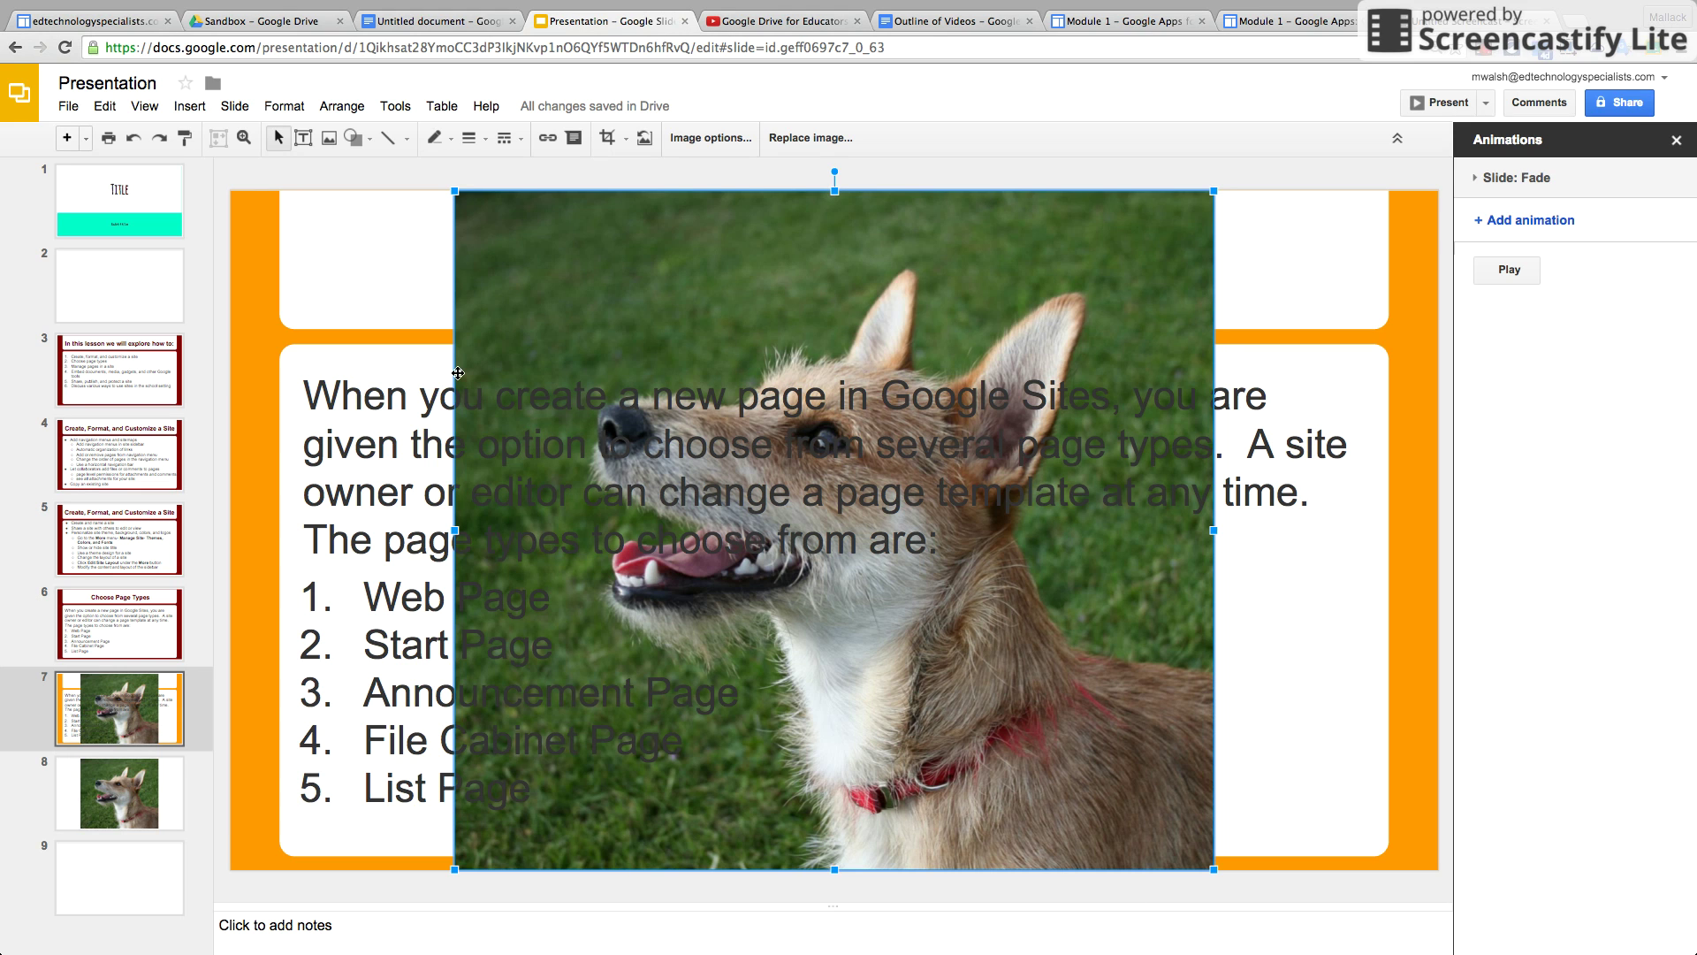
- Show the Choose Page Types slide and browse the File and Format menus without choosing anything
{"action": "left_click", "coordinate": [130, 649]}
{"action": "left_click", "coordinate": [65, 109]}
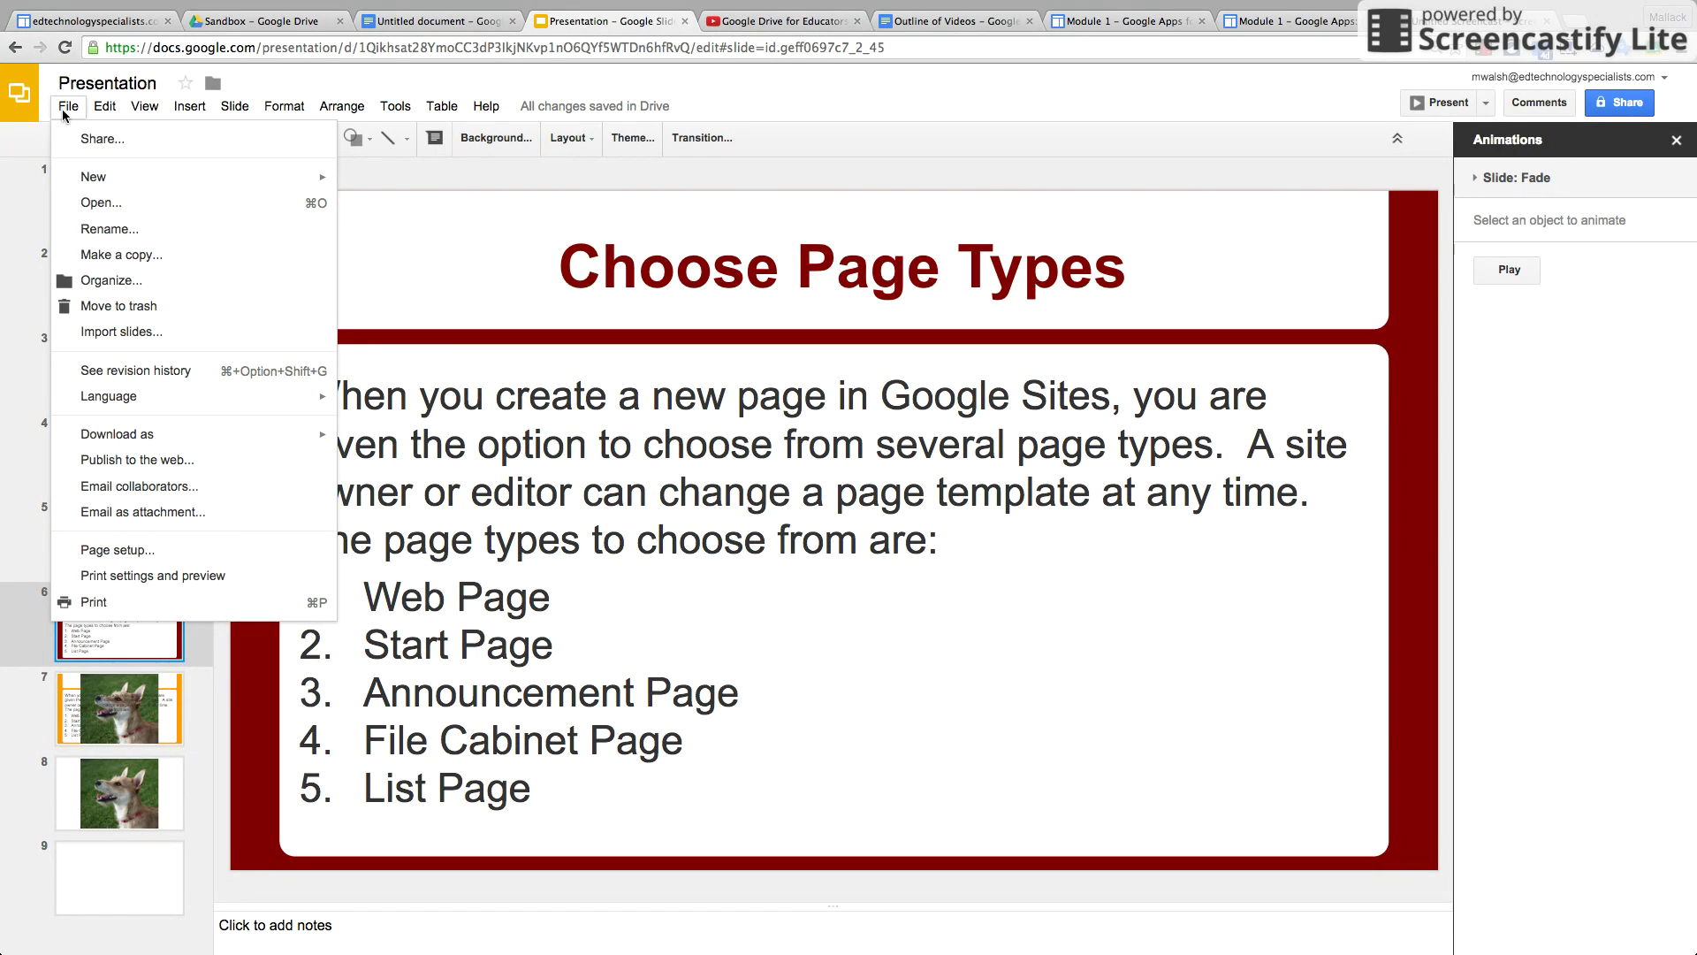
{"action": "mouse_move", "coordinate": [106, 104]}
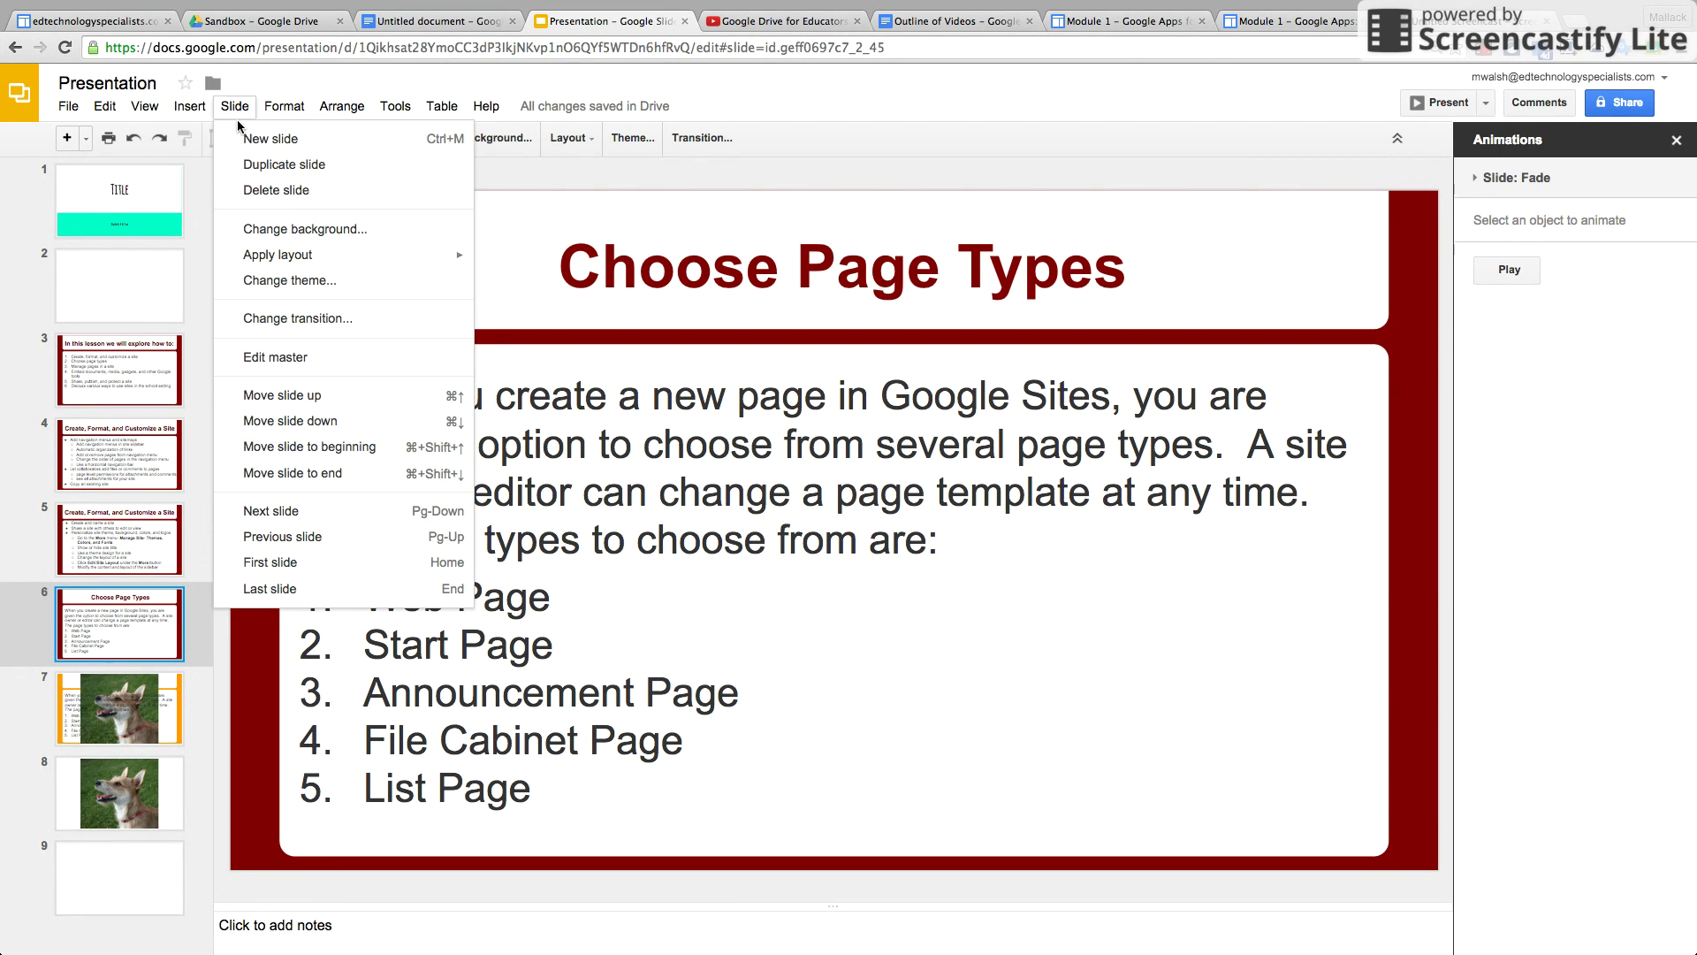
{"action": "mouse_move", "coordinate": [281, 102]}
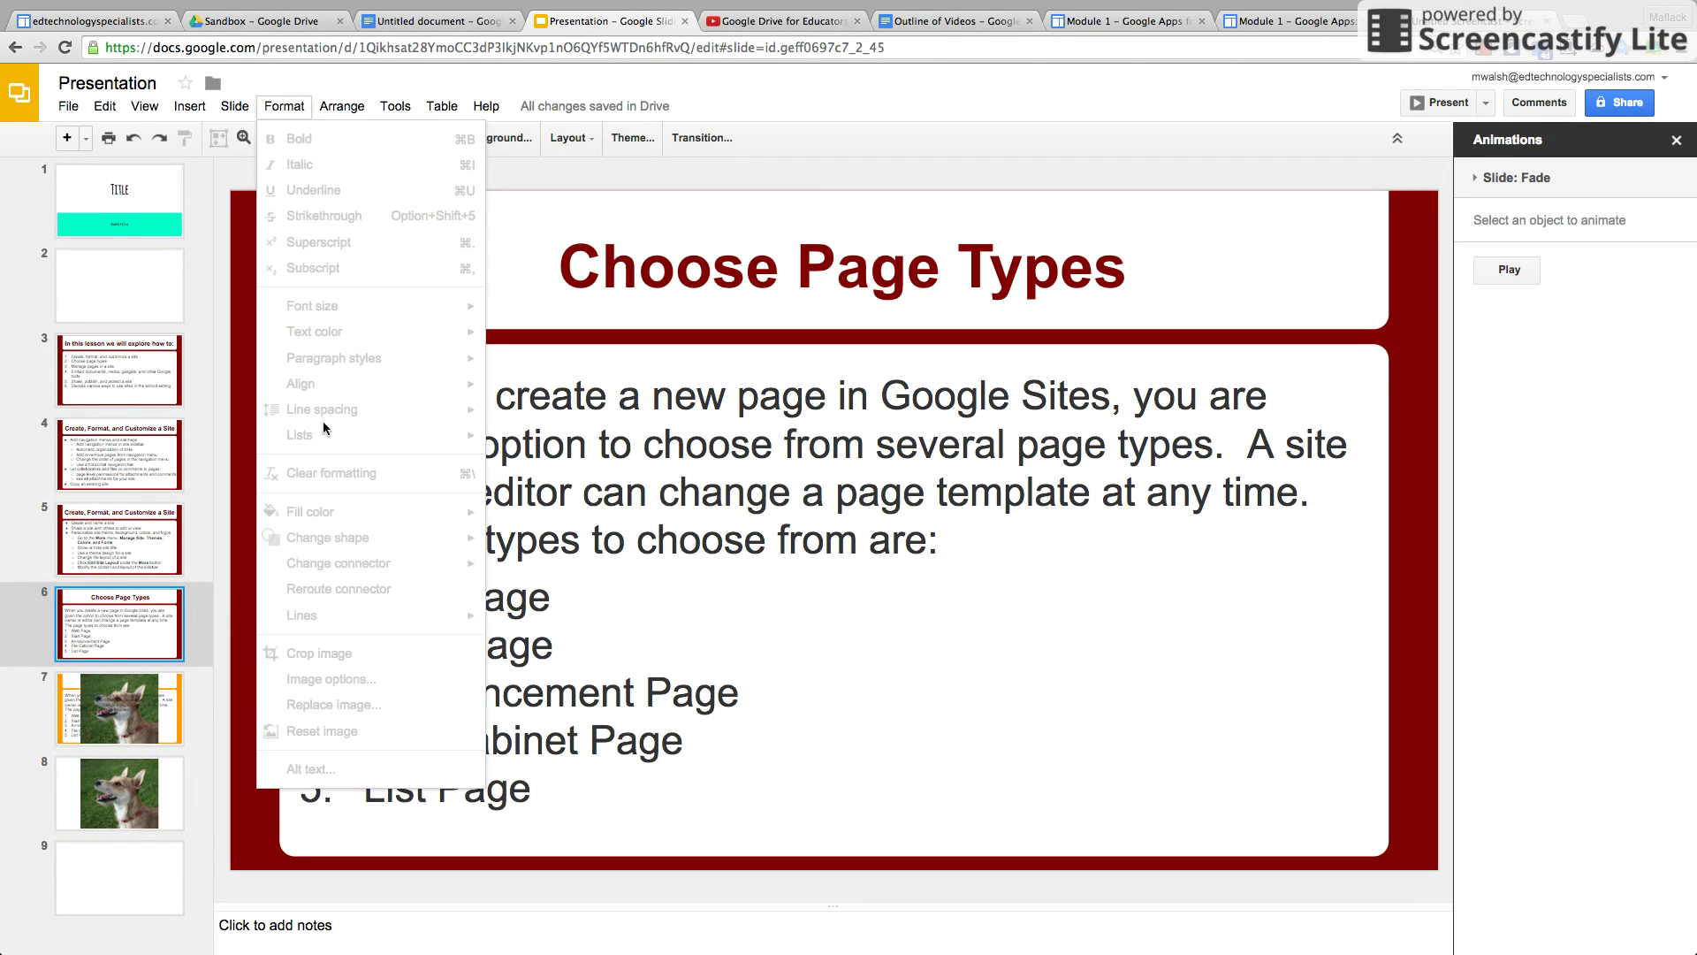
{"action": "left_click", "coordinate": [602, 489]}
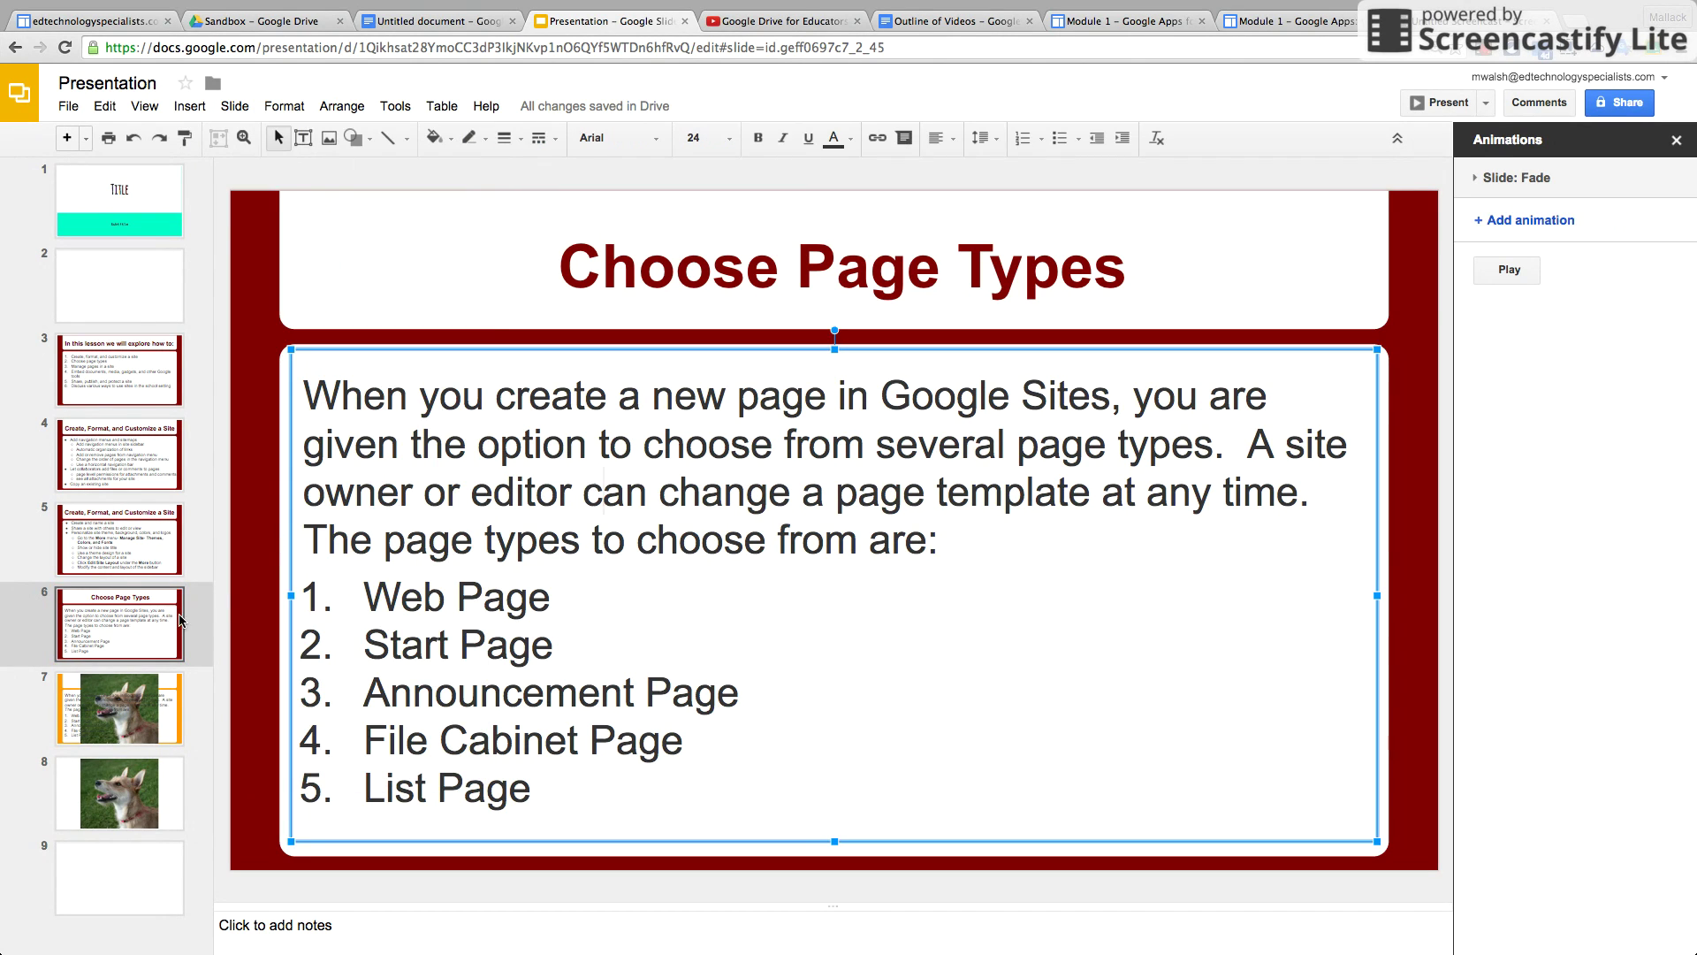
- Go to slide 8, select the dog photo and close the Animations panel
{"action": "left_click", "coordinate": [114, 709]}
{"action": "left_click", "coordinate": [135, 789]}
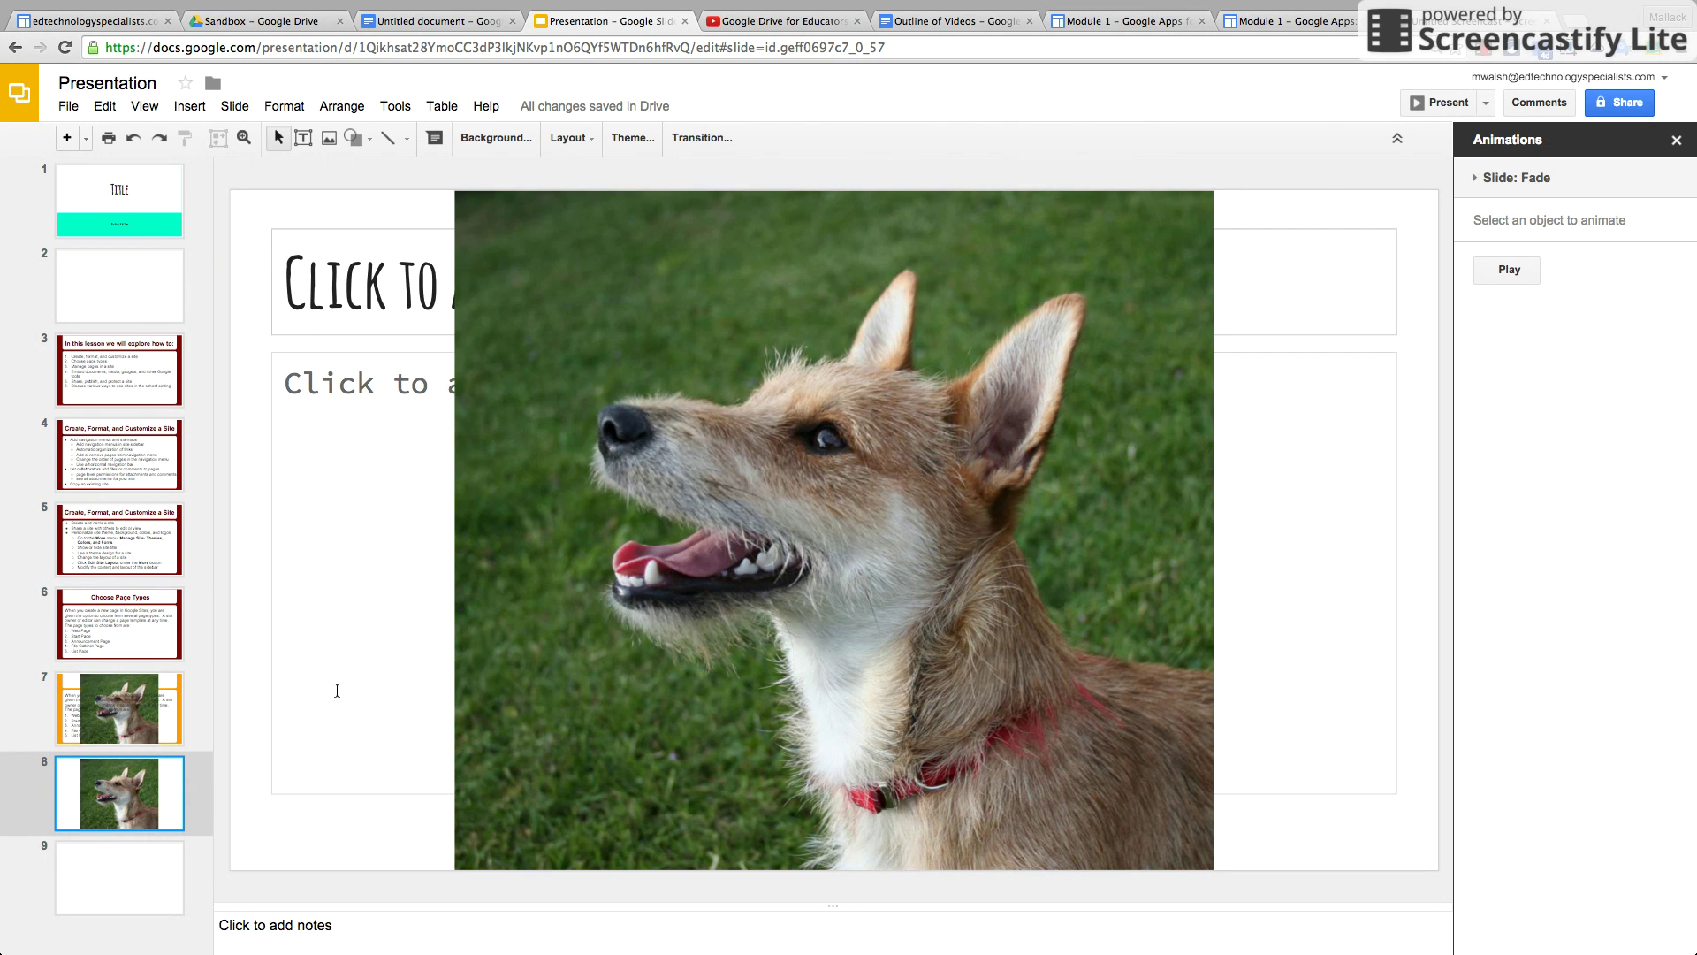
{"action": "left_click", "coordinate": [785, 566]}
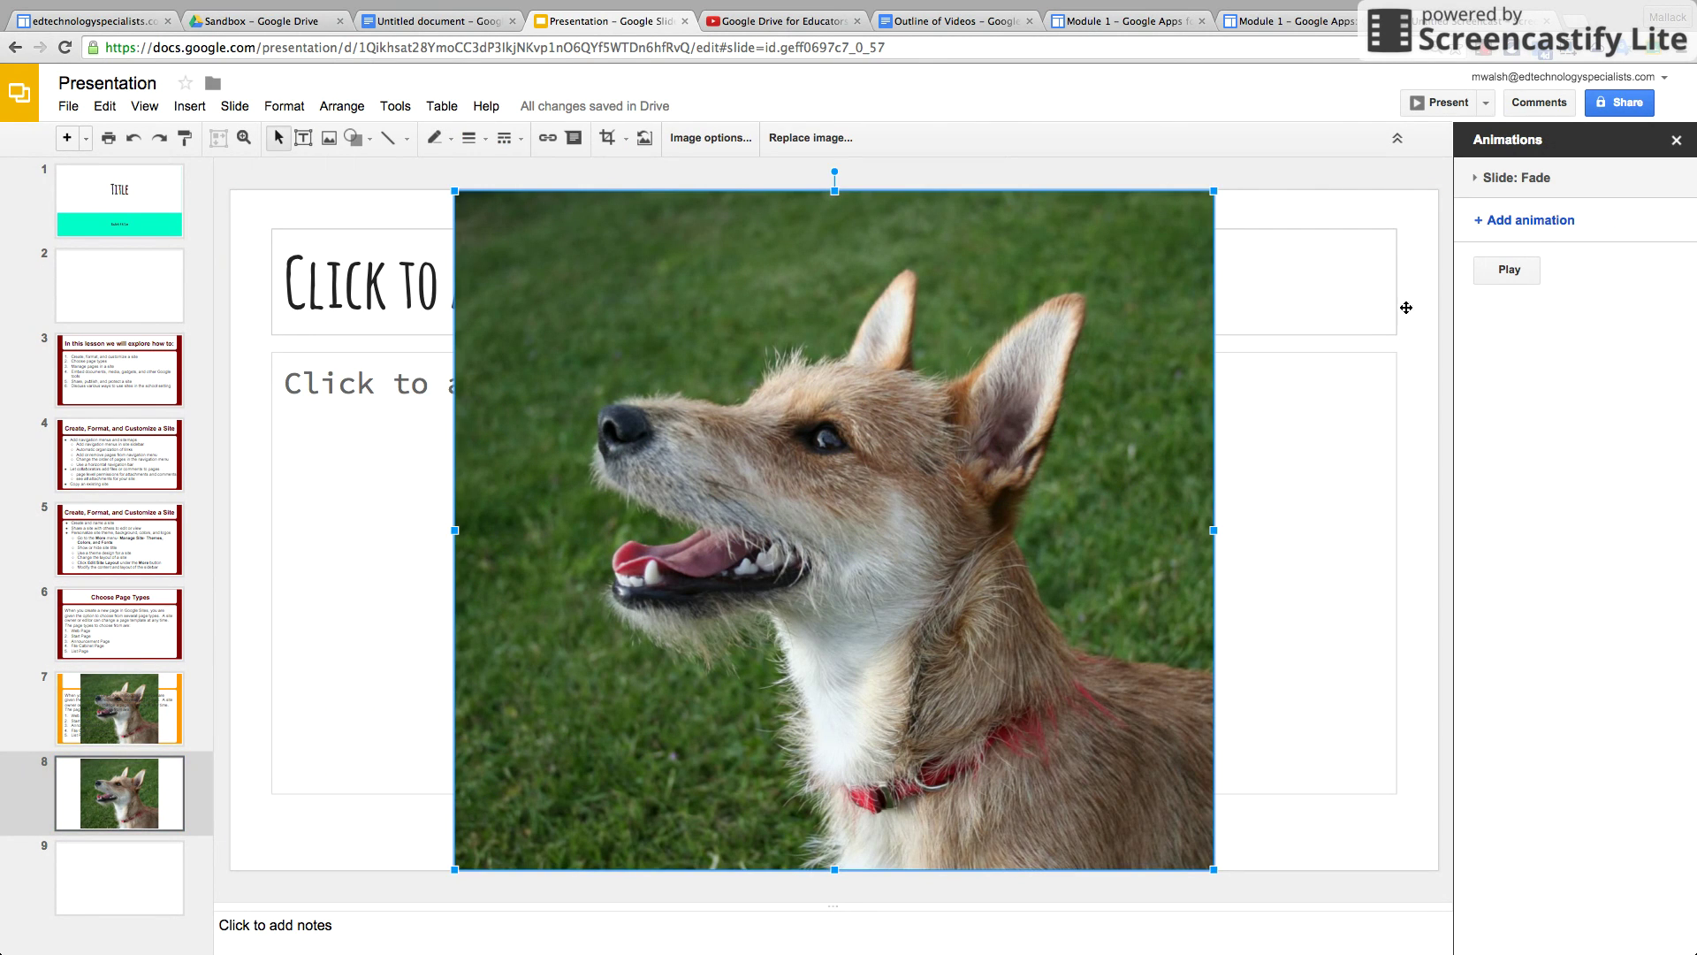
{"action": "left_click", "coordinate": [1675, 141]}
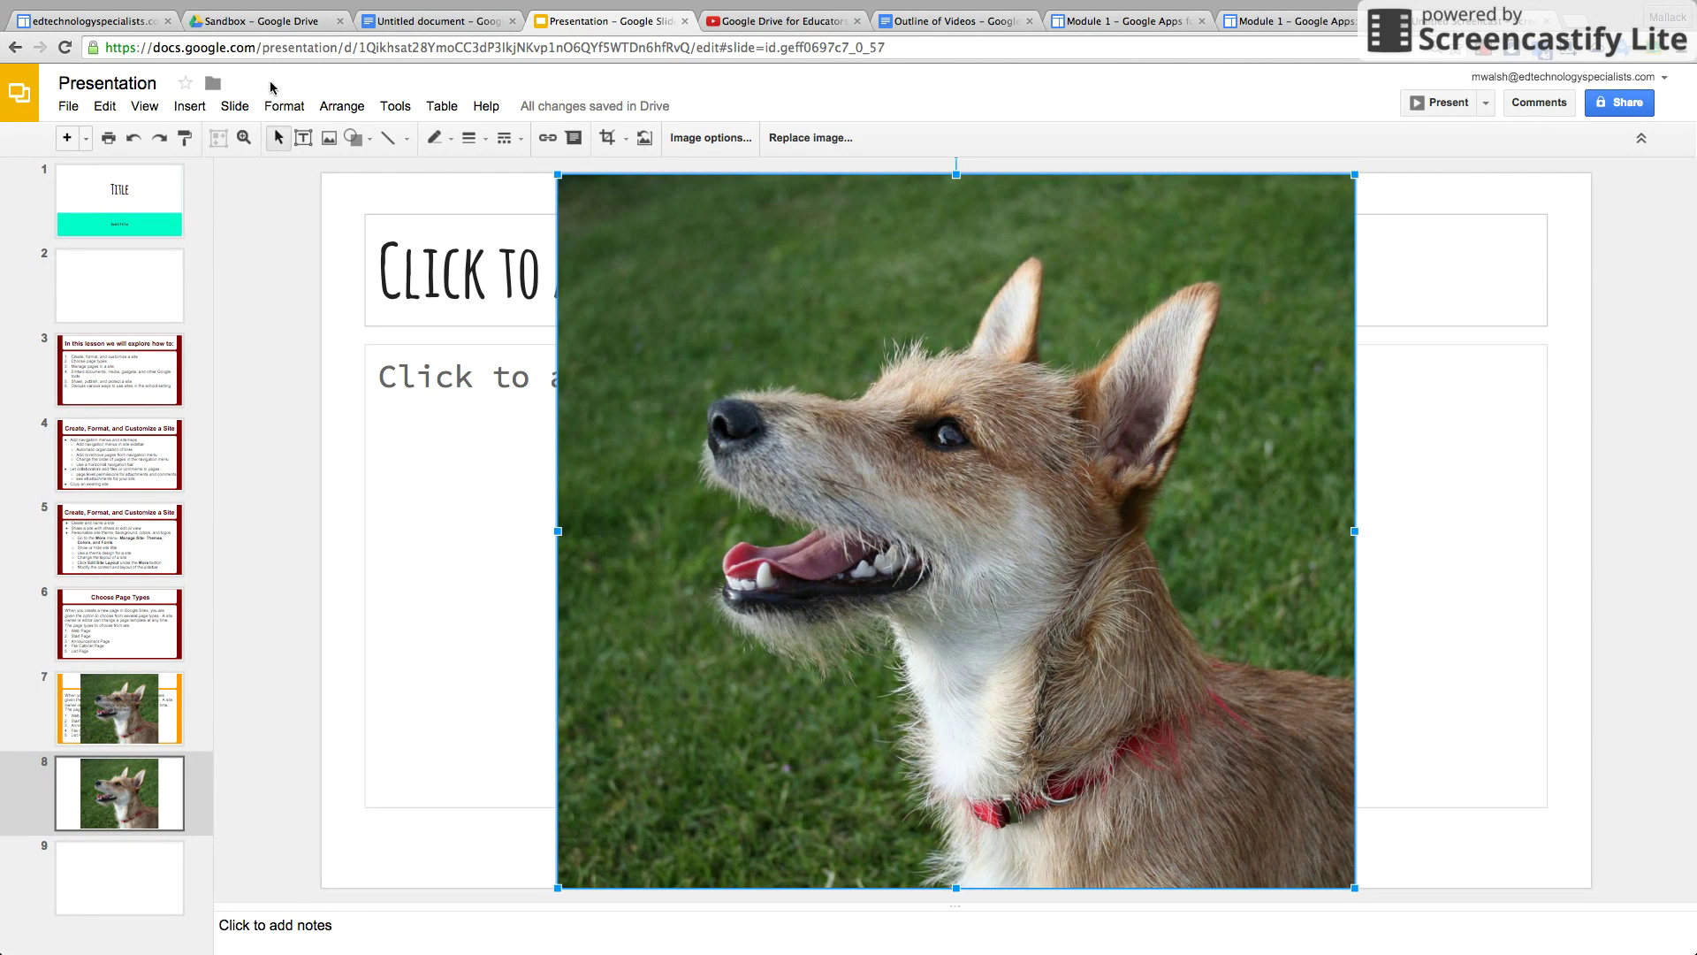
- Open Image options for the dog photo from its right-click menu
{"action": "left_click", "coordinate": [275, 110]}
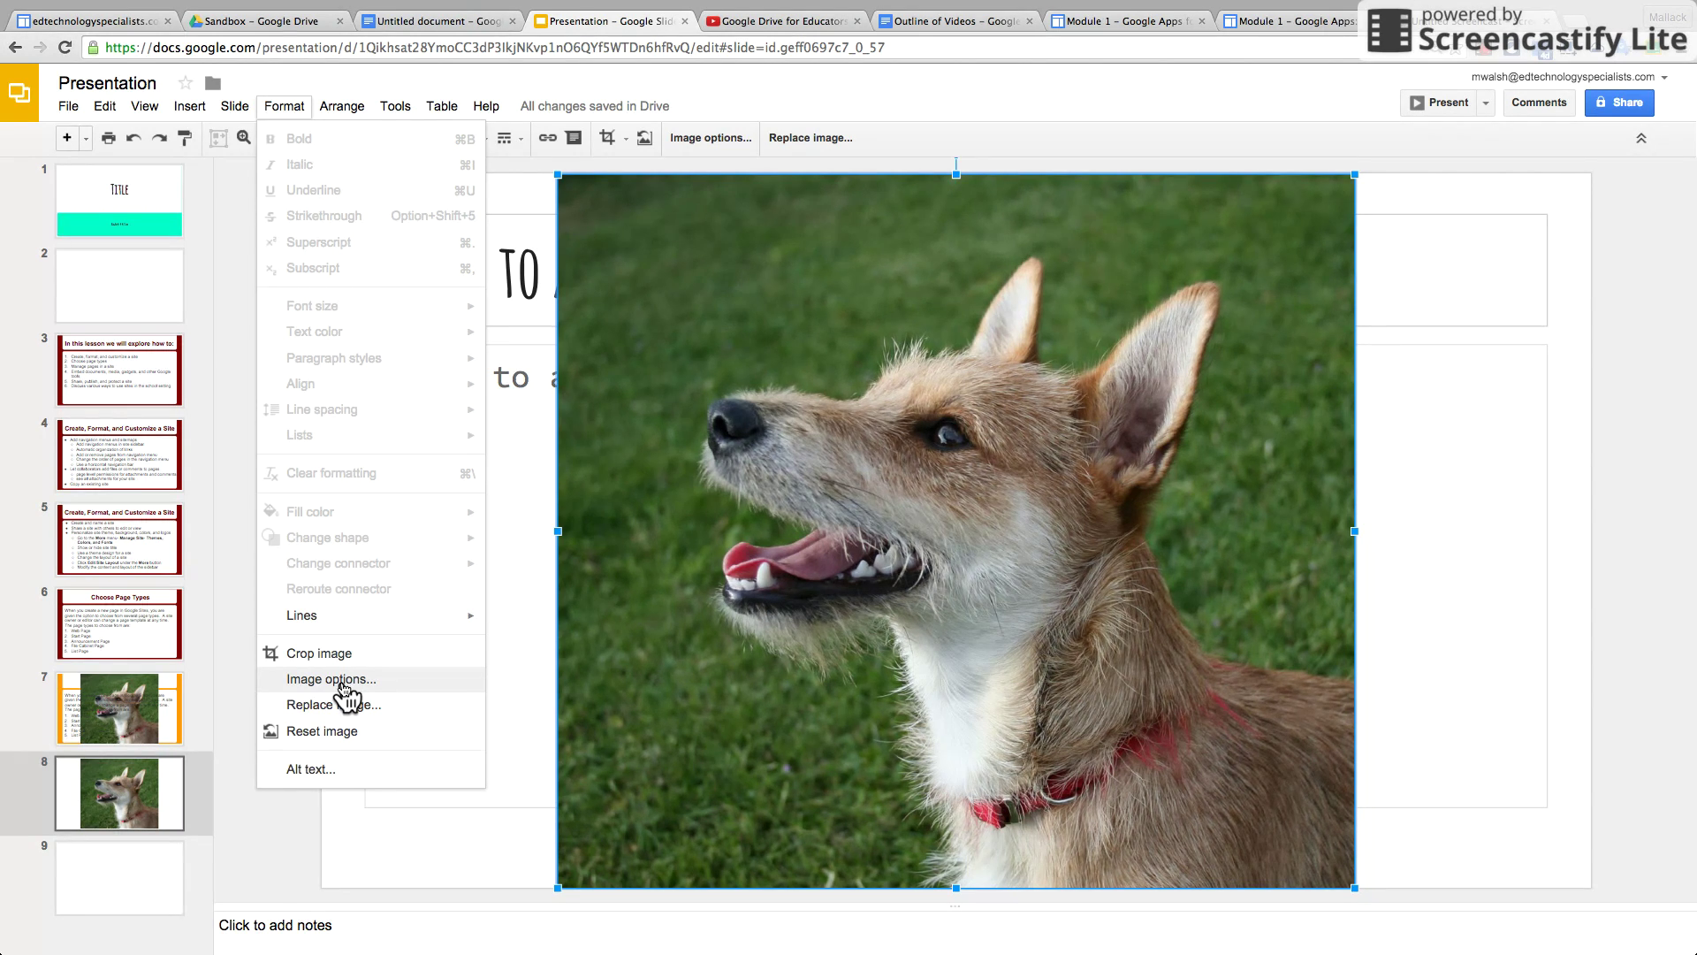
{"action": "key", "text": "Escape"}
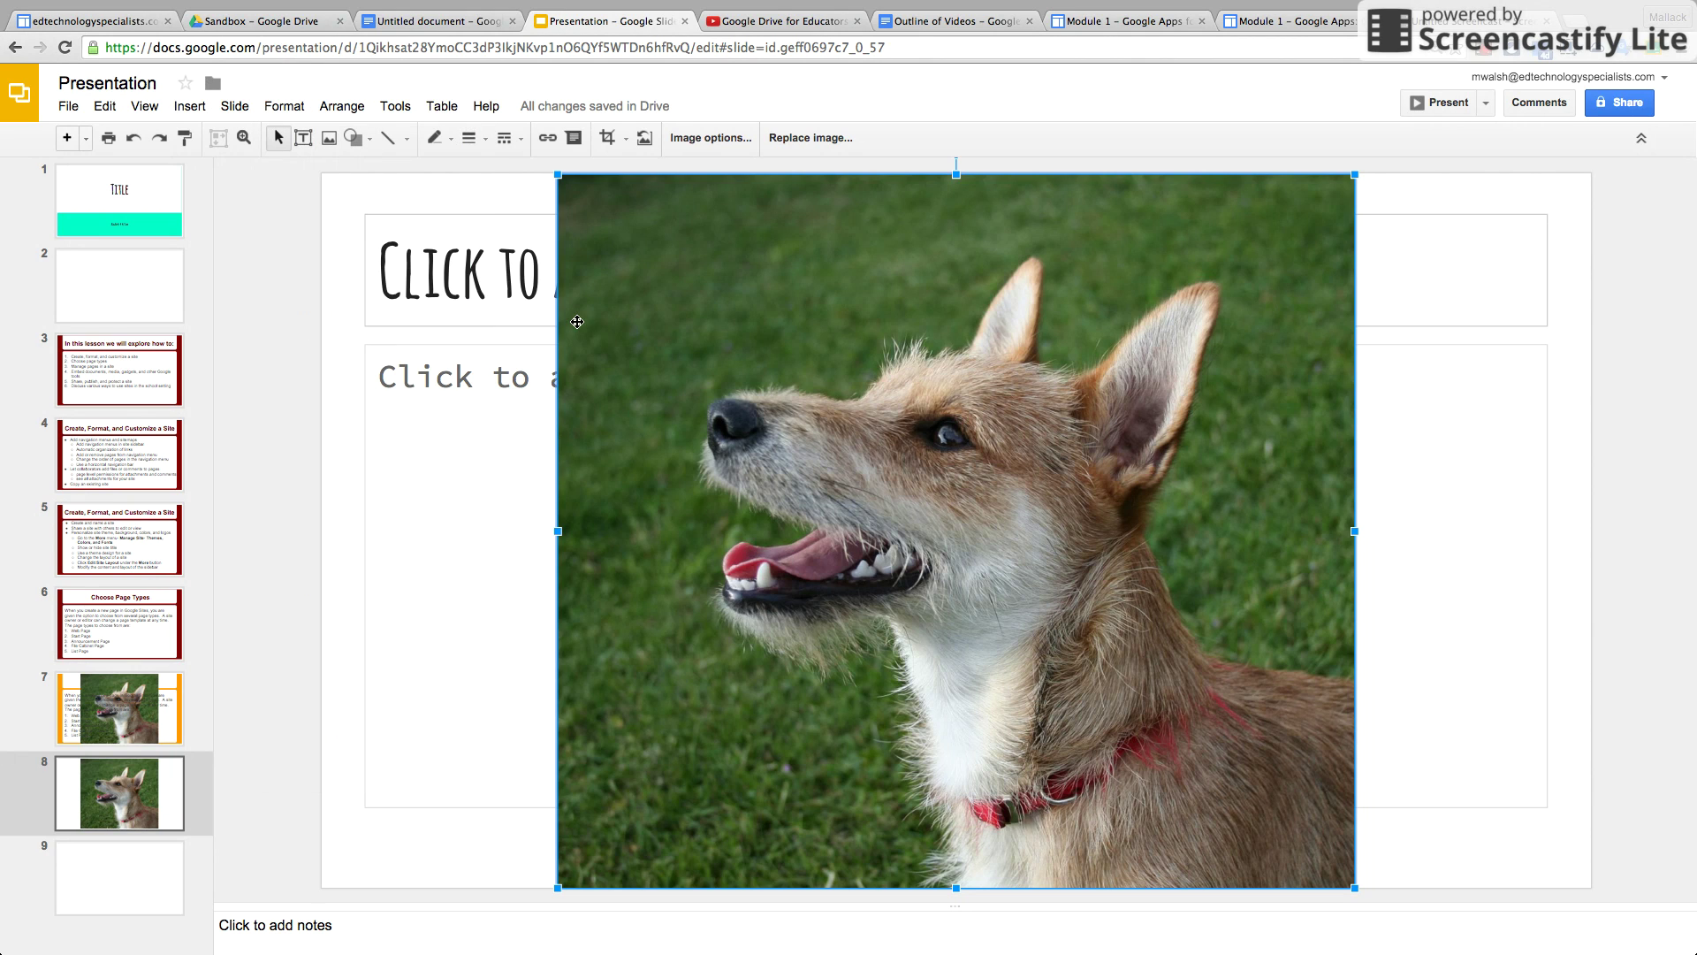
{"action": "right_click", "coordinate": [757, 382]}
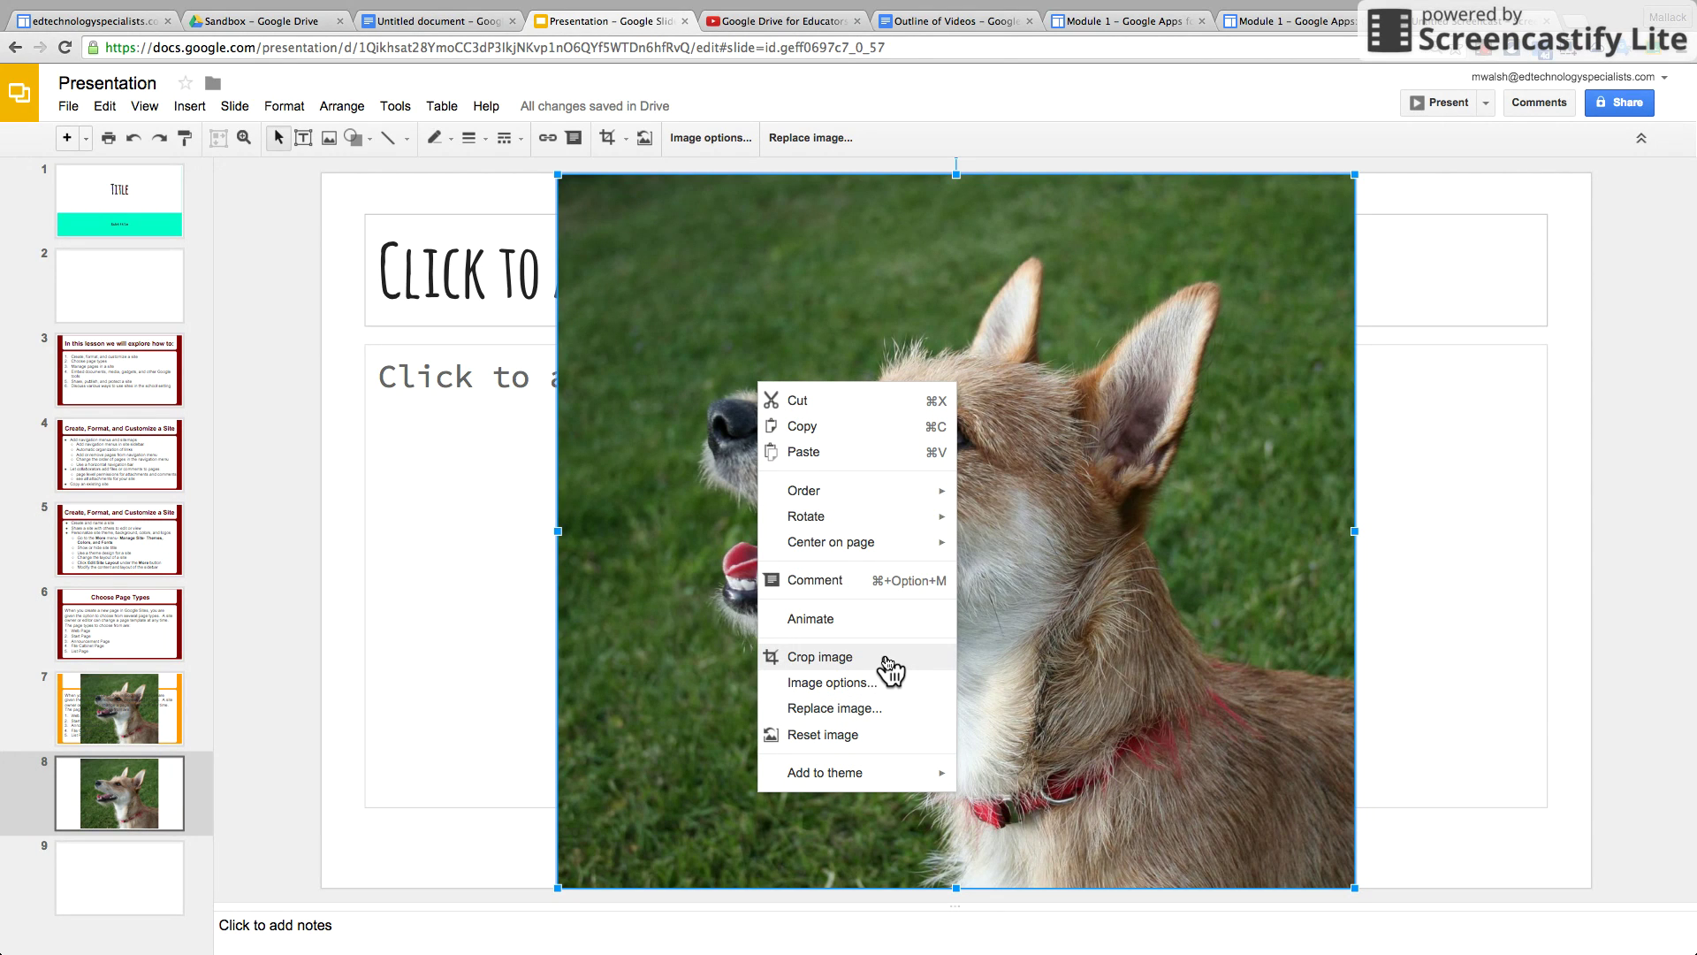
{"action": "left_click", "coordinate": [880, 686]}
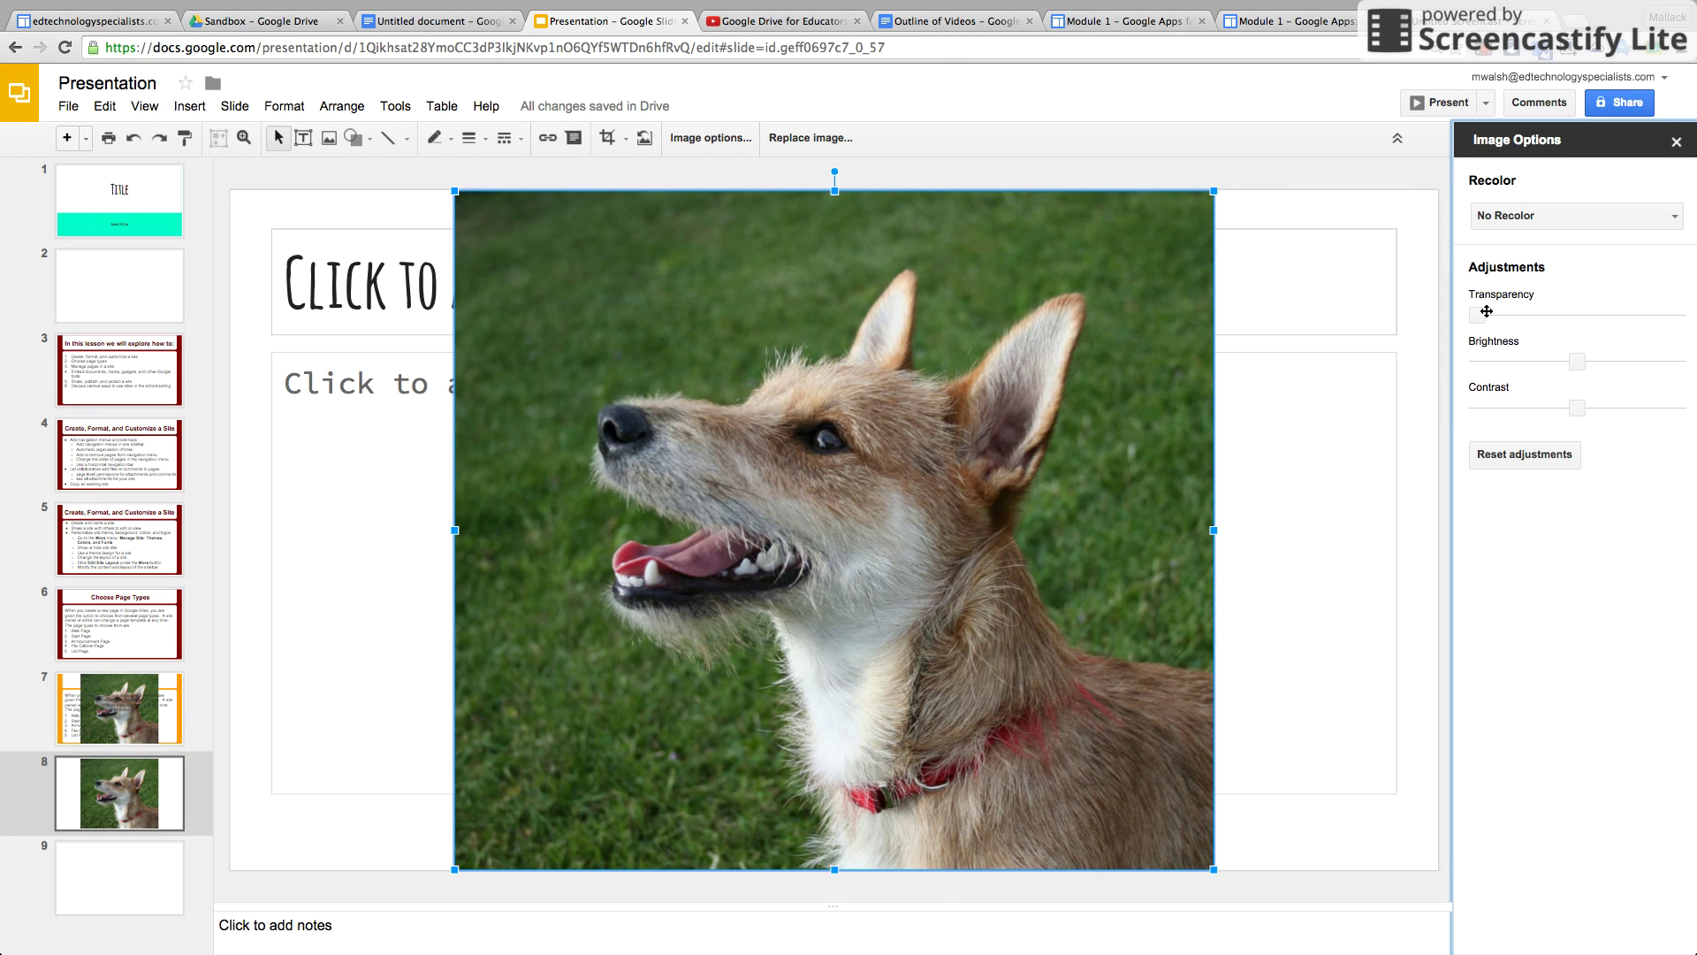
{"action": "left_click_drag", "start_coordinate": [1481, 311], "coordinate": [1539, 318]}
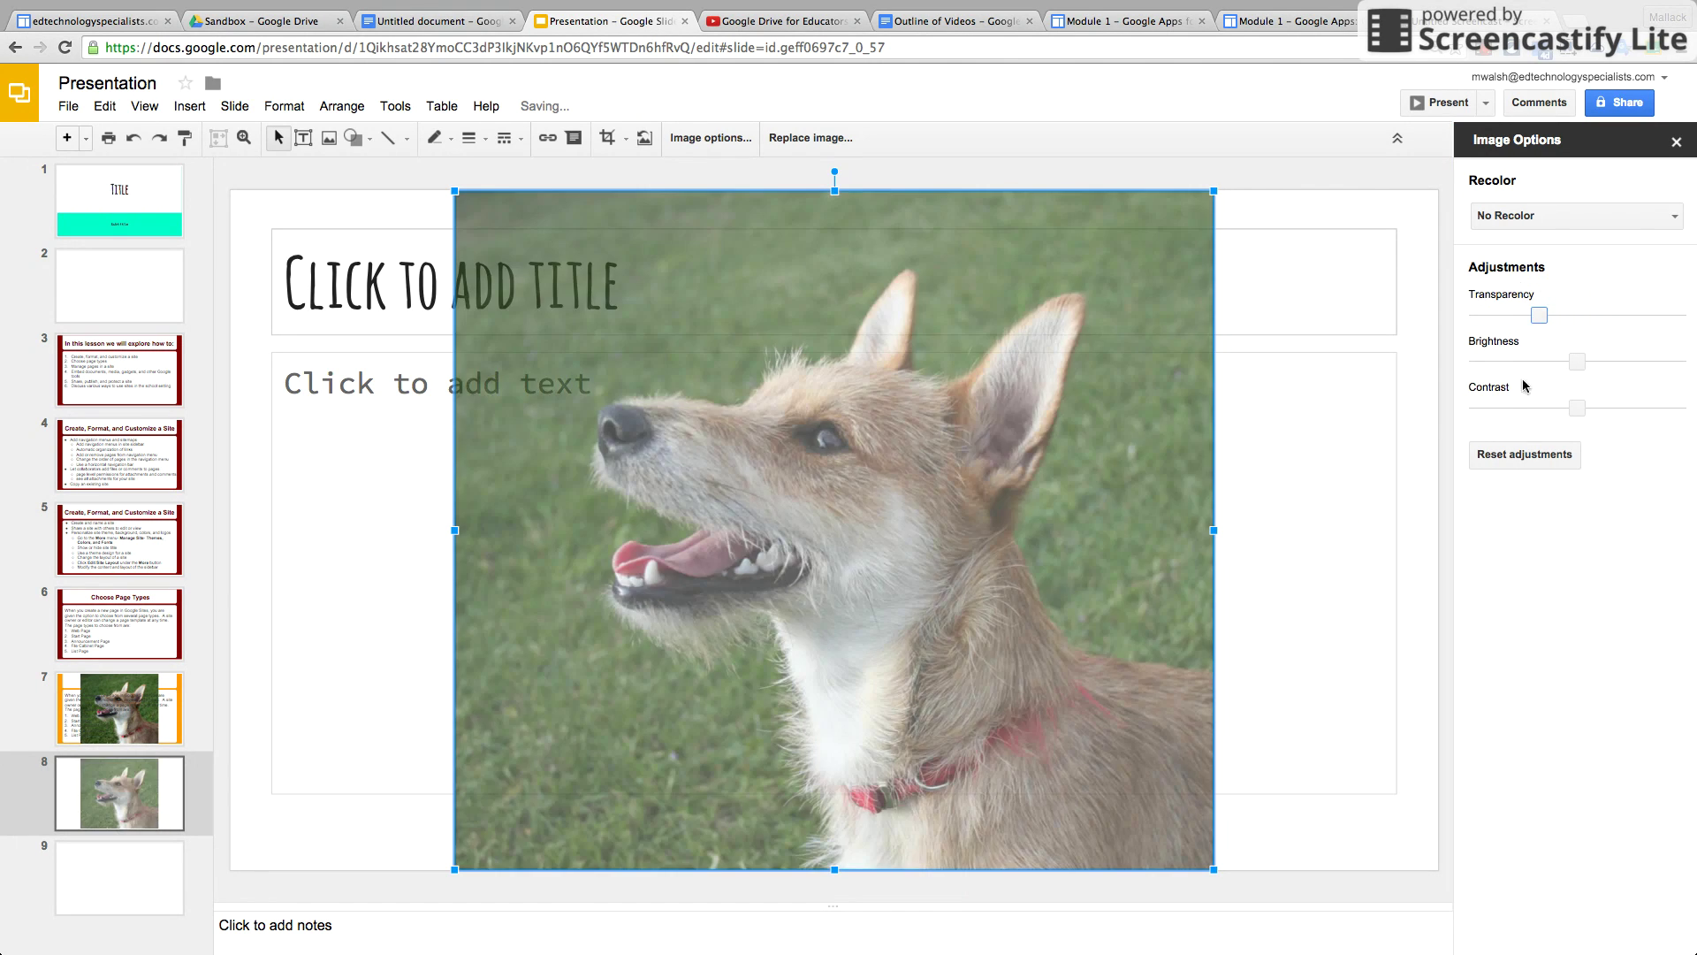
{"action": "left_click", "coordinate": [1525, 454]}
{"action": "right_click", "coordinate": [989, 358]}
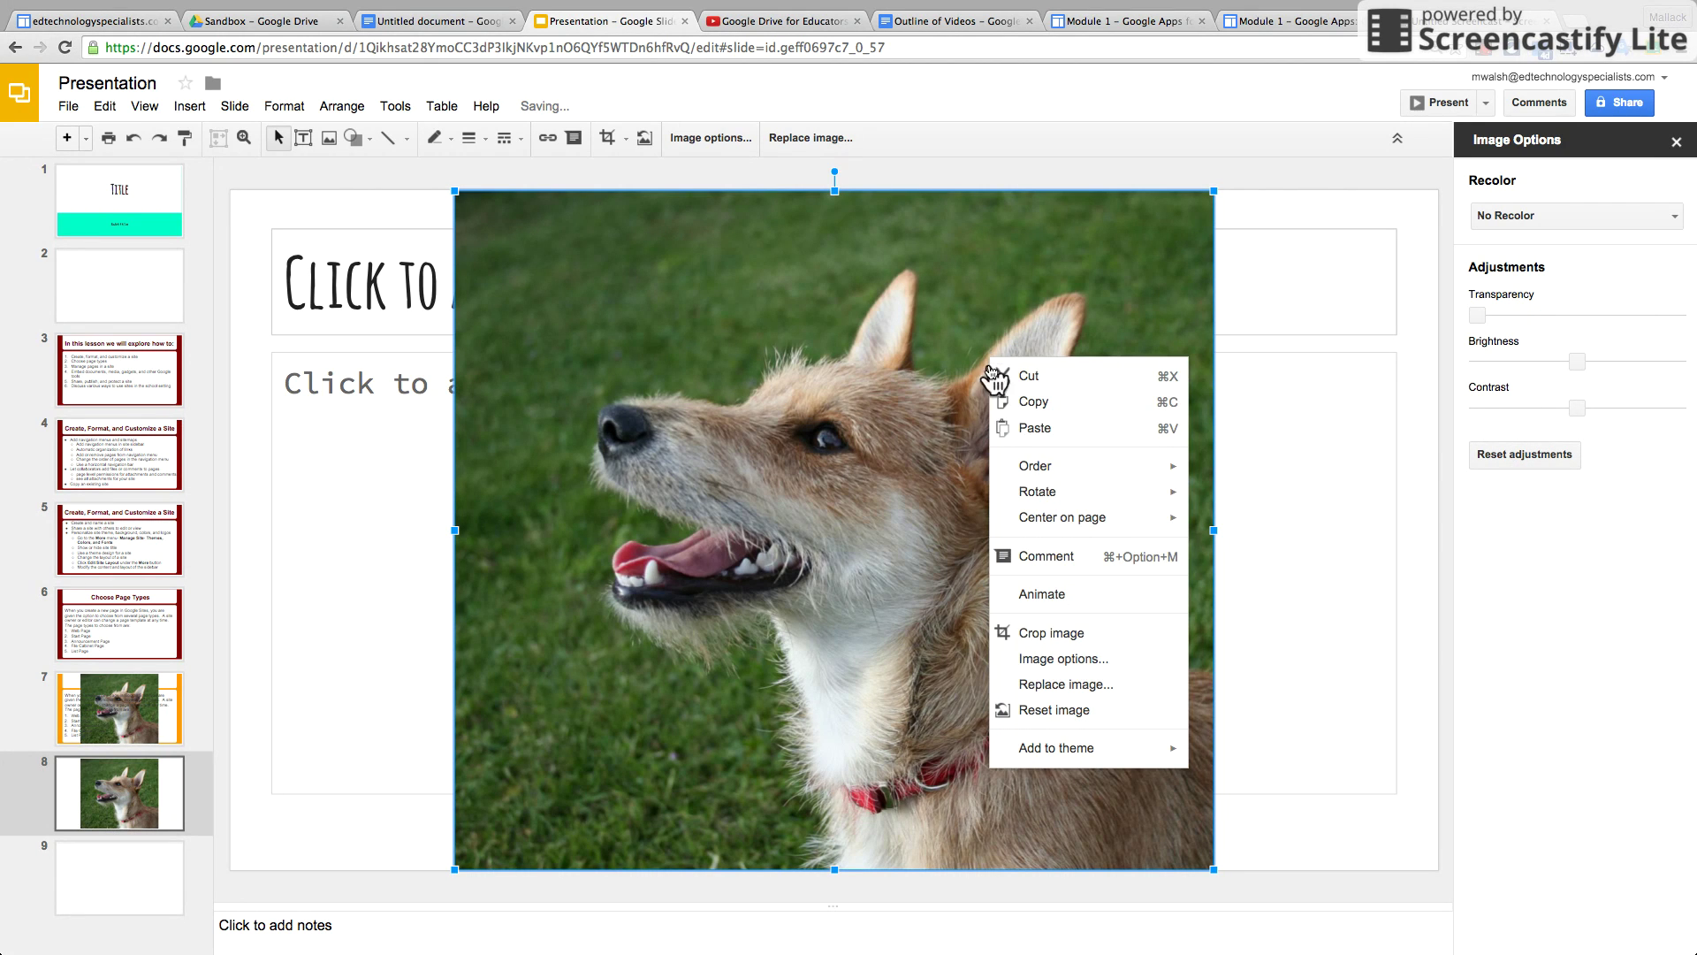
- Crop the bottom and right of the dog photo, then centre it vertically on the slide
{"action": "left_click", "coordinate": [1061, 632]}
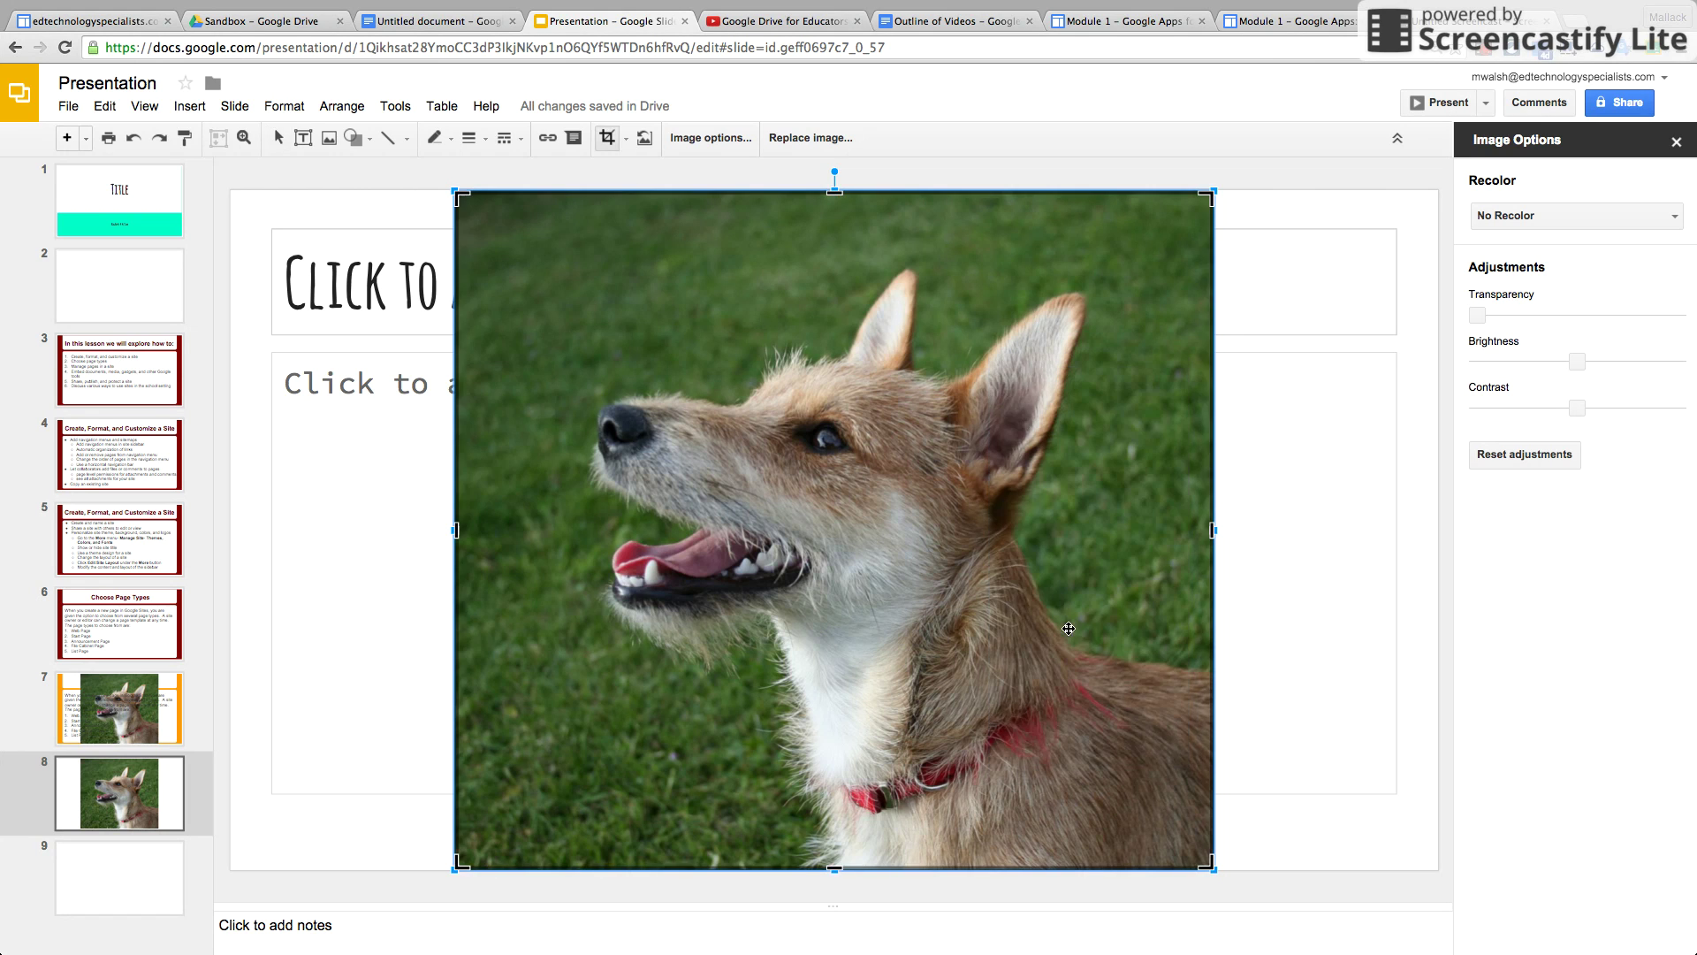
{"action": "left_click_drag", "start_coordinate": [1210, 856], "coordinate": [1108, 704]}
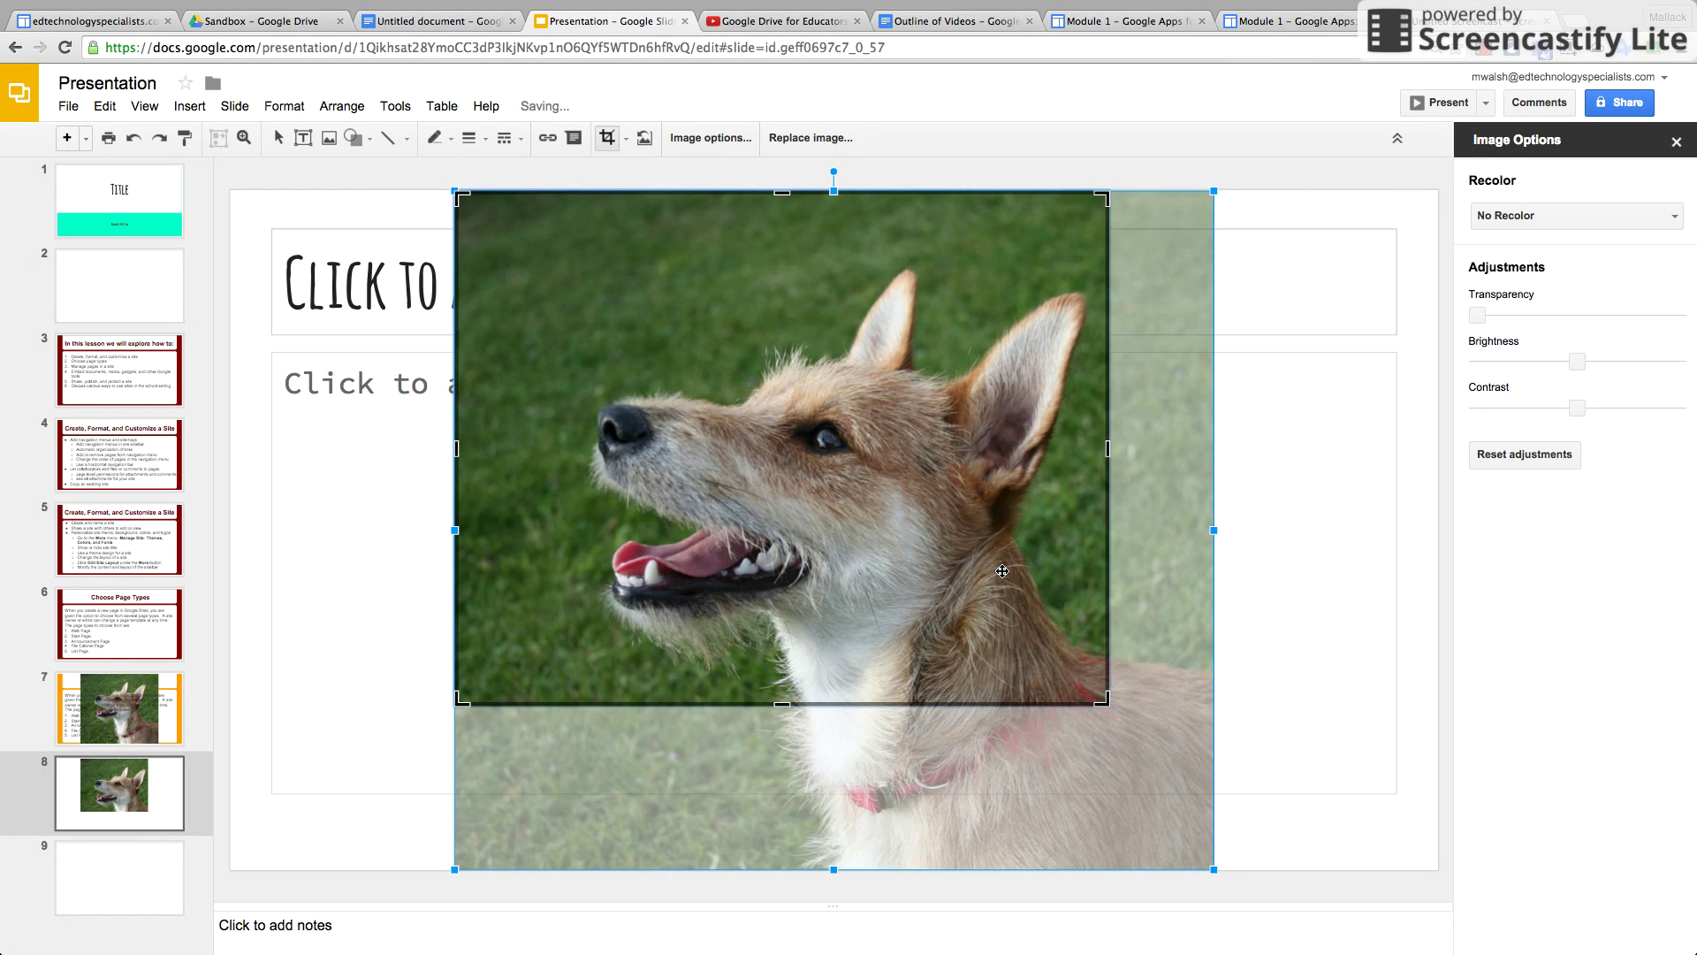
{"action": "key", "text": "Return"}
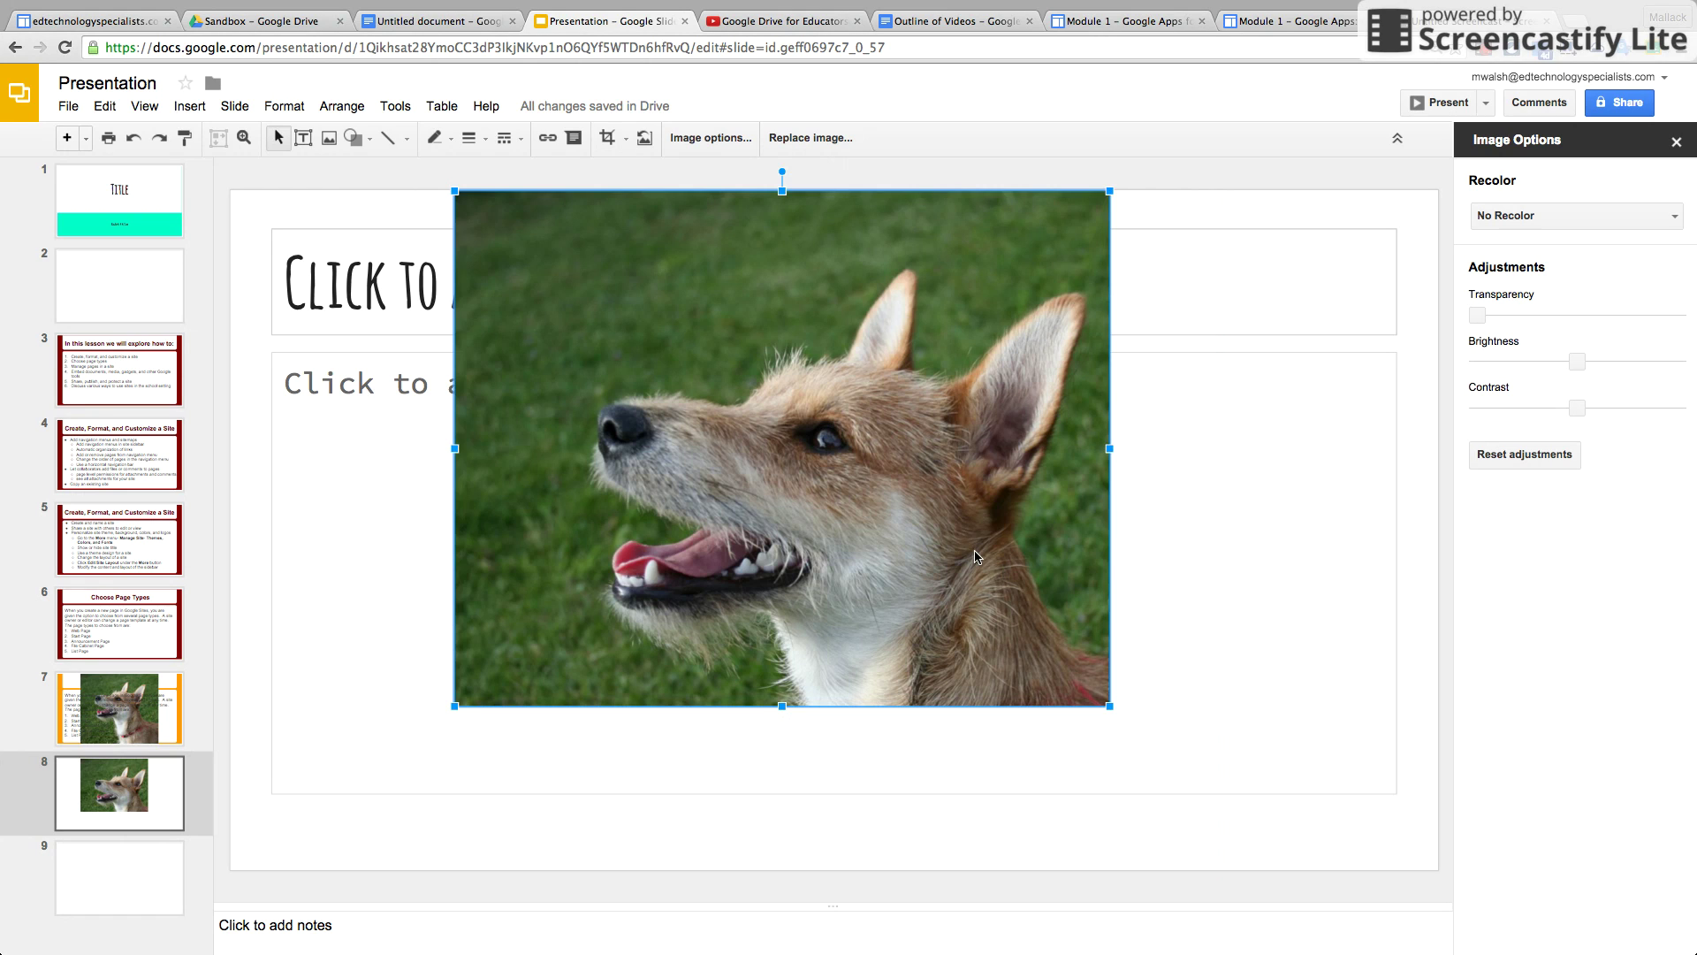
{"action": "right_click", "coordinate": [884, 522]}
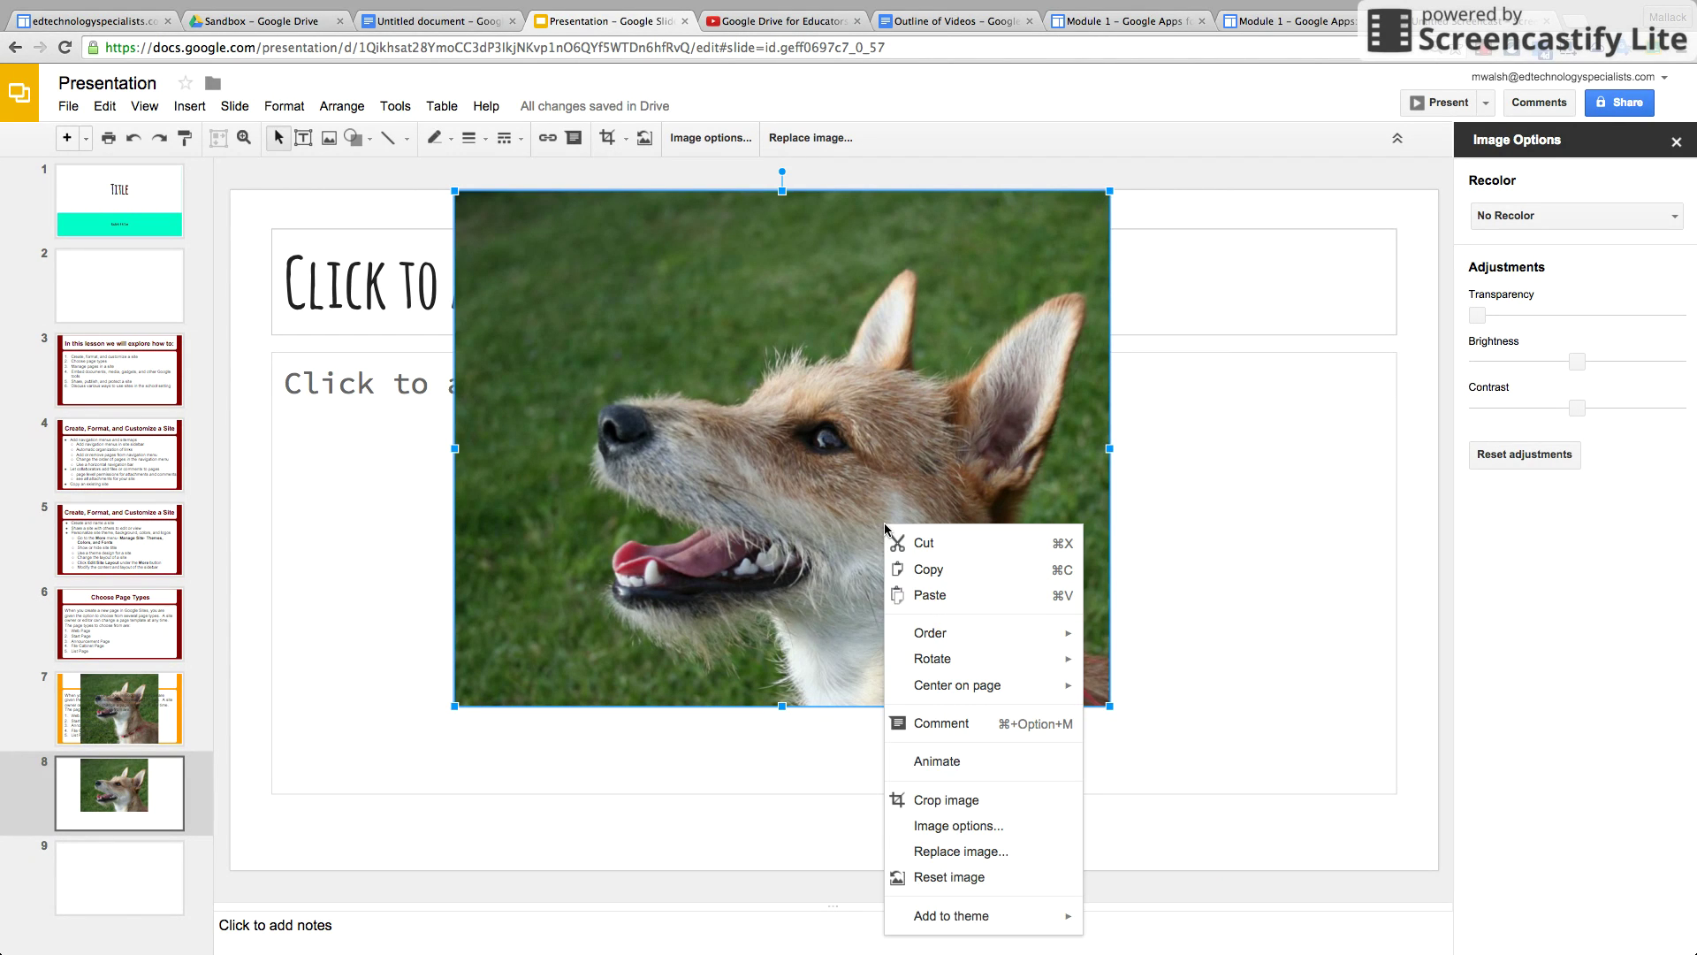
{"action": "mouse_move", "coordinate": [964, 697]}
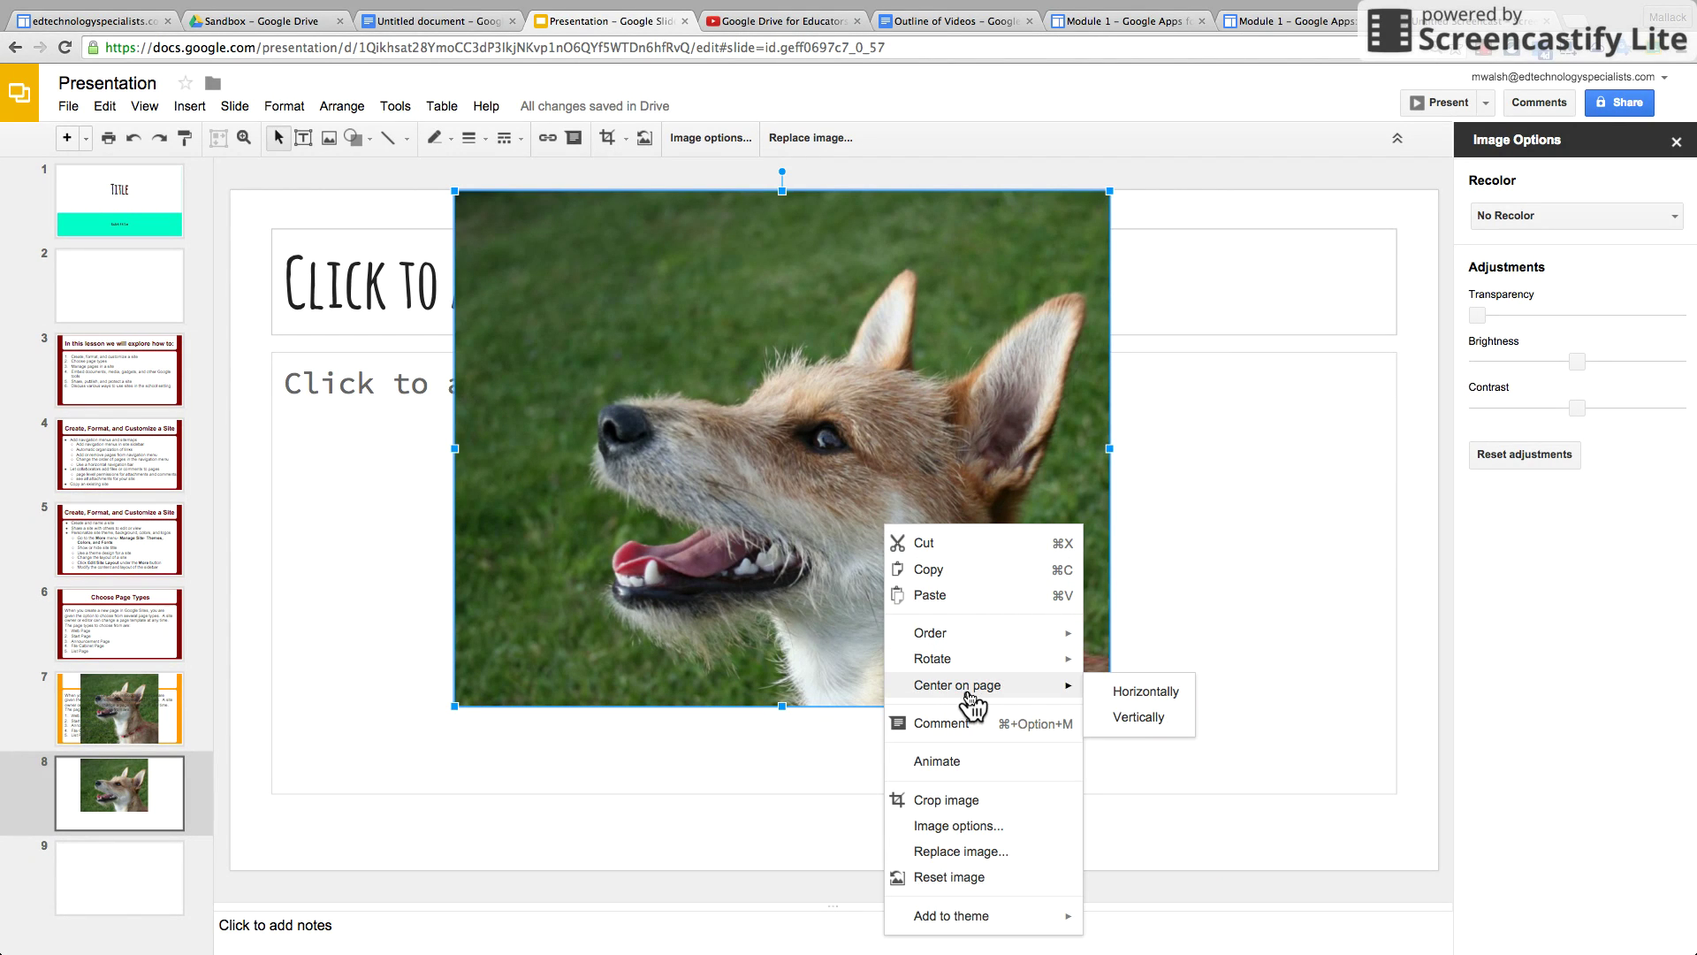
{"action": "left_click", "coordinate": [1139, 715]}
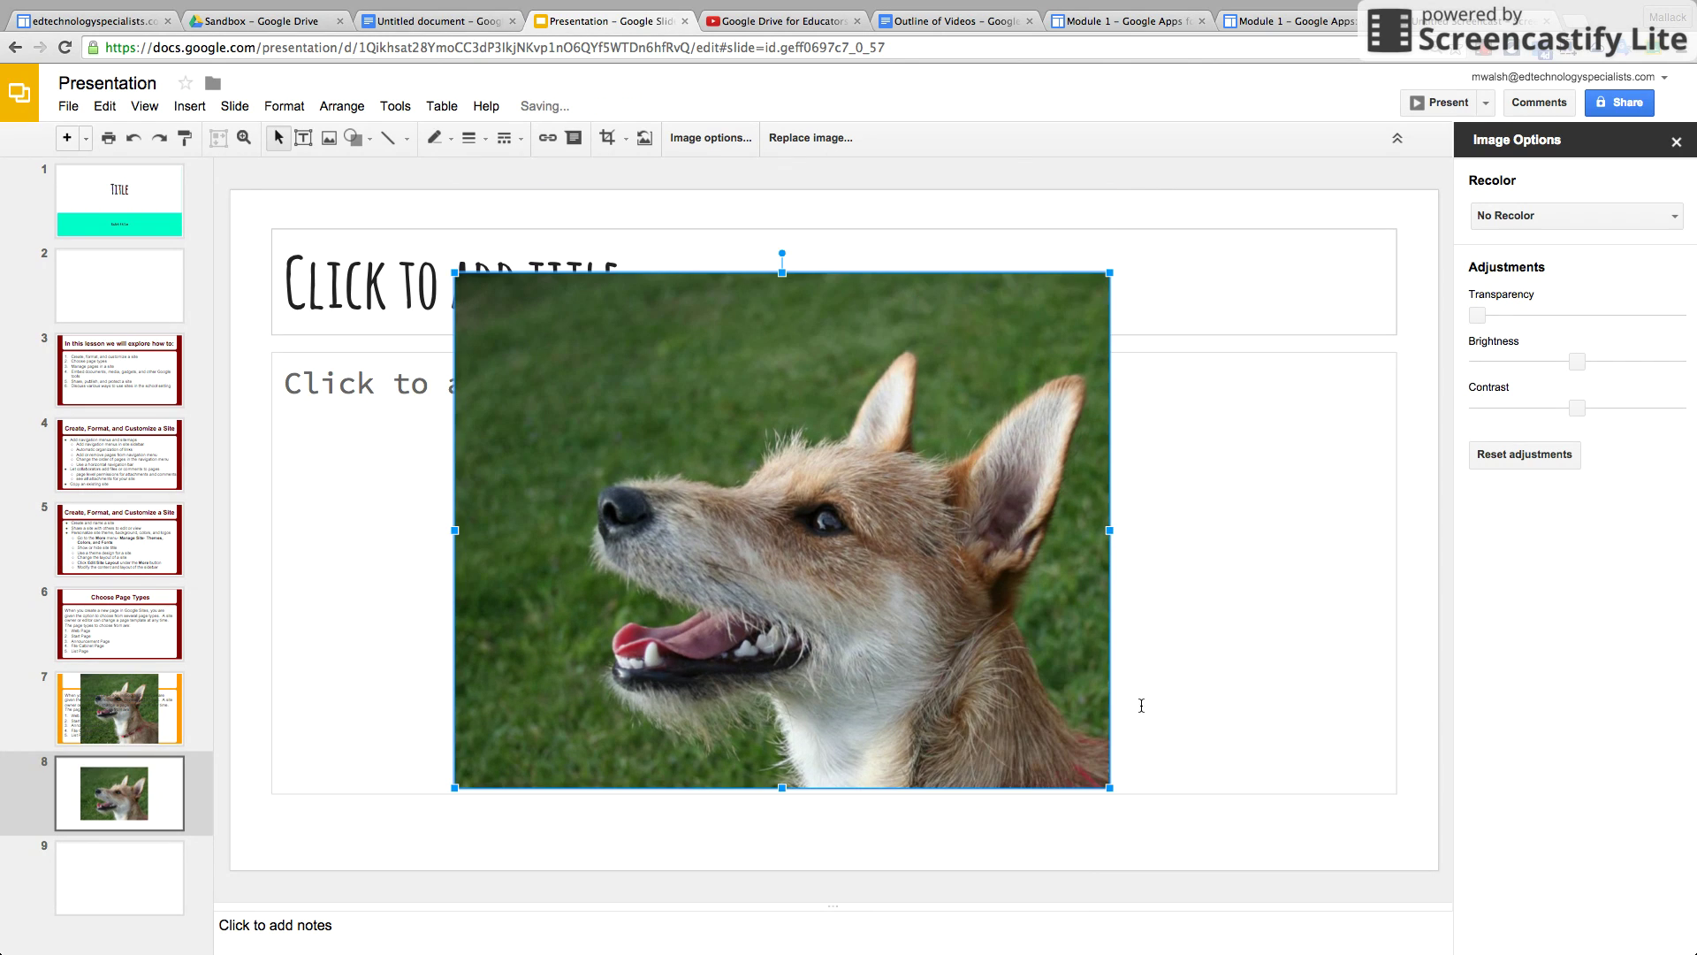
- Reset the dog photo to its original uncropped image
{"action": "right_click", "coordinate": [819, 566]}
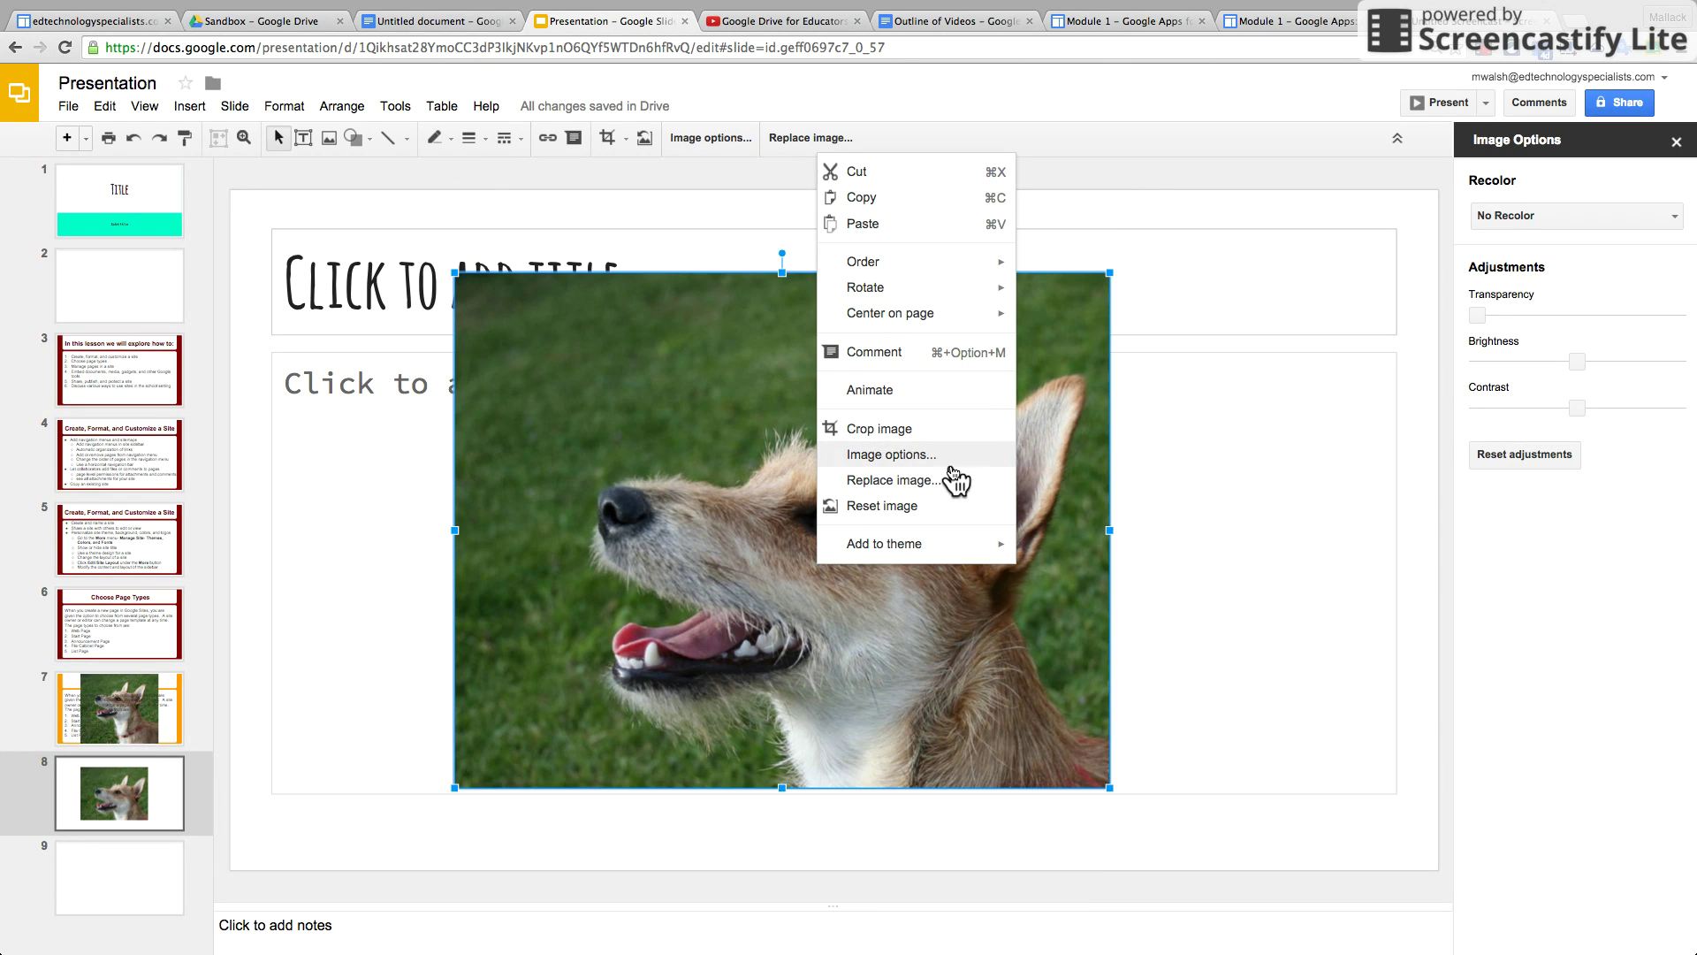
{"action": "left_click", "coordinate": [926, 509]}
{"action": "right_click", "coordinate": [925, 503]}
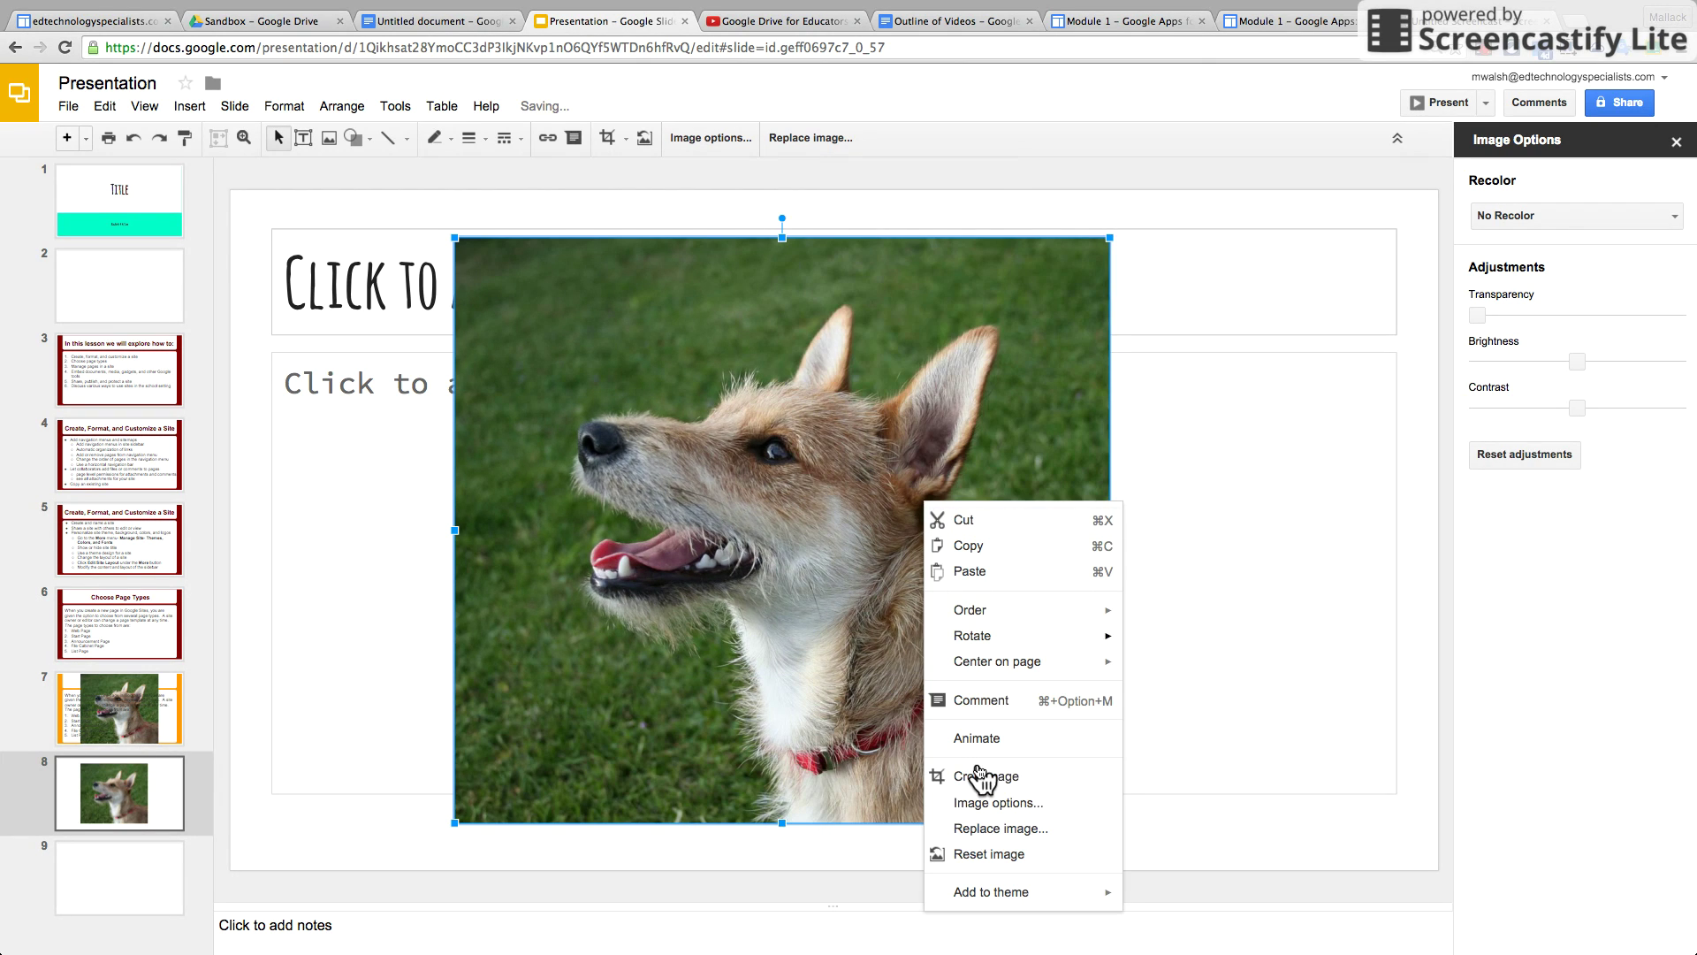
{"action": "left_click", "coordinate": [976, 862]}
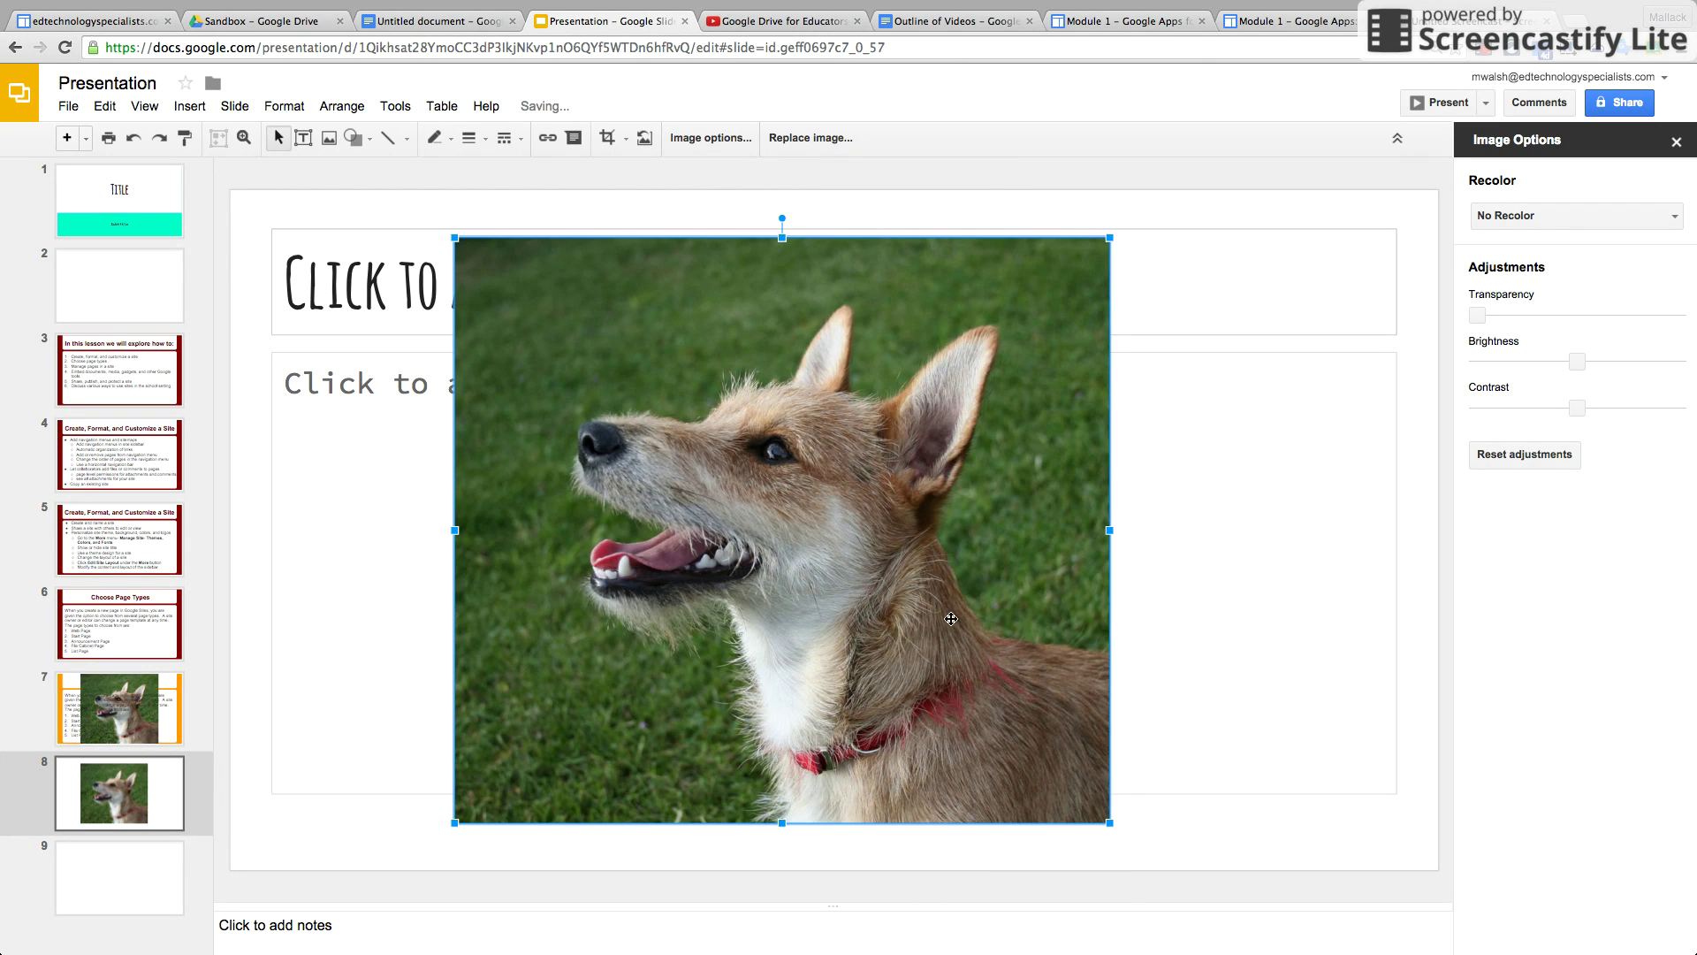
{"action": "right_click", "coordinate": [901, 554]}
{"action": "left_click", "coordinate": [972, 494]}
{"action": "right_click", "coordinate": [778, 492]}
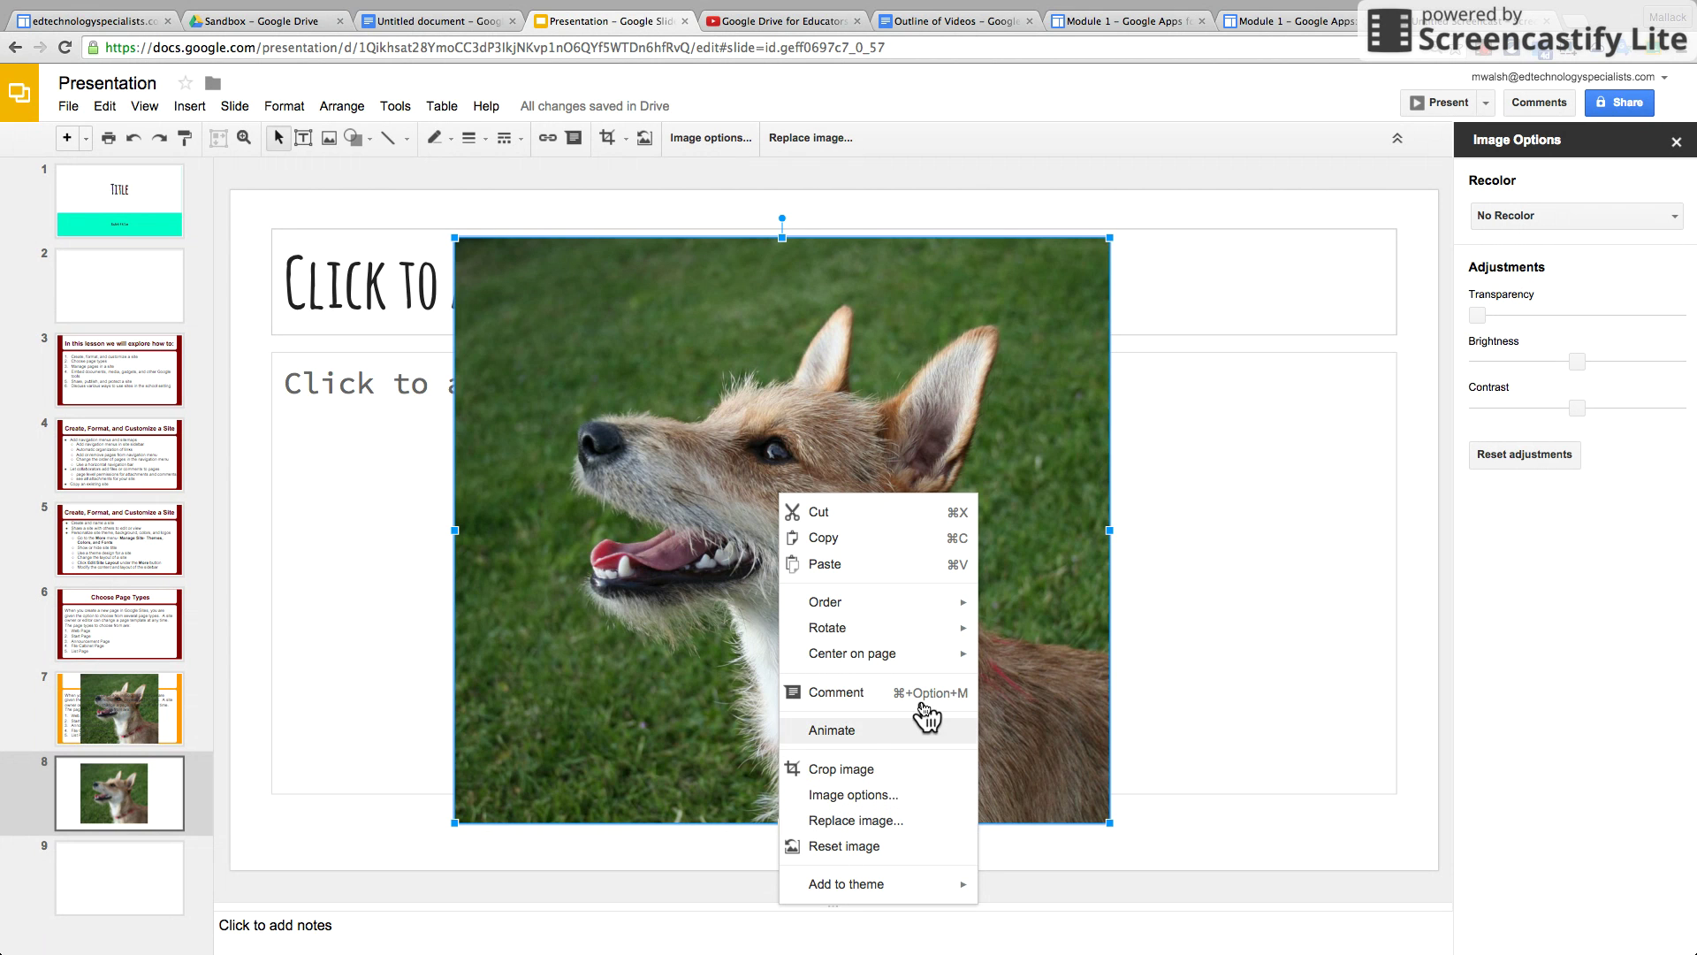
- Rotate the dog photo 90° clockwise and add an animation to it
{"action": "mouse_move", "coordinate": [944, 631]}
{"action": "left_click", "coordinate": [1072, 639]}
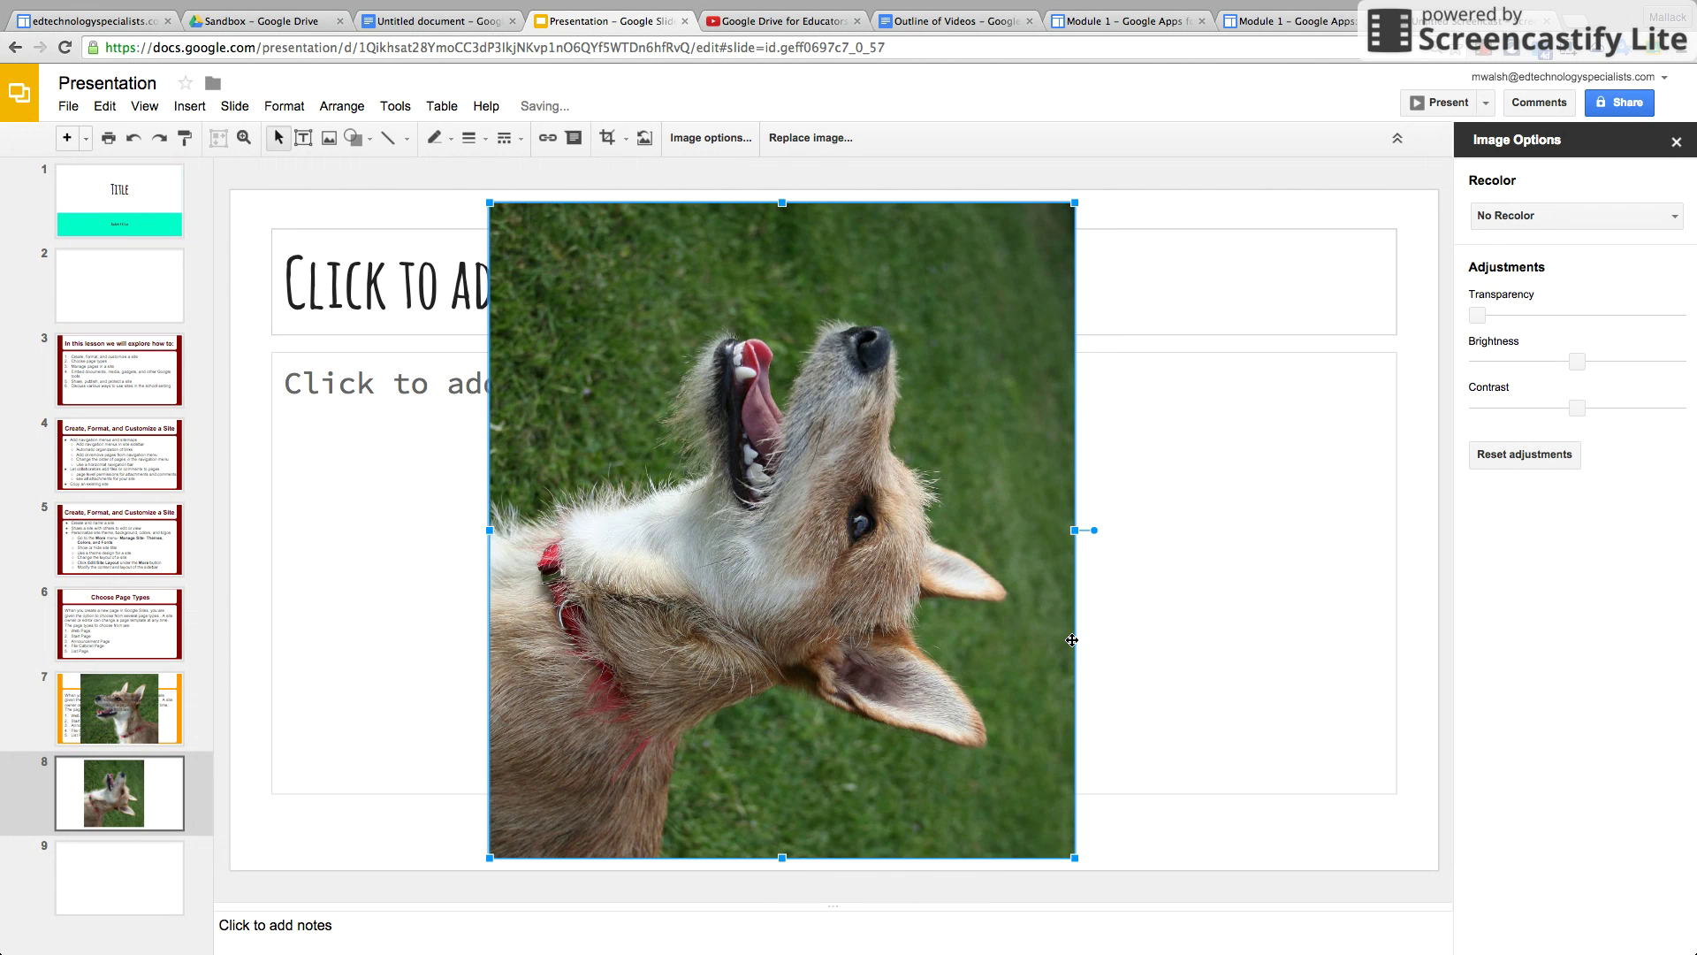
{"action": "right_click", "coordinate": [817, 552]}
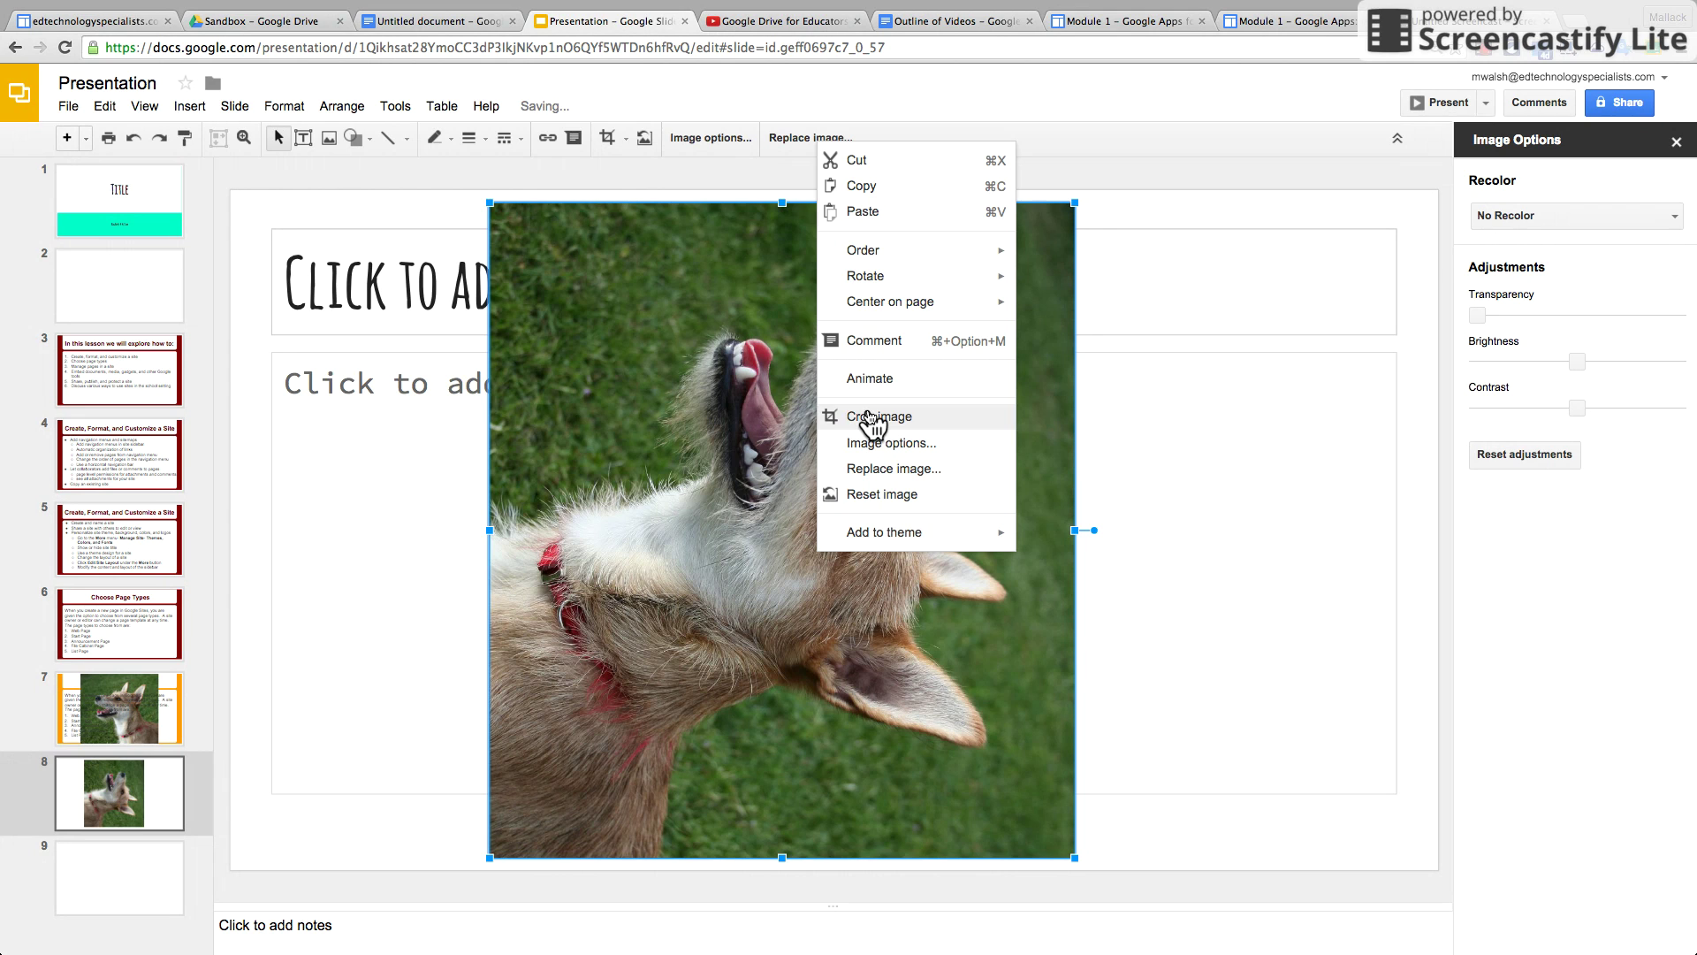
{"action": "left_click", "coordinate": [920, 381]}
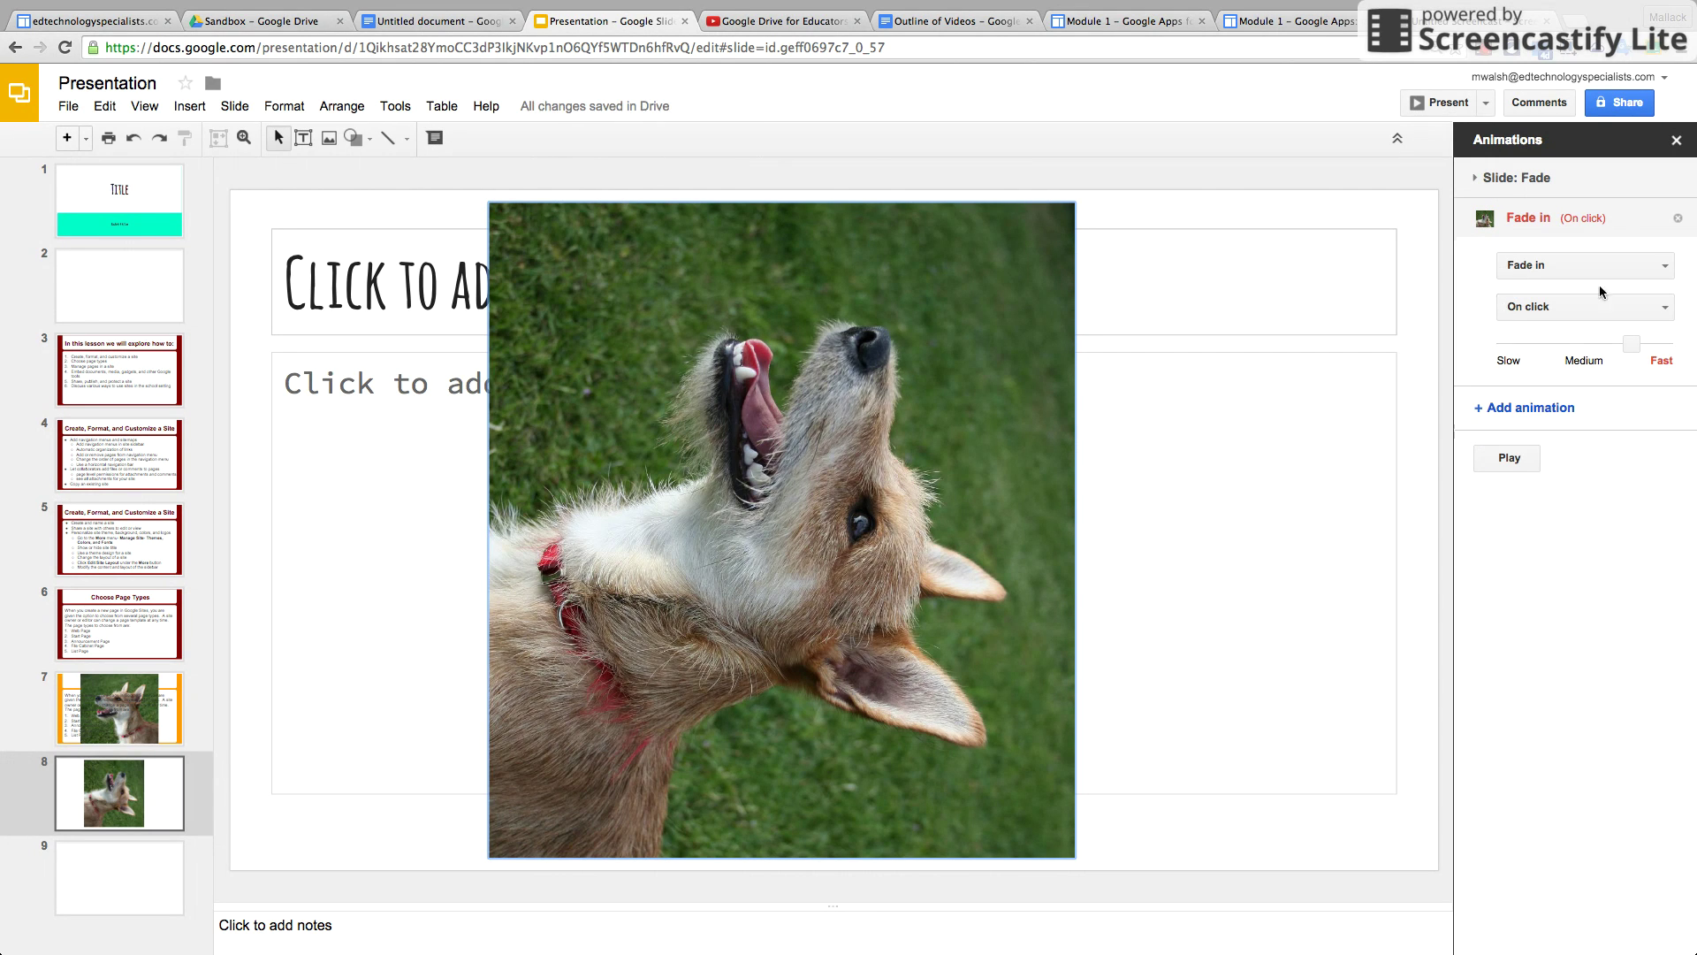
- Set the animation to Fly in from top, On click, and preview it
{"action": "left_click", "coordinate": [1662, 267]}
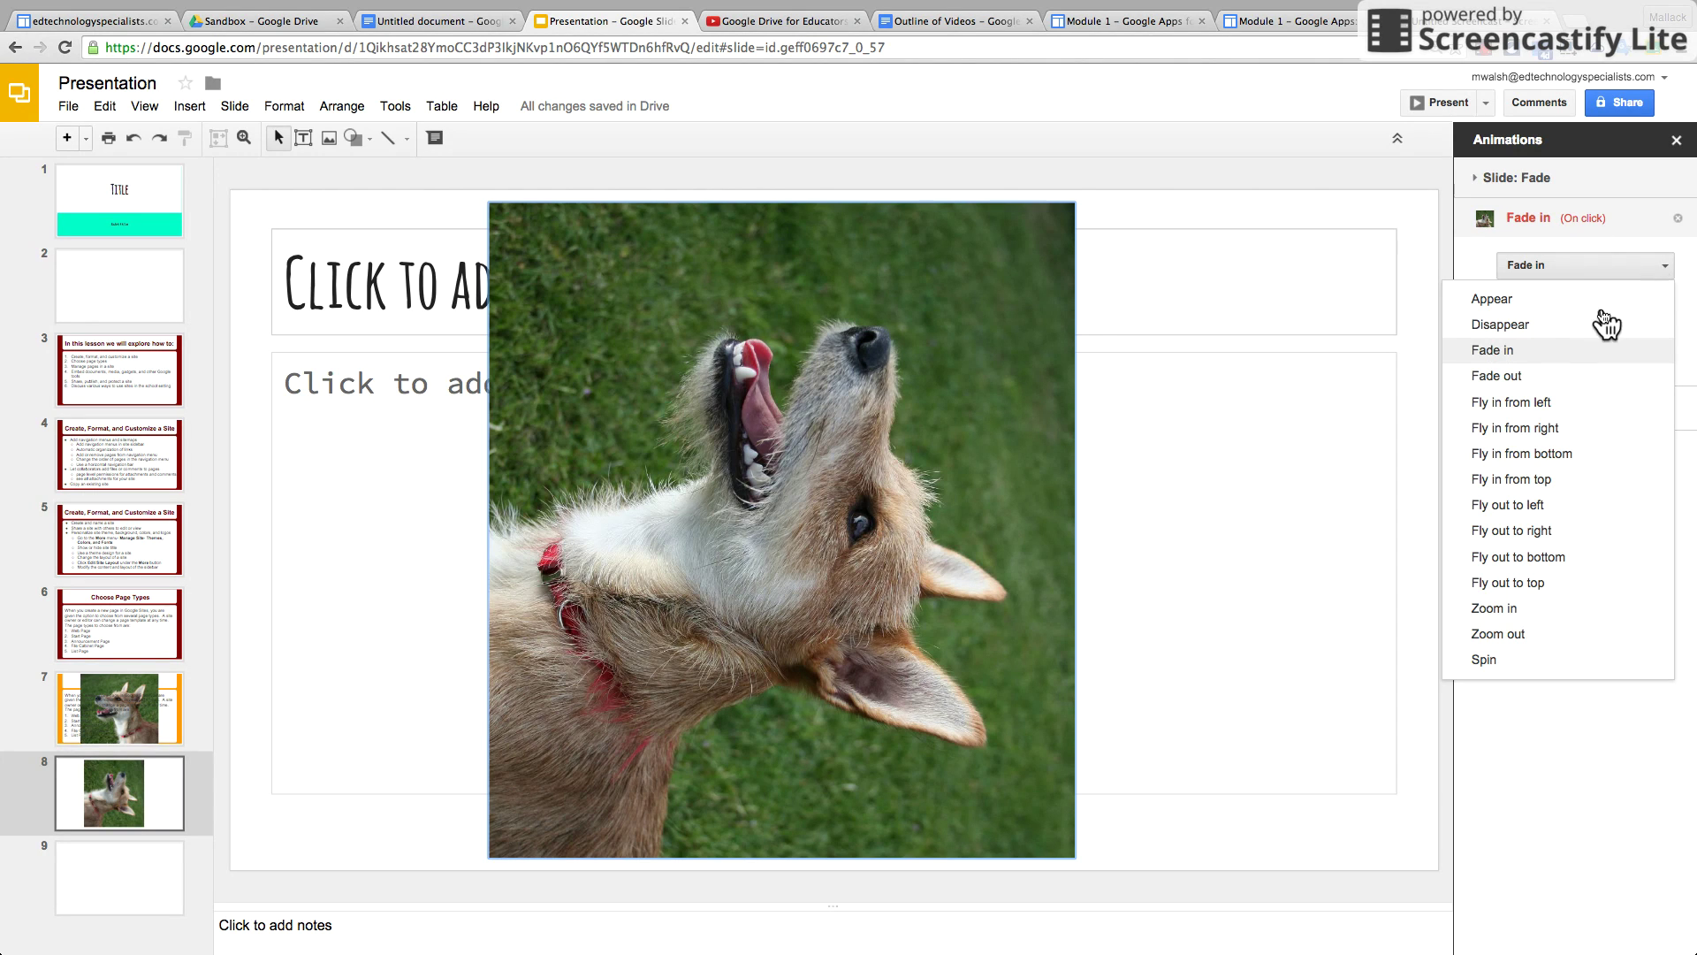
{"action": "left_click", "coordinate": [1540, 375]}
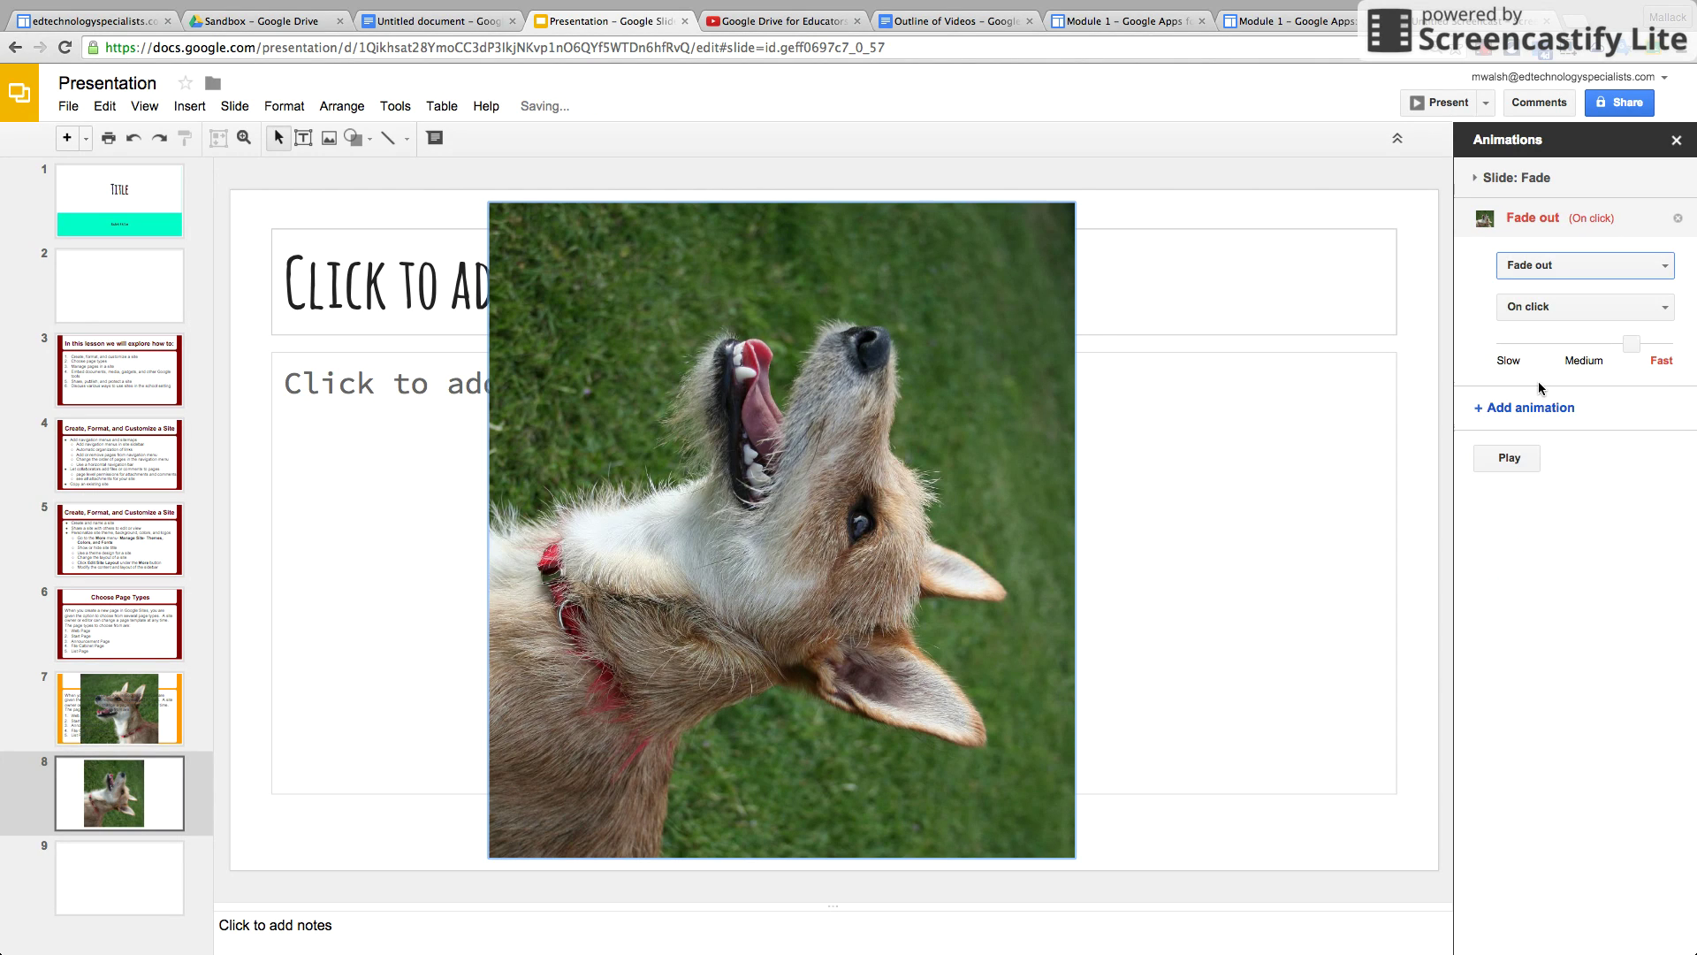
{"action": "left_click", "coordinate": [1661, 269]}
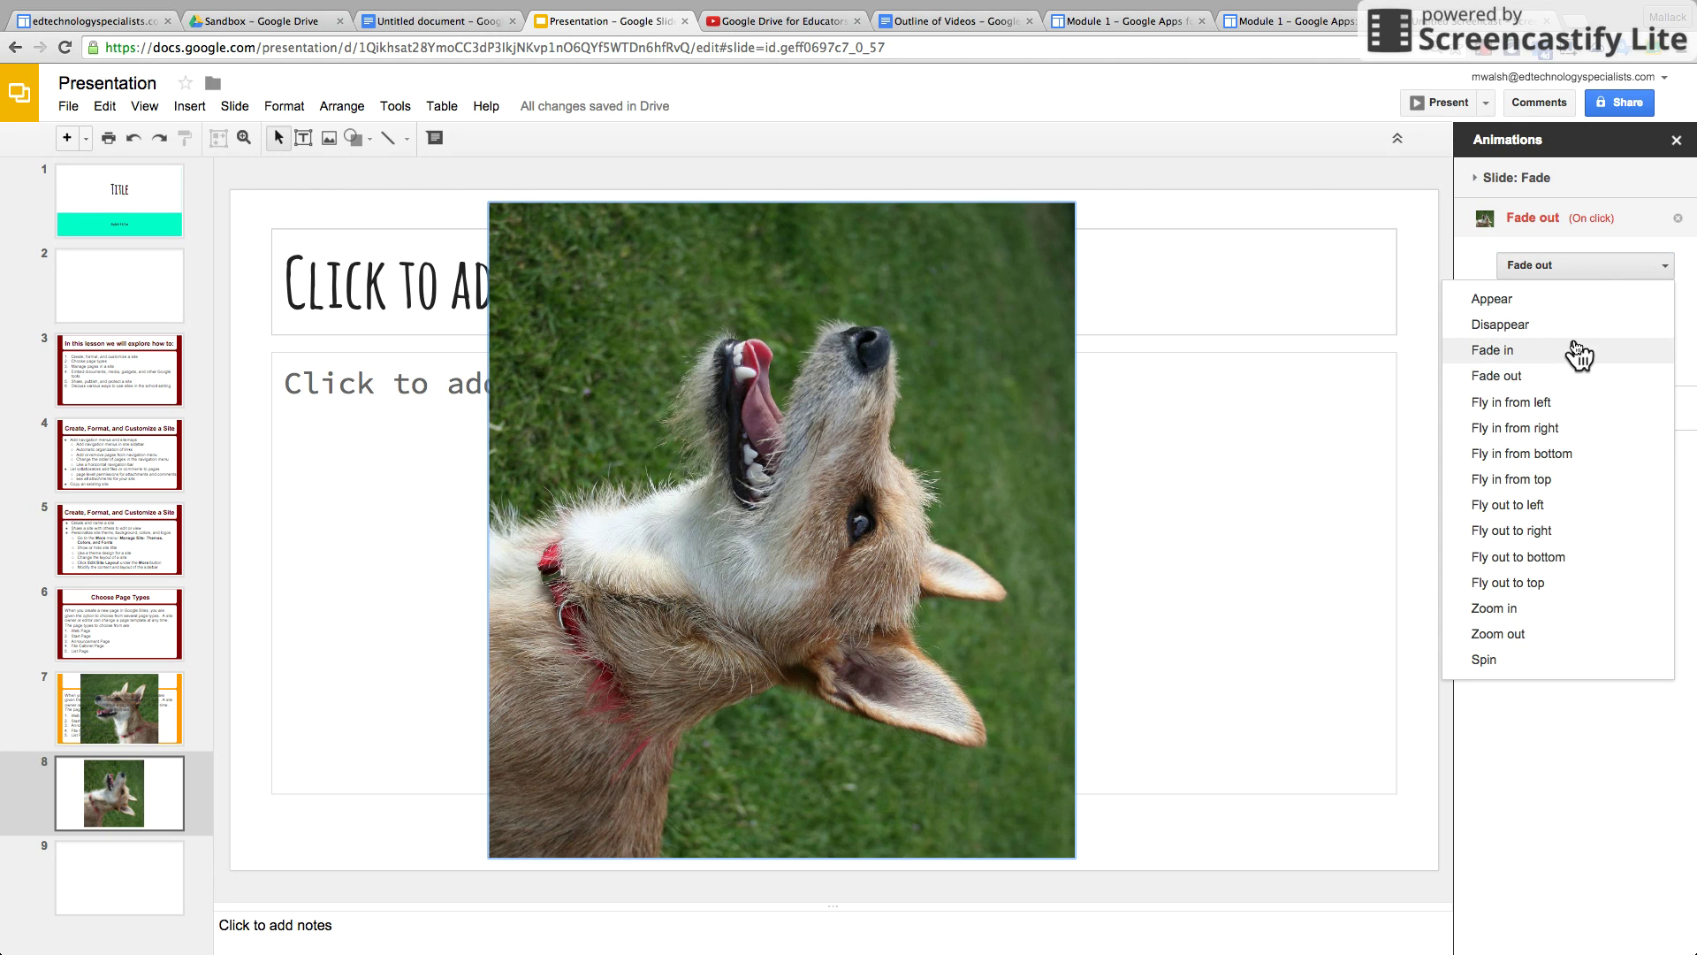
{"action": "left_click", "coordinate": [1535, 479]}
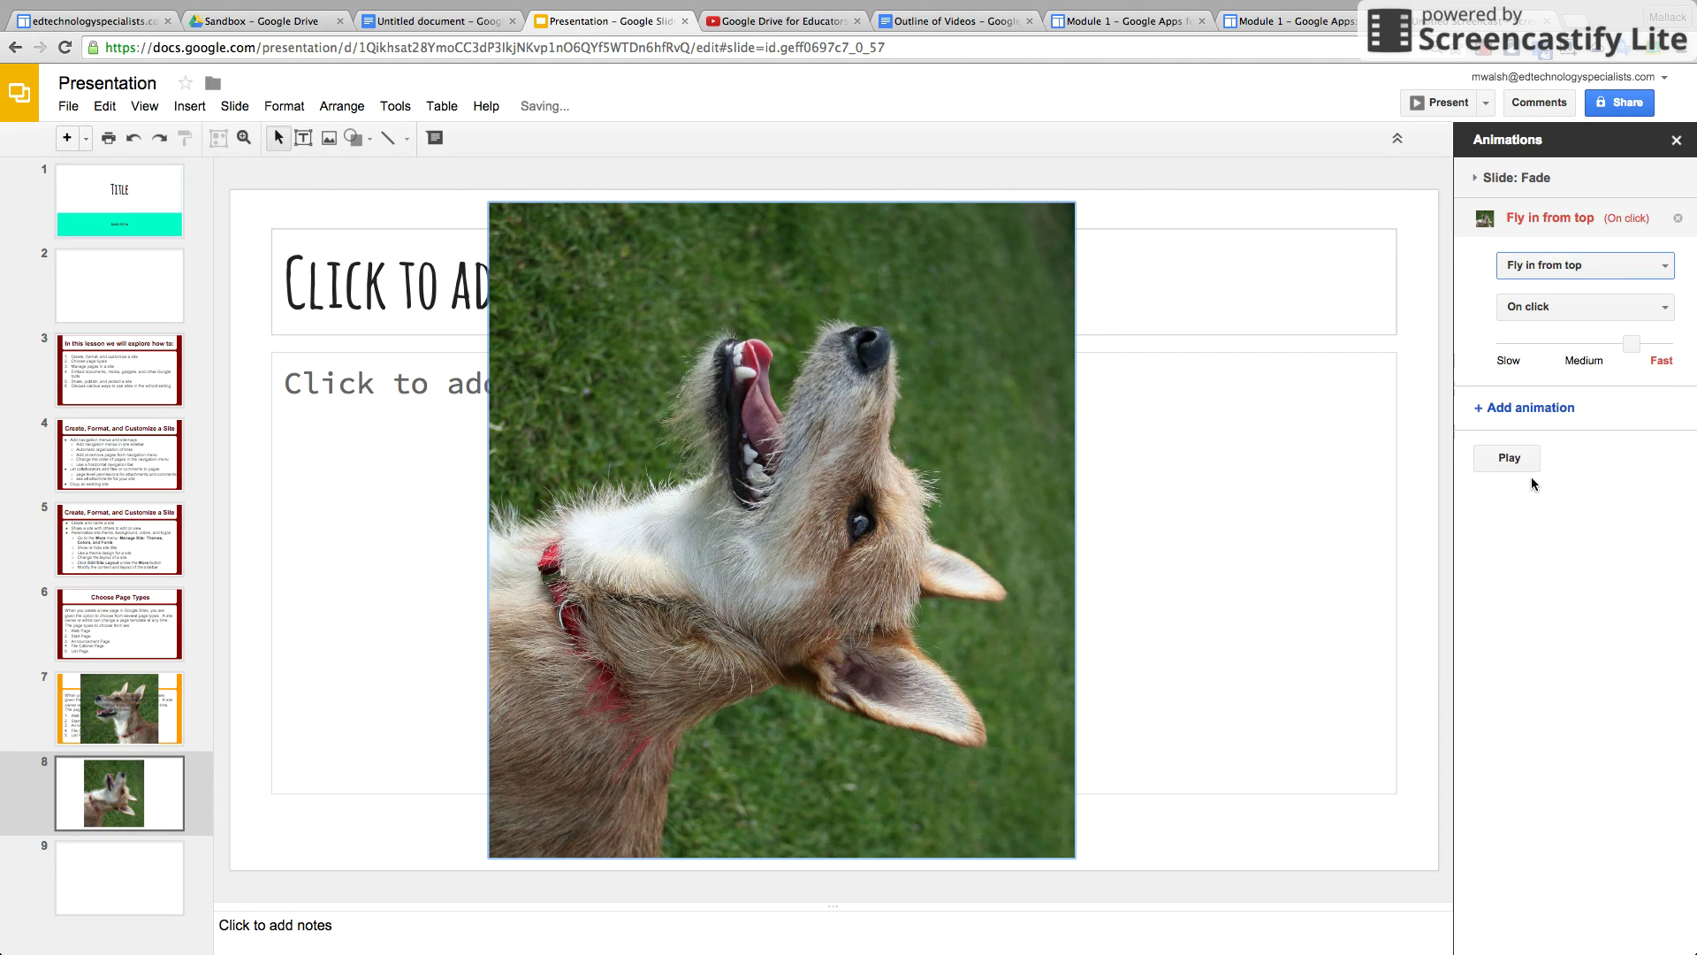
{"action": "left_click", "coordinate": [1666, 309]}
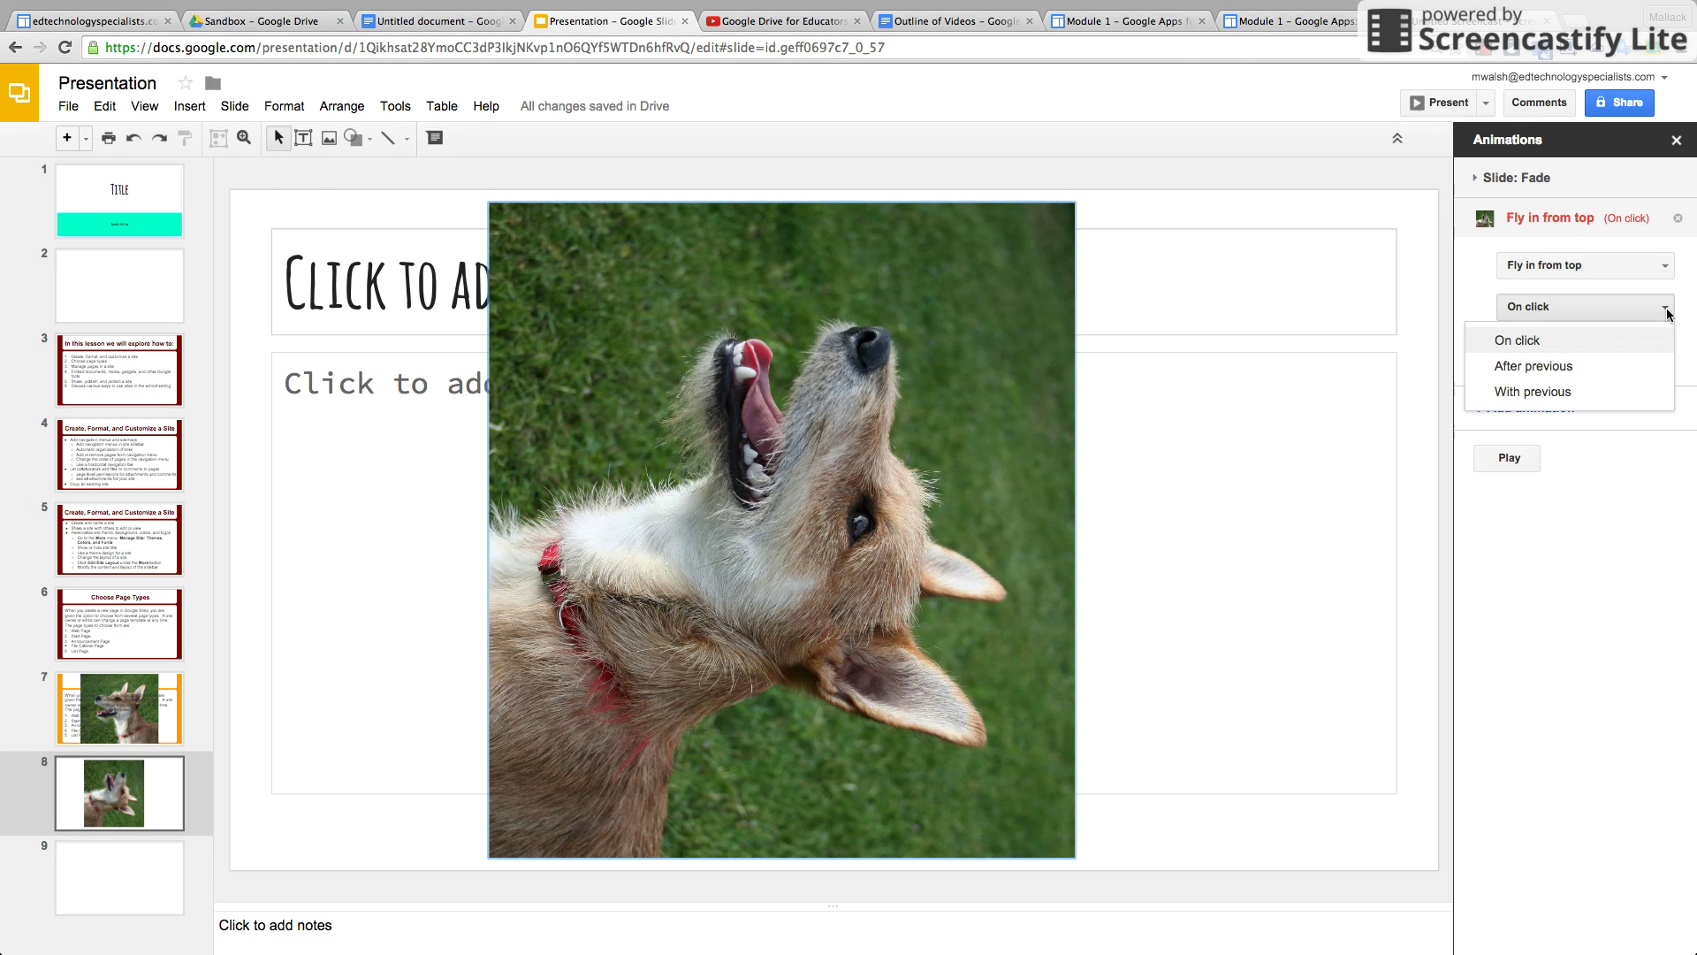
{"action": "left_click", "coordinate": [1667, 311]}
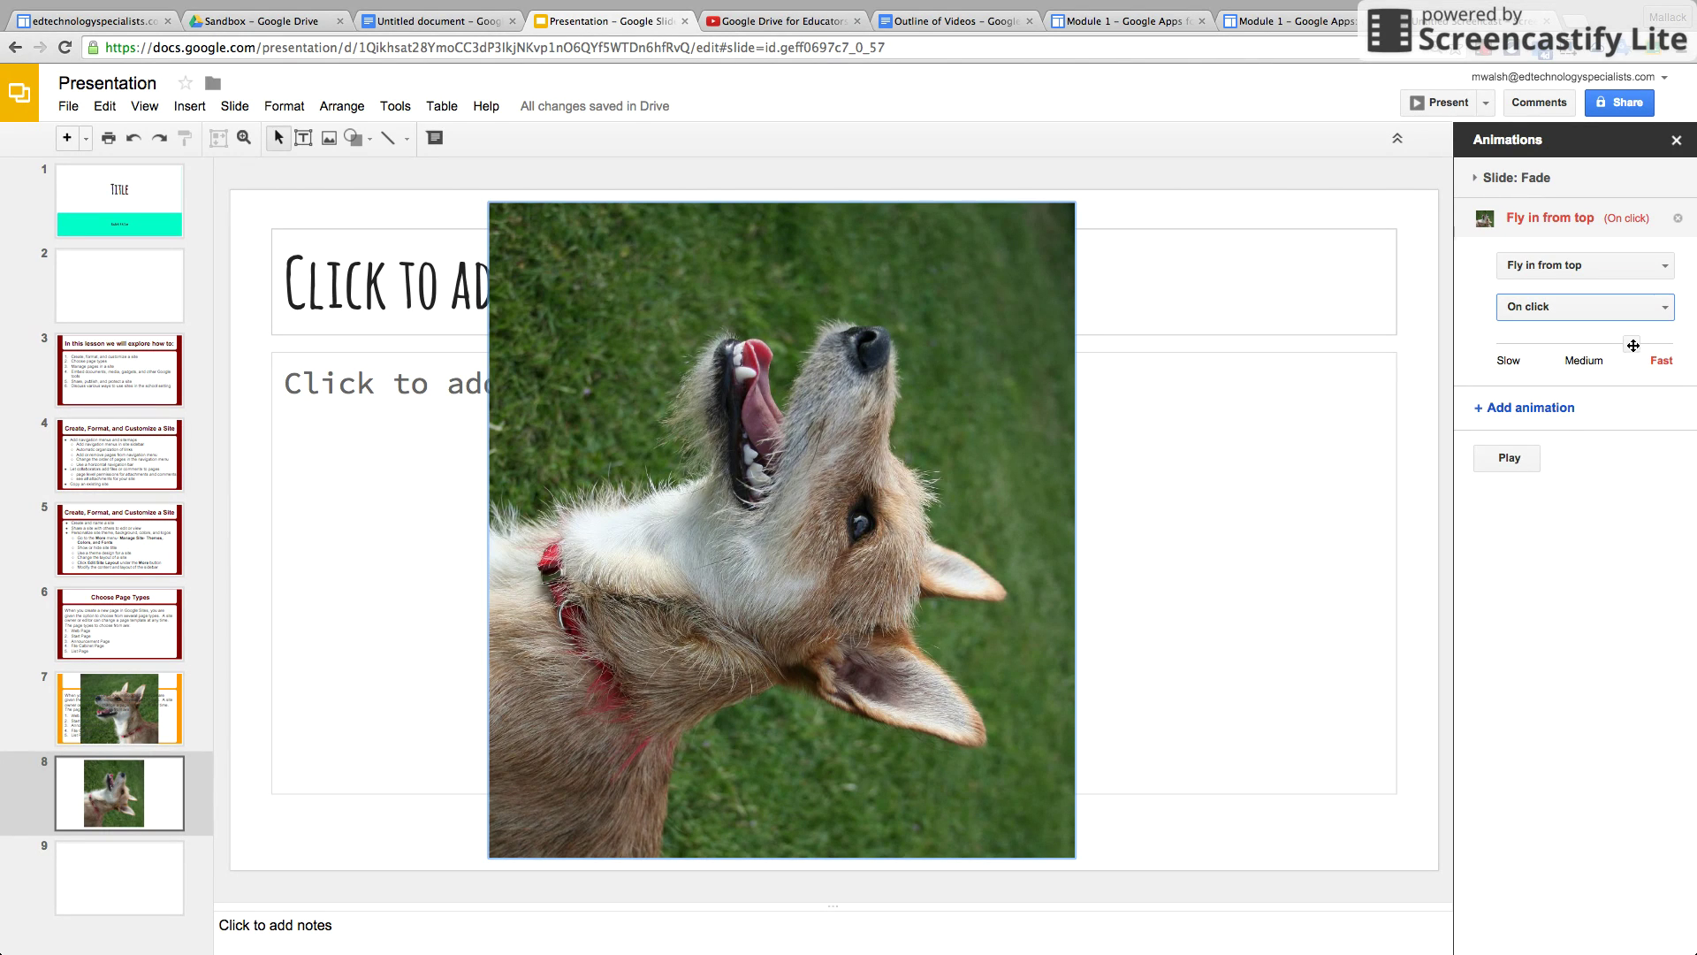
{"action": "left_click", "coordinate": [1511, 460]}
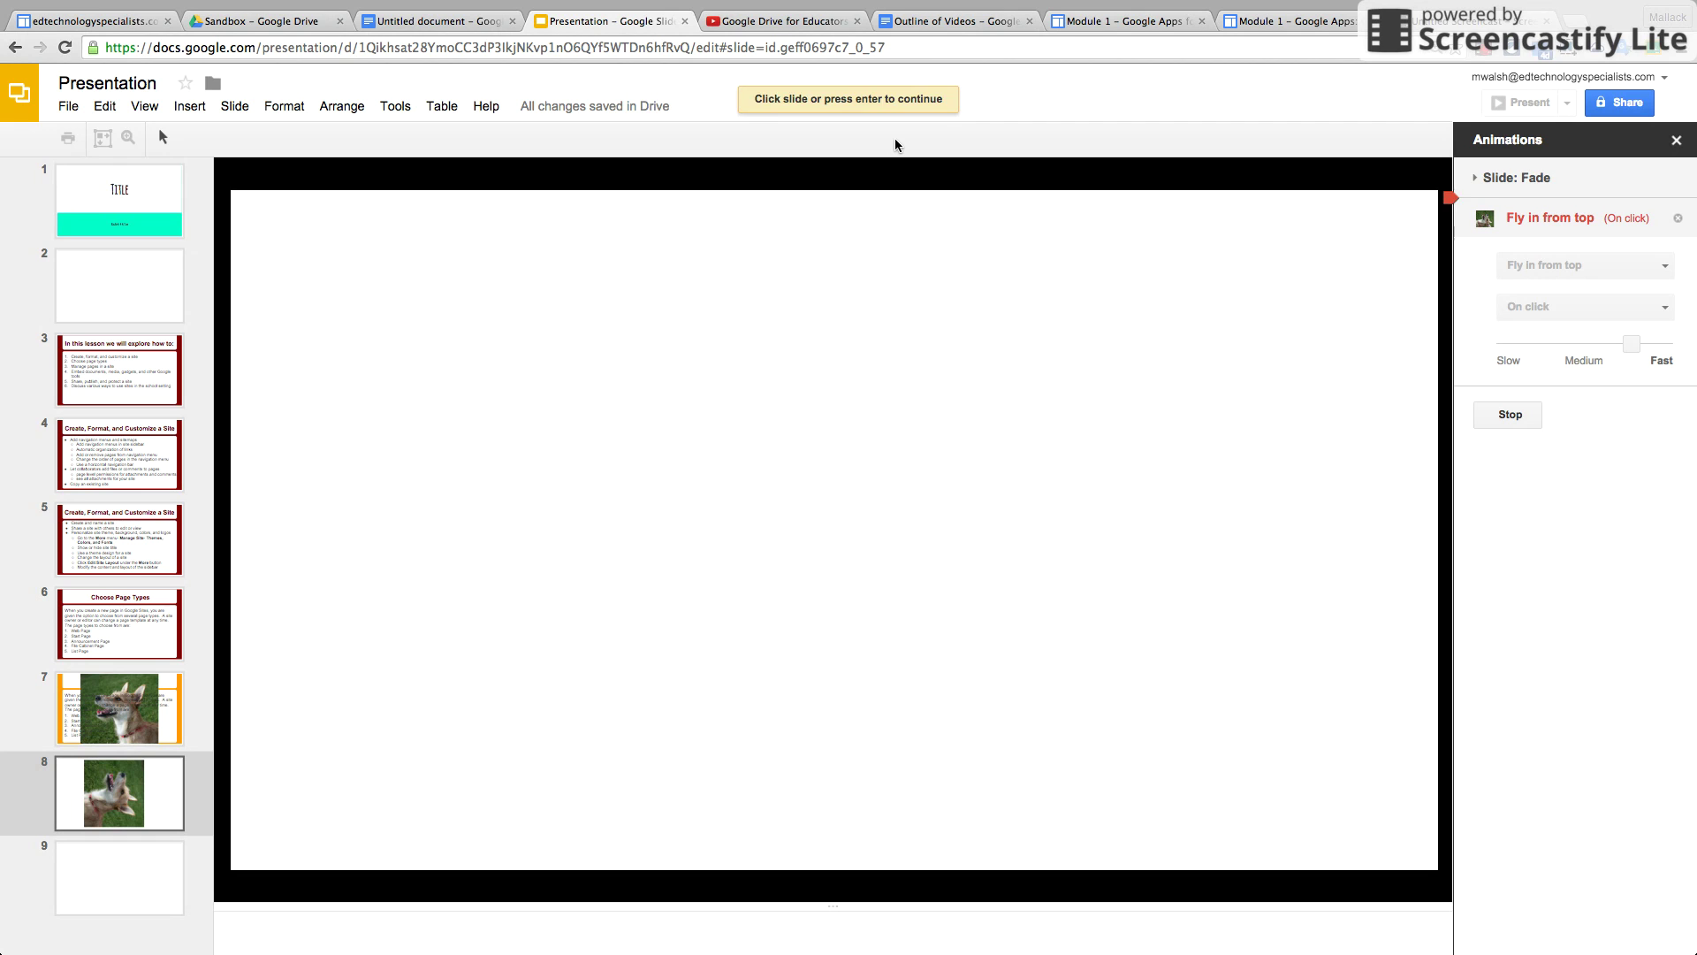
{"action": "key", "text": "Return"}
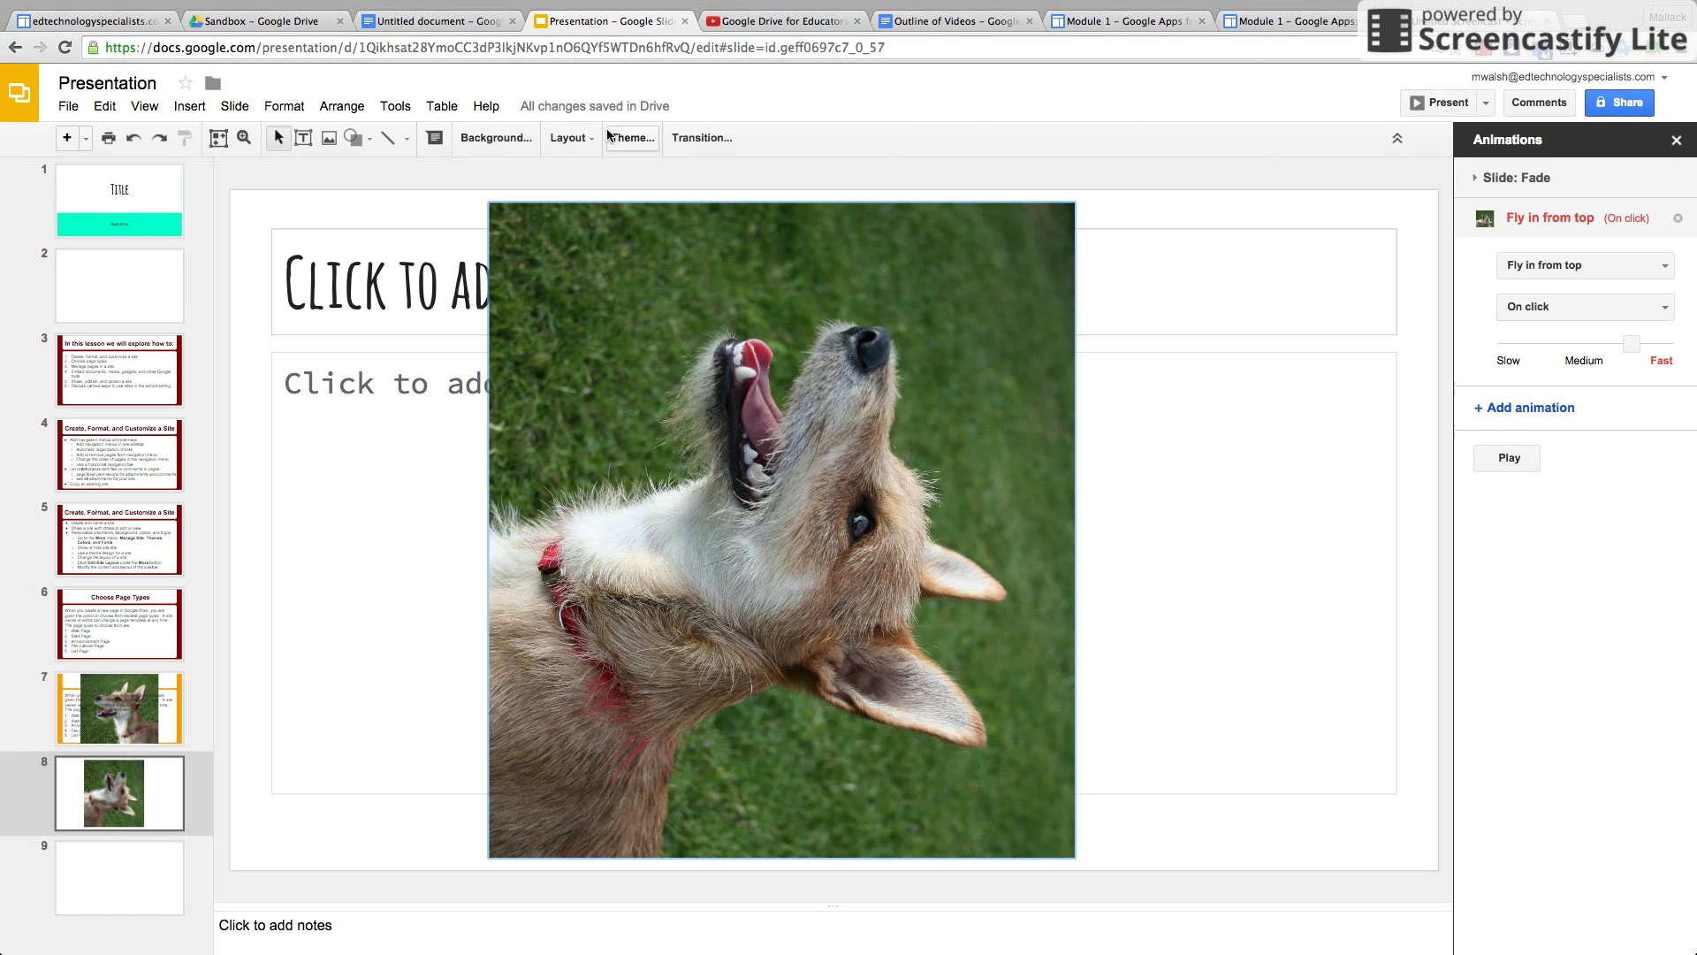
{"action": "left_click", "coordinate": [134, 622]}
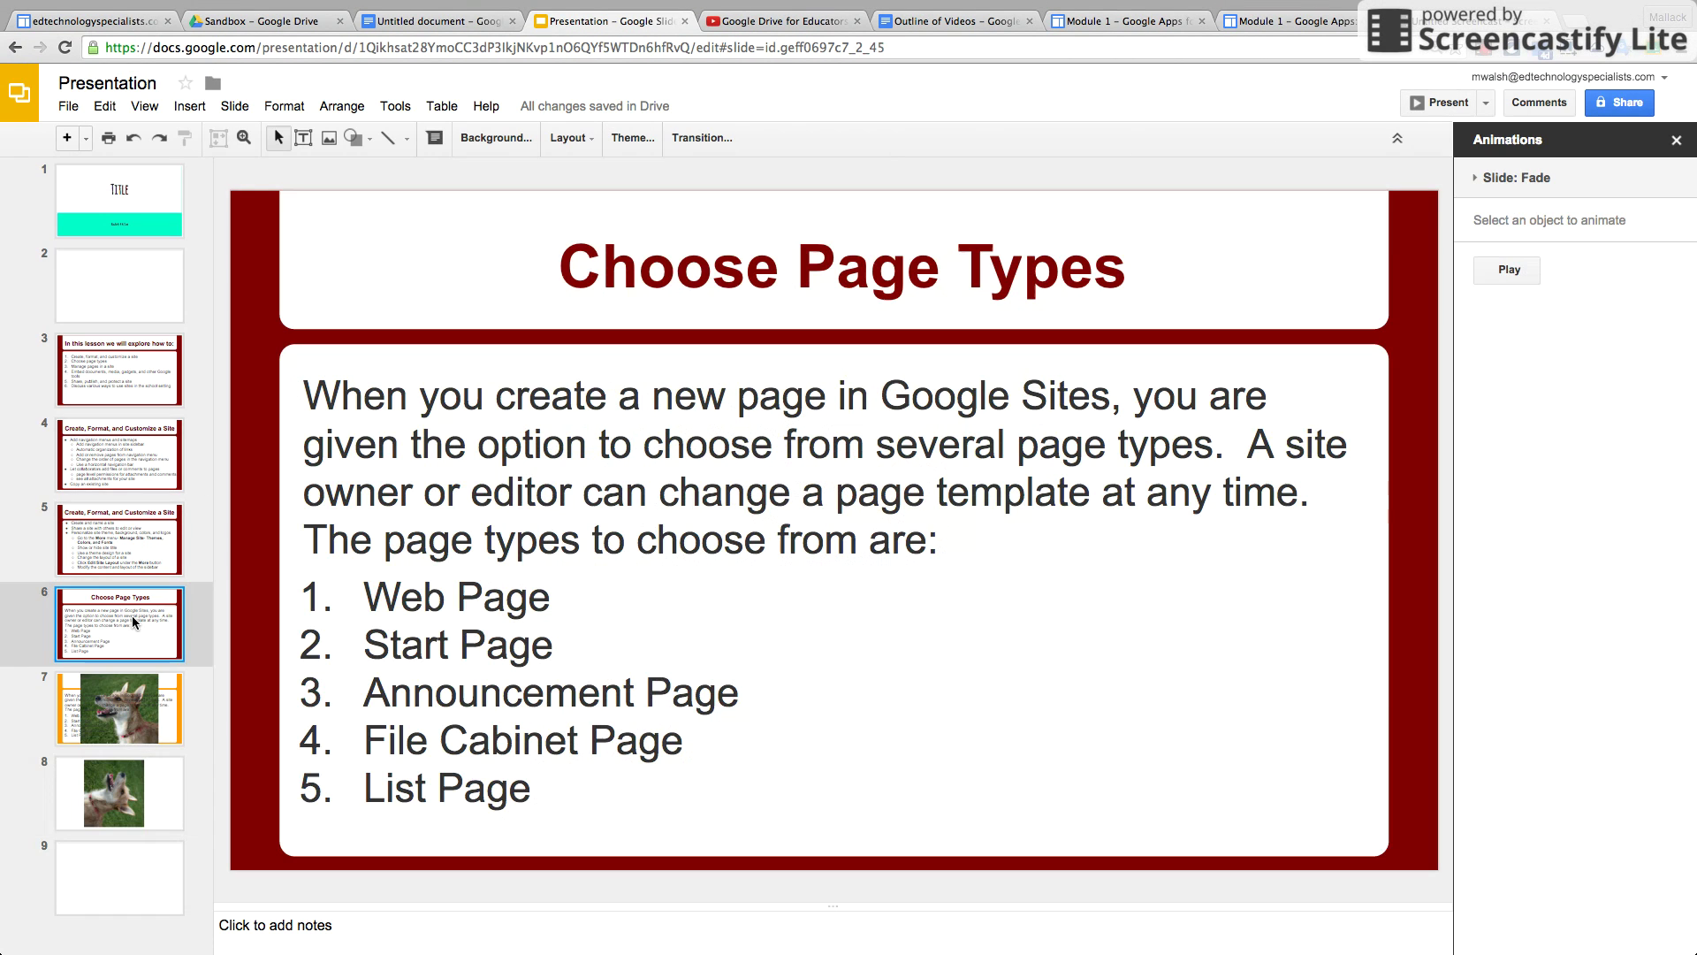
{"action": "left_click", "coordinate": [1436, 100]}
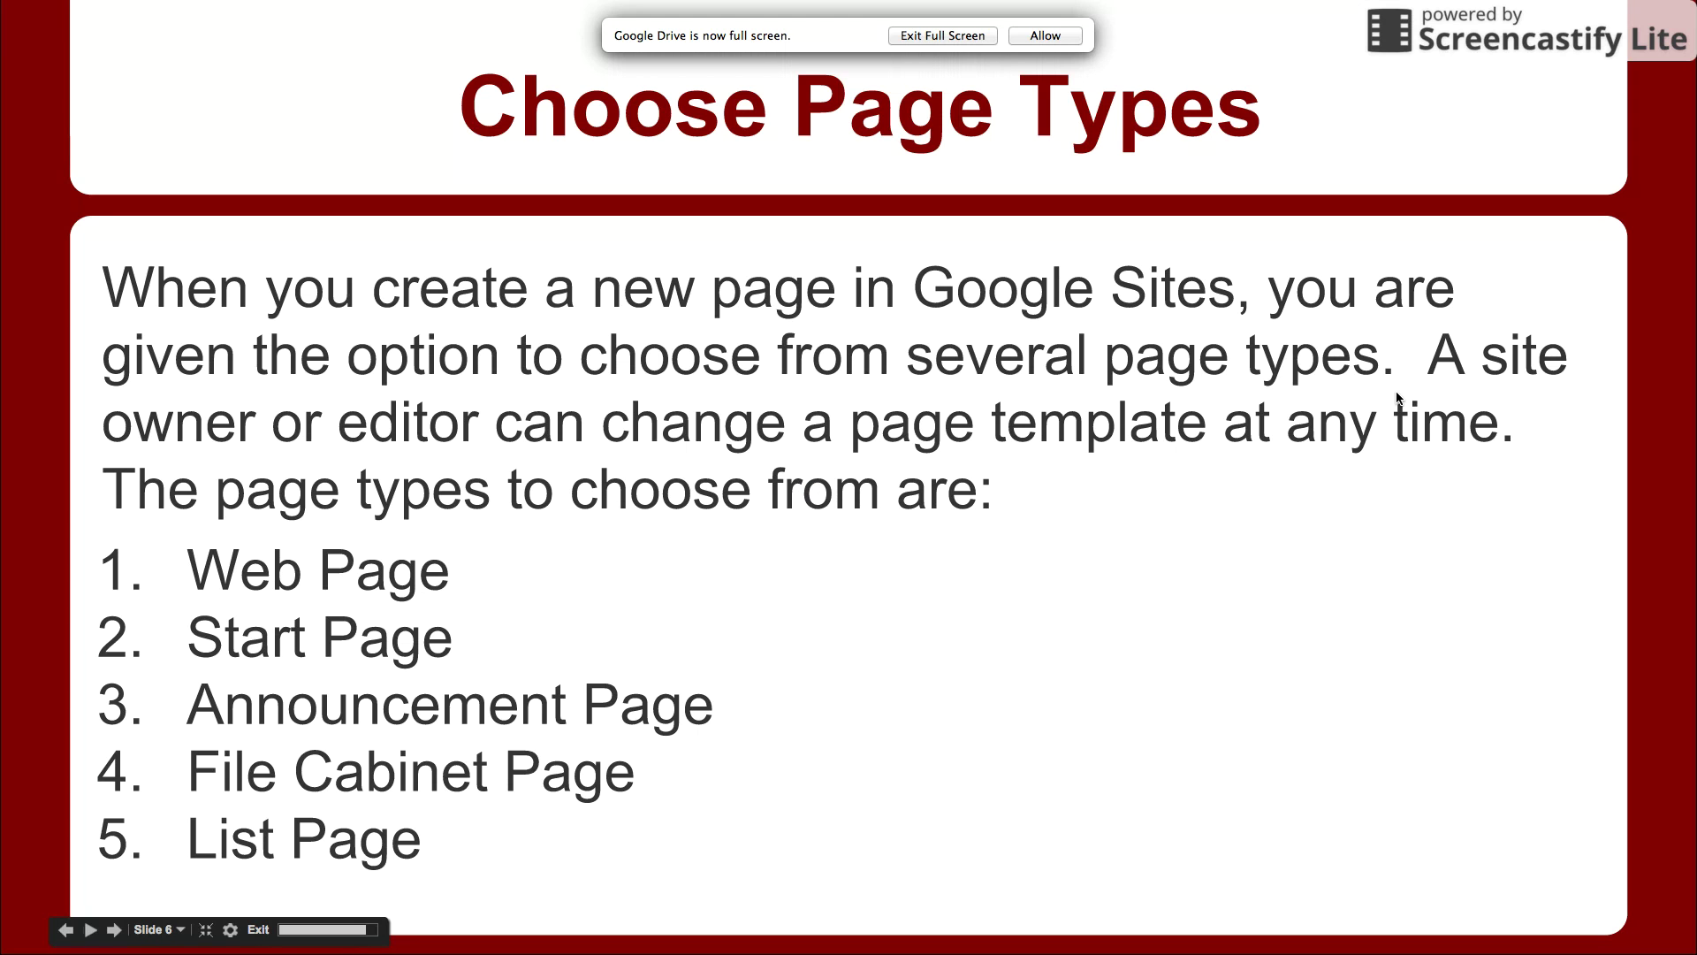
{"action": "left_click", "coordinate": [1396, 398]}
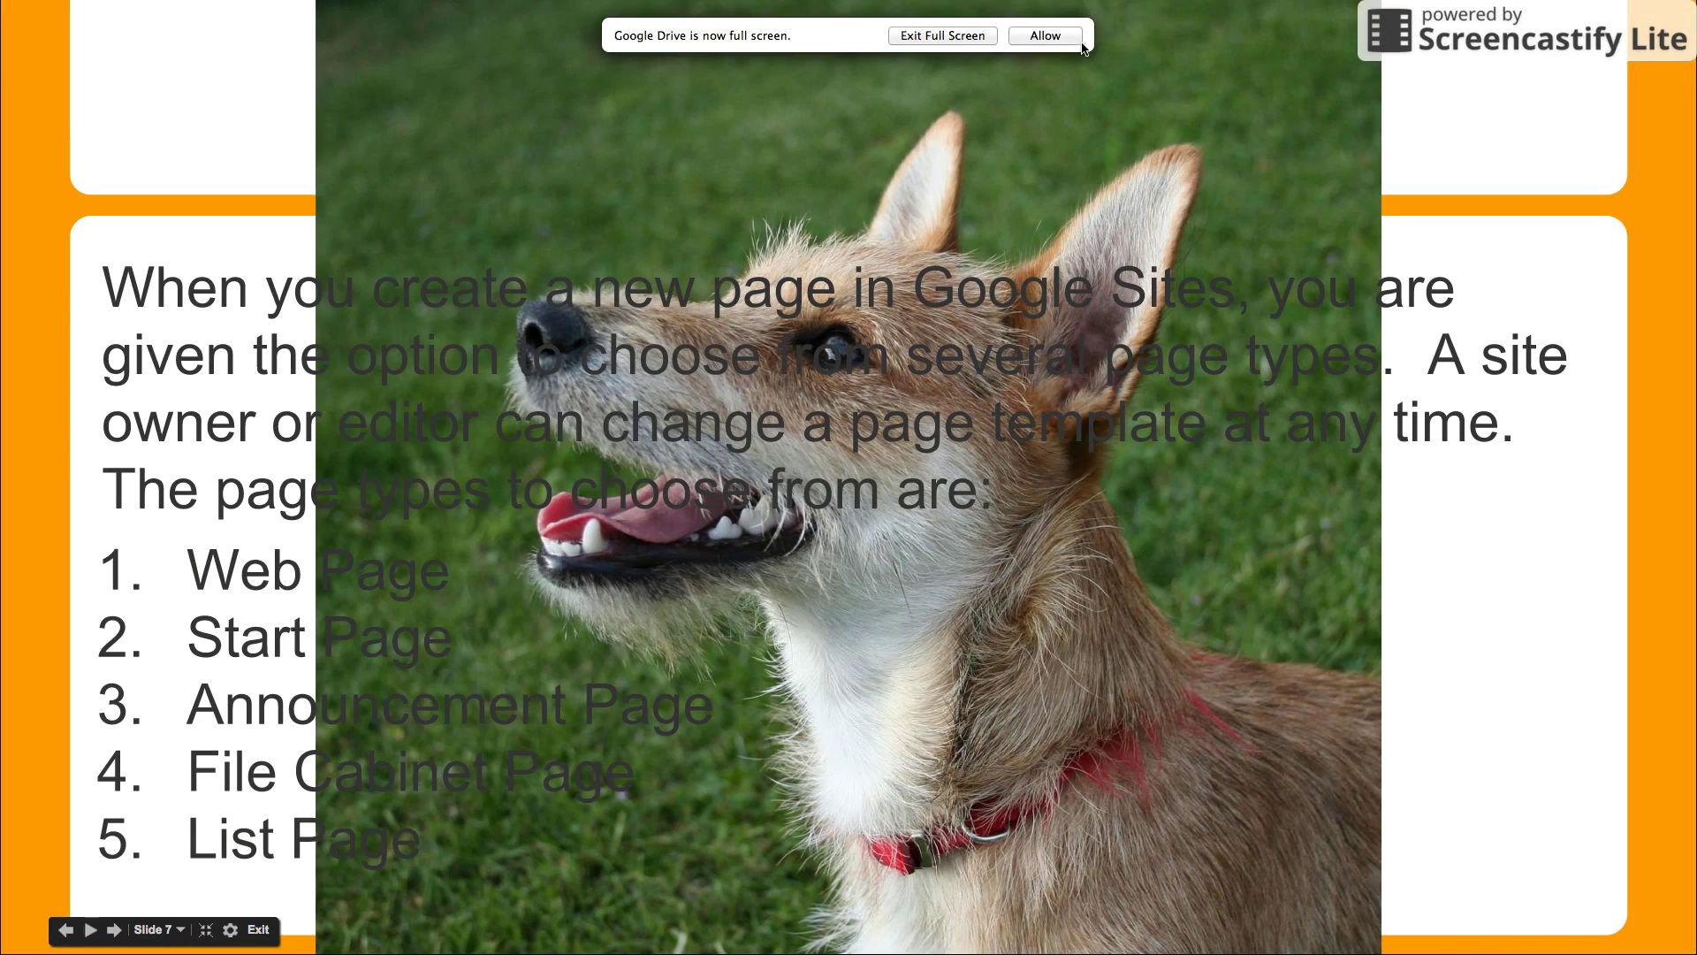
{"action": "left_click", "coordinate": [1052, 37]}
{"action": "left_click", "coordinate": [1364, 309]}
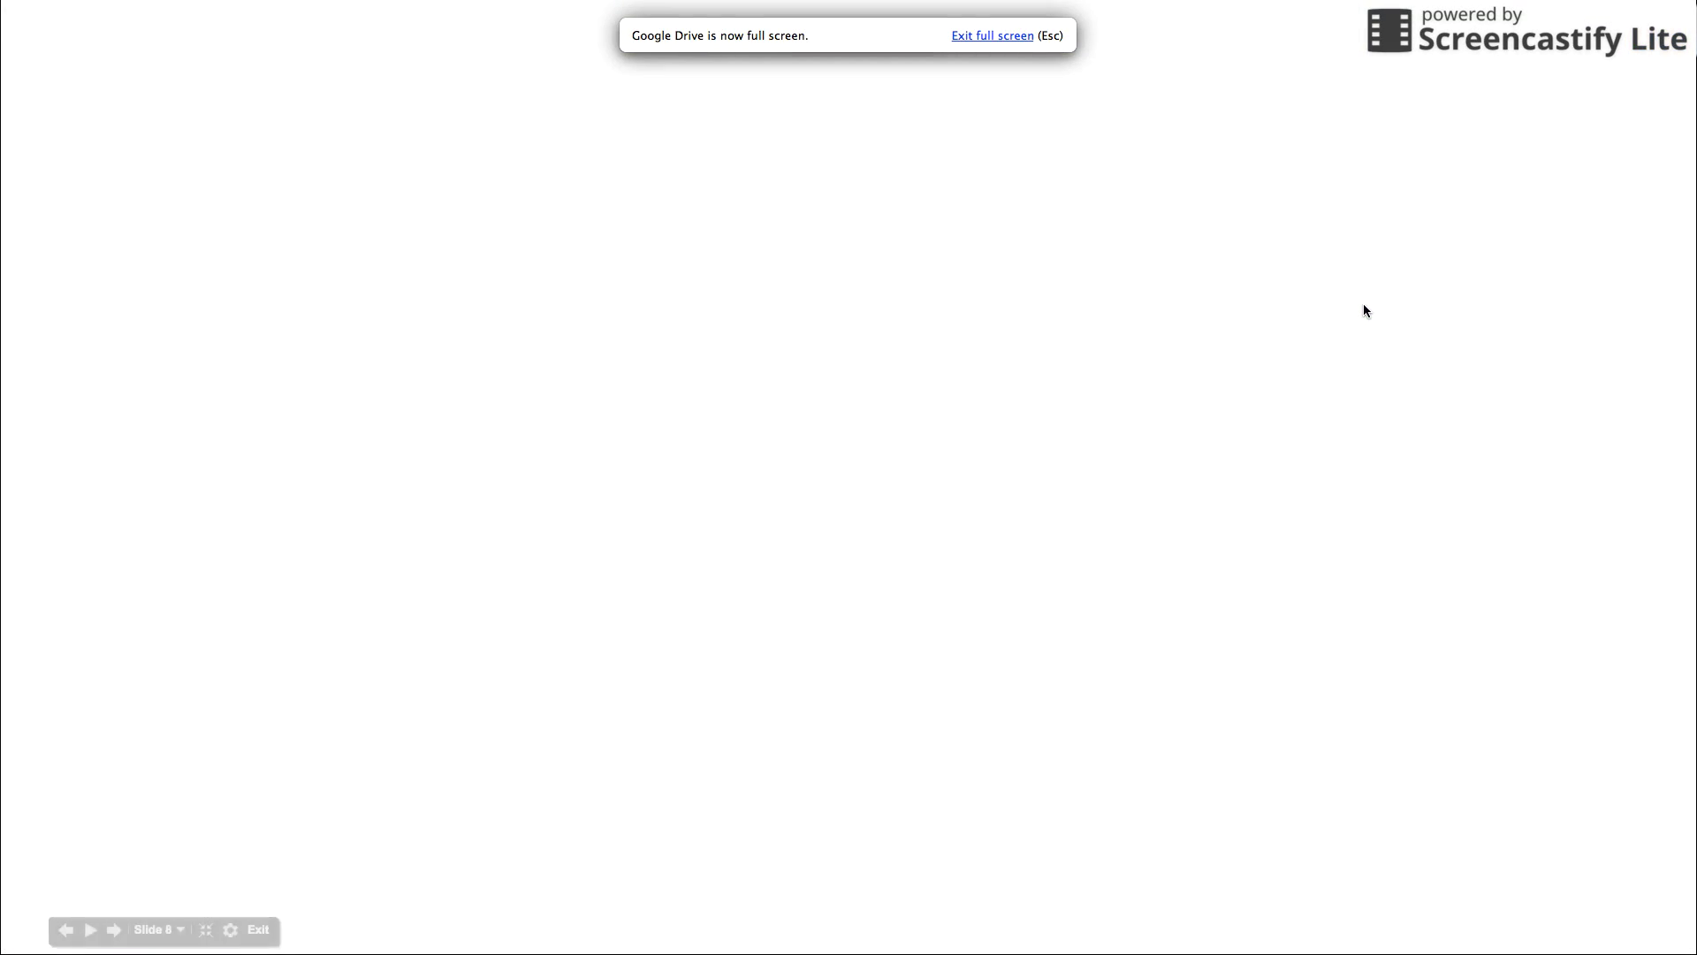
{"action": "left_click", "coordinate": [1363, 304]}
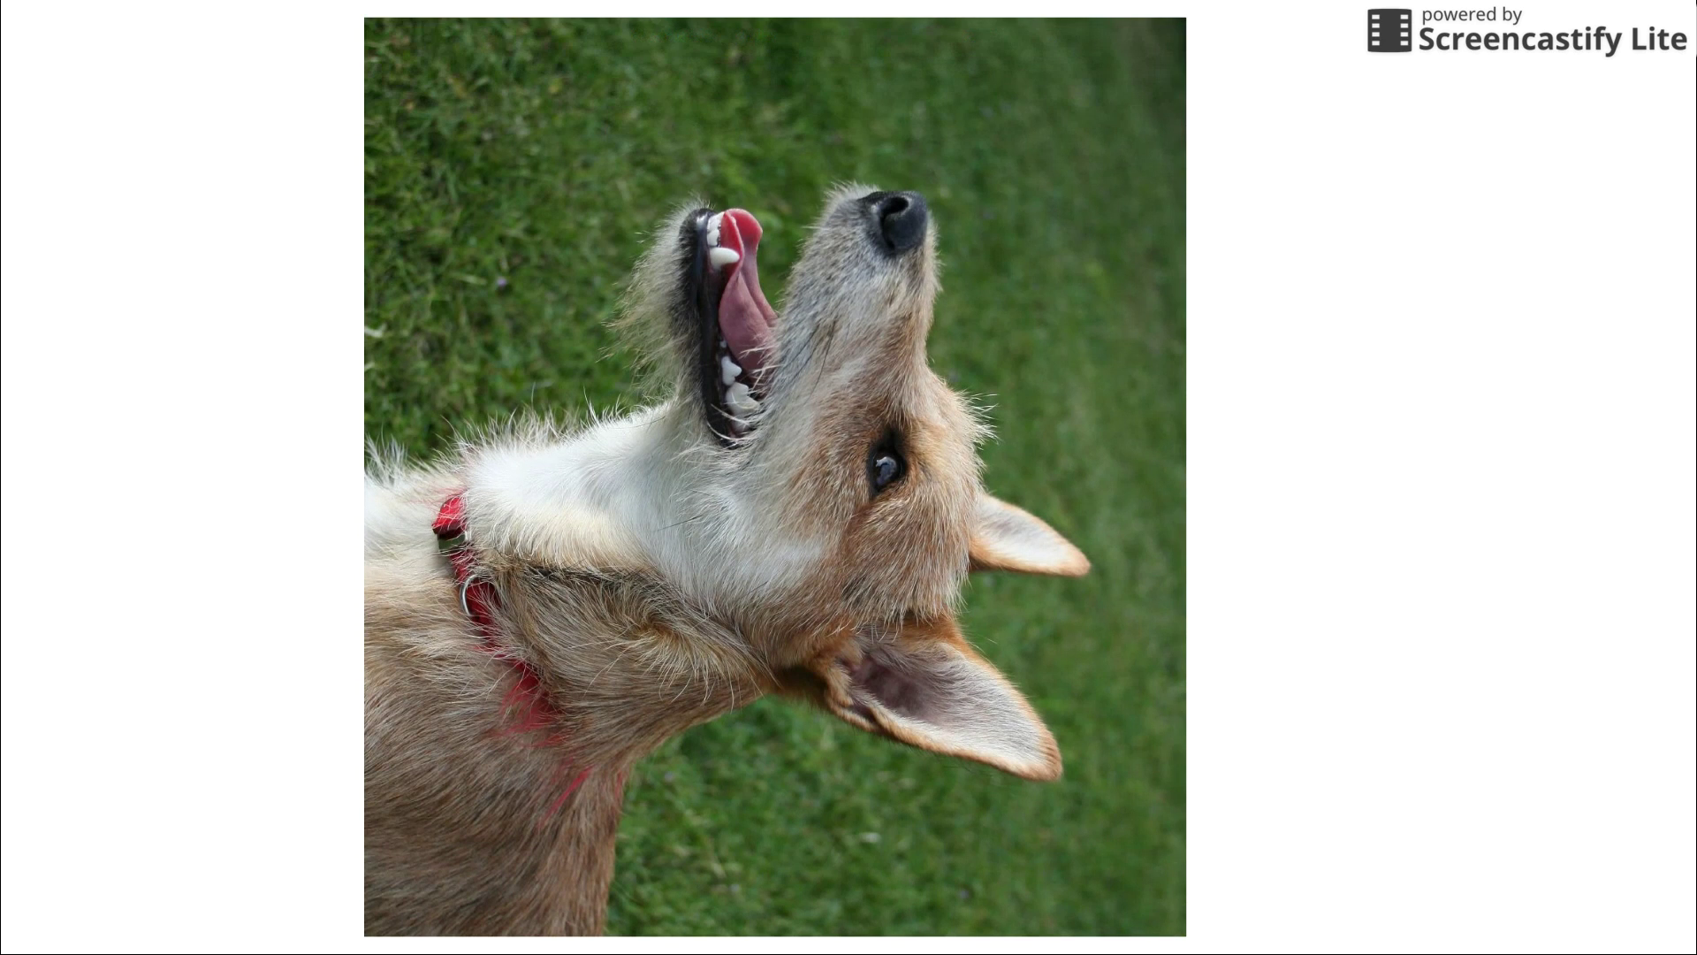
{"action": "key", "text": "Escape"}
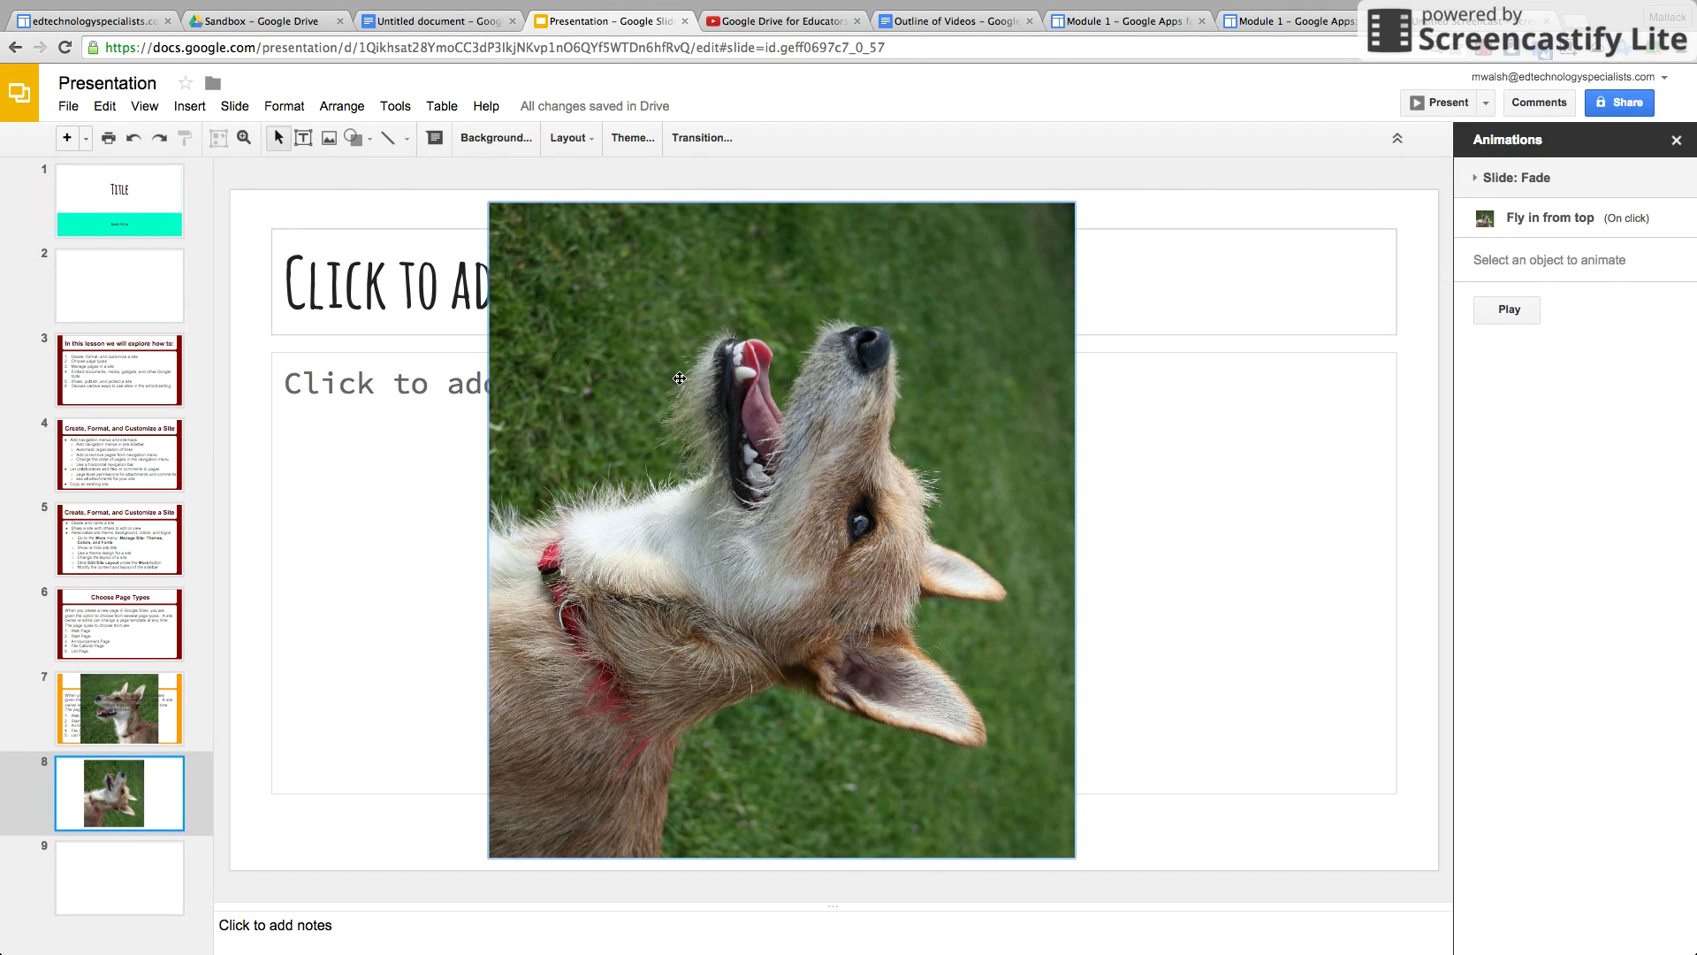
{"action": "left_click", "coordinate": [680, 378]}
{"action": "left_click", "coordinate": [1517, 261]}
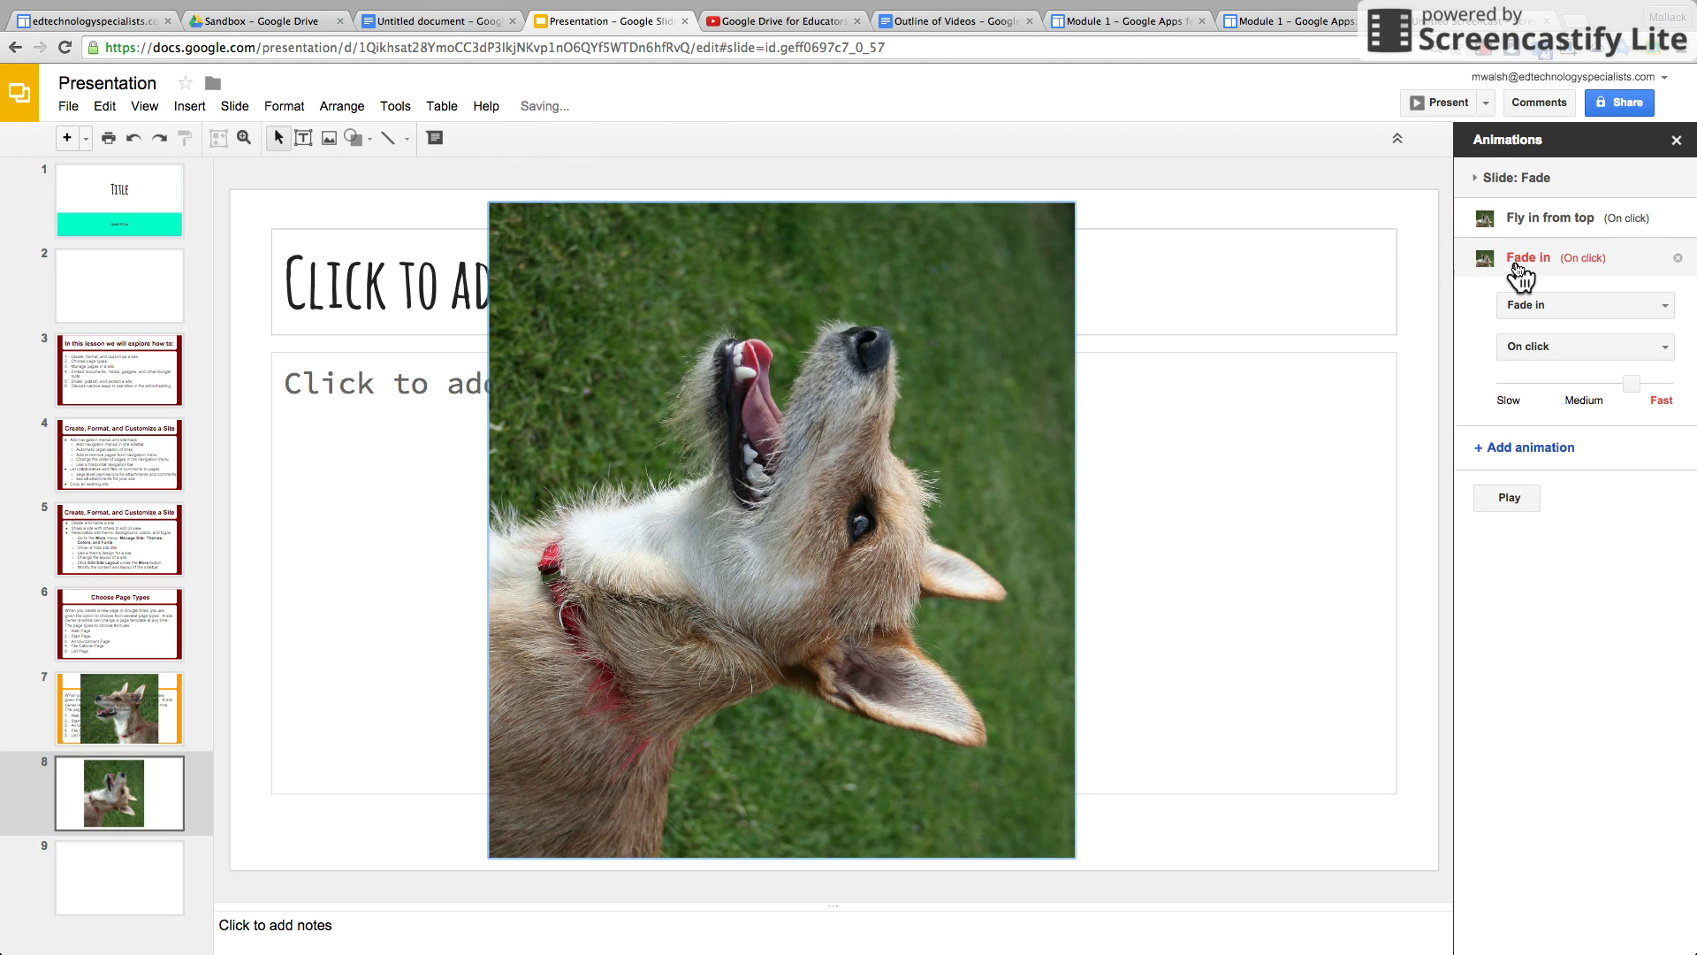
{"action": "left_click", "coordinate": [1529, 447]}
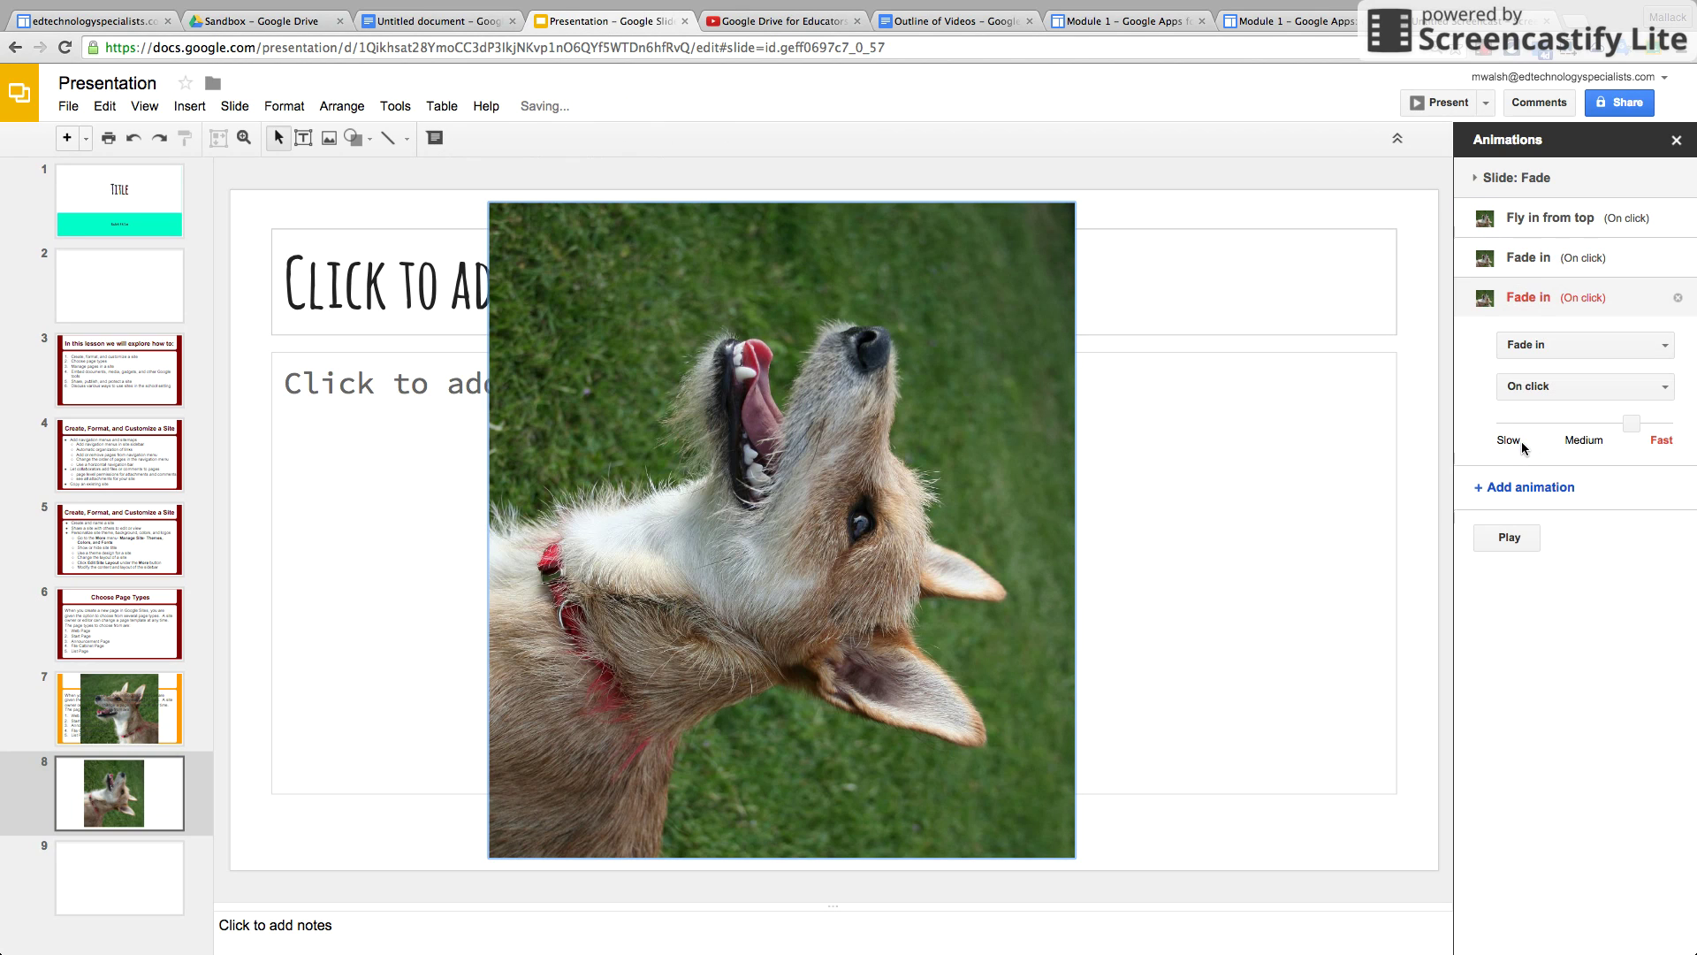
{"action": "left_click", "coordinate": [1678, 298]}
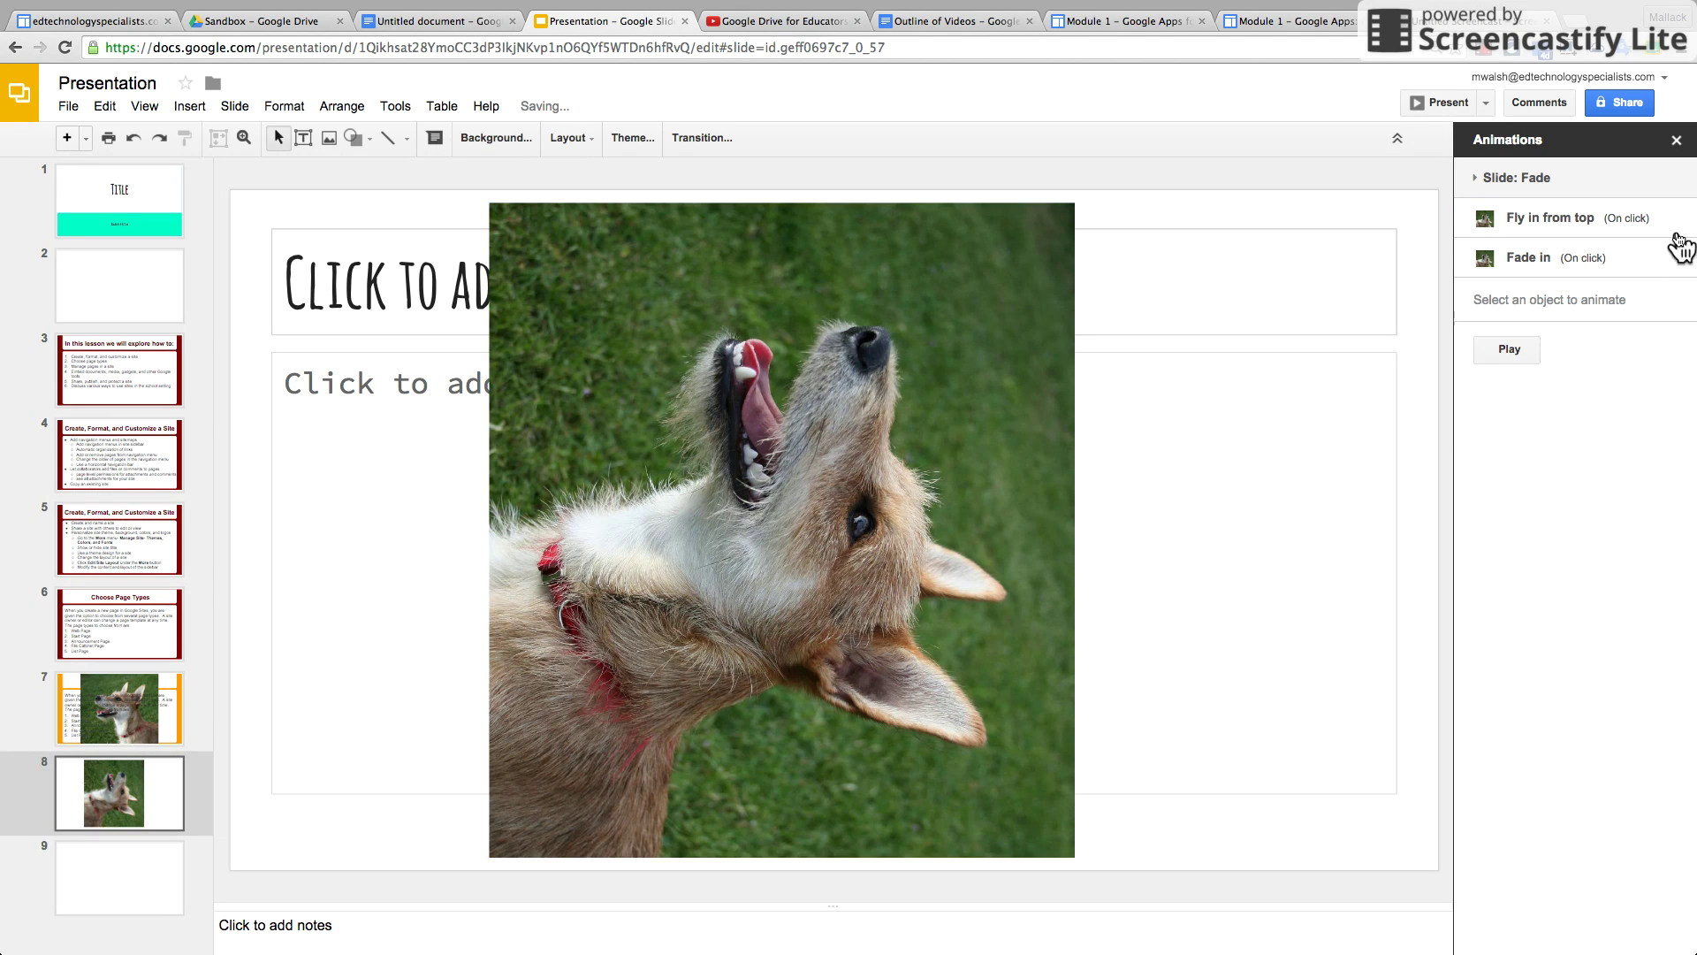
{"action": "left_click", "coordinate": [1653, 259]}
{"action": "left_click", "coordinate": [1678, 258]}
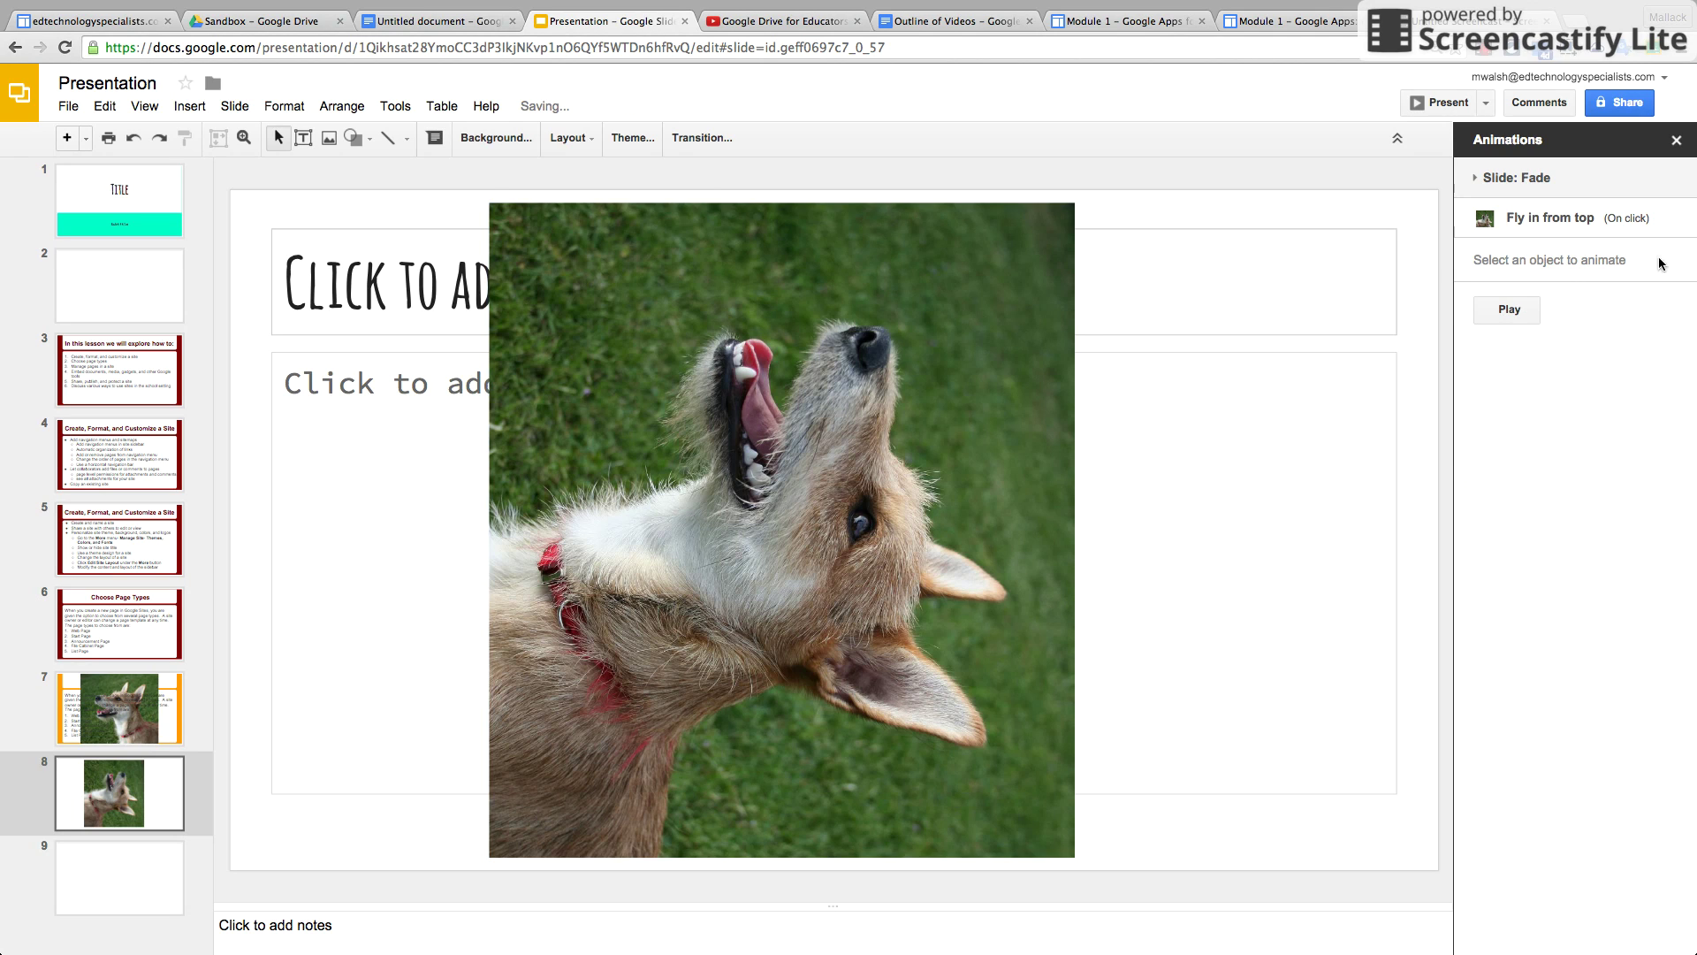
{"action": "left_click", "coordinate": [726, 560]}
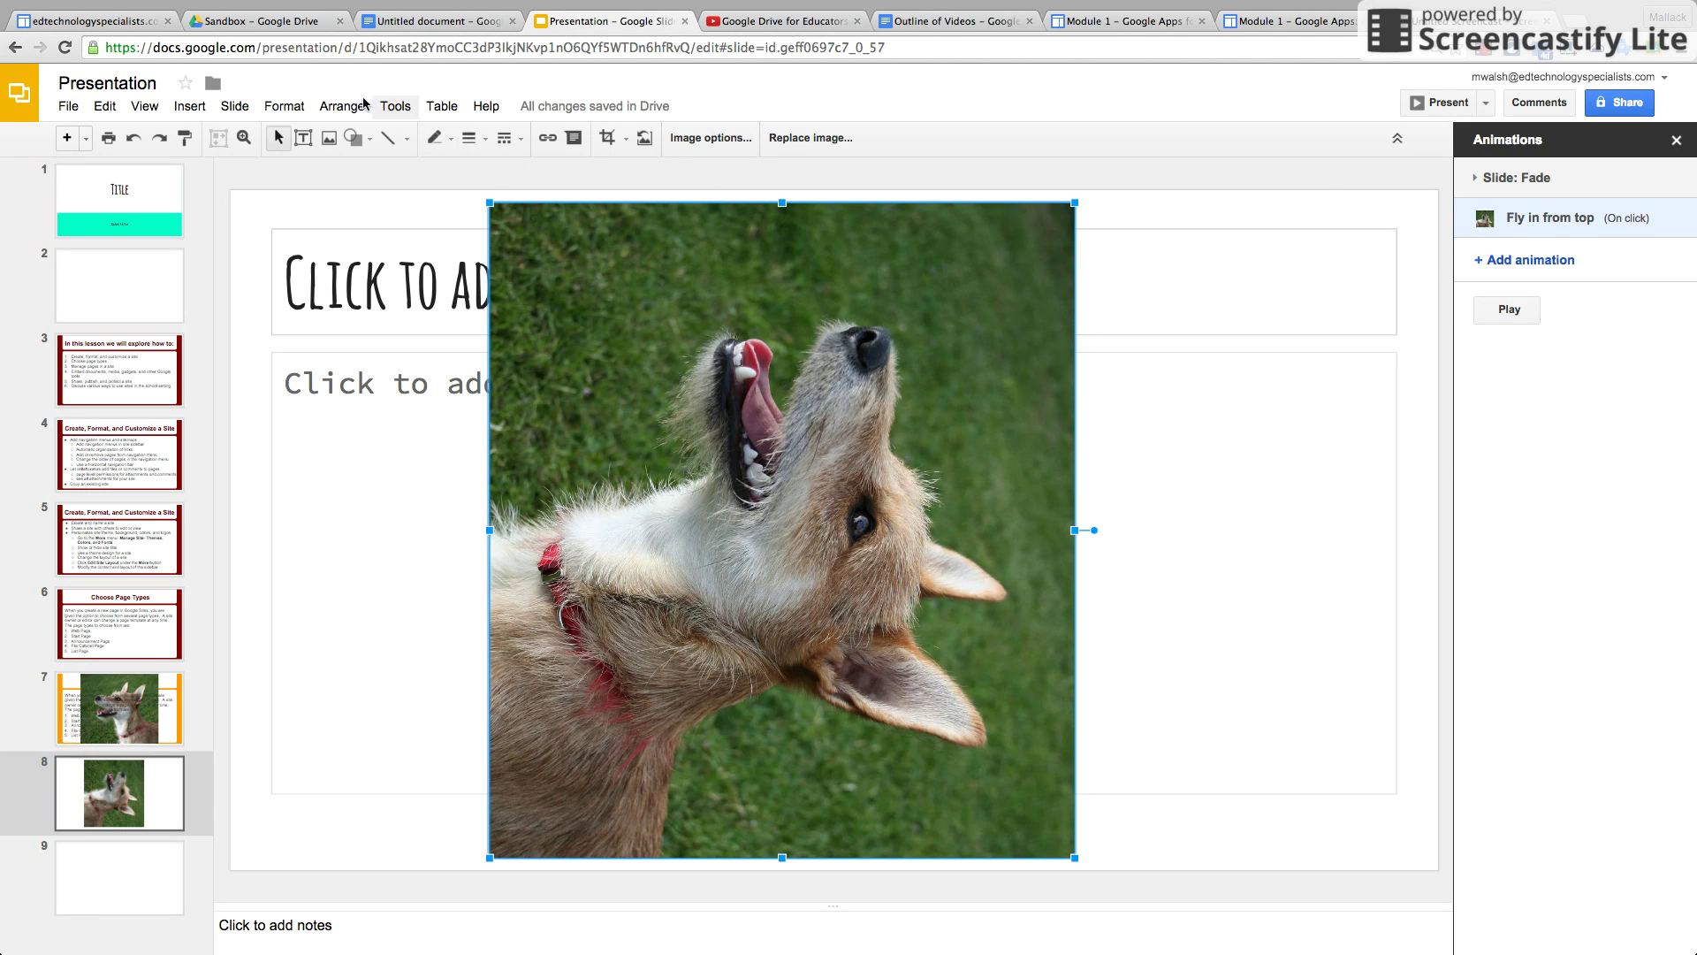
- Flip the dog photo vertically using the right-click Rotate submenu
{"action": "right_click", "coordinate": [509, 326]}
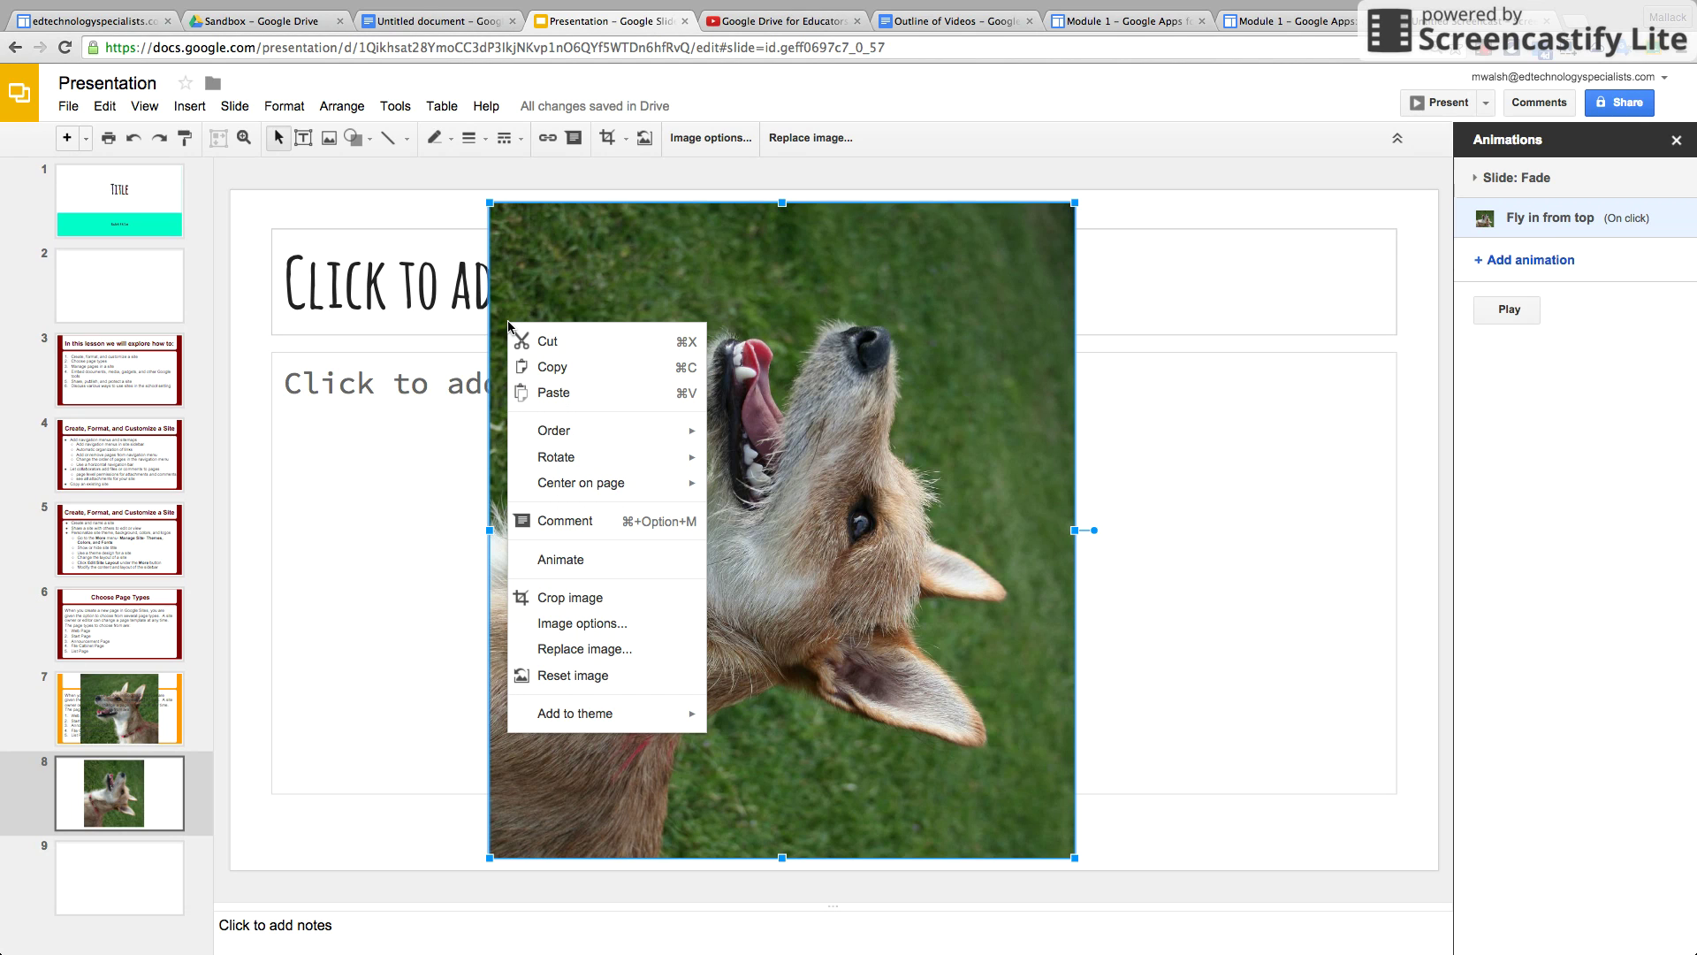
{"action": "mouse_move", "coordinate": [617, 467]}
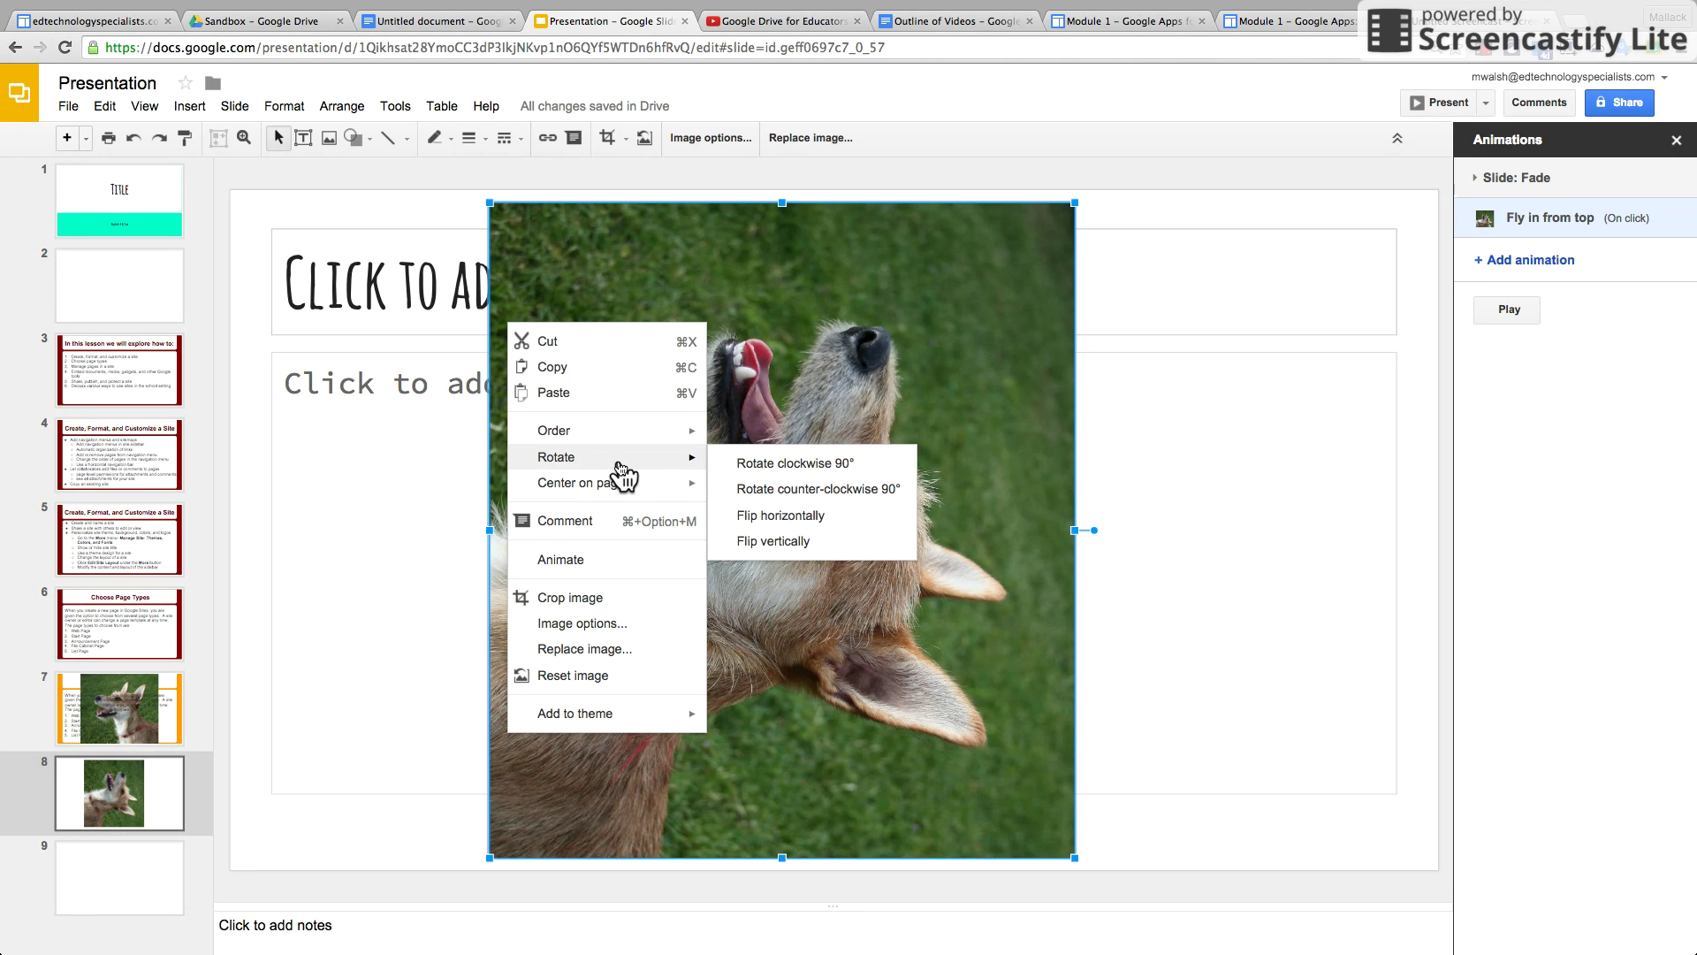
{"action": "left_click", "coordinate": [786, 542]}
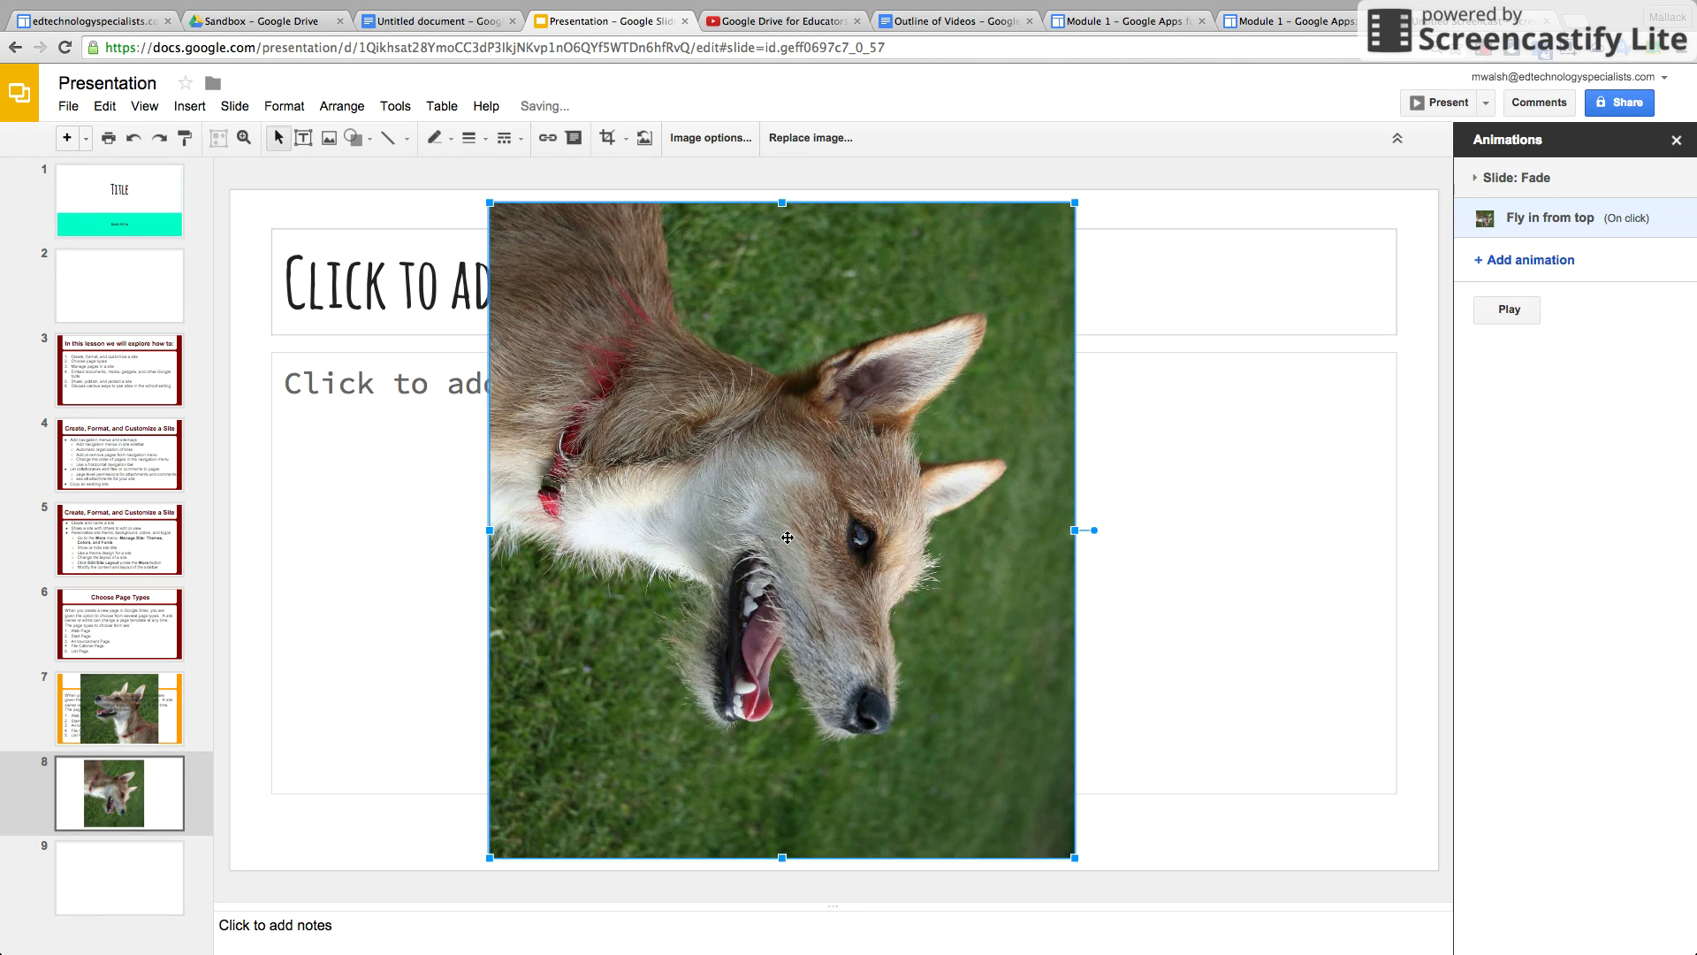
{"action": "right_click", "coordinate": [673, 443]}
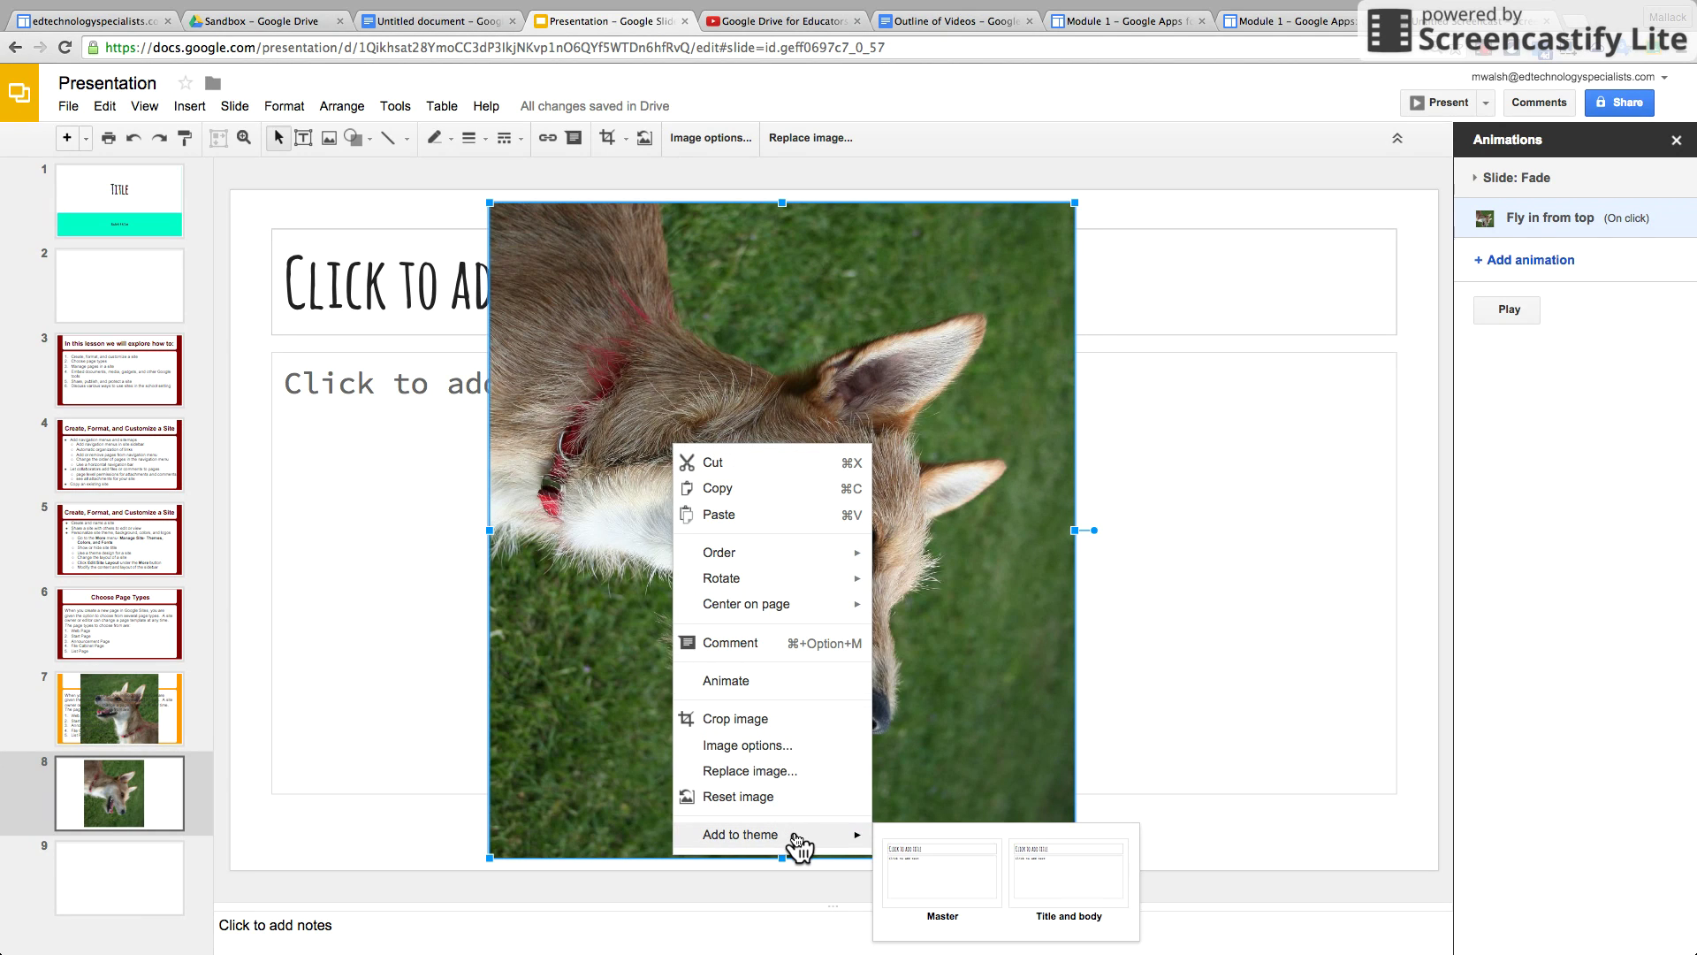
{"action": "left_click", "coordinate": [1016, 551]}
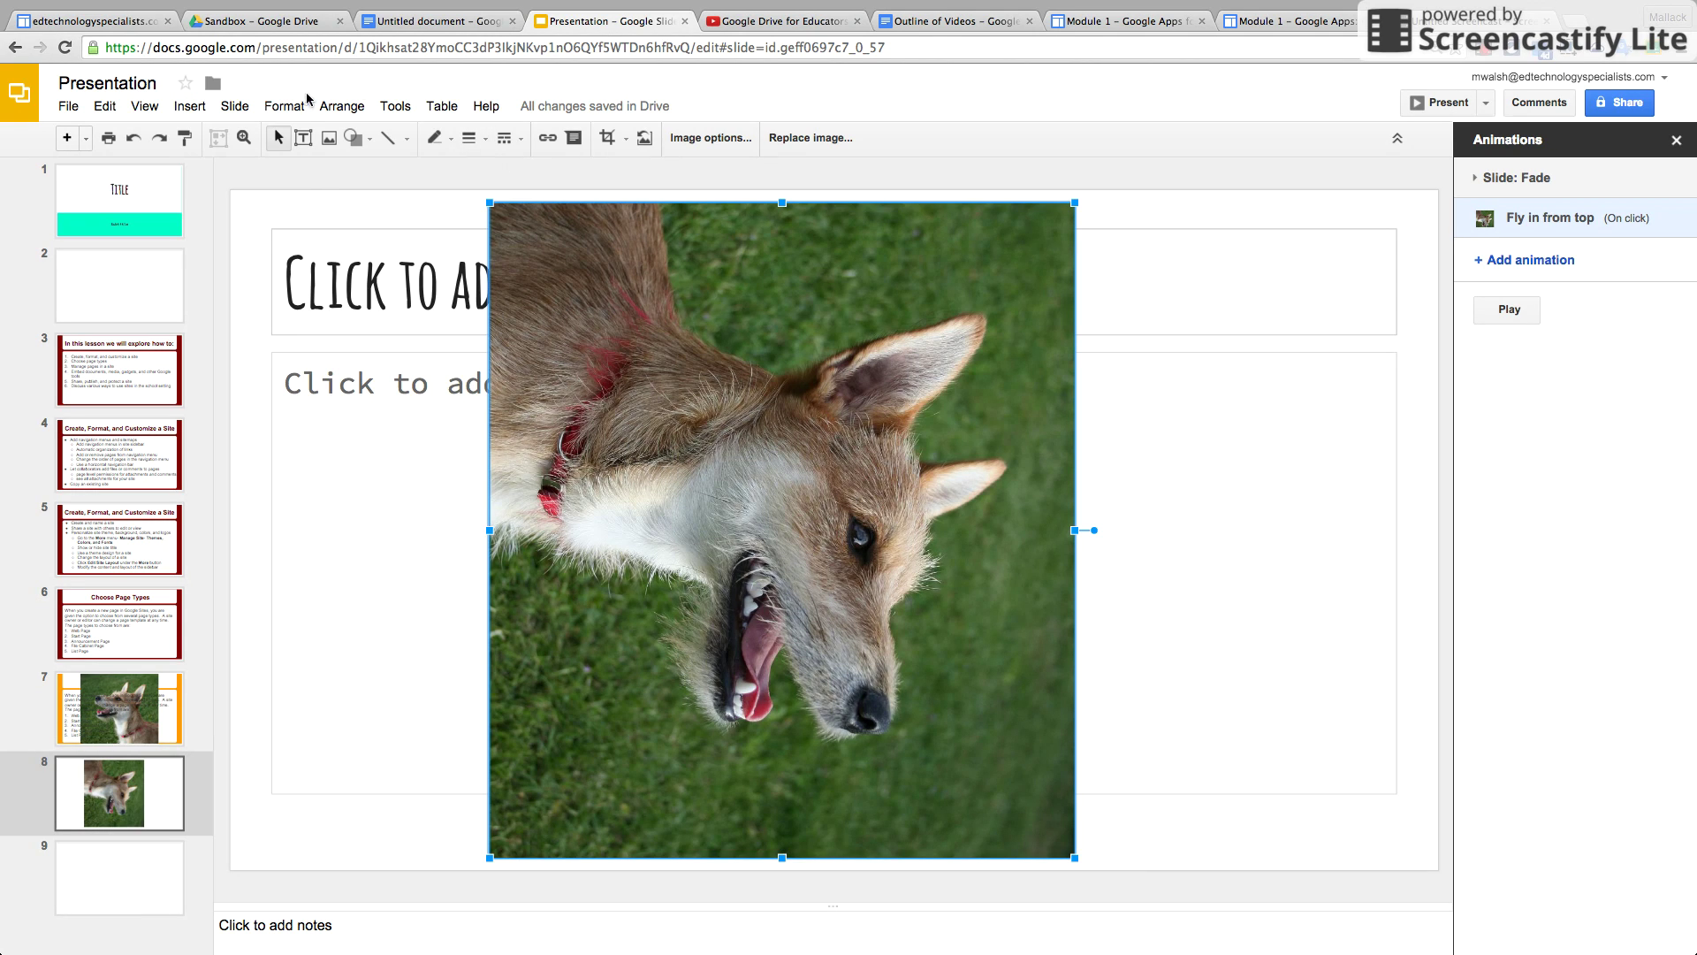
- Browse the Format and Tools menus without choosing anything
{"action": "left_click", "coordinate": [292, 107]}
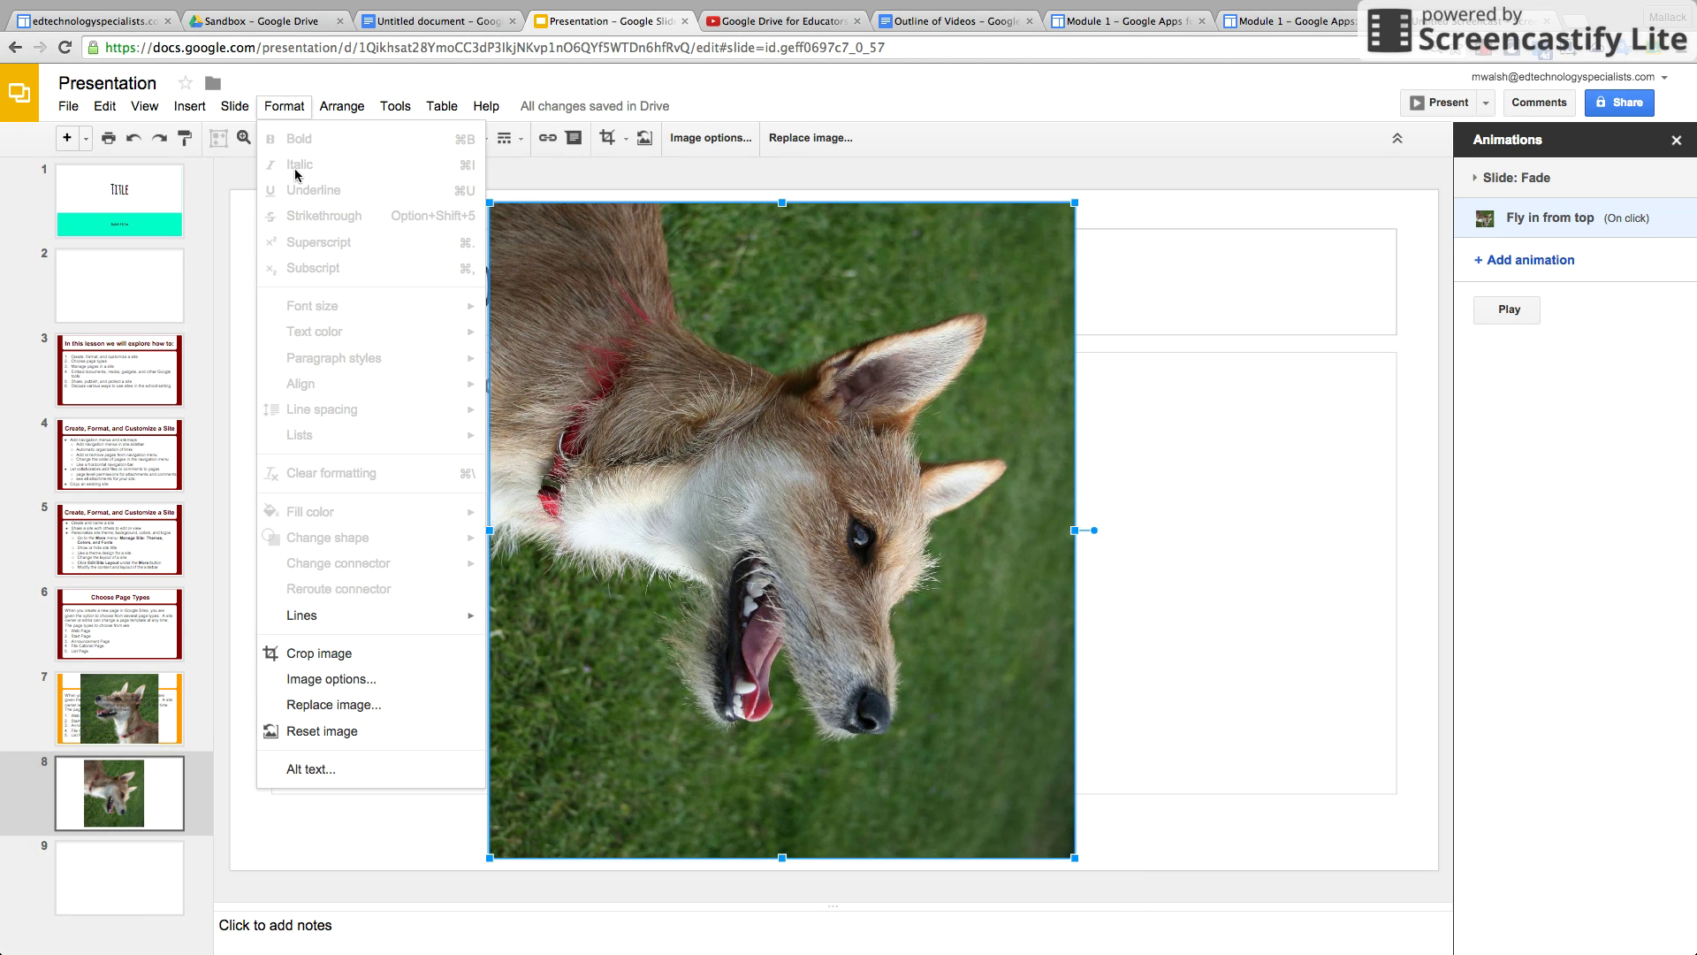
{"action": "mouse_move", "coordinate": [389, 623]}
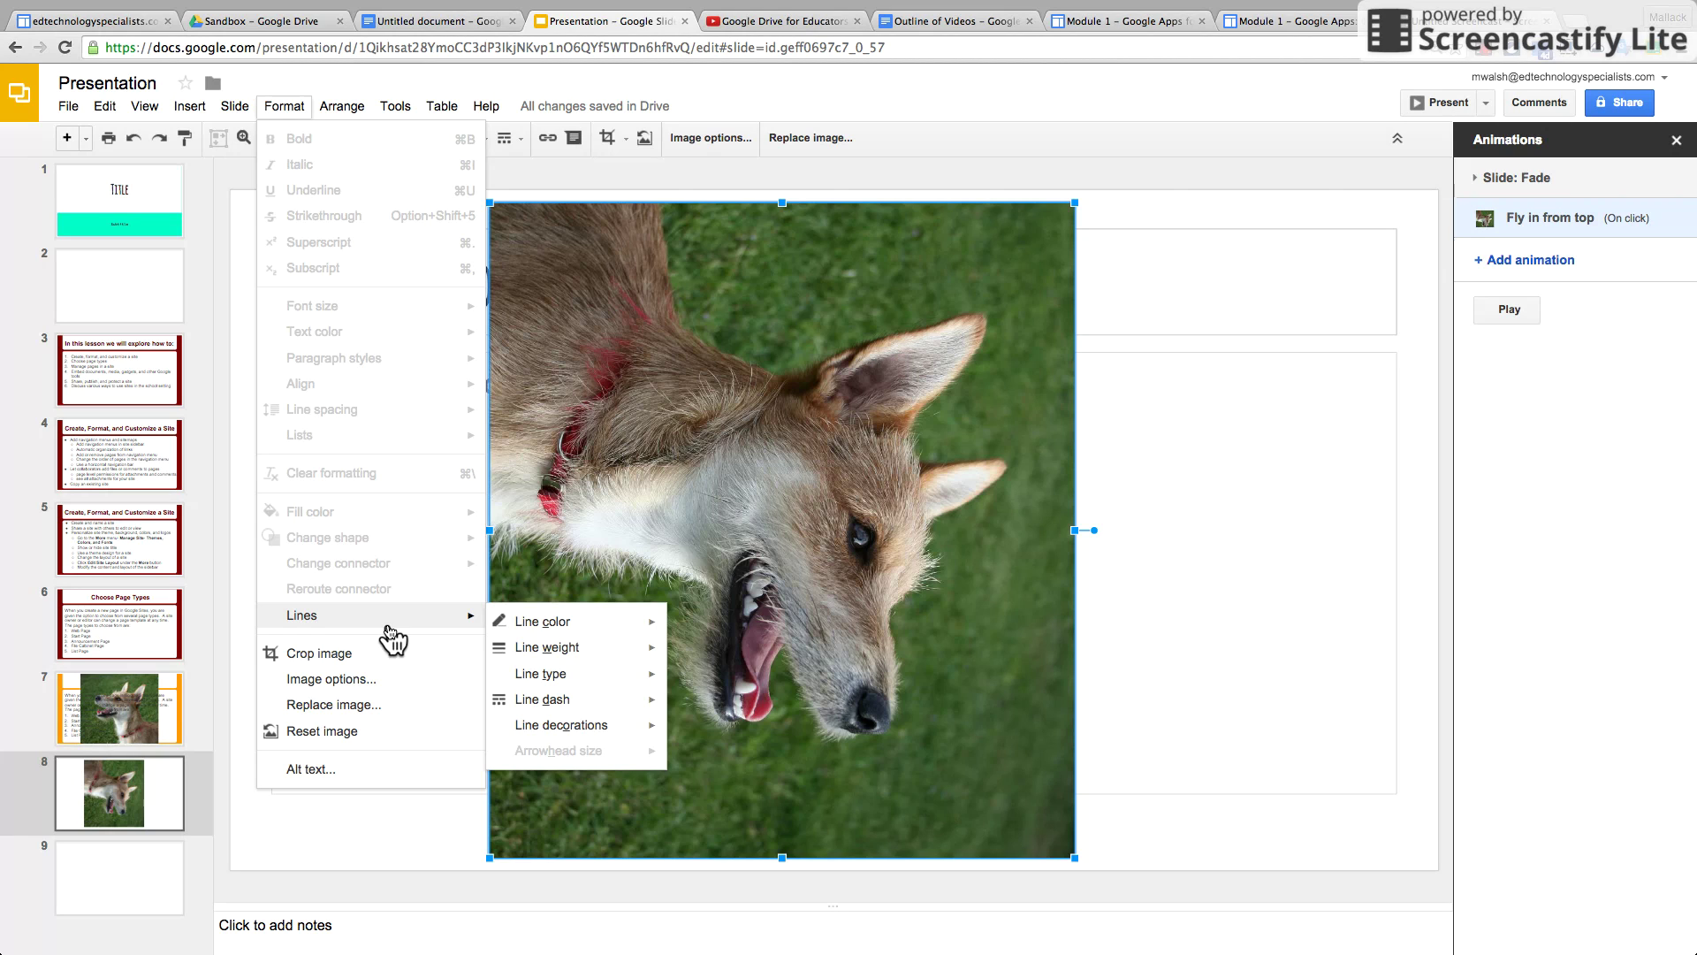
{"action": "mouse_move", "coordinate": [568, 650]}
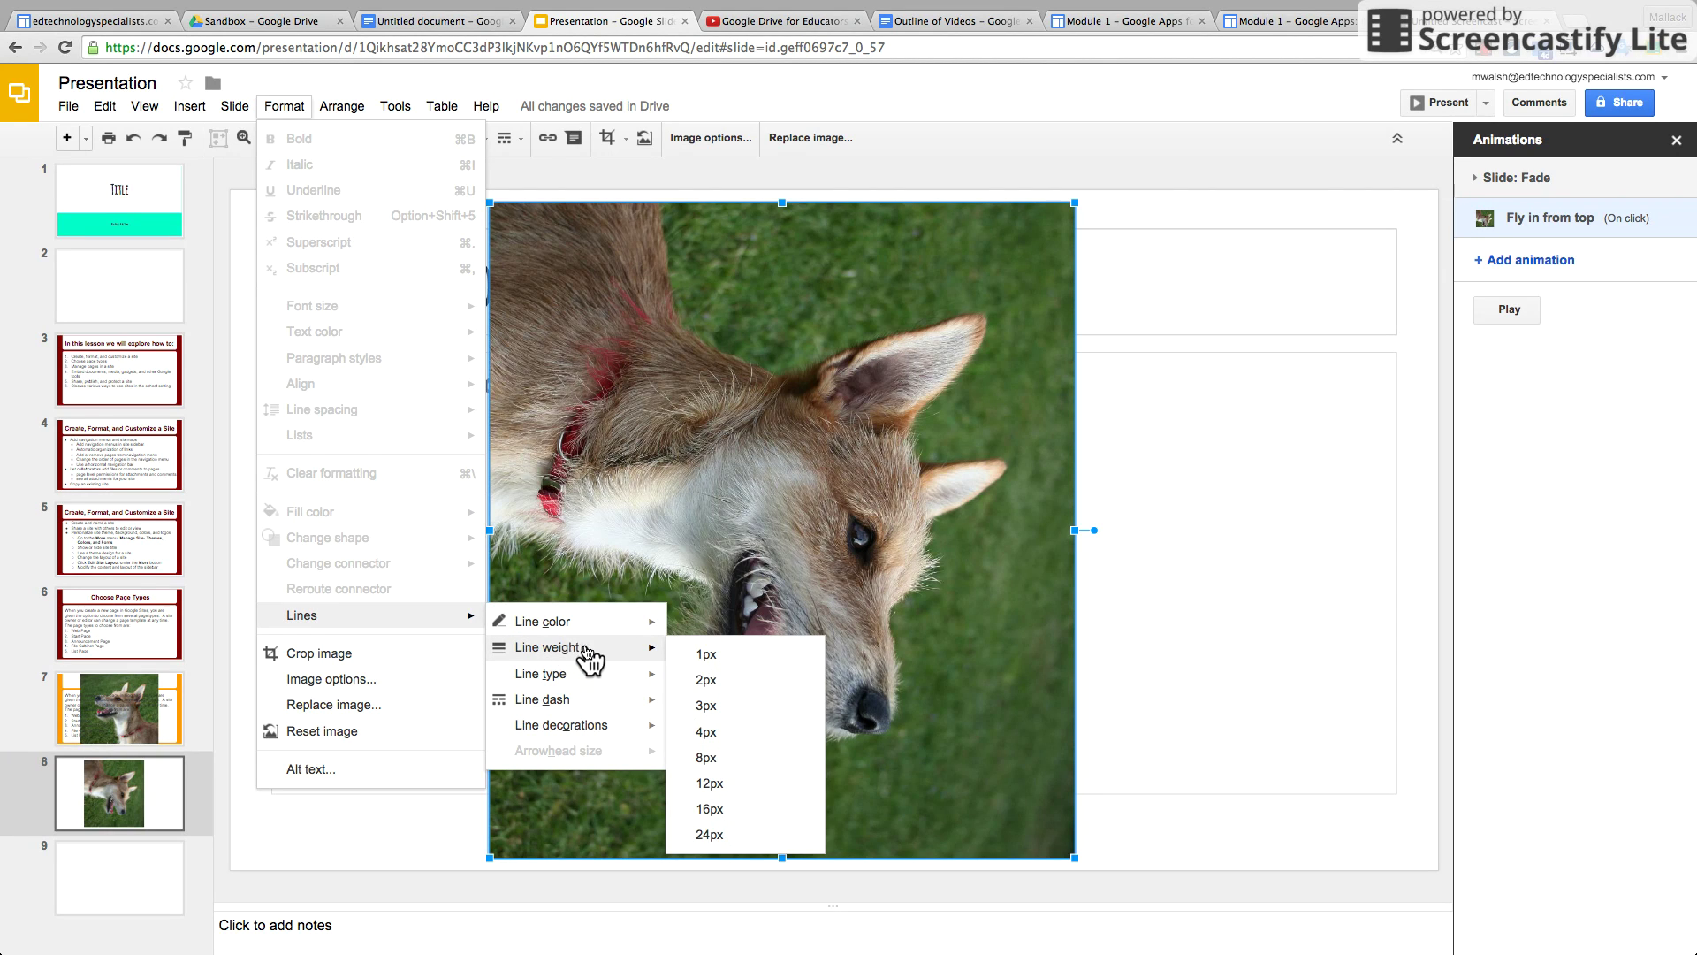
{"action": "left_click", "coordinate": [815, 574]}
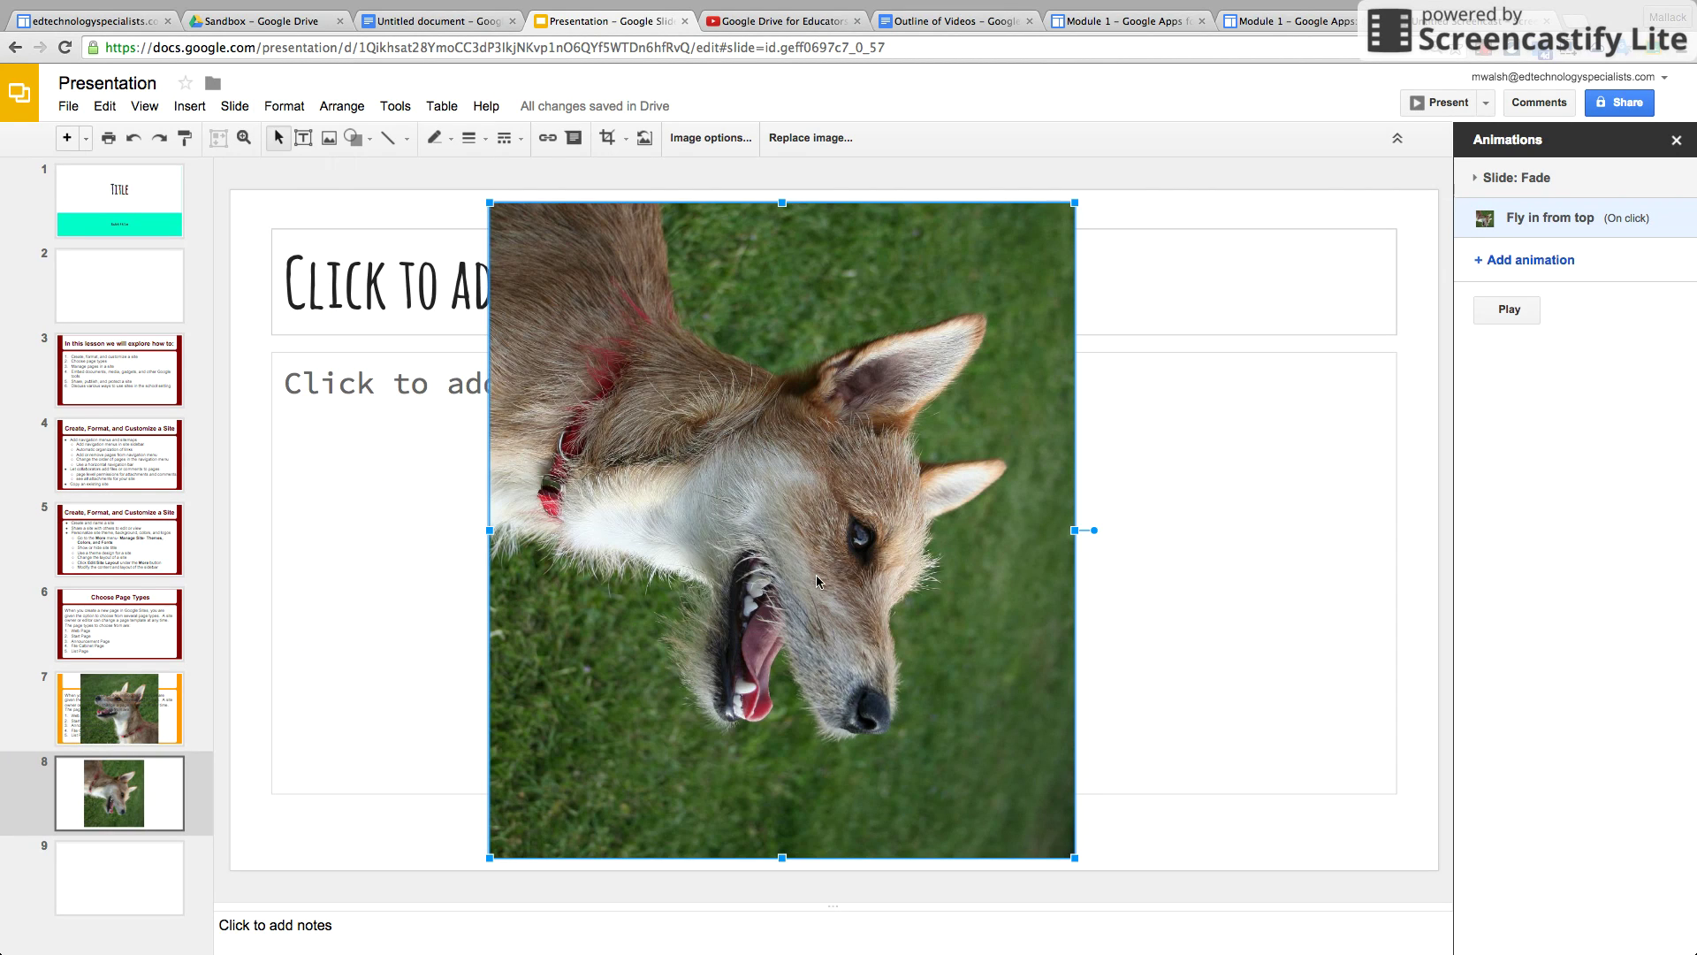
{"action": "left_click", "coordinate": [395, 108]}
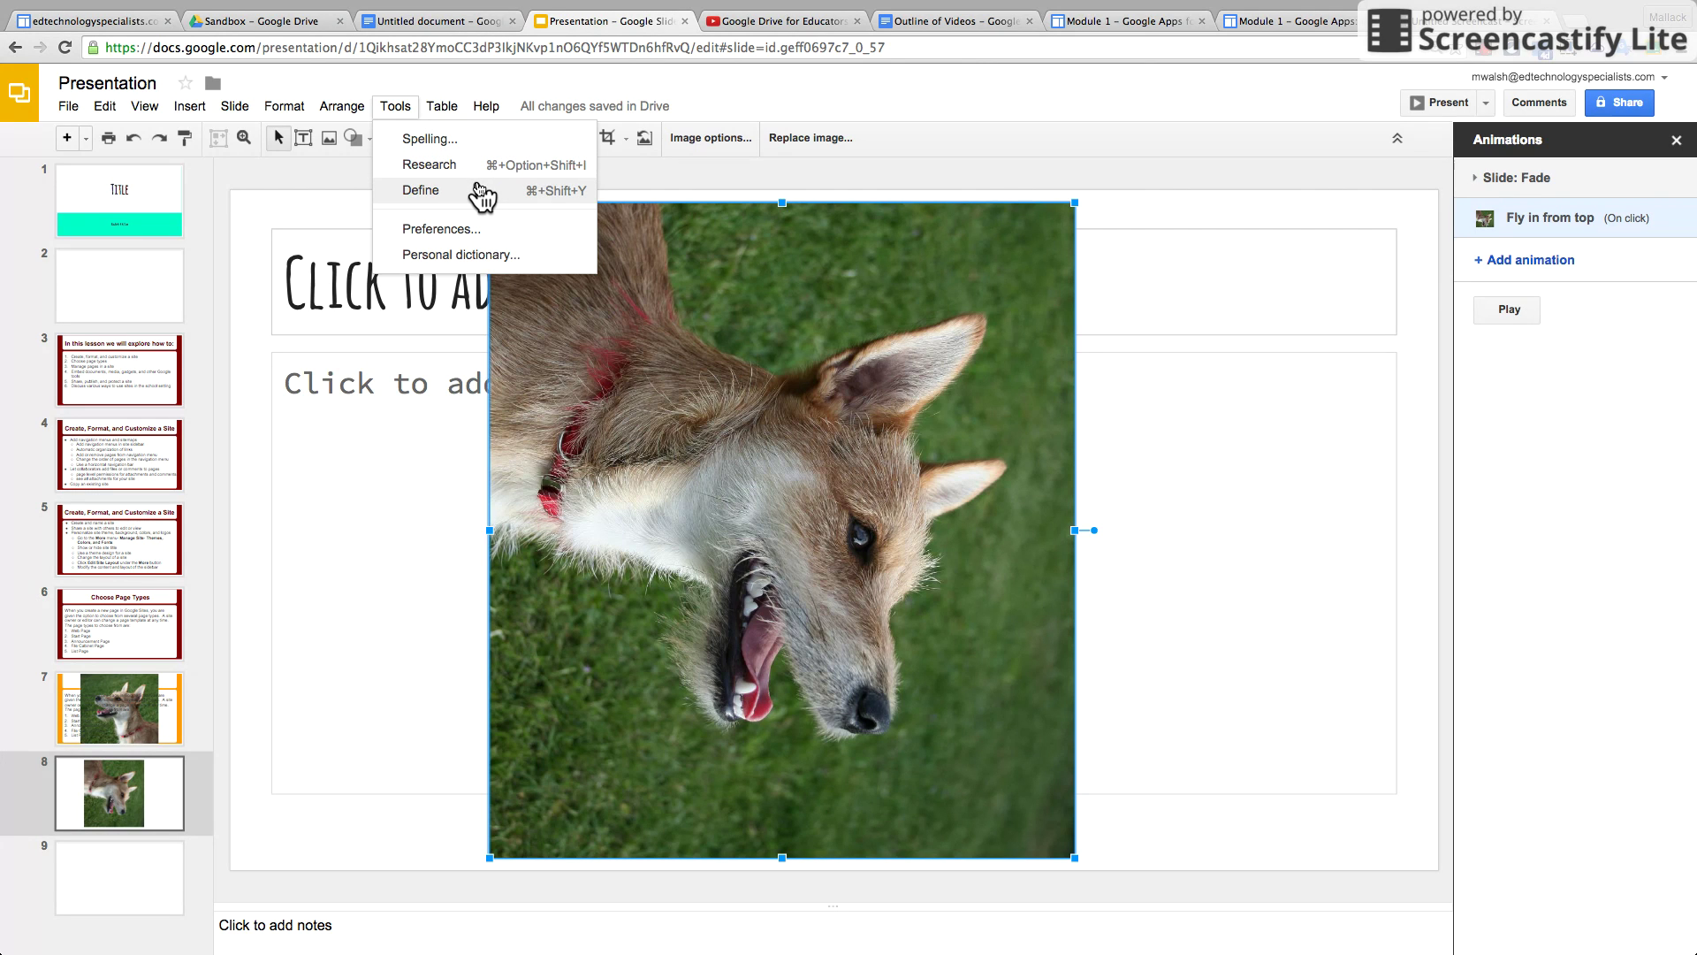
{"action": "left_click", "coordinate": [674, 375]}
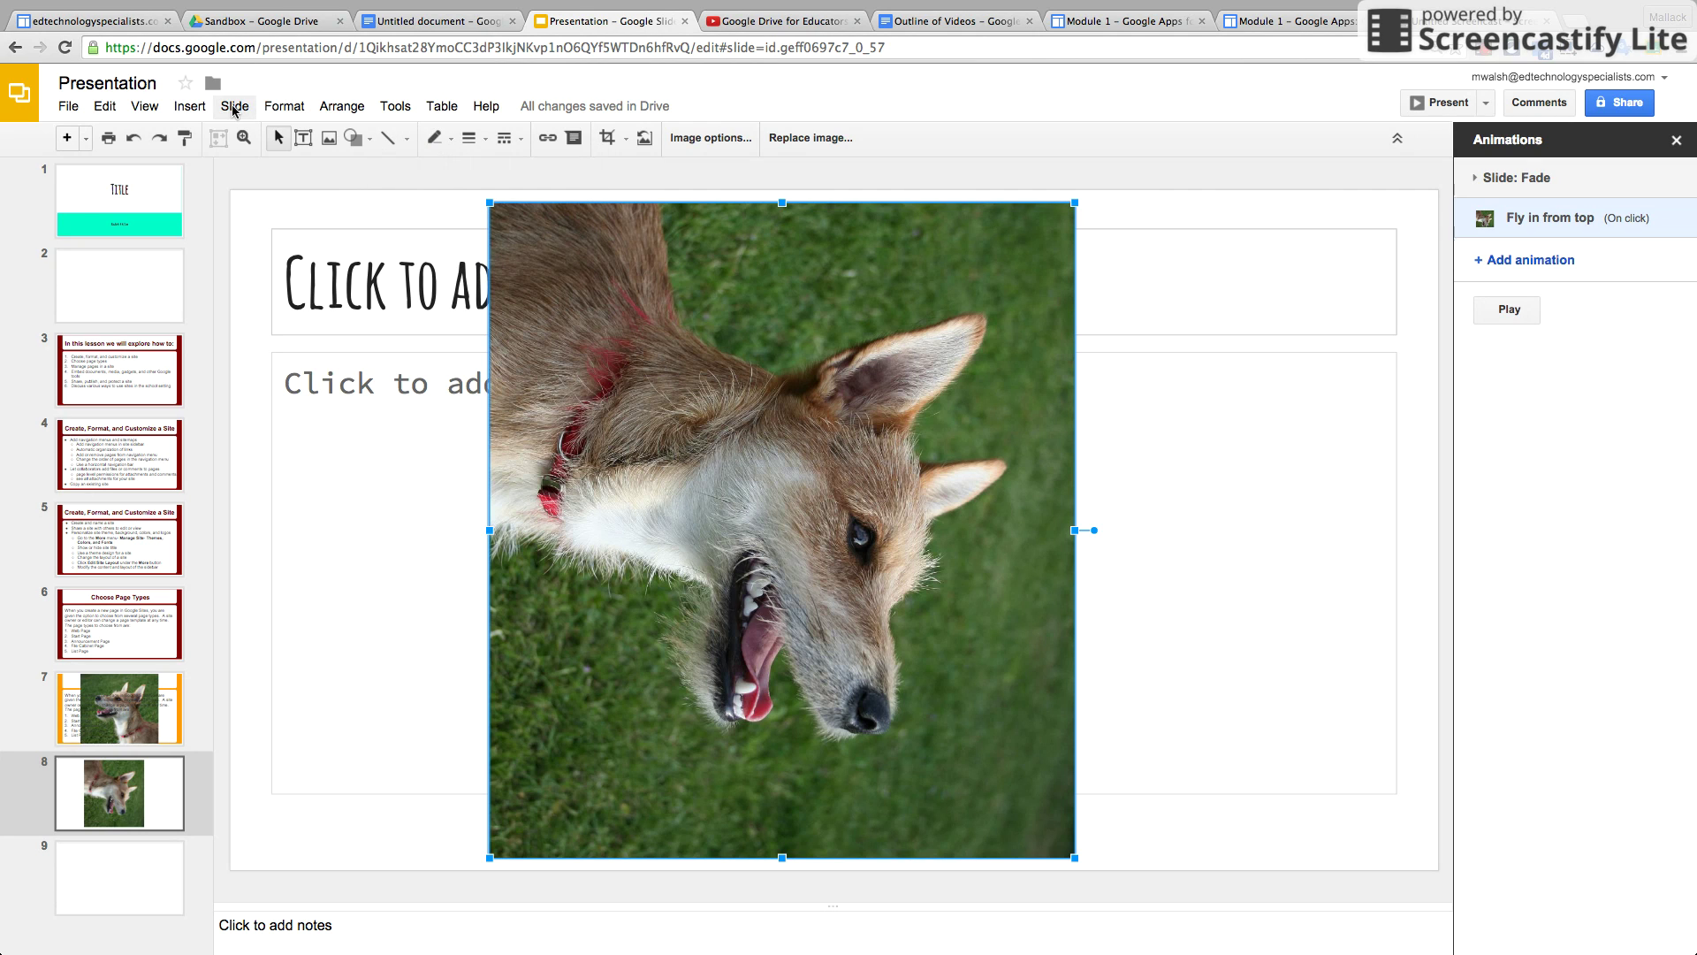
{"action": "left_click", "coordinate": [202, 107]}
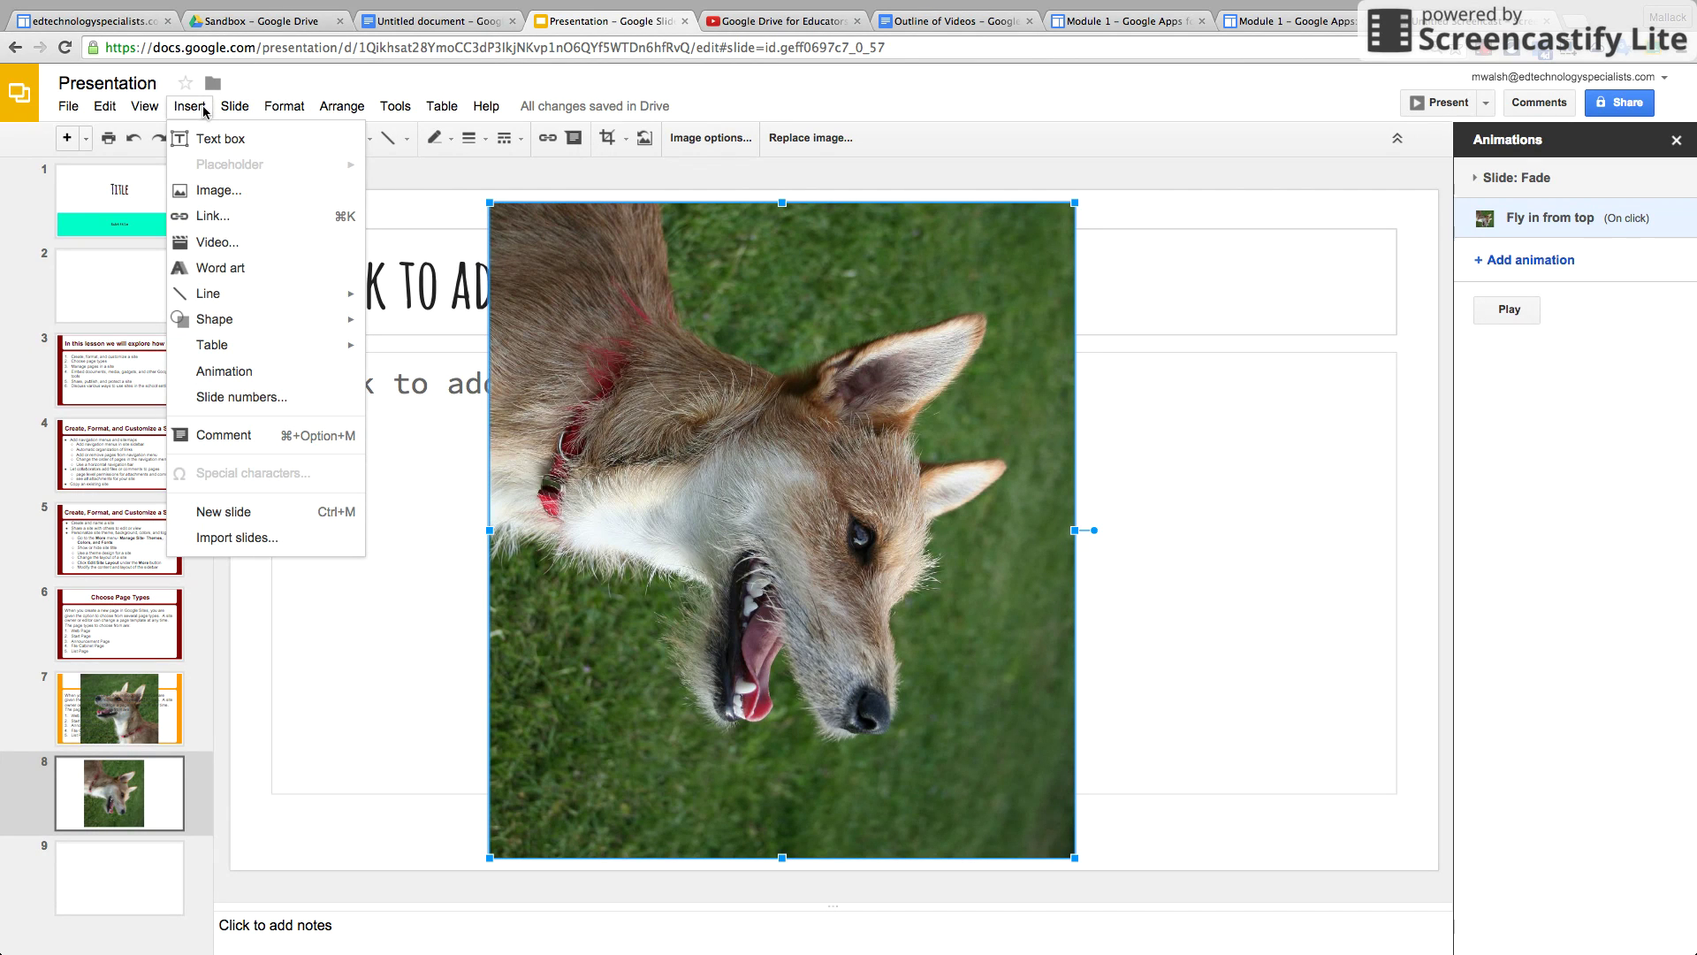
{"action": "left_click", "coordinate": [107, 863]}
{"action": "left_click", "coordinate": [615, 539]}
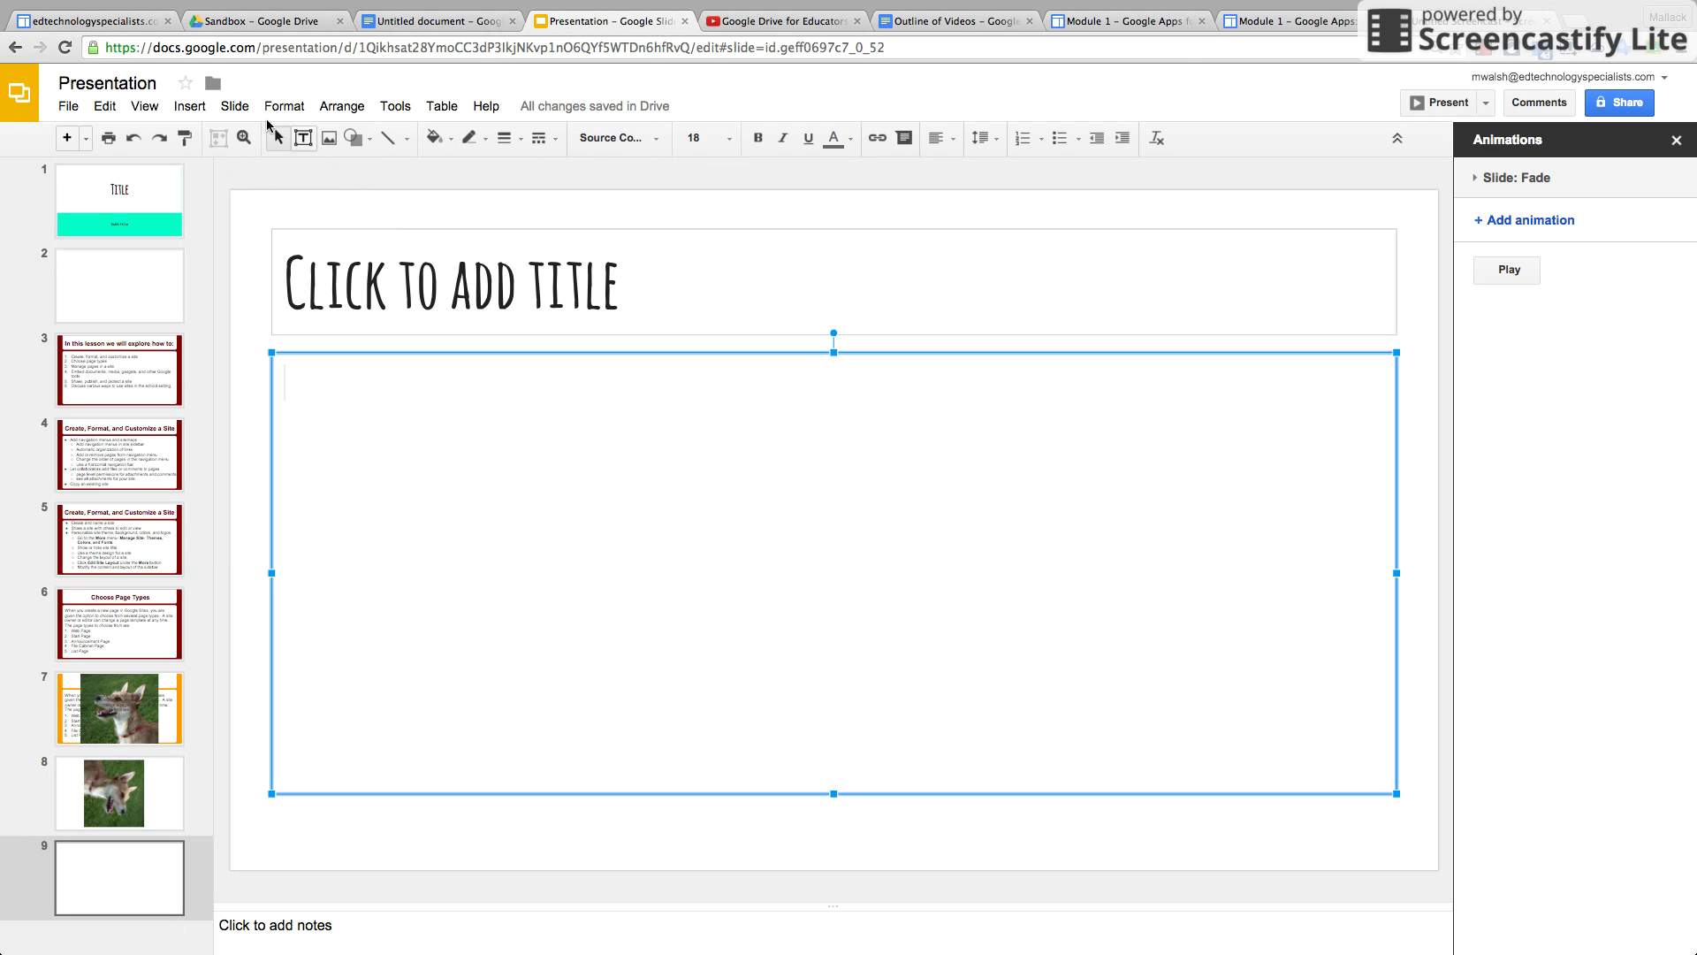
{"action": "left_click", "coordinate": [192, 107]}
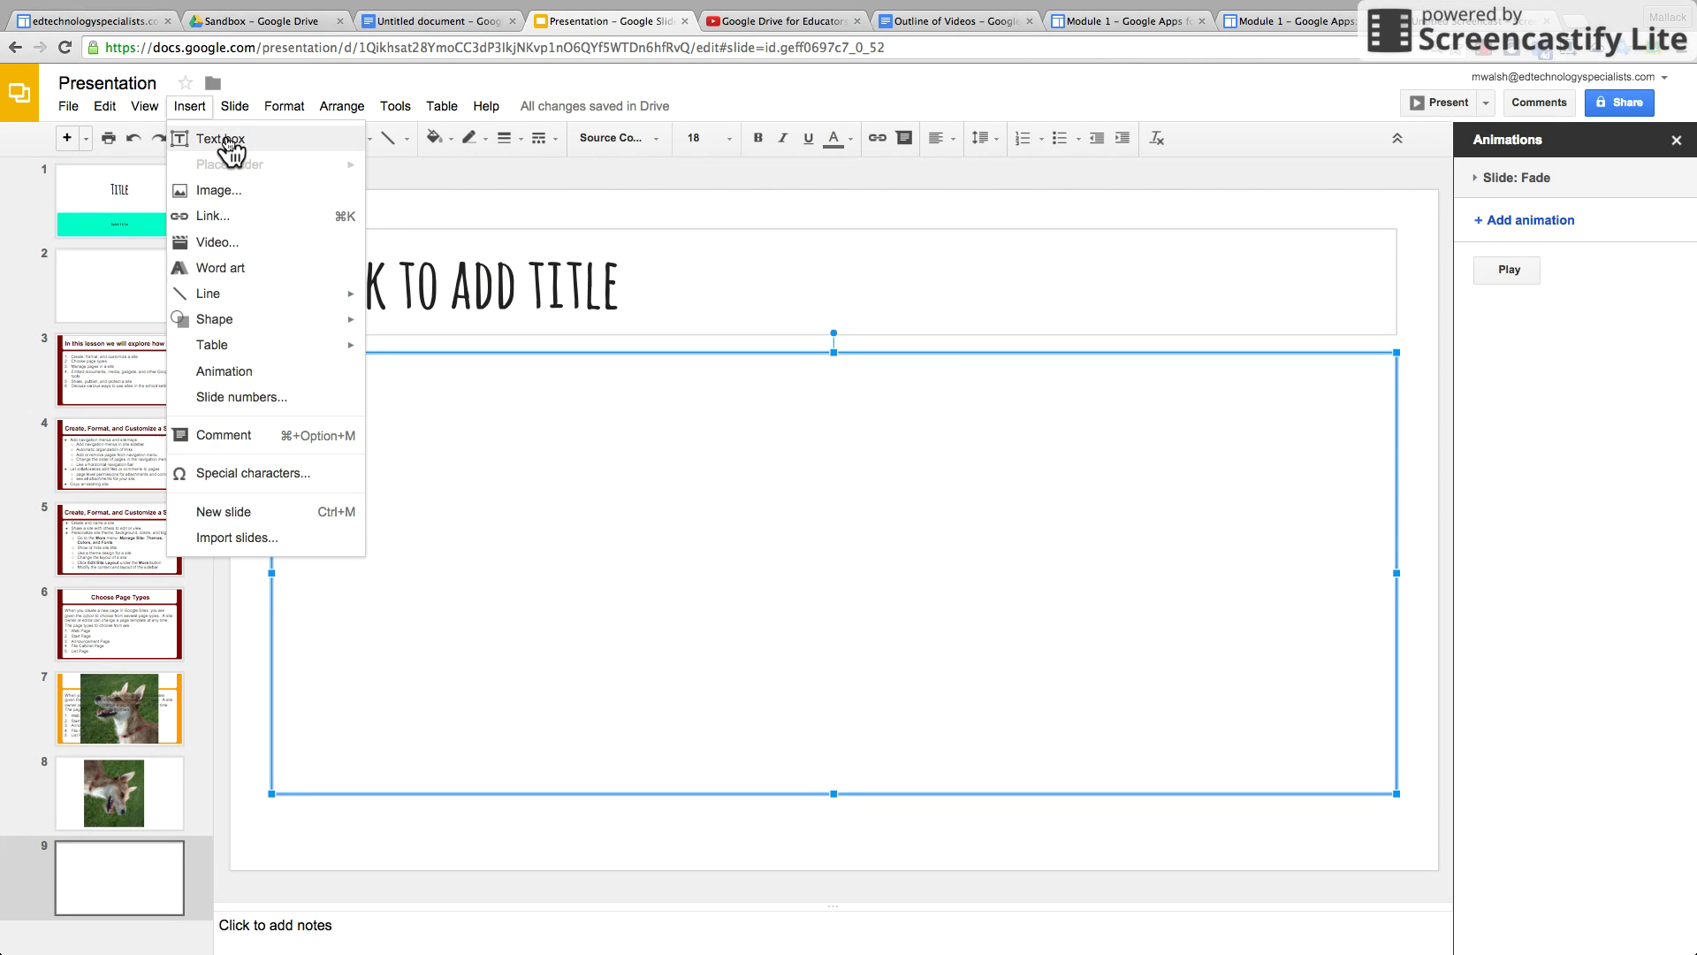
{"action": "left_click", "coordinate": [279, 196]}
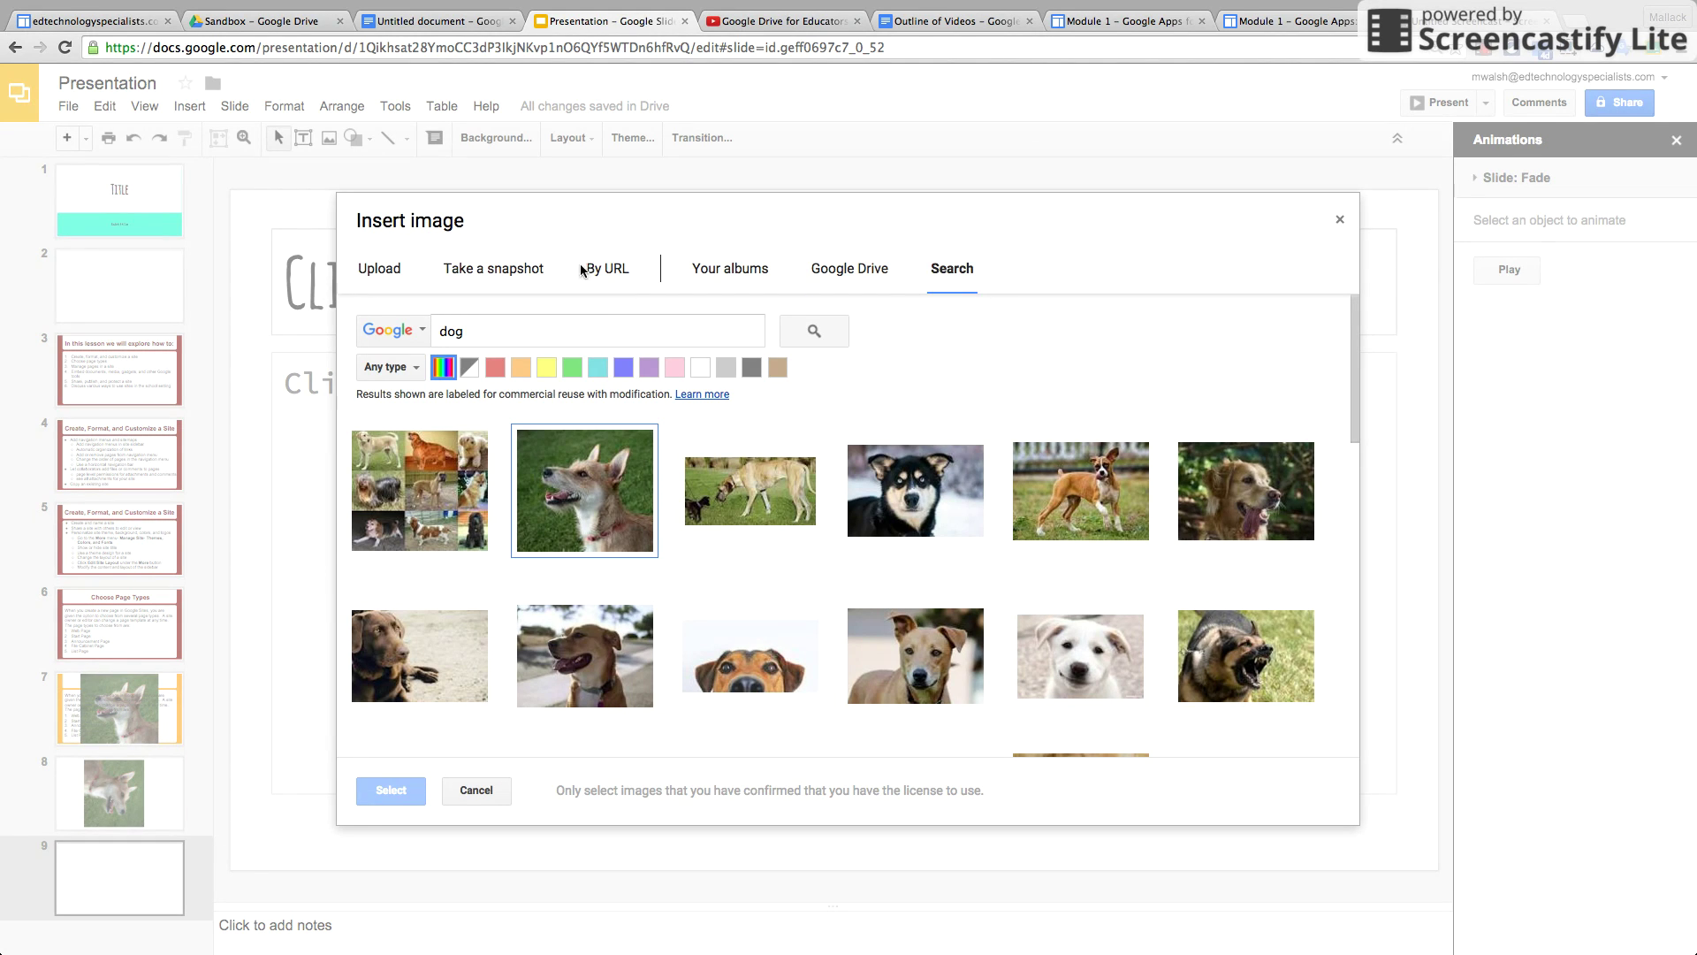
{"action": "left_click", "coordinate": [416, 367]}
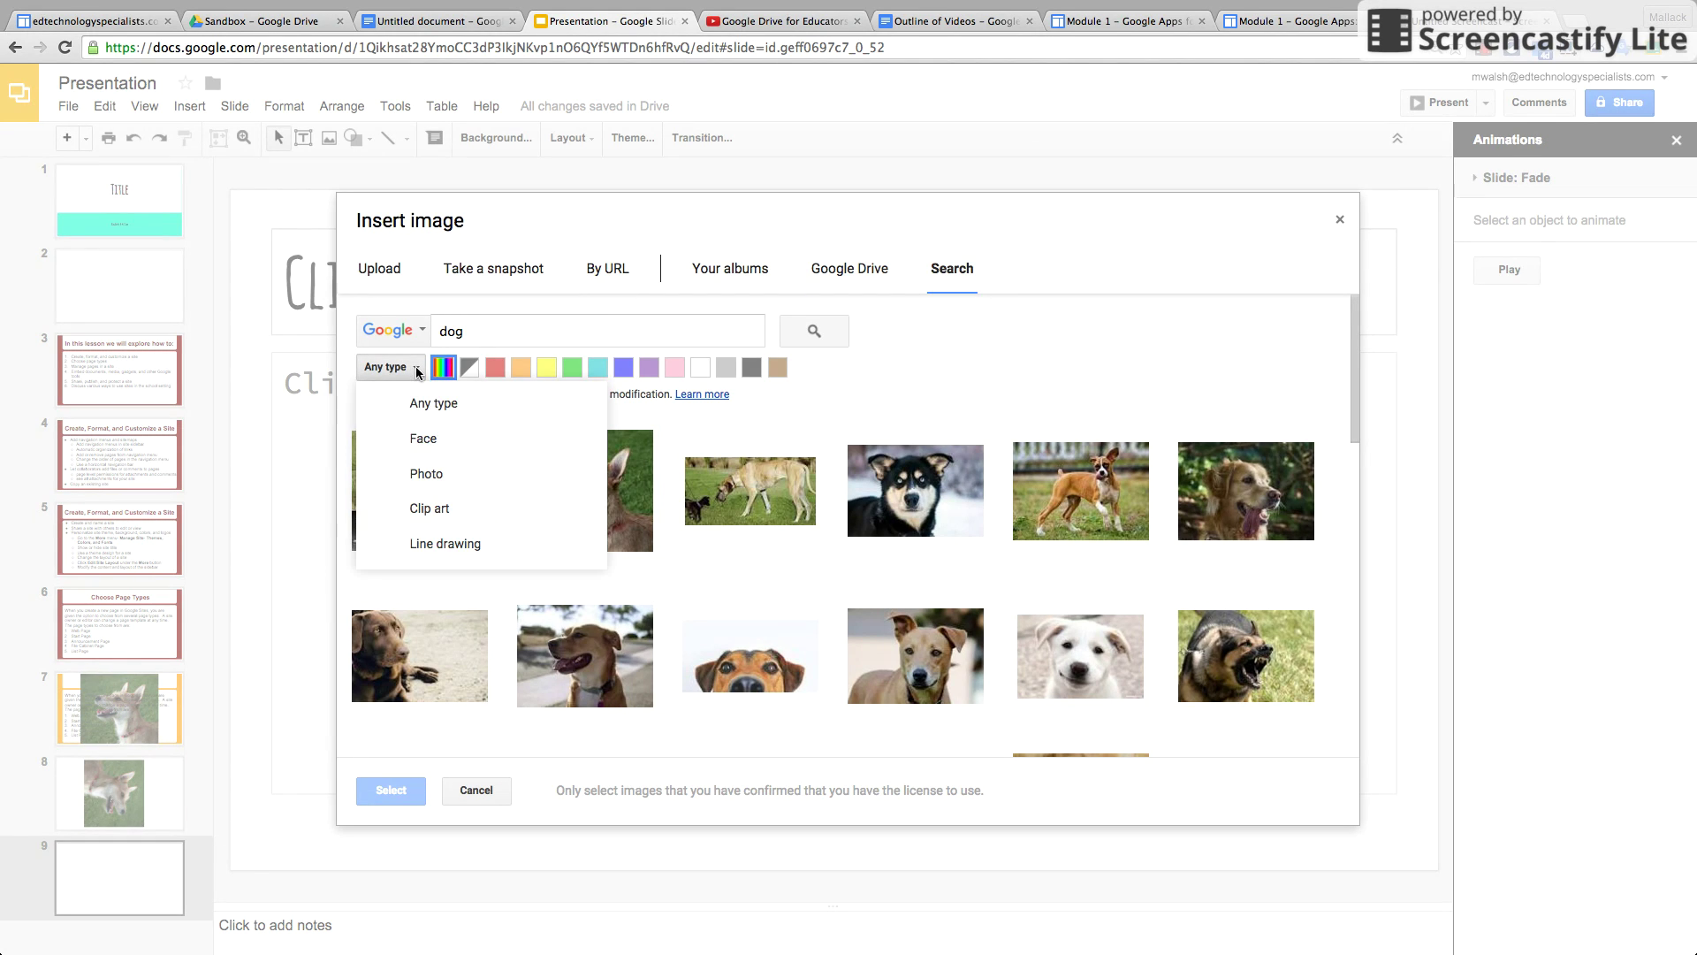
{"action": "left_click", "coordinate": [433, 438]}
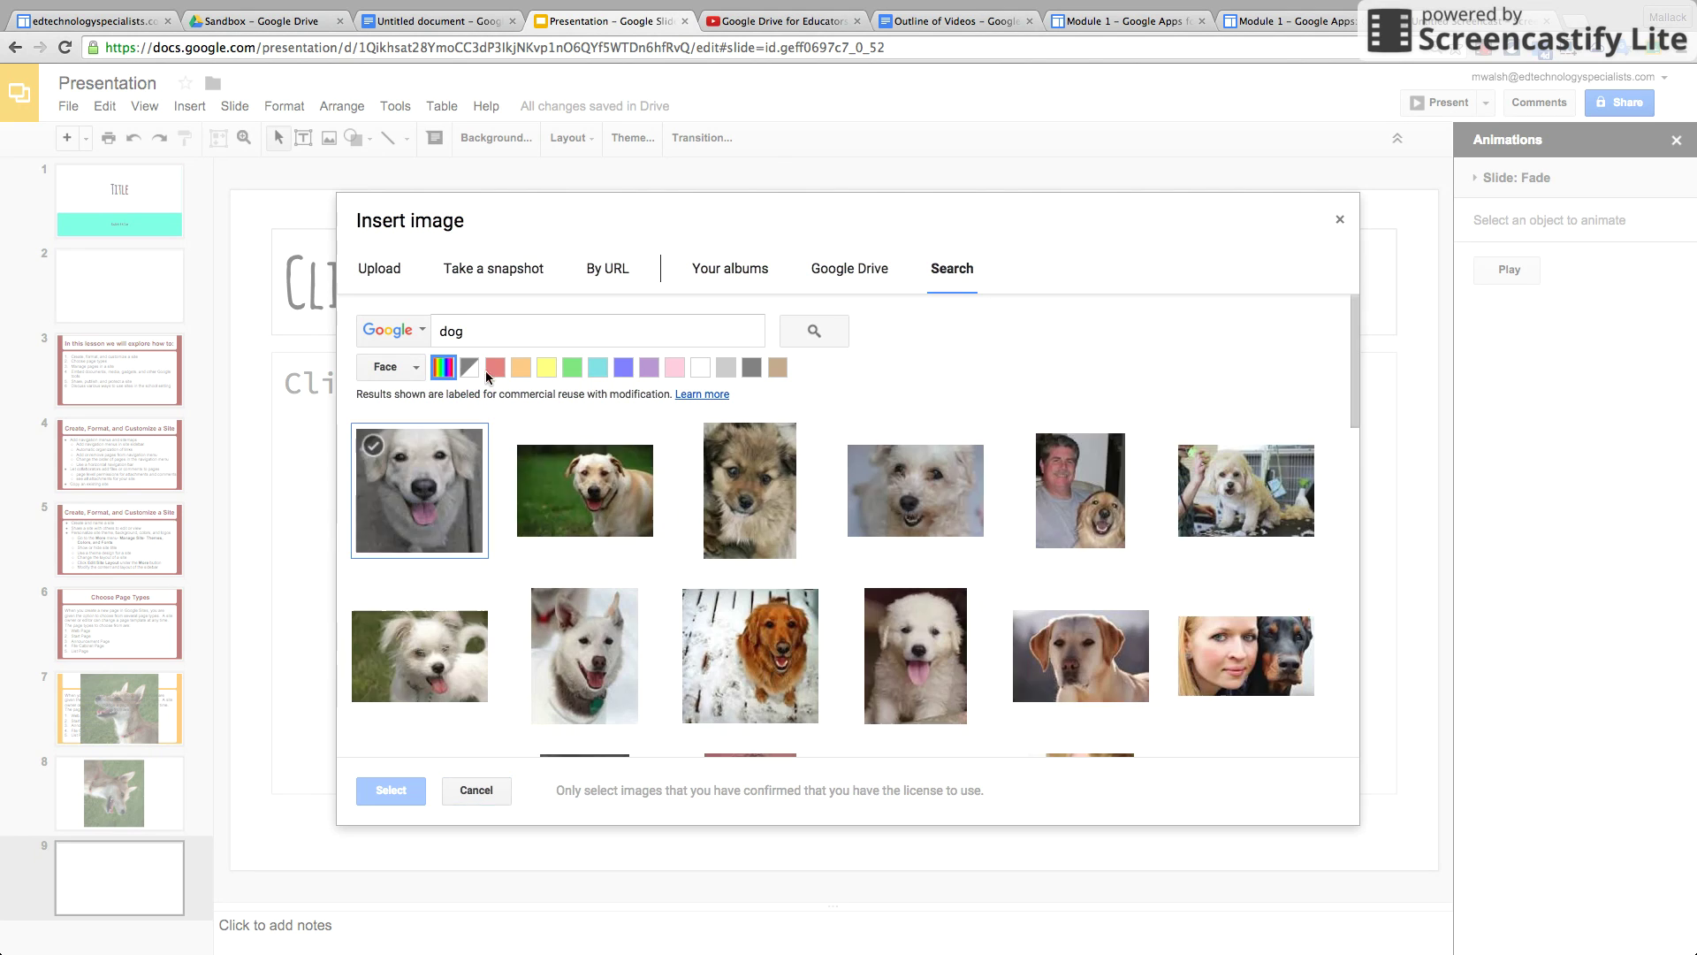
{"action": "left_click", "coordinate": [575, 370]}
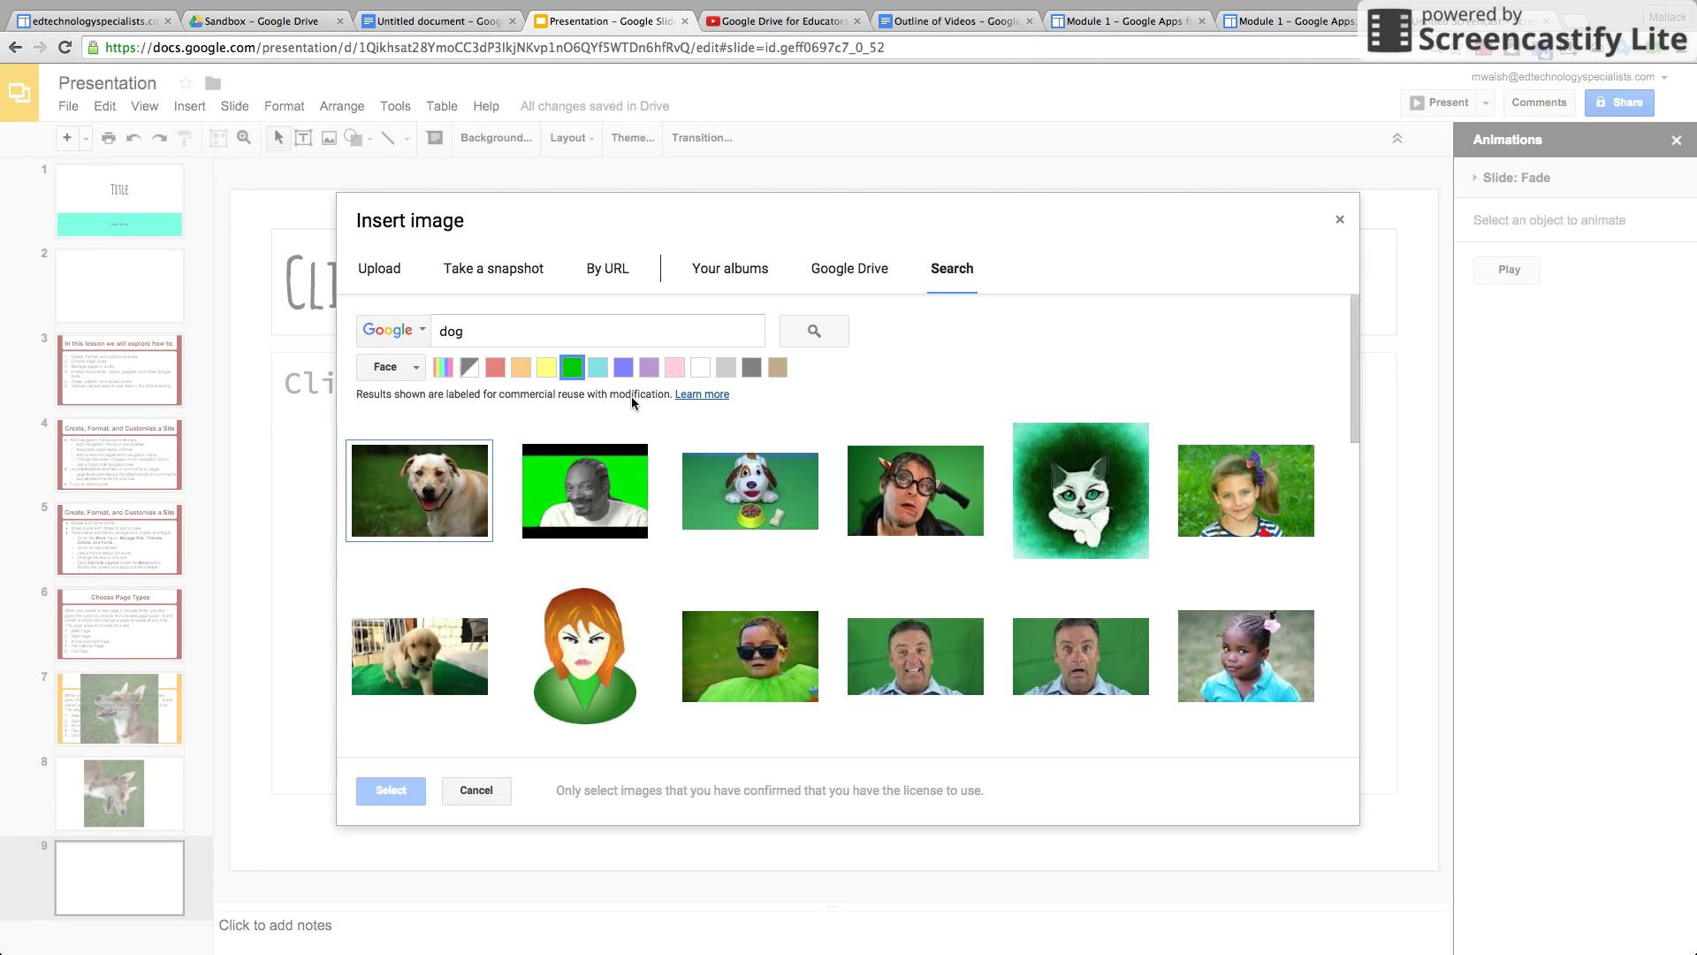
{"action": "left_click", "coordinate": [477, 790]}
{"action": "left_click", "coordinate": [202, 109]}
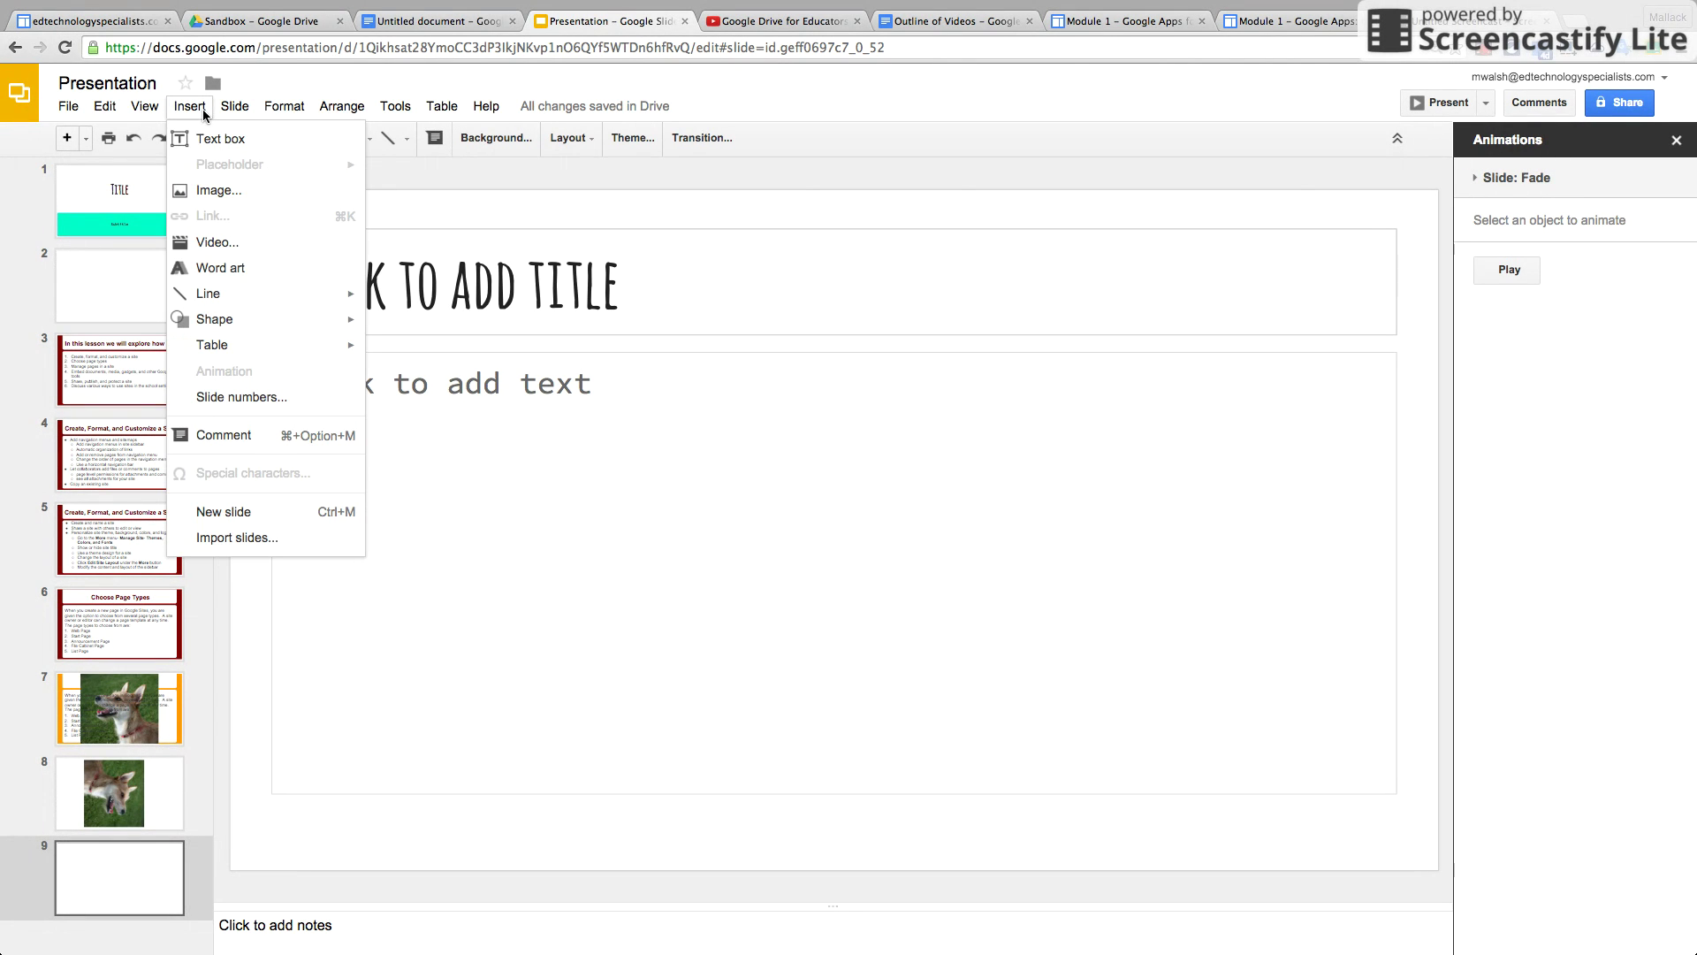
- Search YouTube for 'causes of wwii' and insert Crash Course World History #38 onto slide 9
{"action": "left_click", "coordinate": [218, 244]}
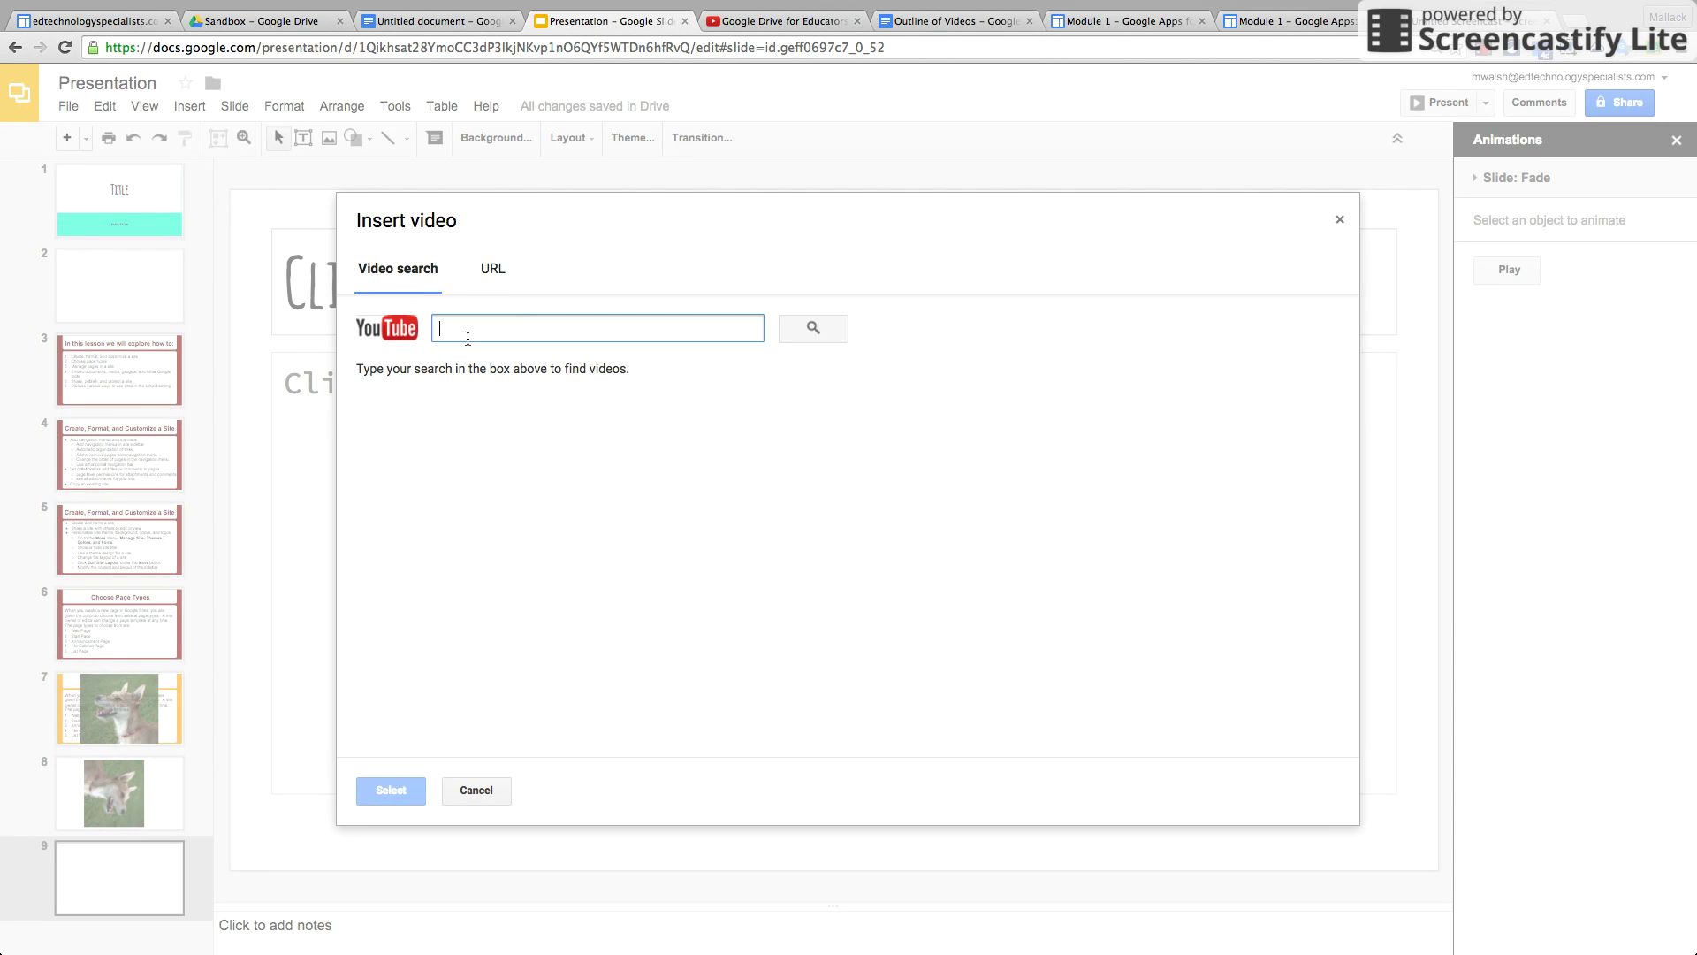
{"action": "type", "text": "d"}
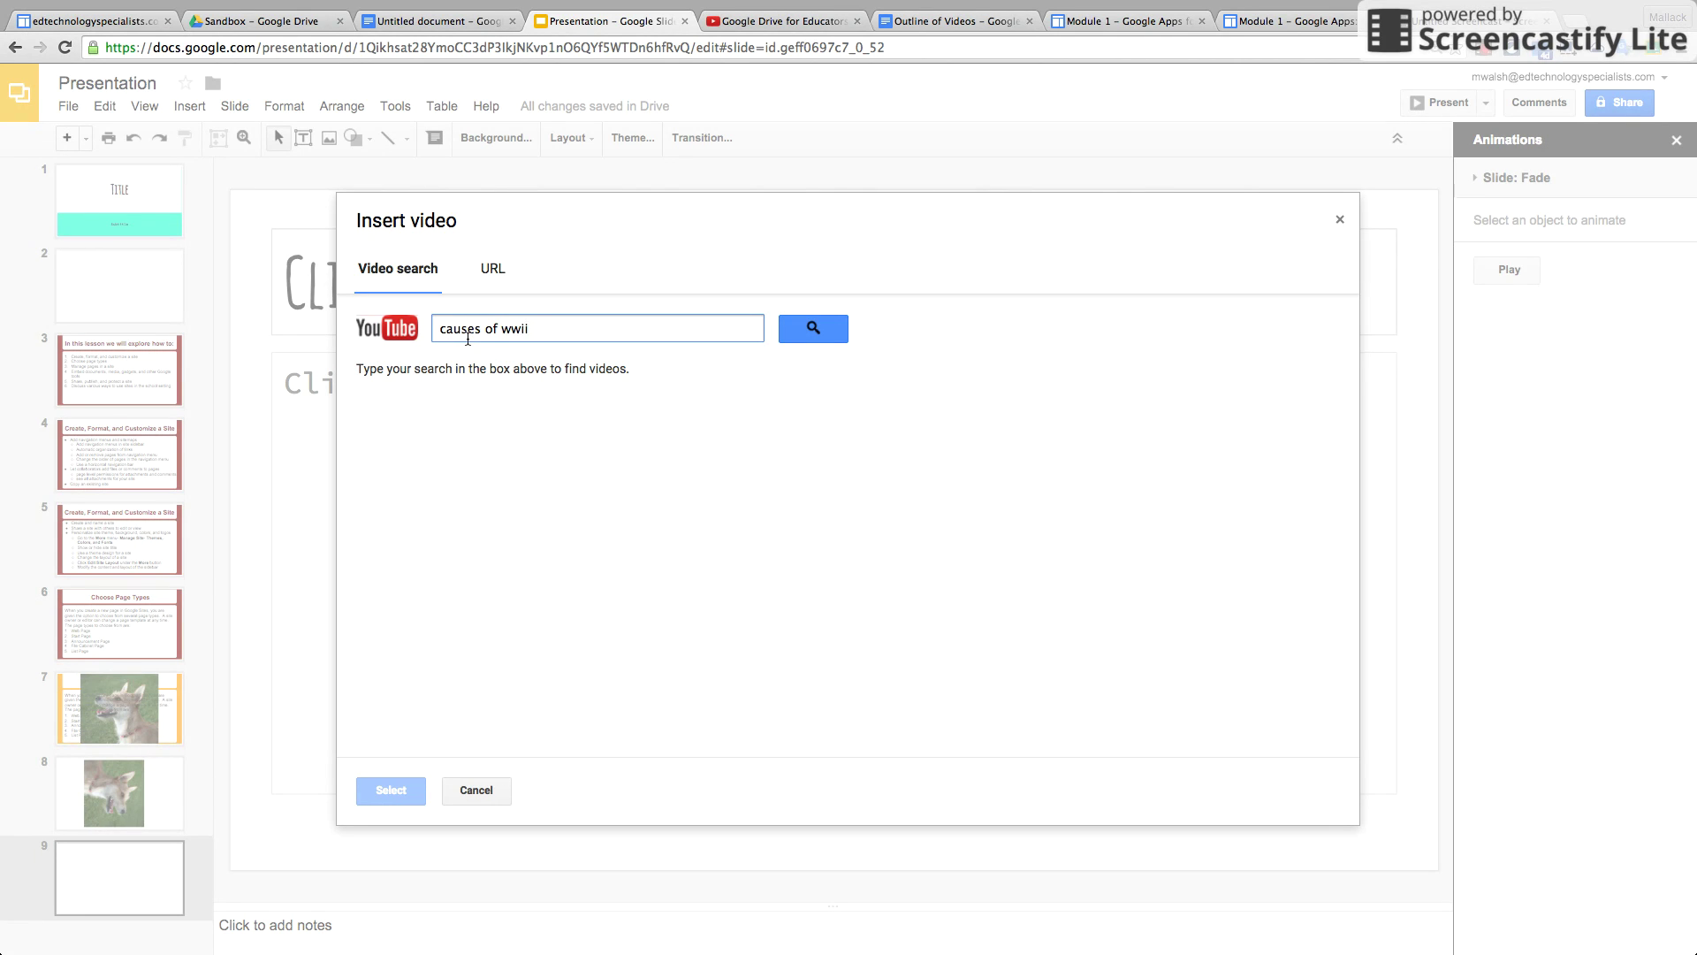
{"action": "left_click", "coordinate": [801, 333]}
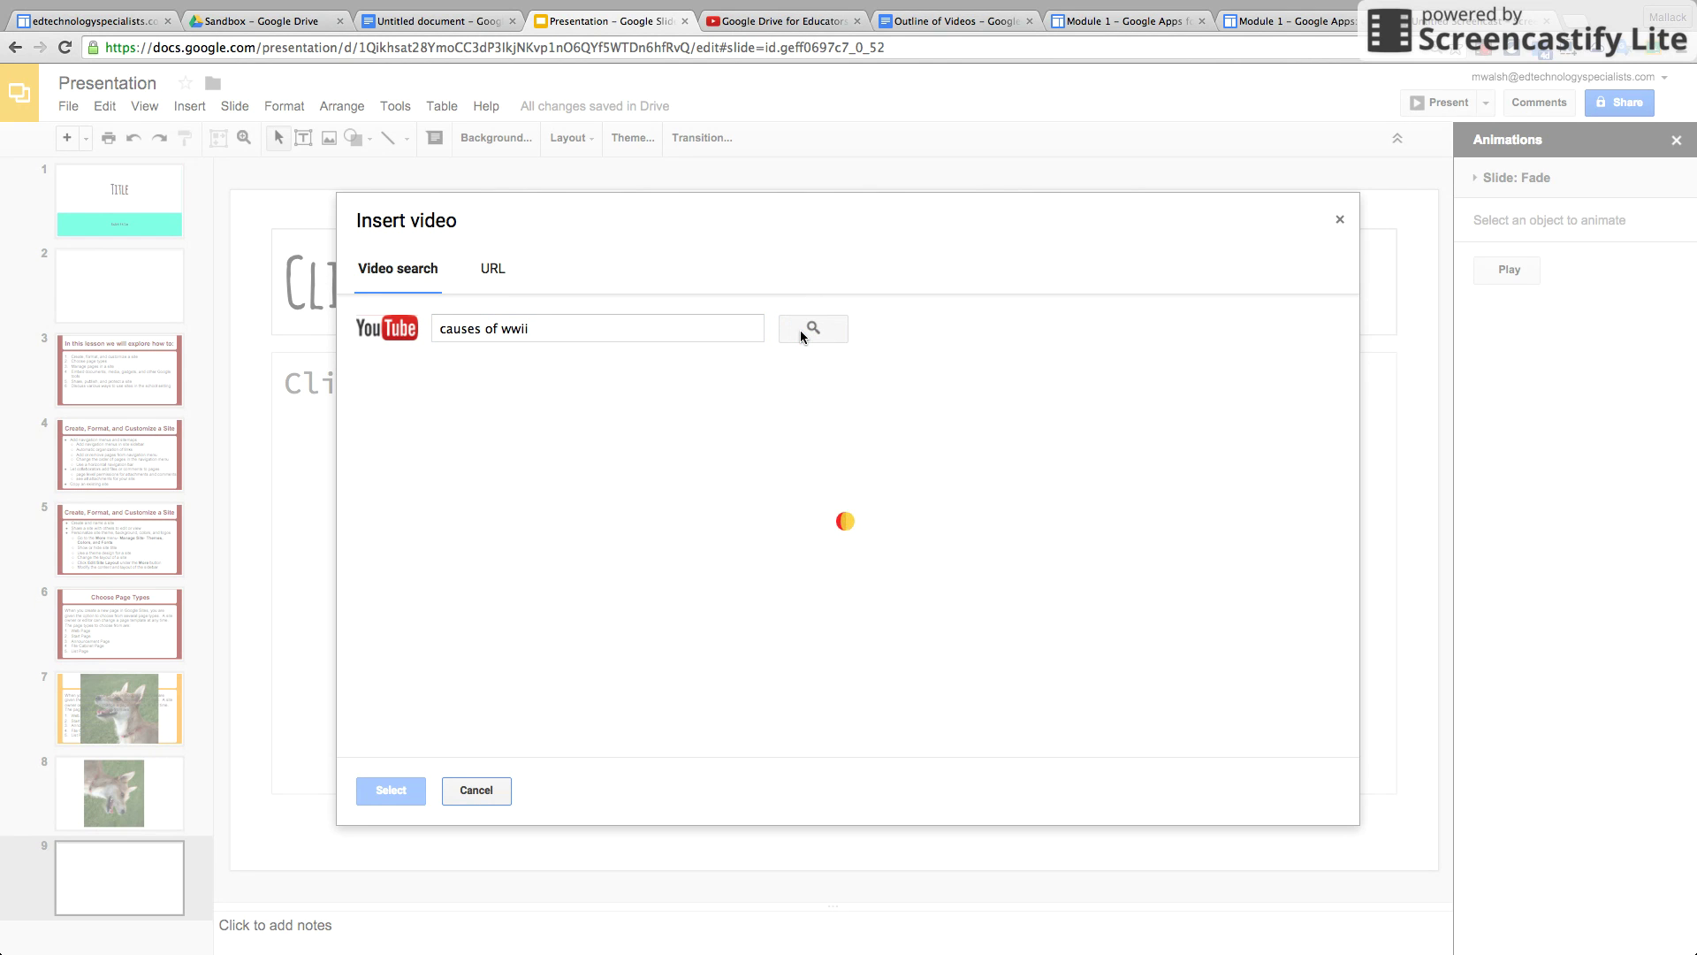
{"action": "left_click", "coordinate": [631, 502]}
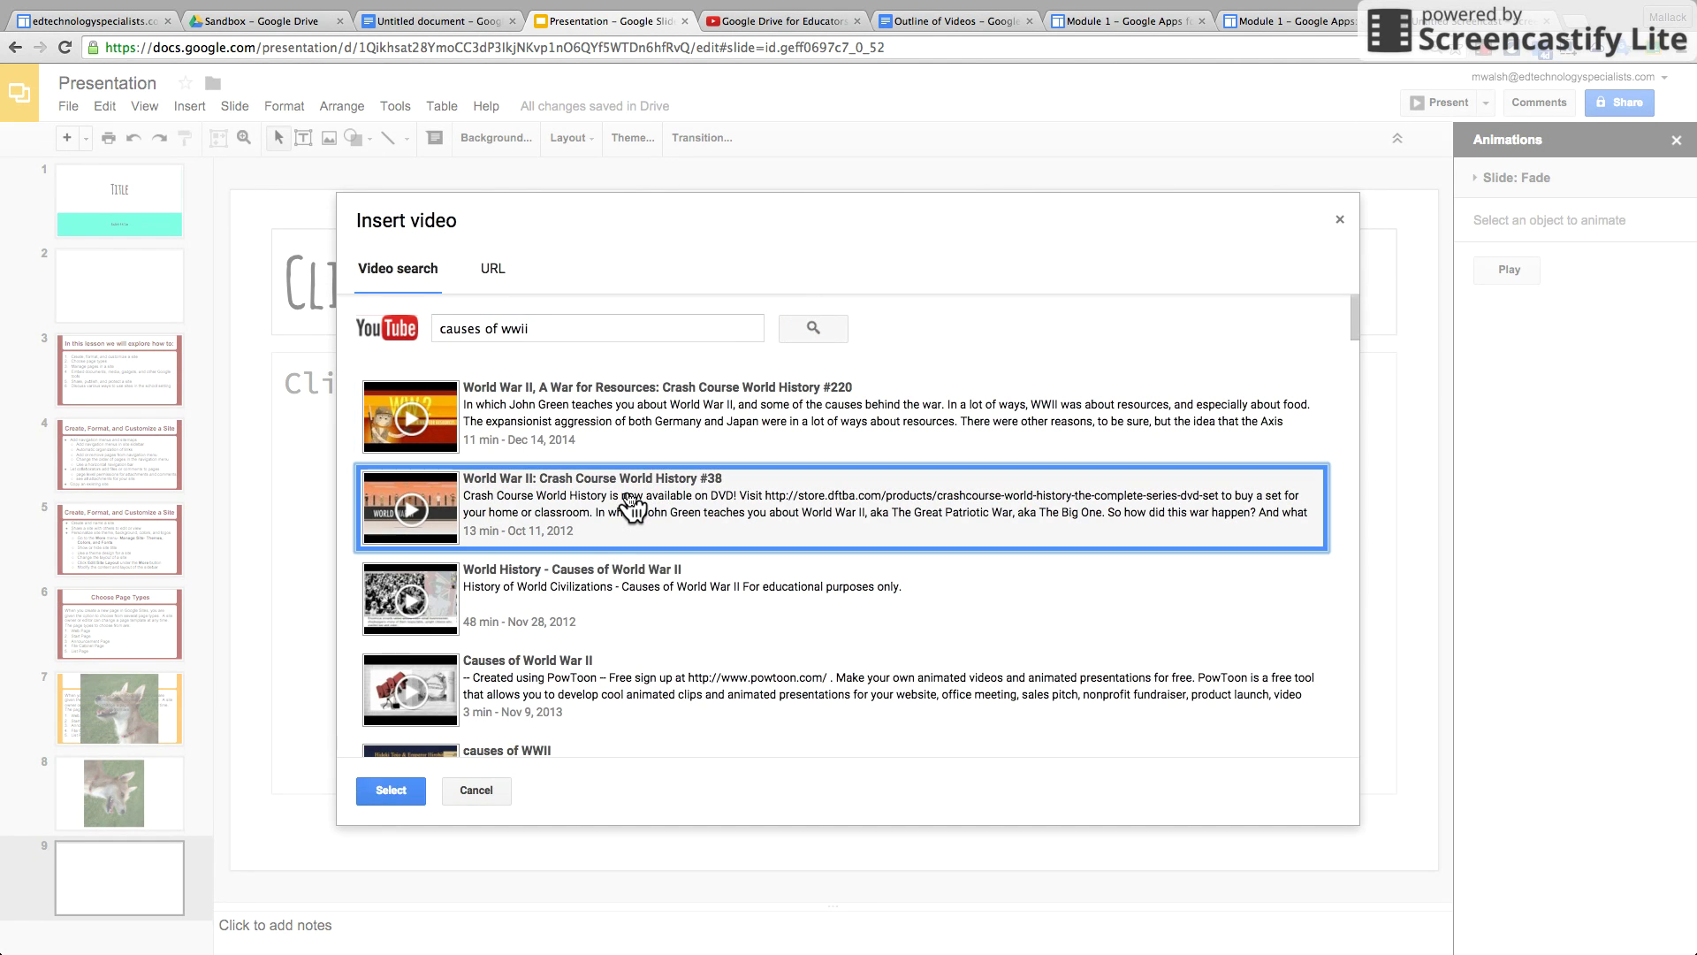
{"action": "left_click", "coordinate": [408, 791]}
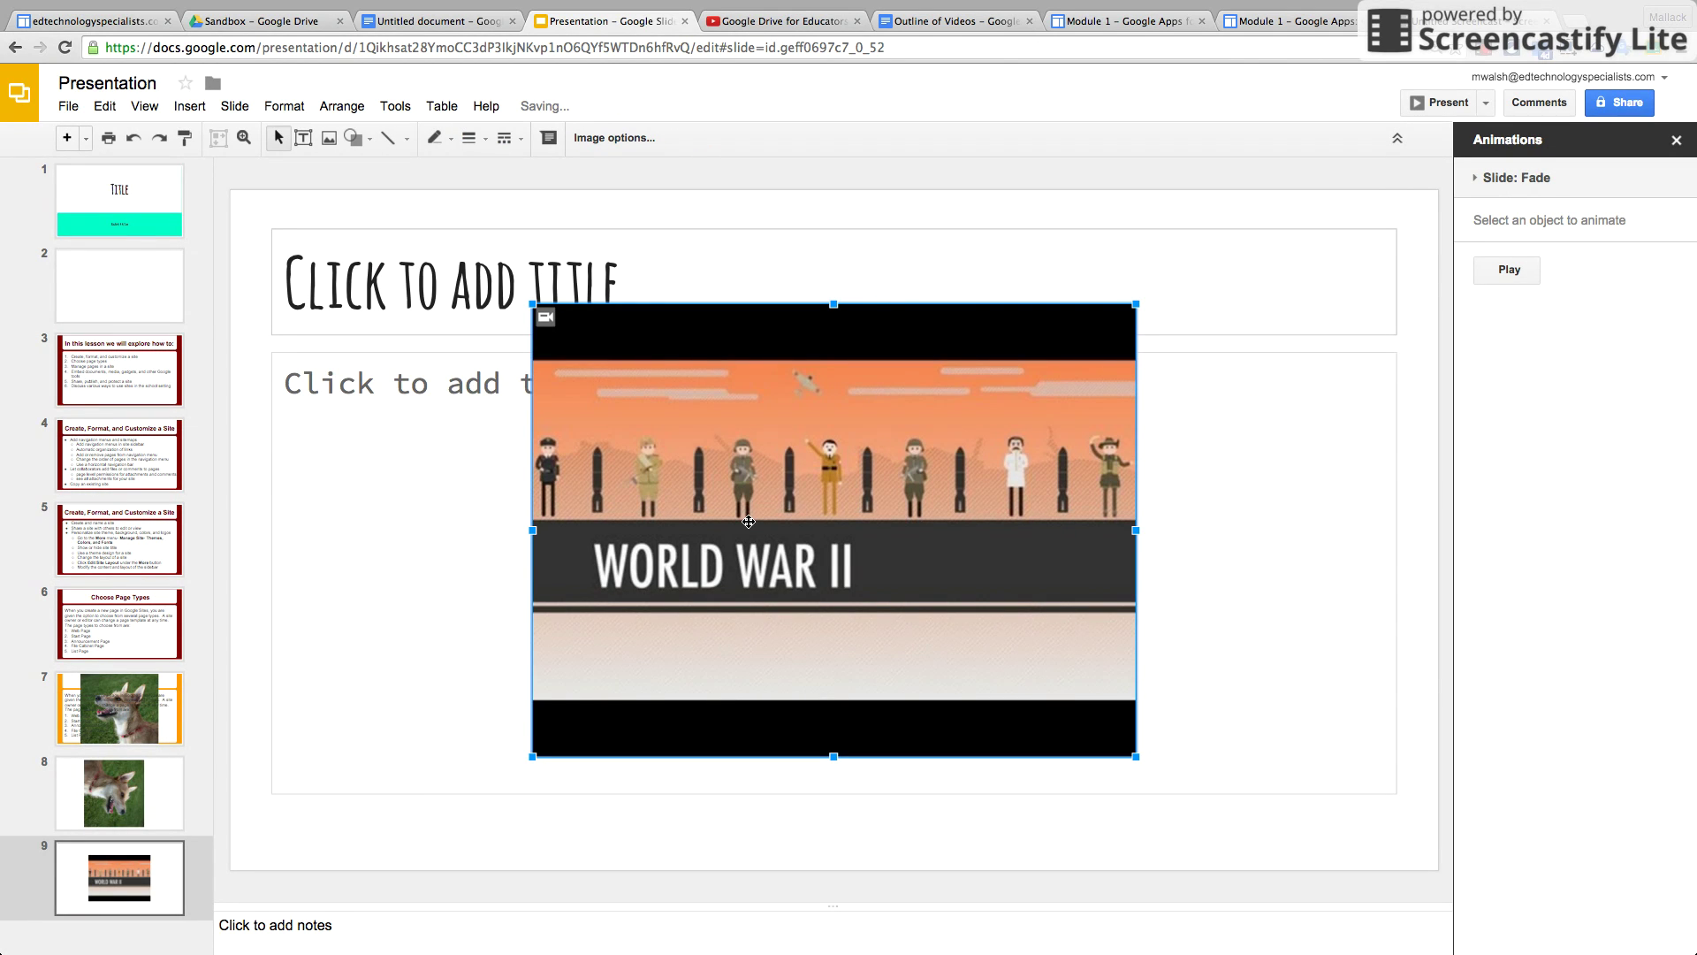
- Play and pause the World War II video in a slideshow, then delete it from slide 9
{"action": "left_click", "coordinate": [1442, 103]}
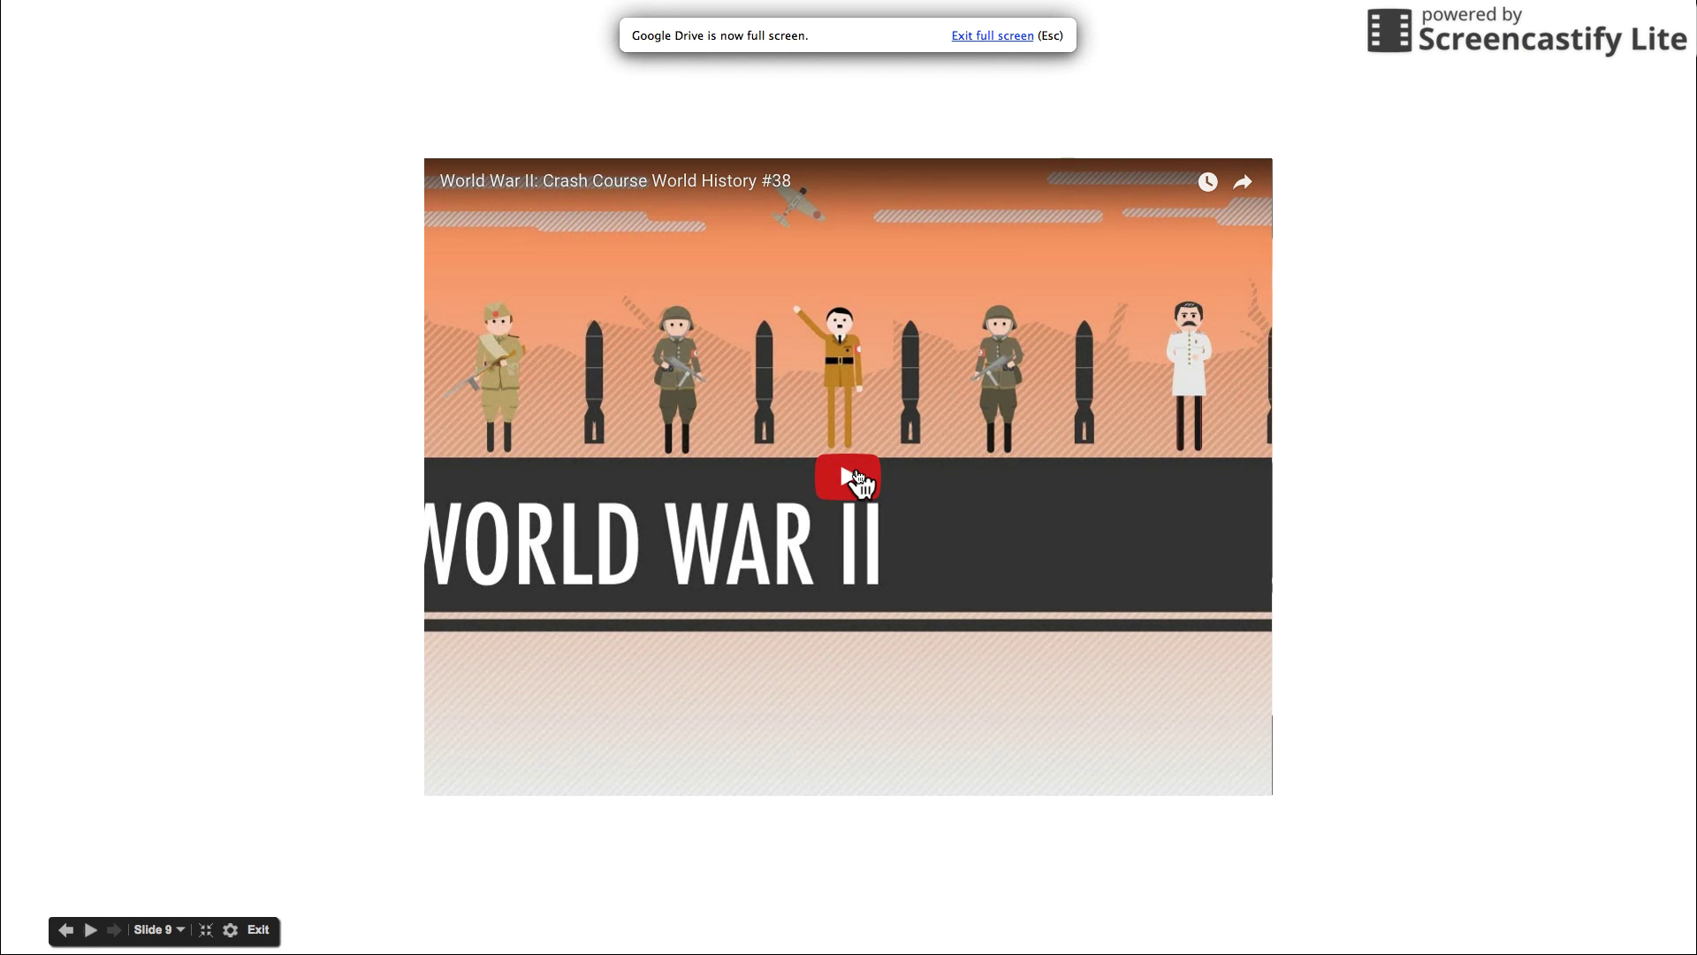
{"action": "left_click", "coordinate": [851, 477]}
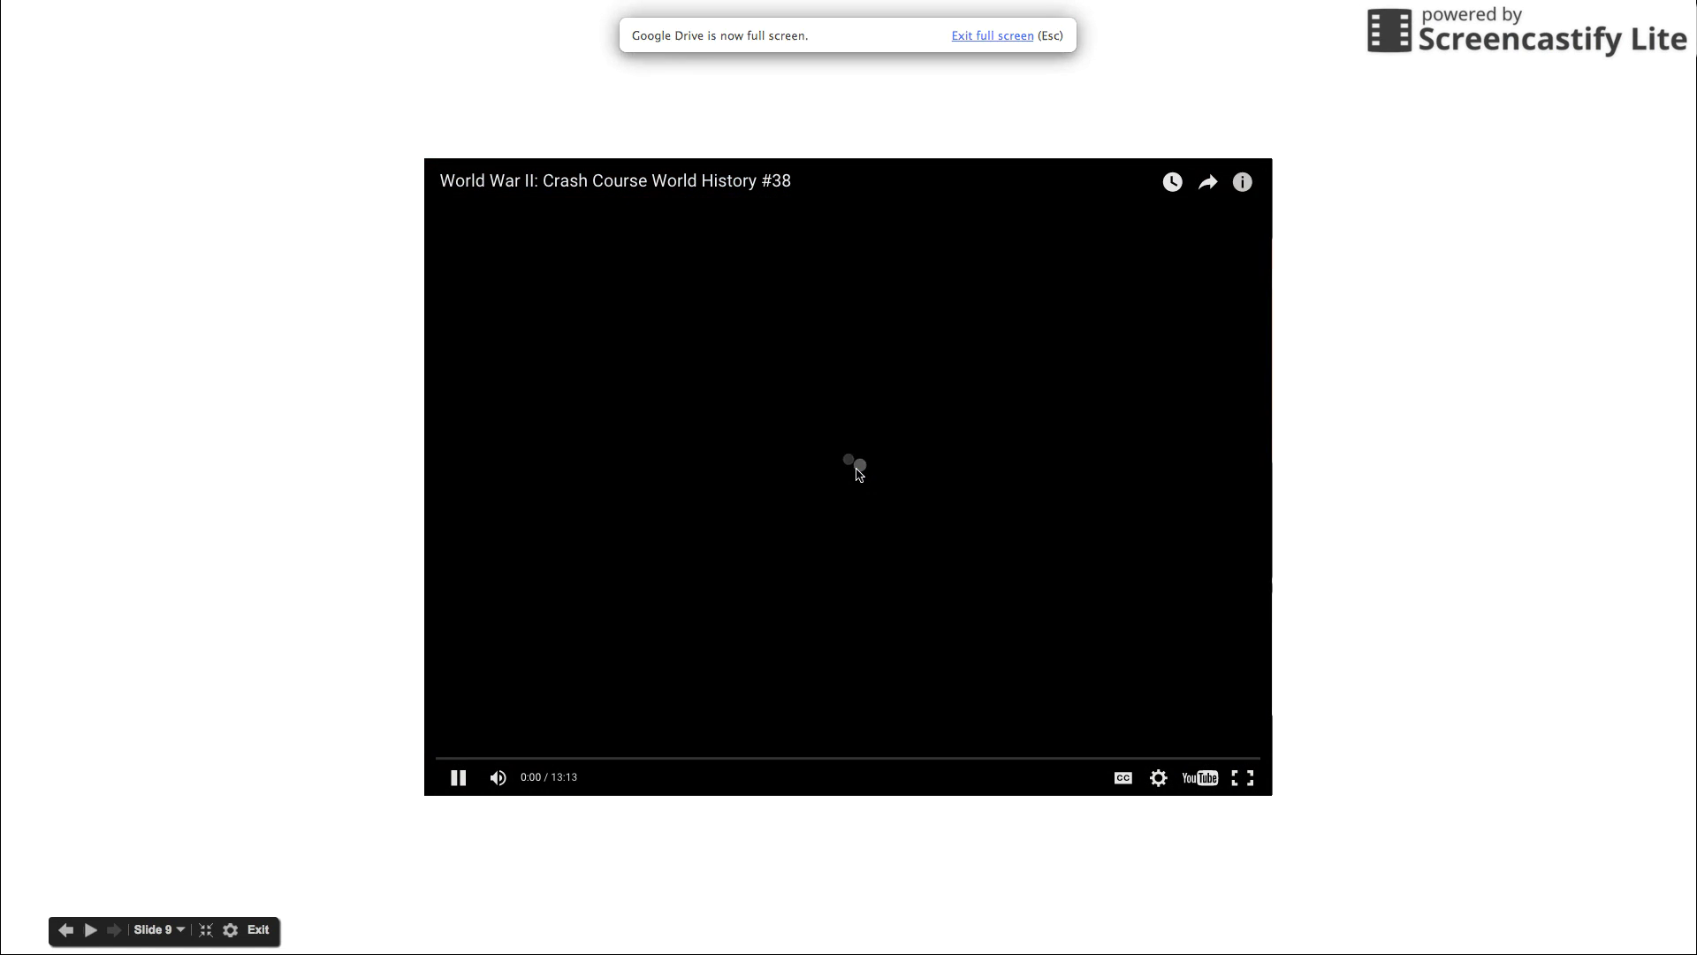
{"action": "left_click", "coordinate": [458, 778]}
{"action": "key", "text": "Escape"}
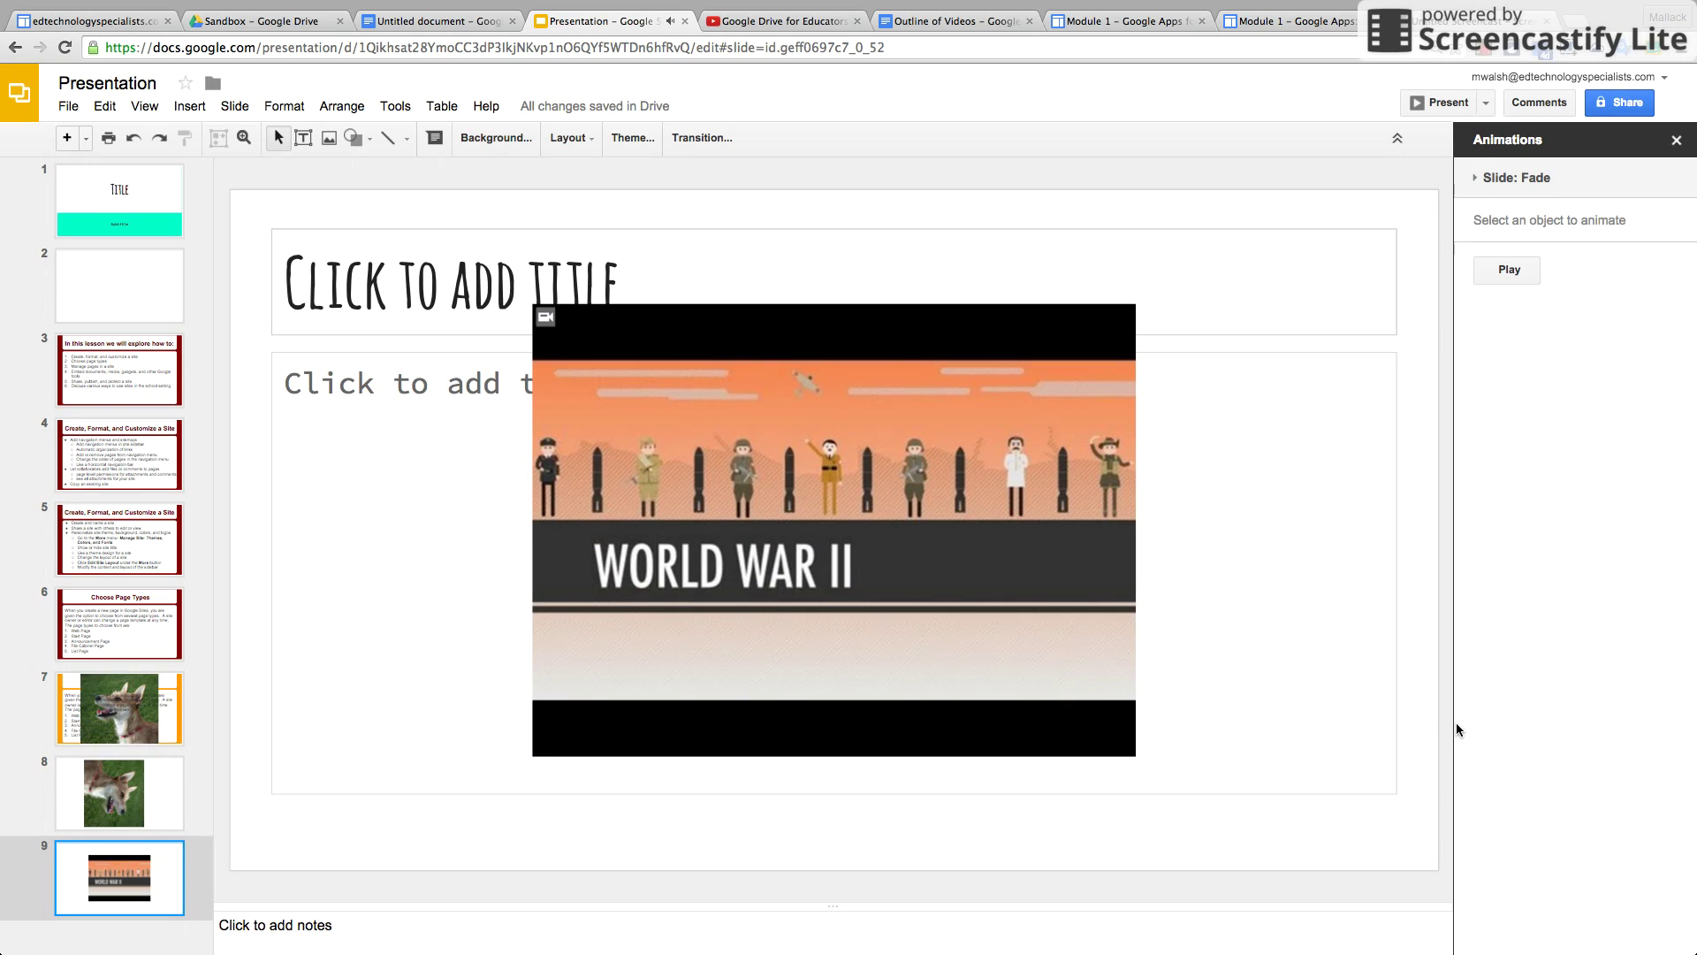
{"action": "left_click", "coordinate": [712, 548]}
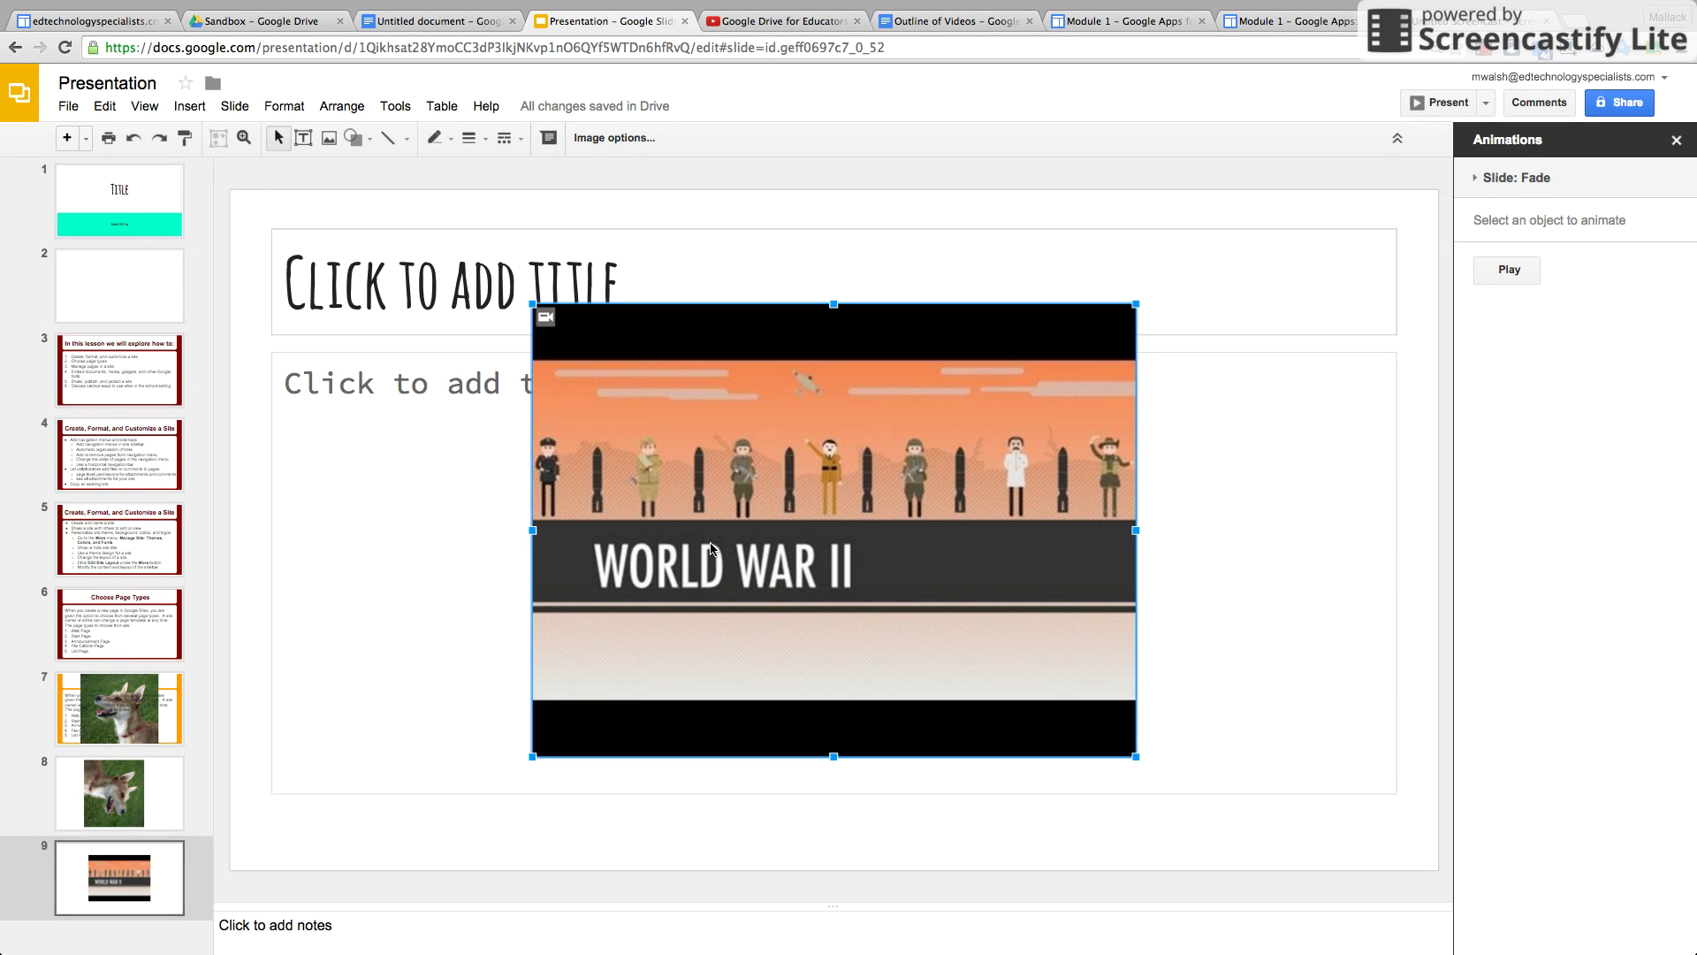
{"action": "key", "text": "BackSpace"}
{"action": "left_click", "coordinate": [188, 106]}
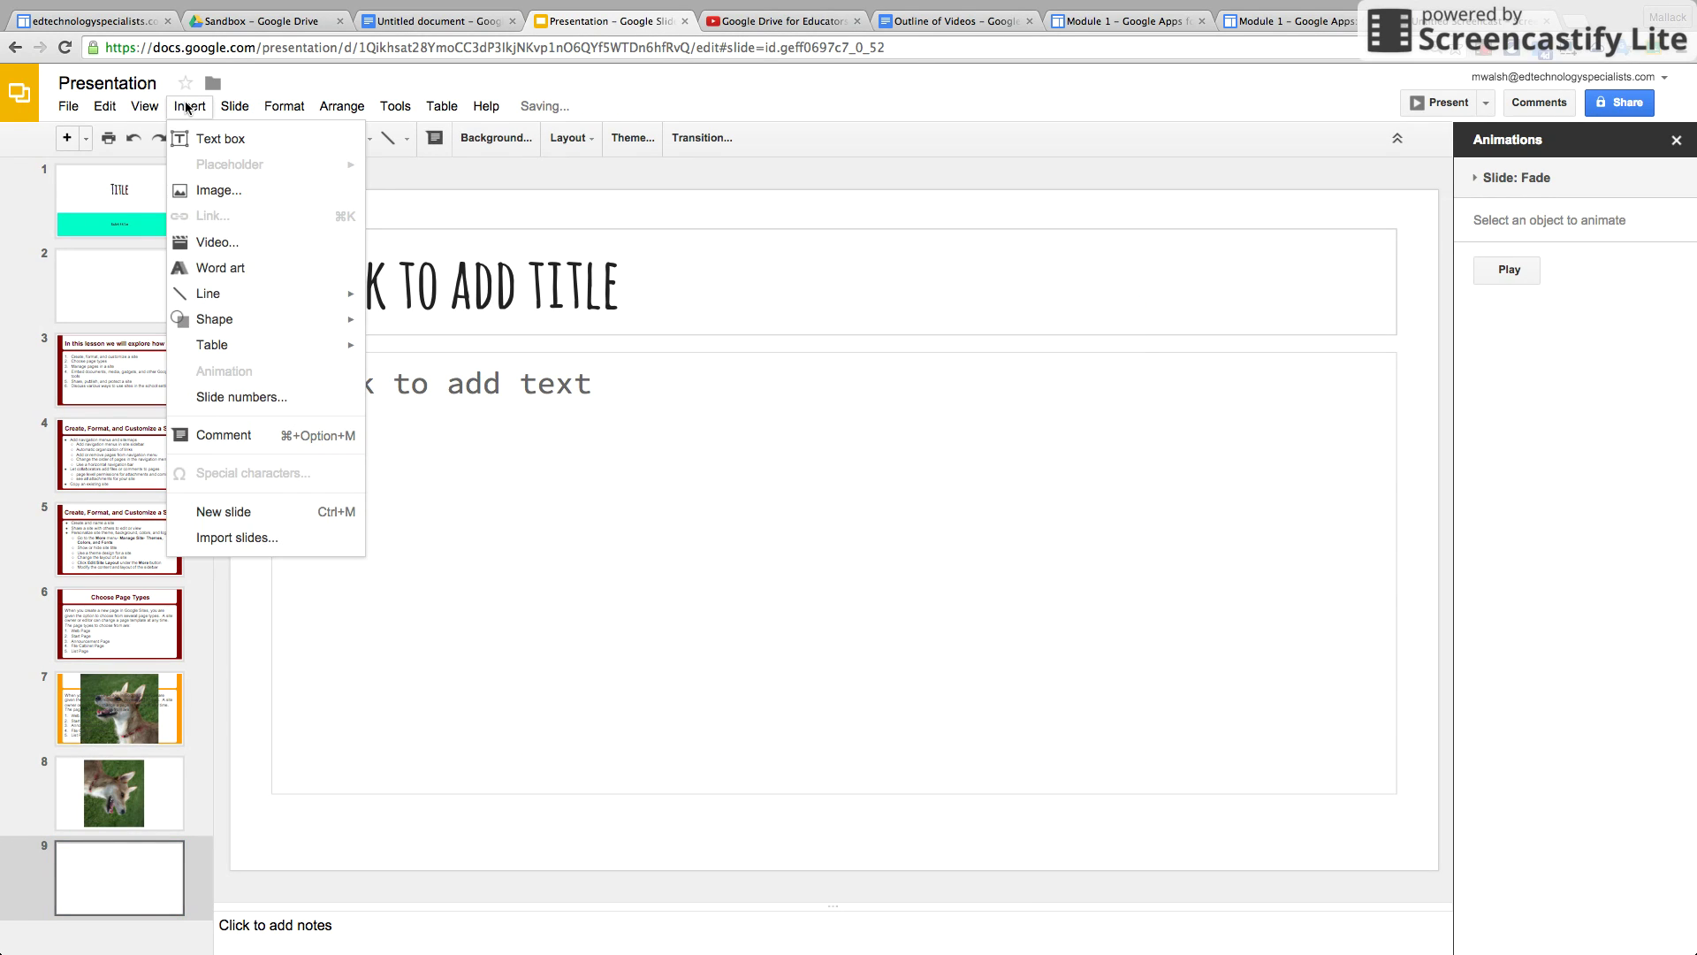
{"action": "left_click", "coordinate": [212, 243]}
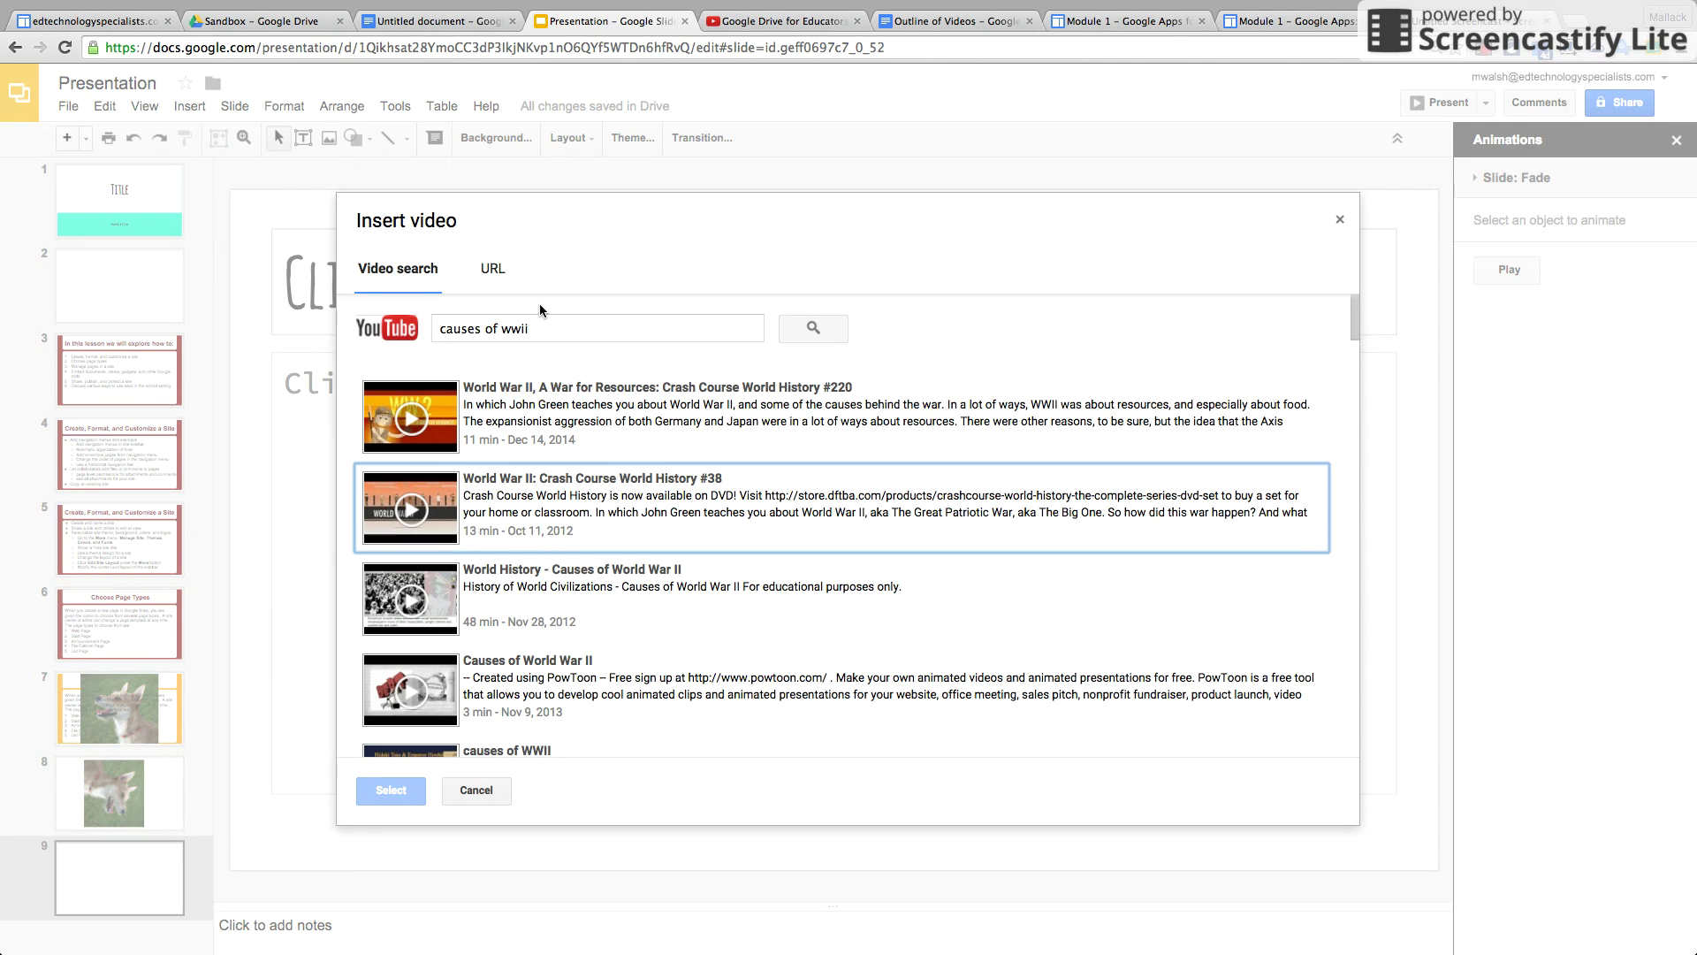
{"action": "left_click", "coordinate": [511, 272]}
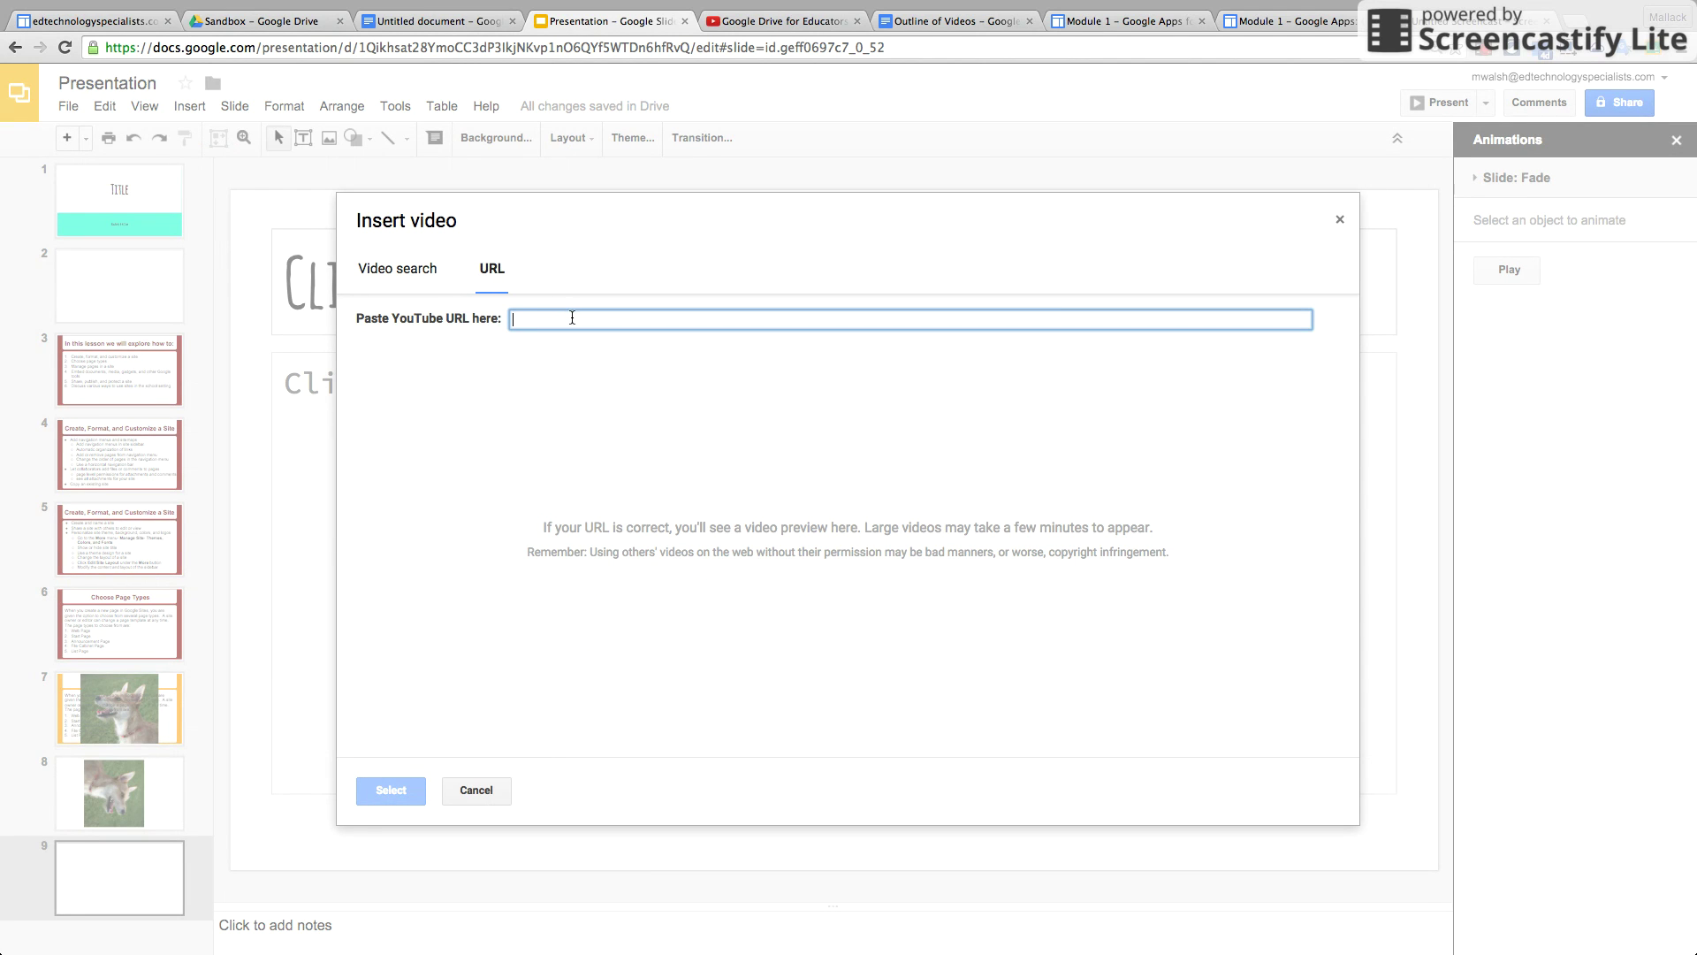
{"action": "left_click", "coordinate": [468, 790]}
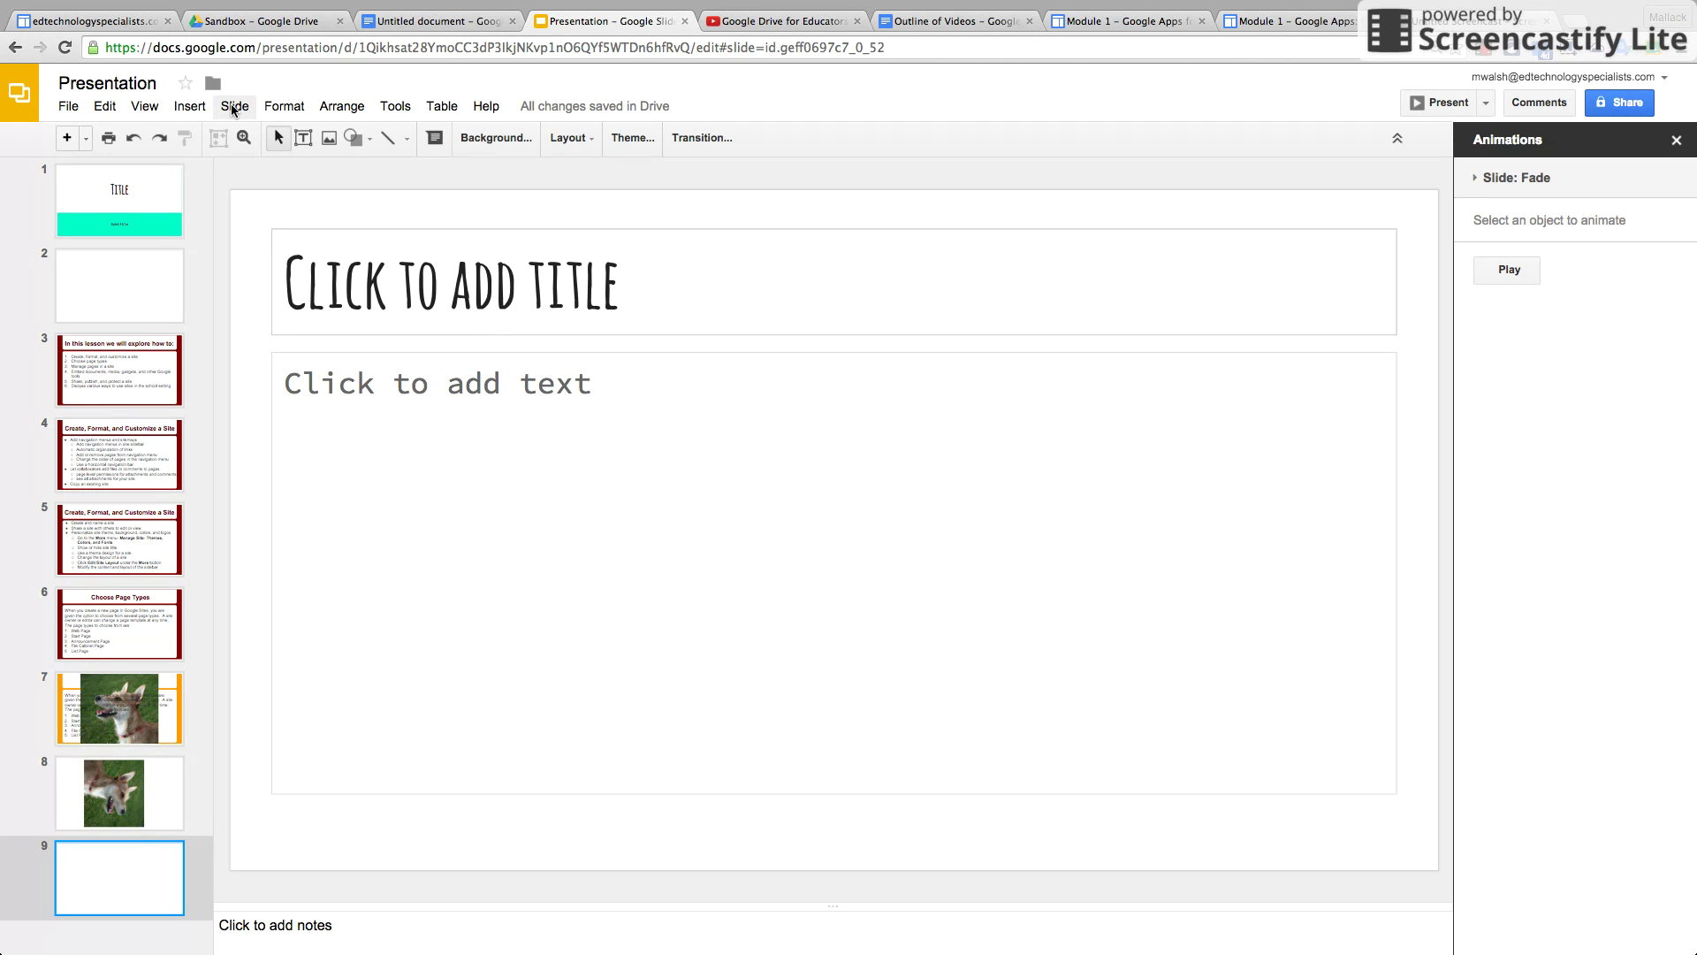
{"action": "left_click", "coordinate": [172, 112]}
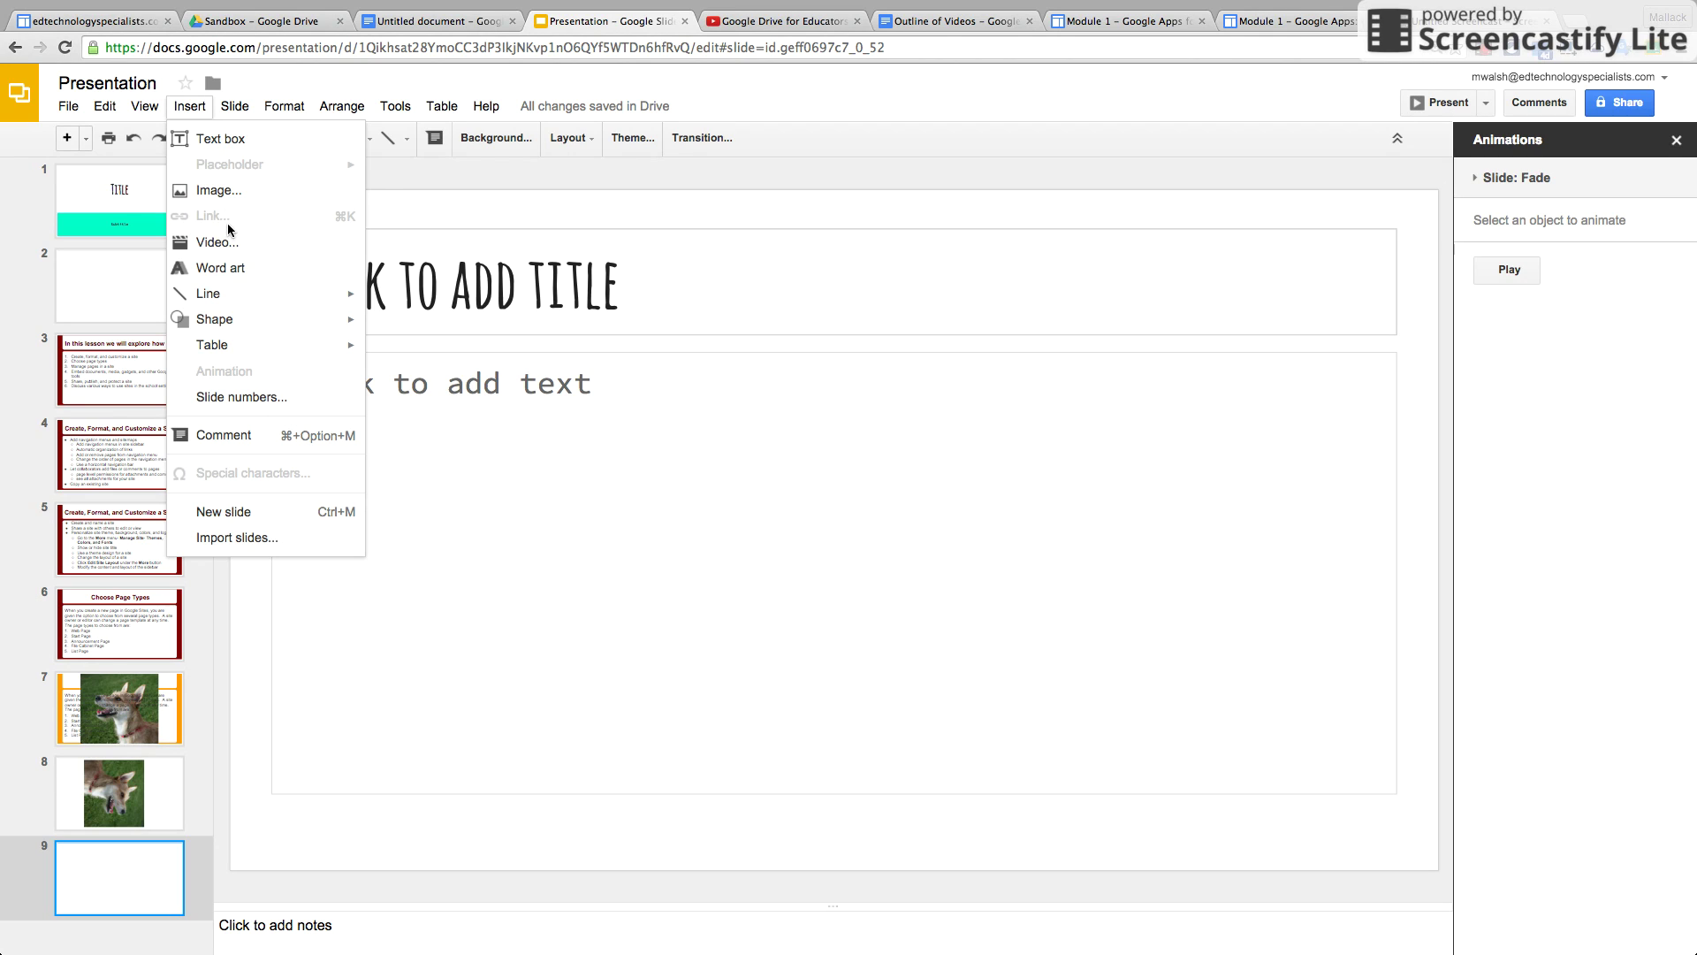
- Insert word art reading 'HELLO' onto slide 9
{"action": "left_click", "coordinate": [248, 276]}
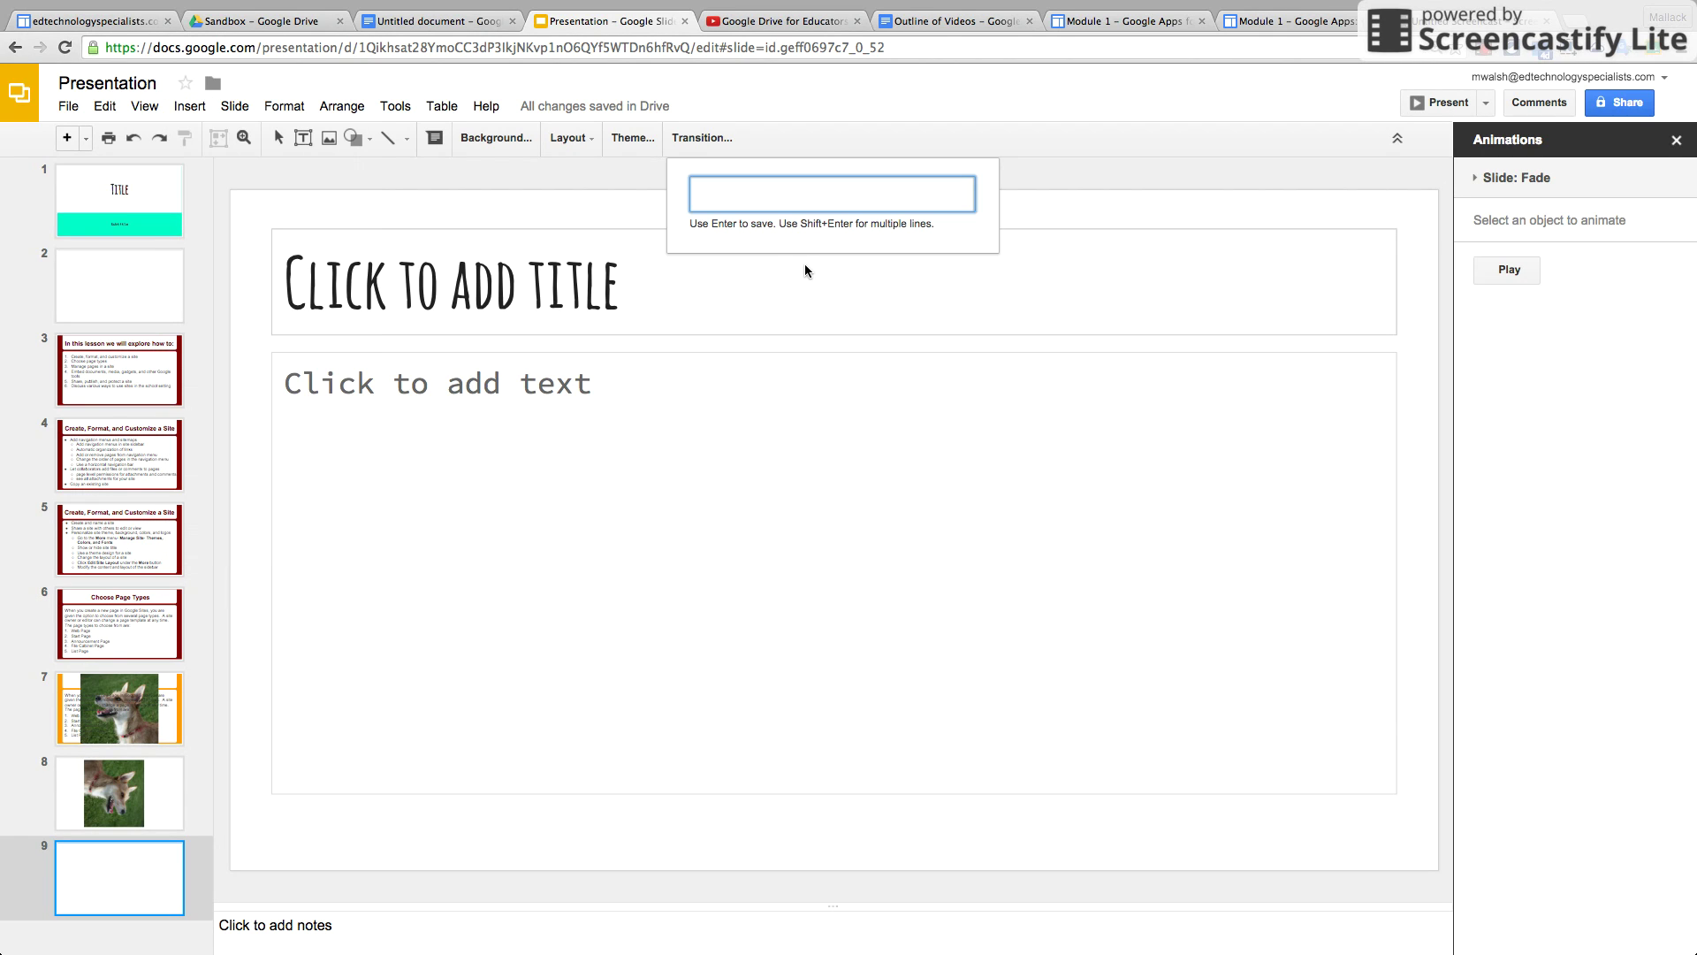
{"action": "type", "text": "HELLO"}
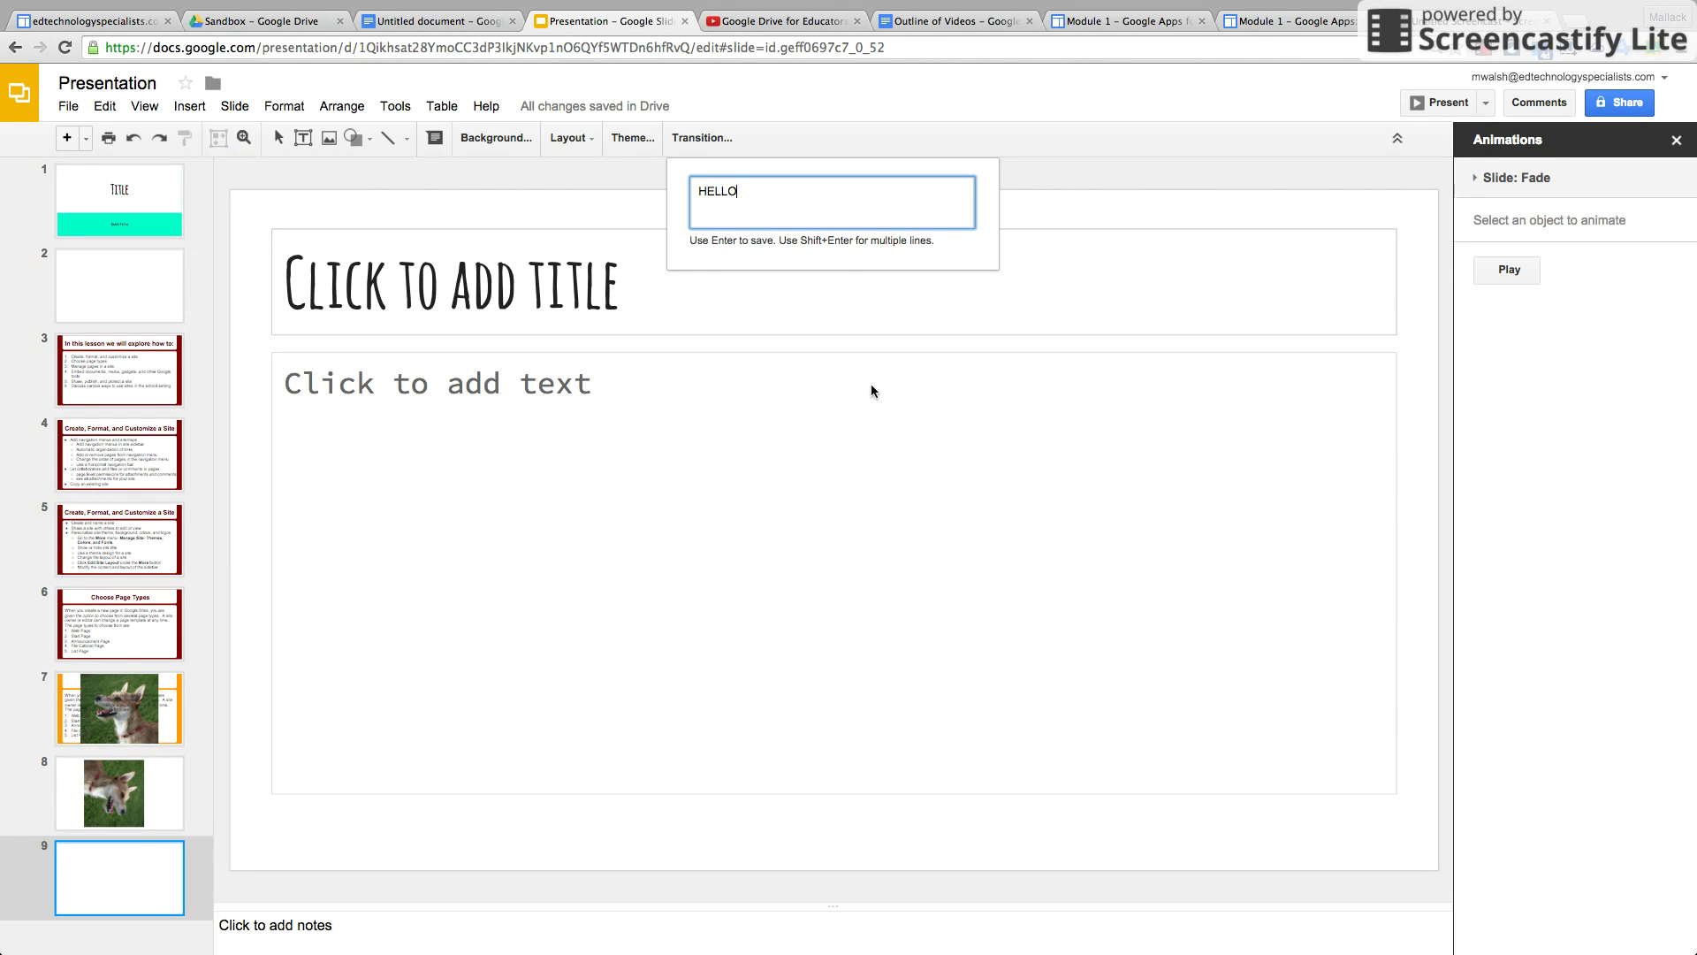
{"action": "key", "text": "Return"}
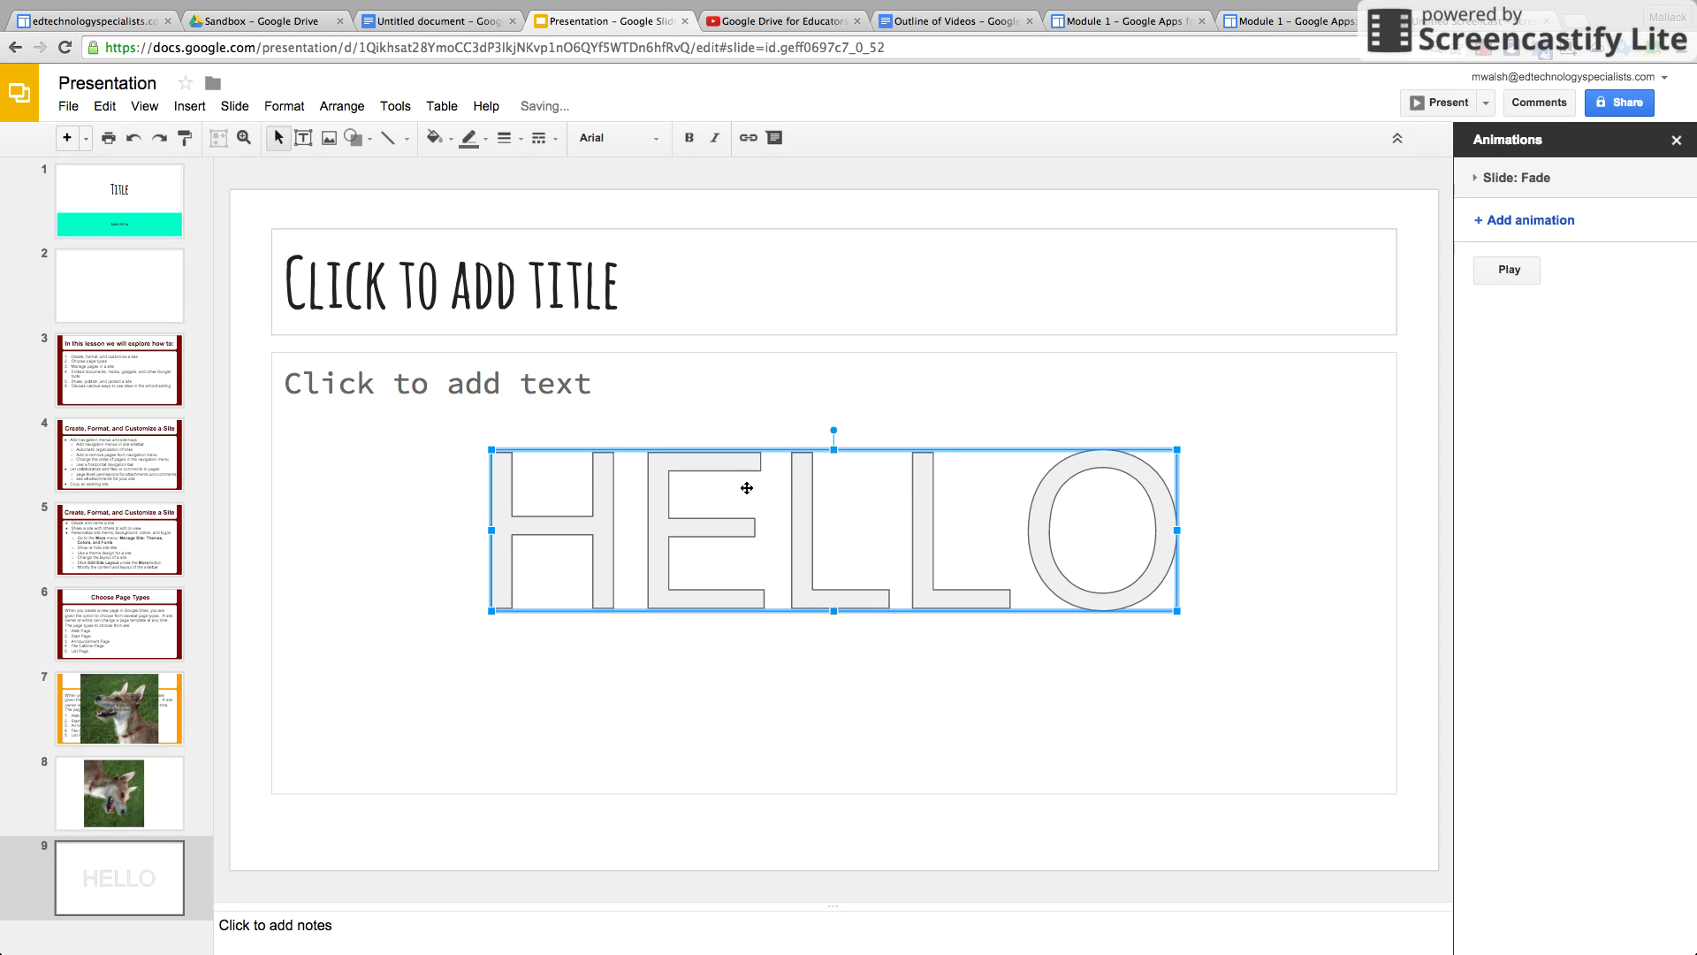
- Give the HELLO word art a yellow fill and a dark blue outline
{"action": "right_click", "coordinate": [746, 487]}
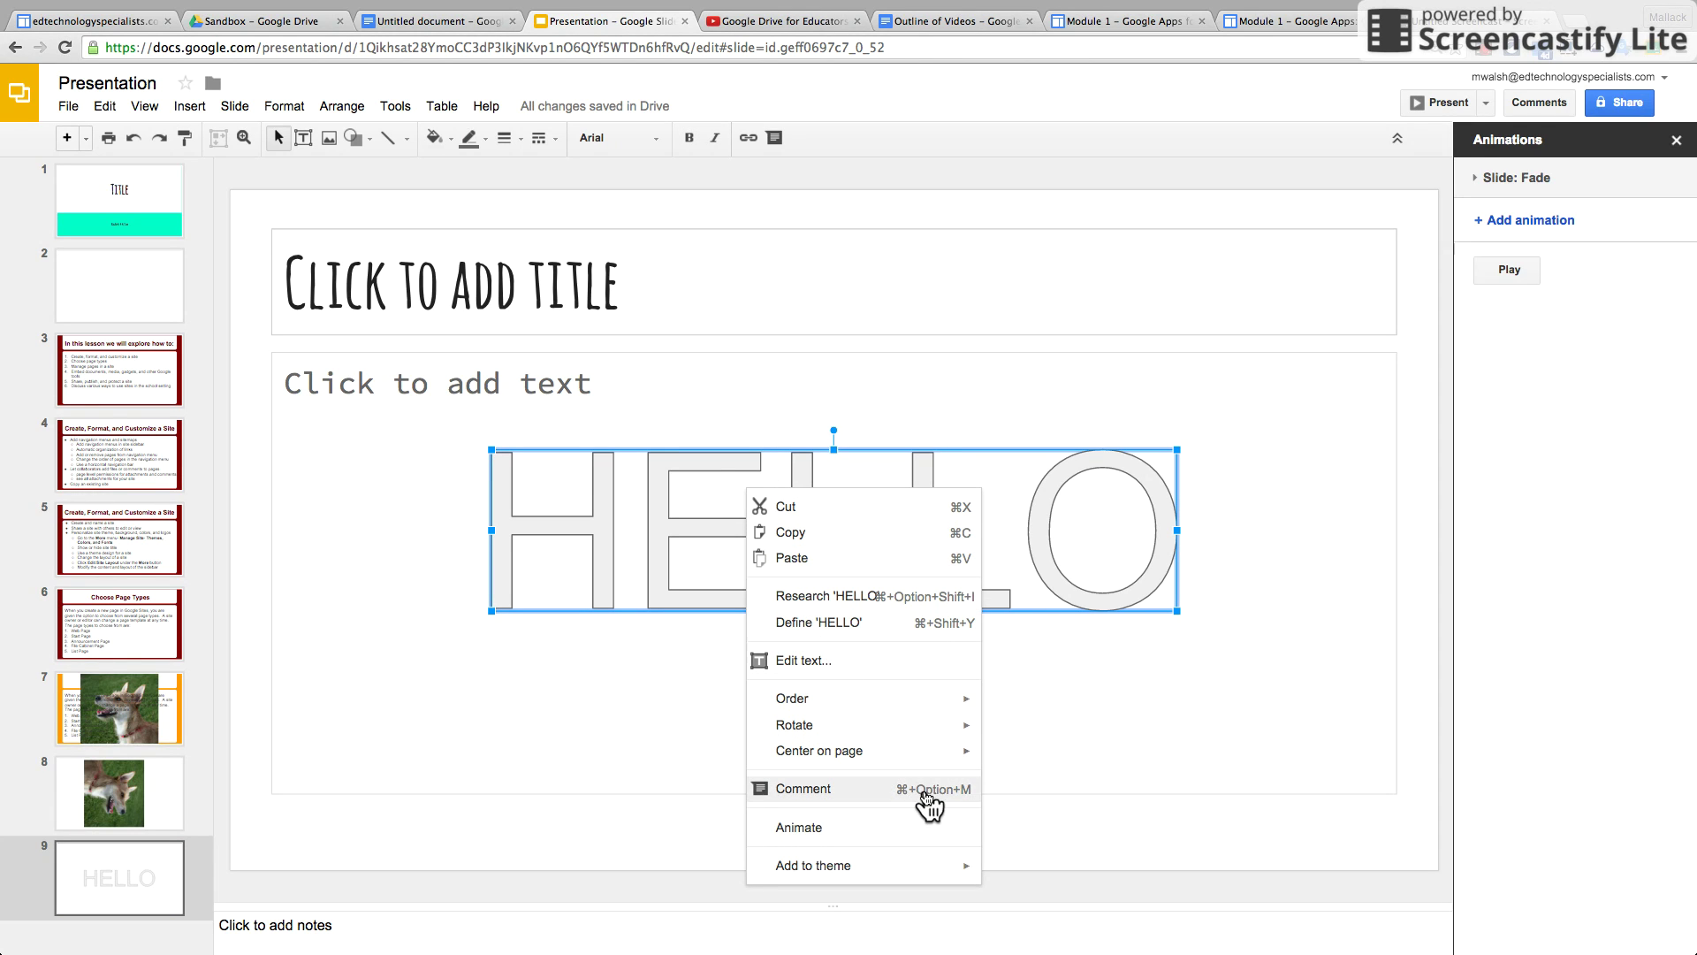
{"action": "left_click", "coordinate": [693, 523]}
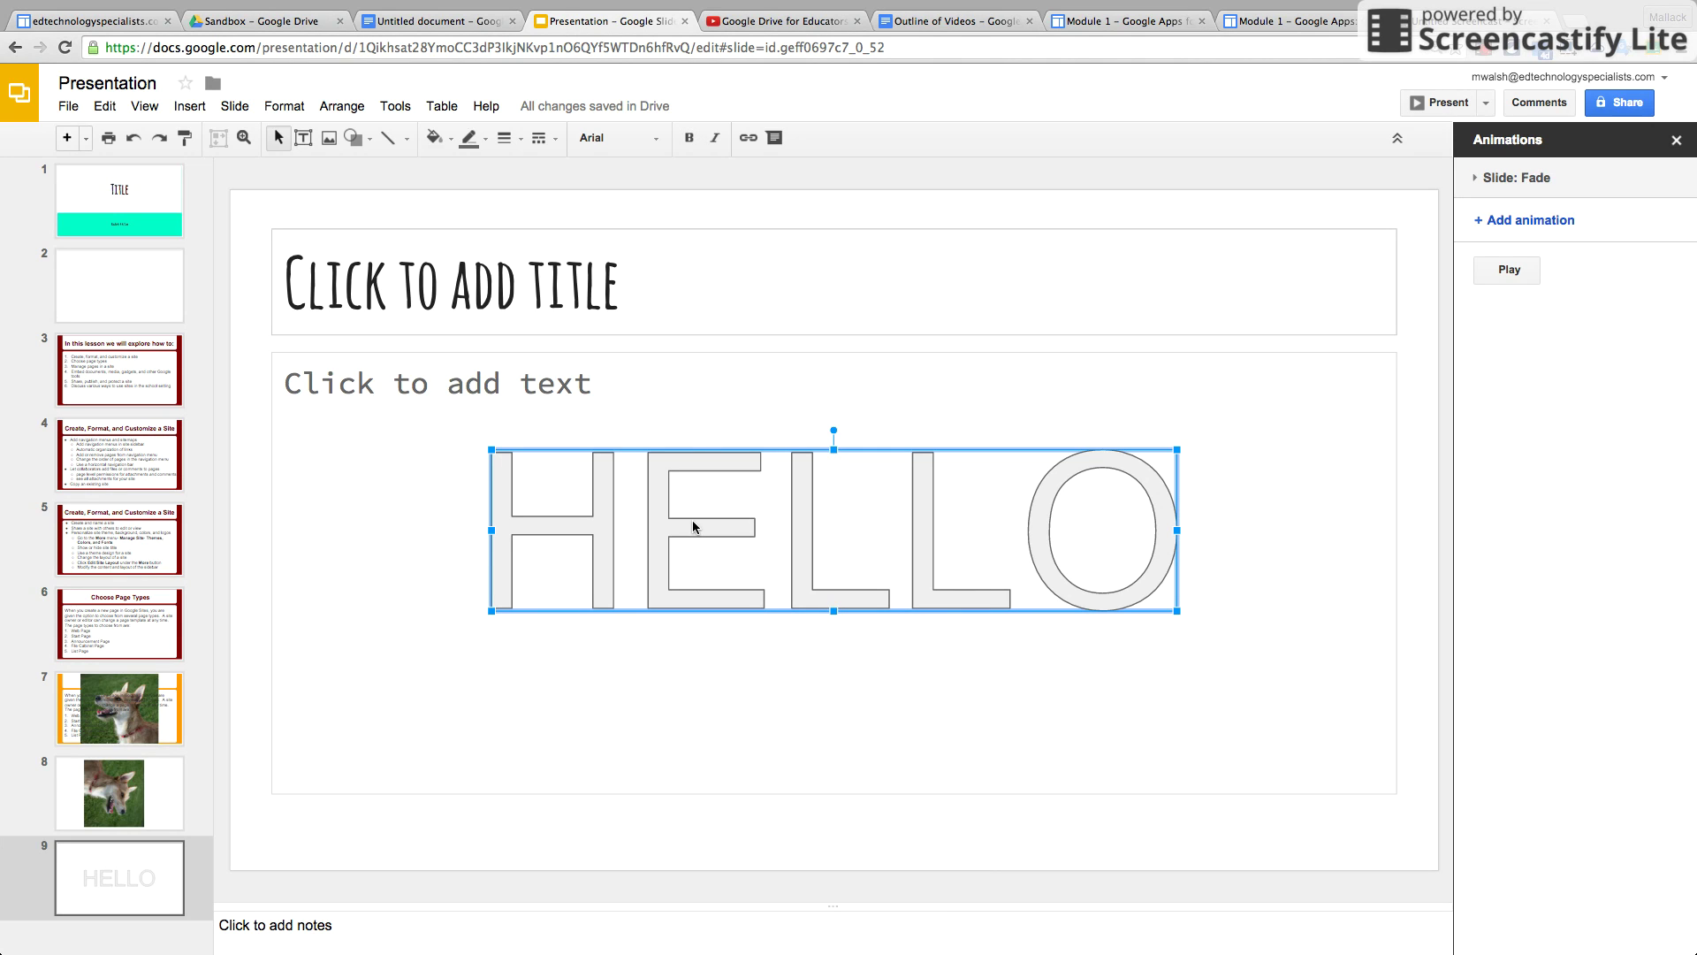
{"action": "left_click", "coordinate": [451, 139]}
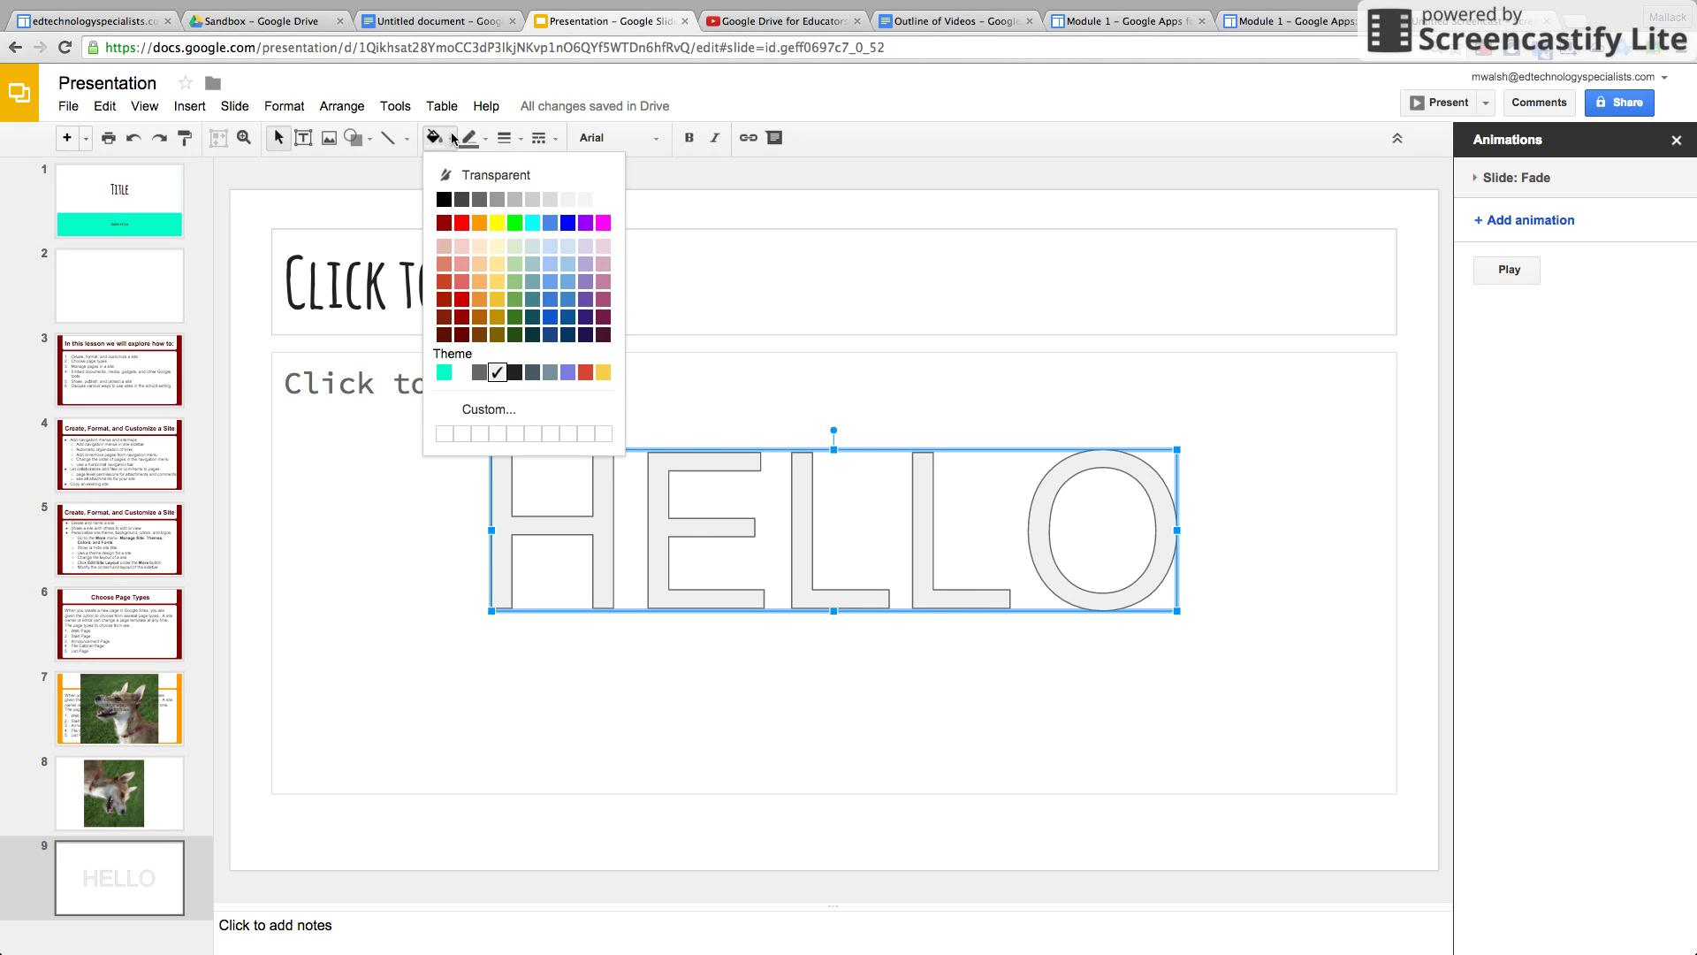
{"action": "left_click", "coordinate": [495, 222]}
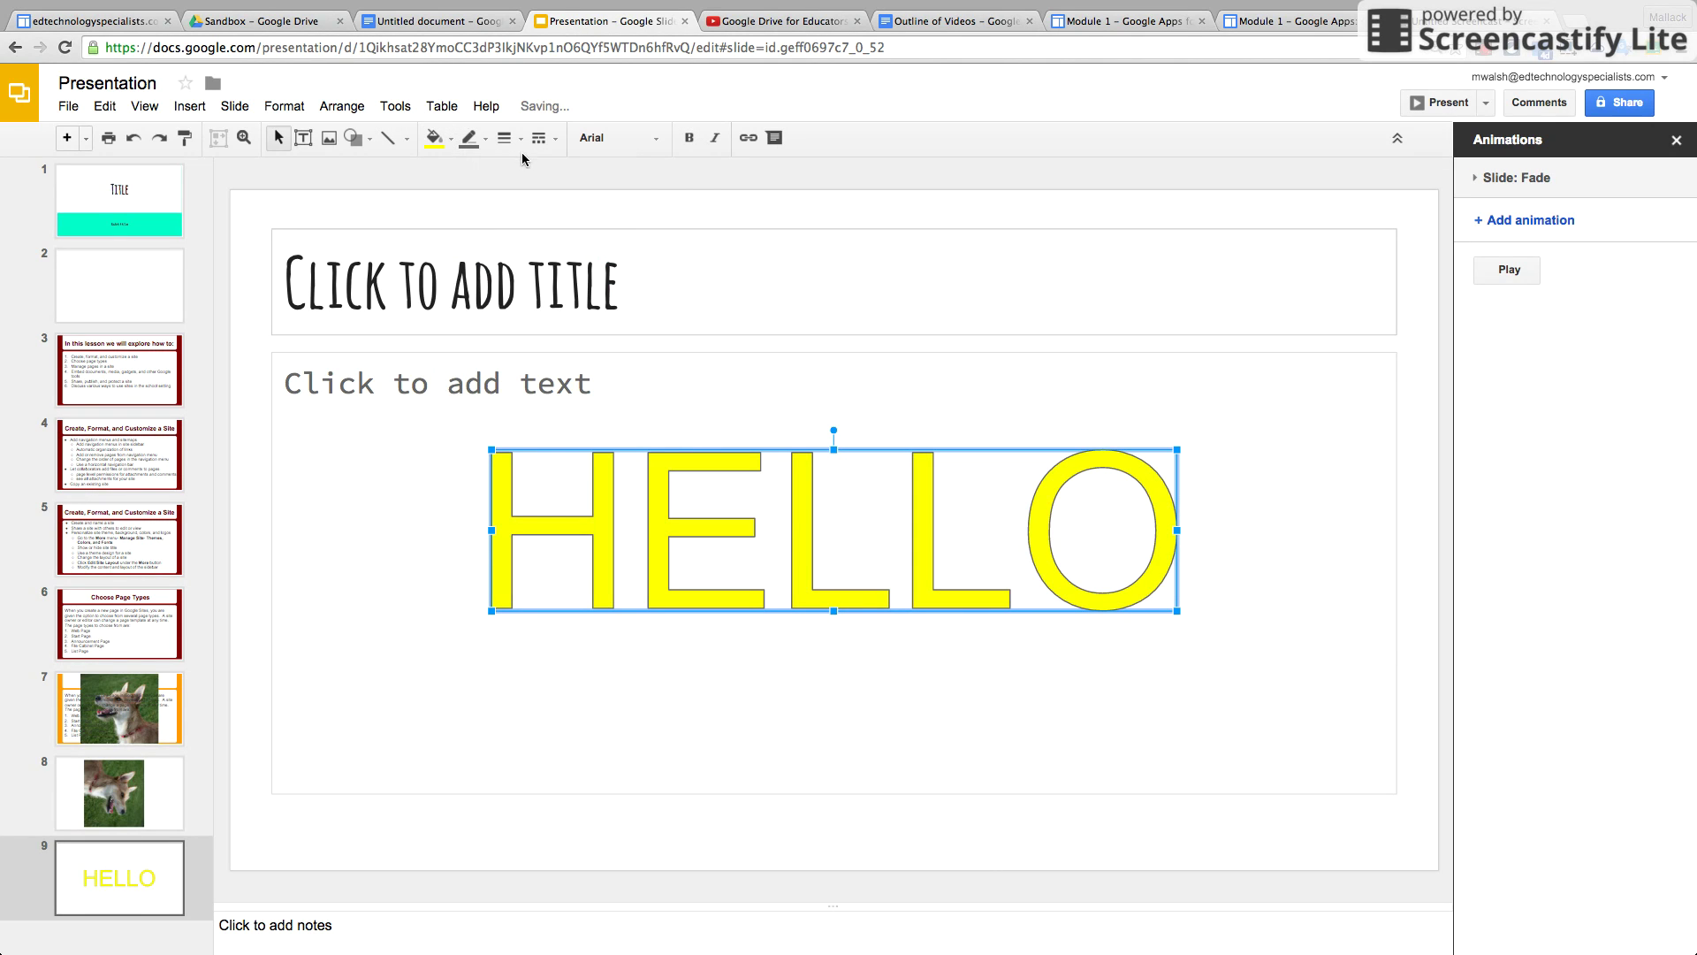
{"action": "left_click", "coordinate": [486, 138]}
{"action": "left_click", "coordinate": [589, 227]}
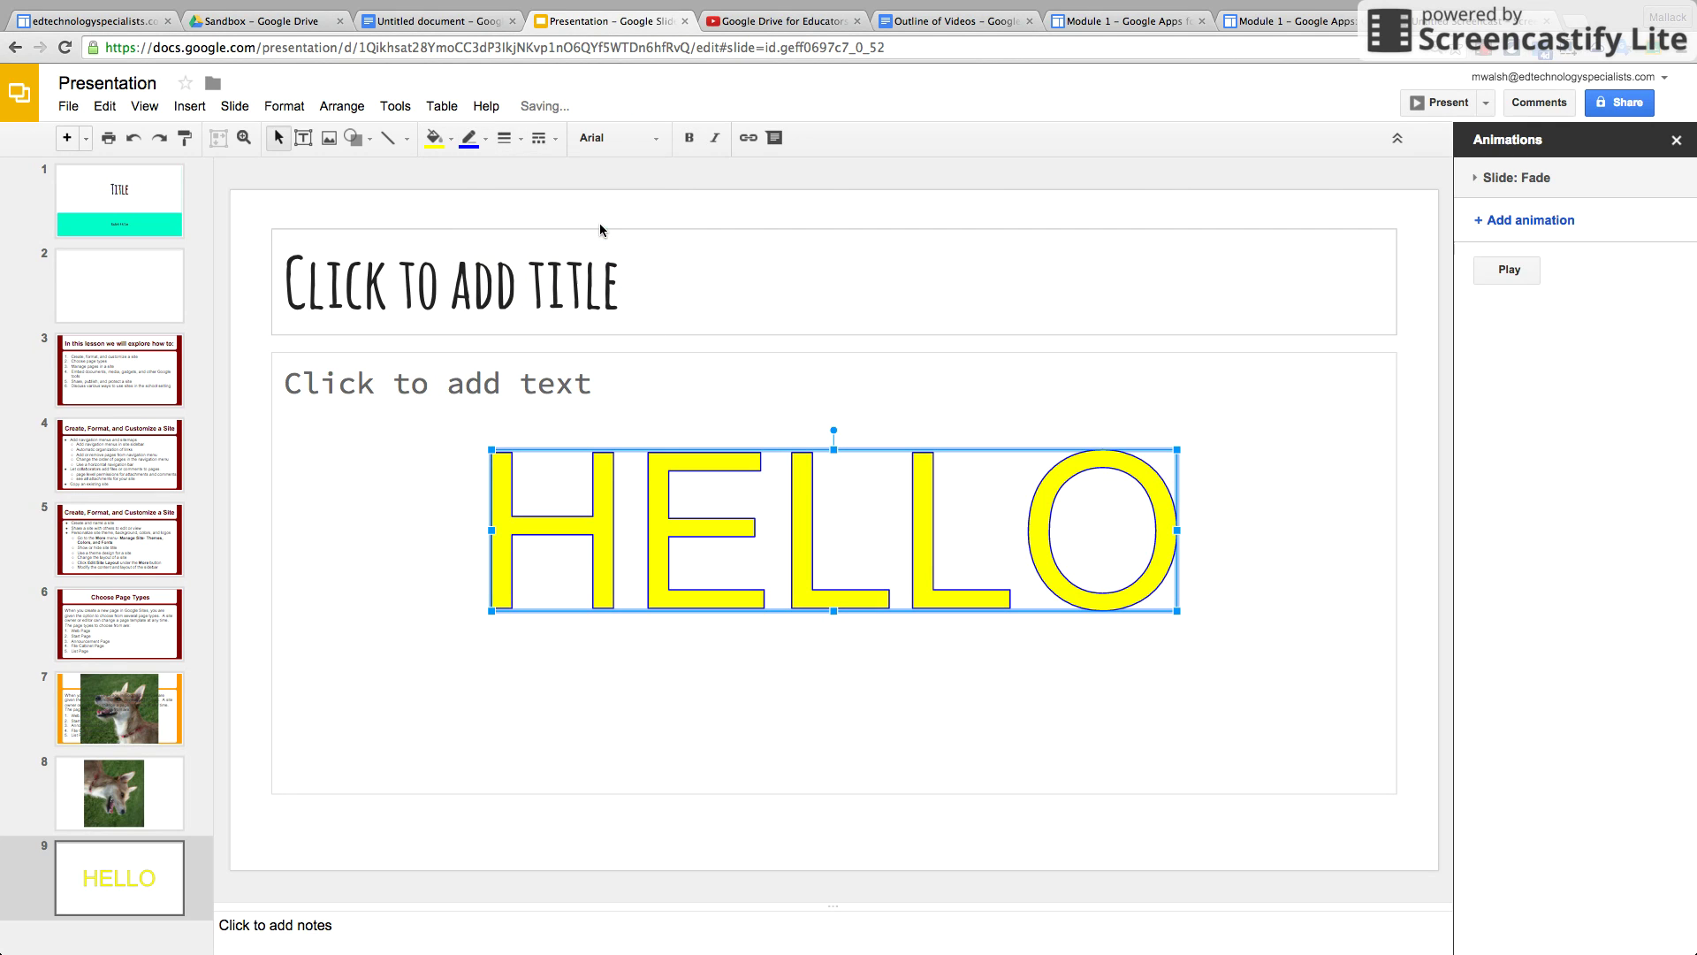
- Set the HELLO outline to 4px and its font to Comic Sans MS
{"action": "left_click", "coordinate": [515, 138]}
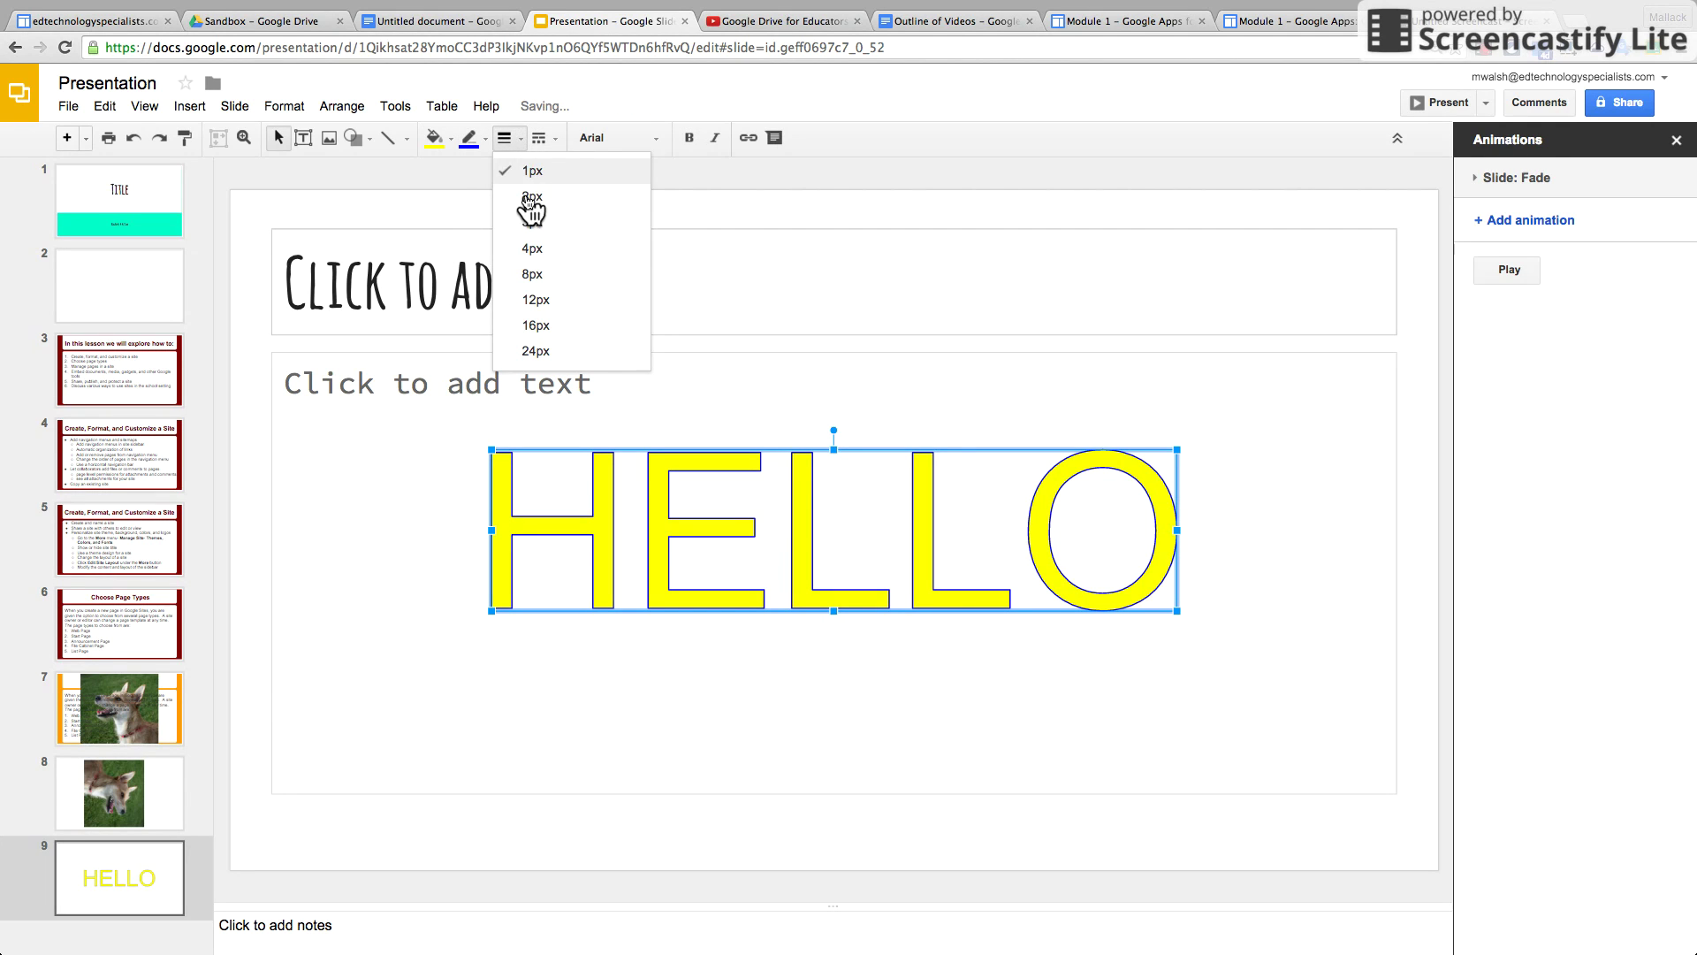
{"action": "left_click", "coordinate": [531, 248]}
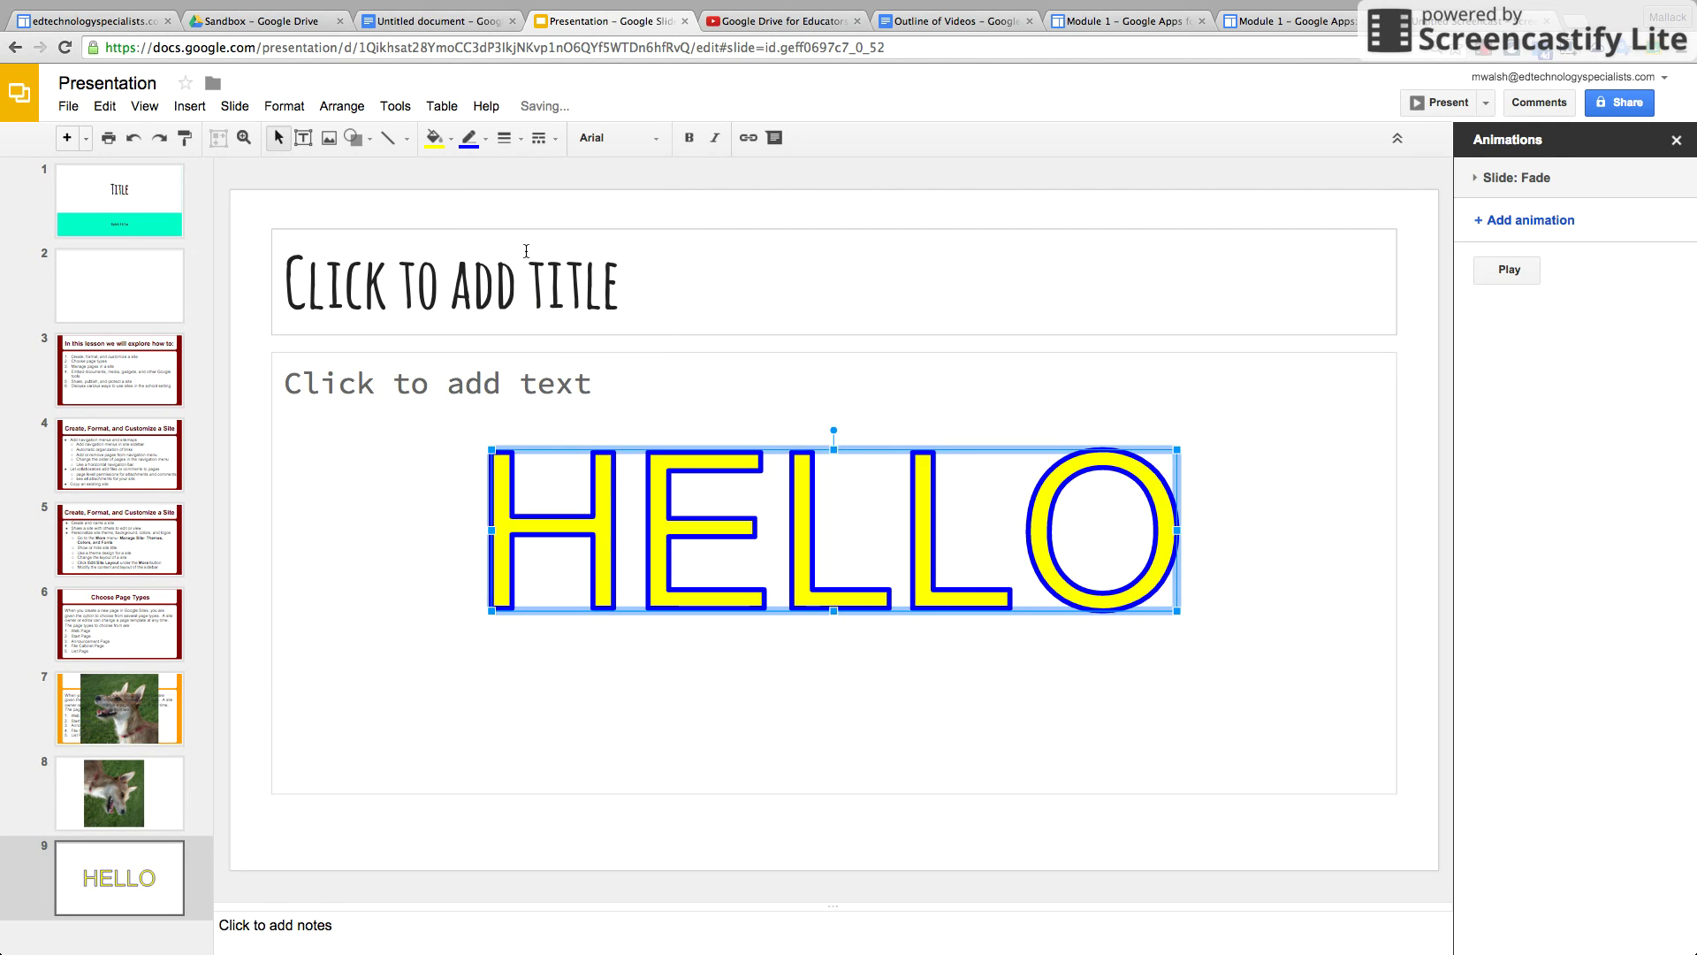
{"action": "left_click", "coordinate": [643, 147]}
{"action": "left_click", "coordinate": [636, 346]}
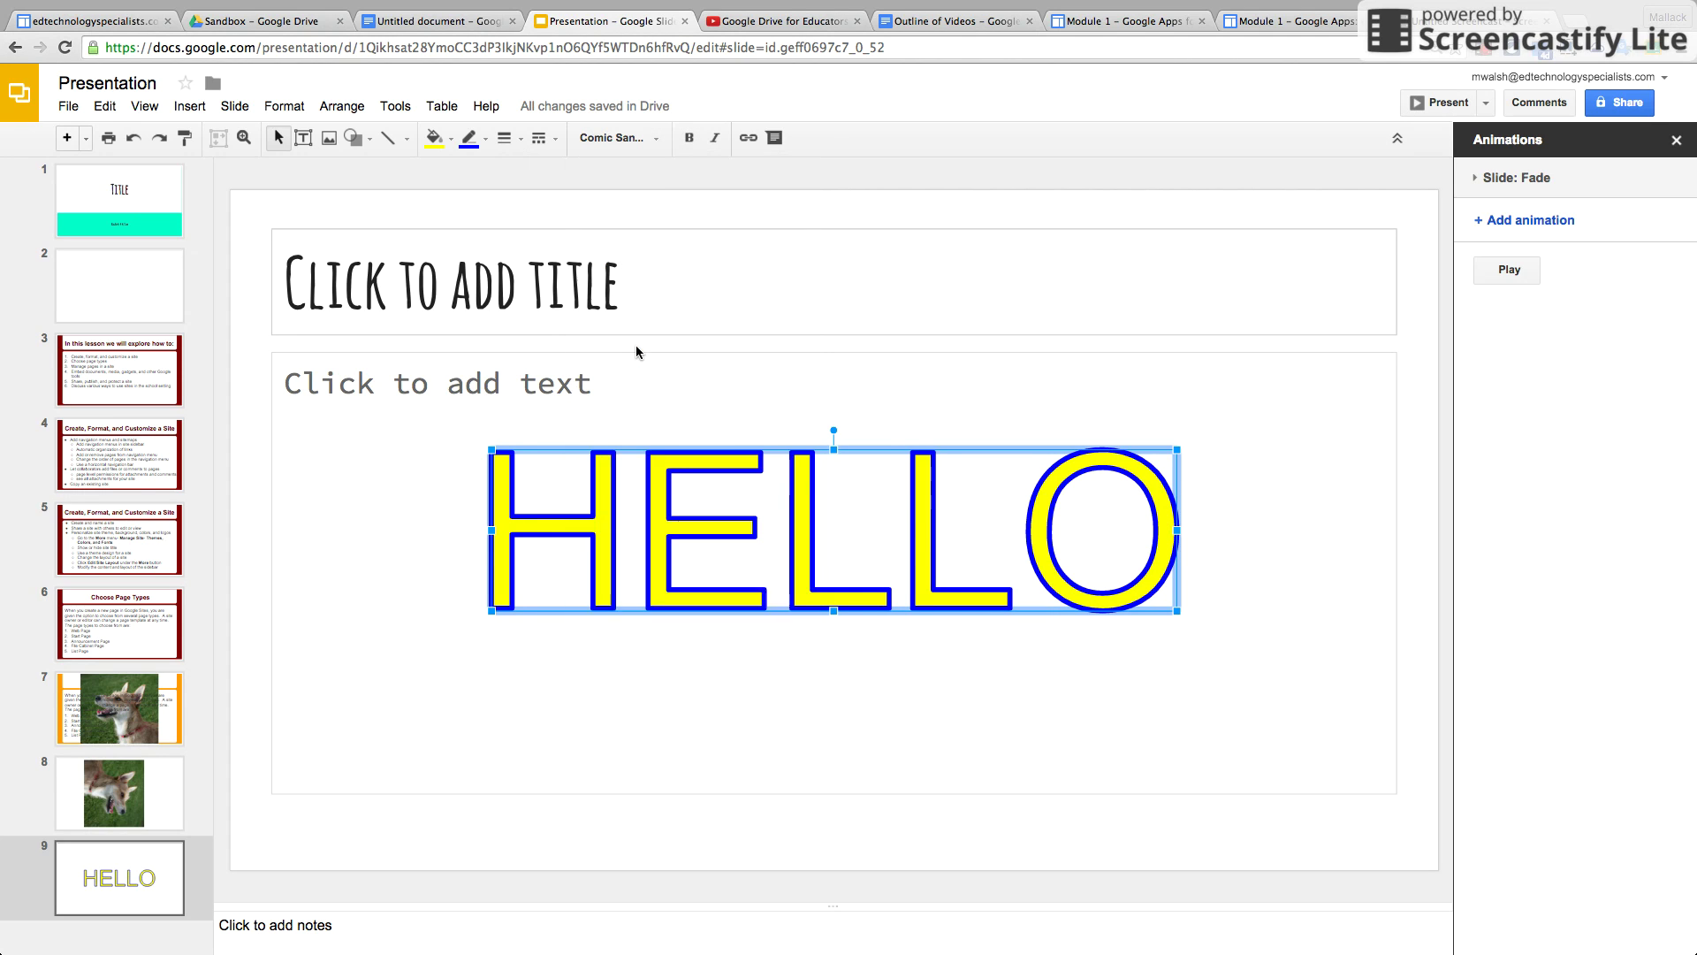
{"action": "left_click", "coordinate": [251, 109]}
- Close the Insert menu and go to slide 5 with the sidebar bullet
{"action": "mouse_move", "coordinate": [193, 107]}
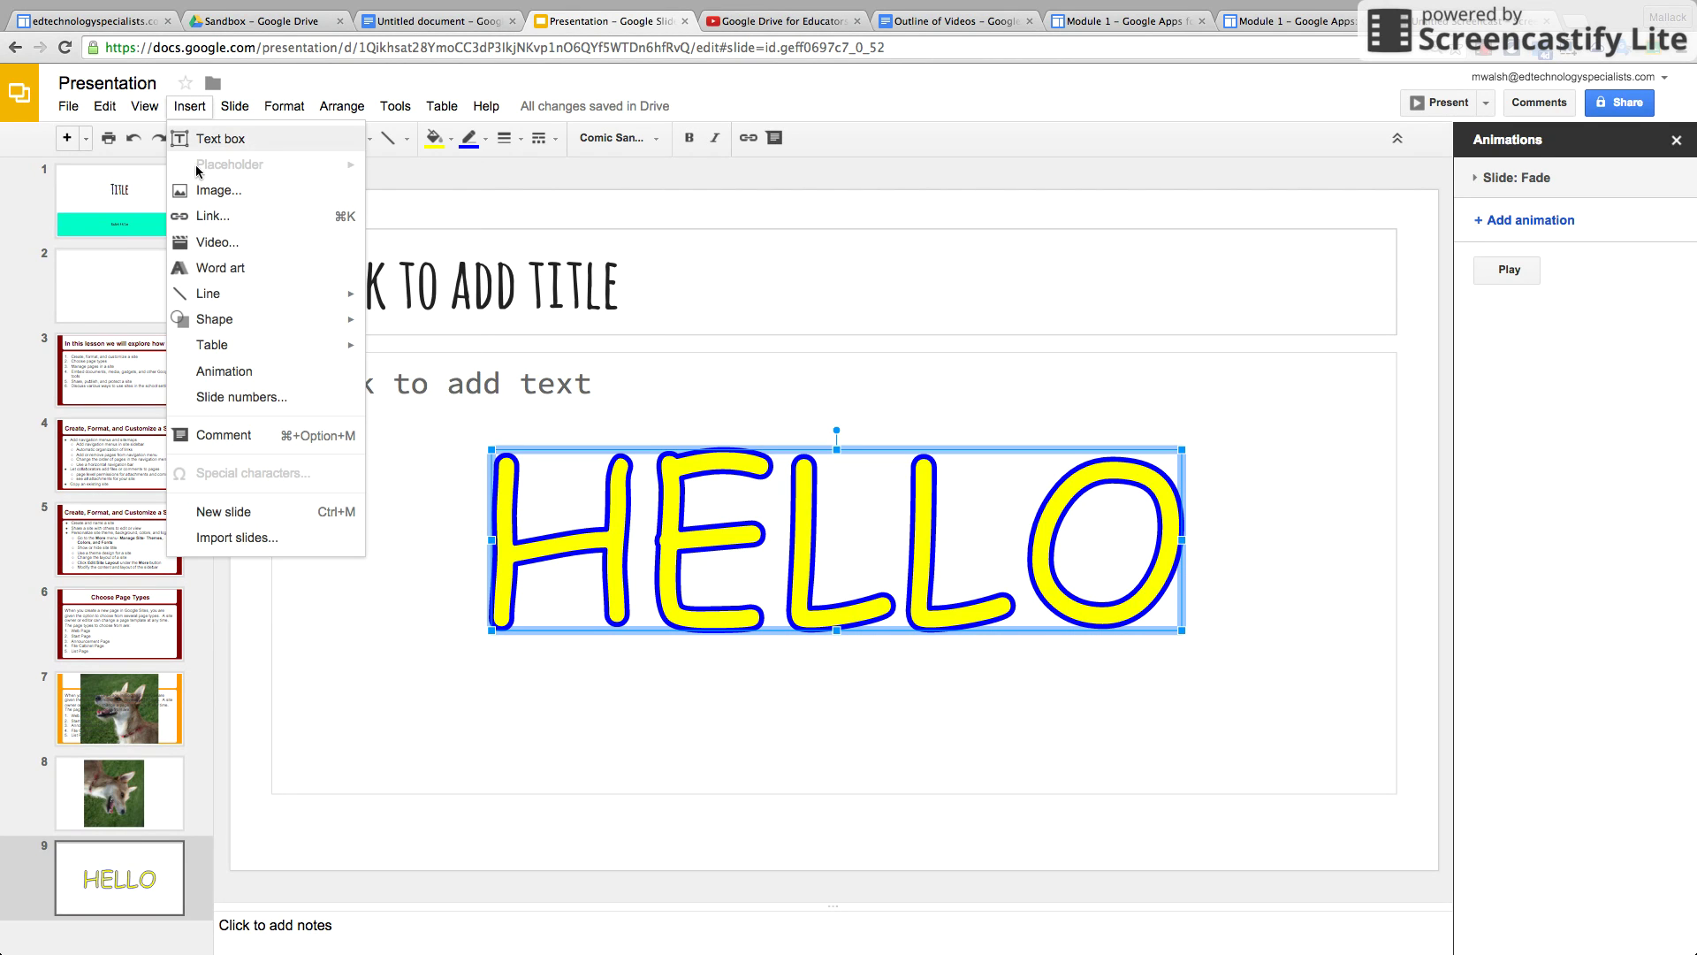
{"action": "mouse_move", "coordinate": [245, 303]}
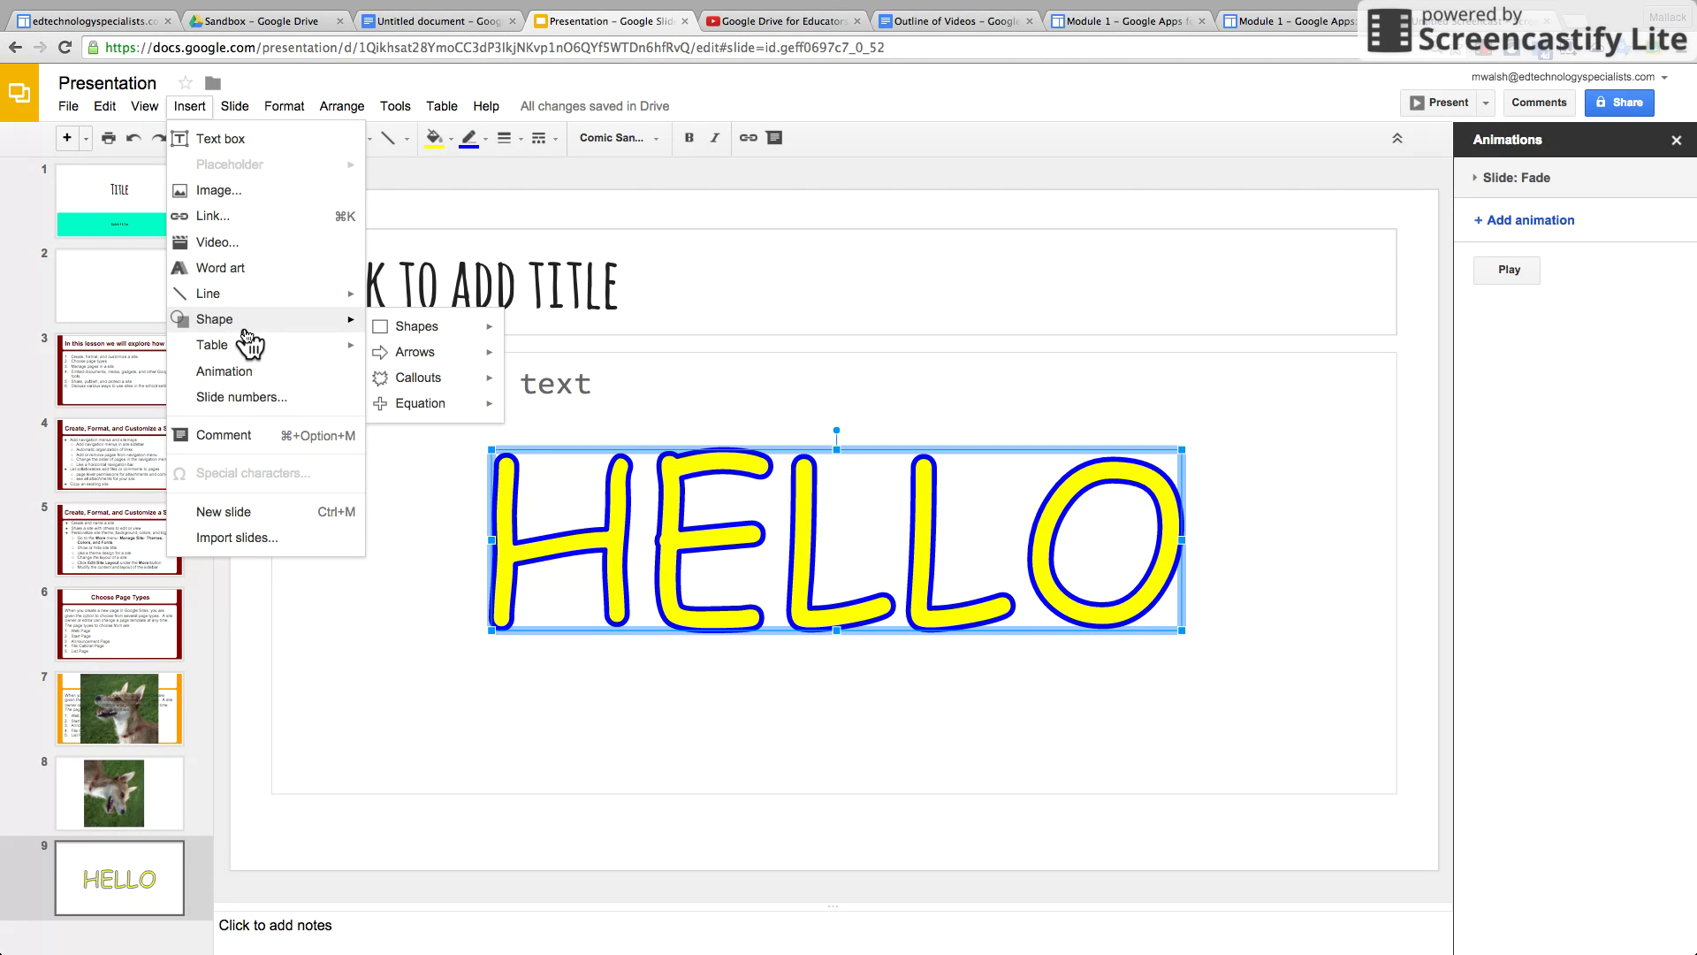
{"action": "left_click", "coordinate": [109, 604]}
{"action": "left_click", "coordinate": [135, 548]}
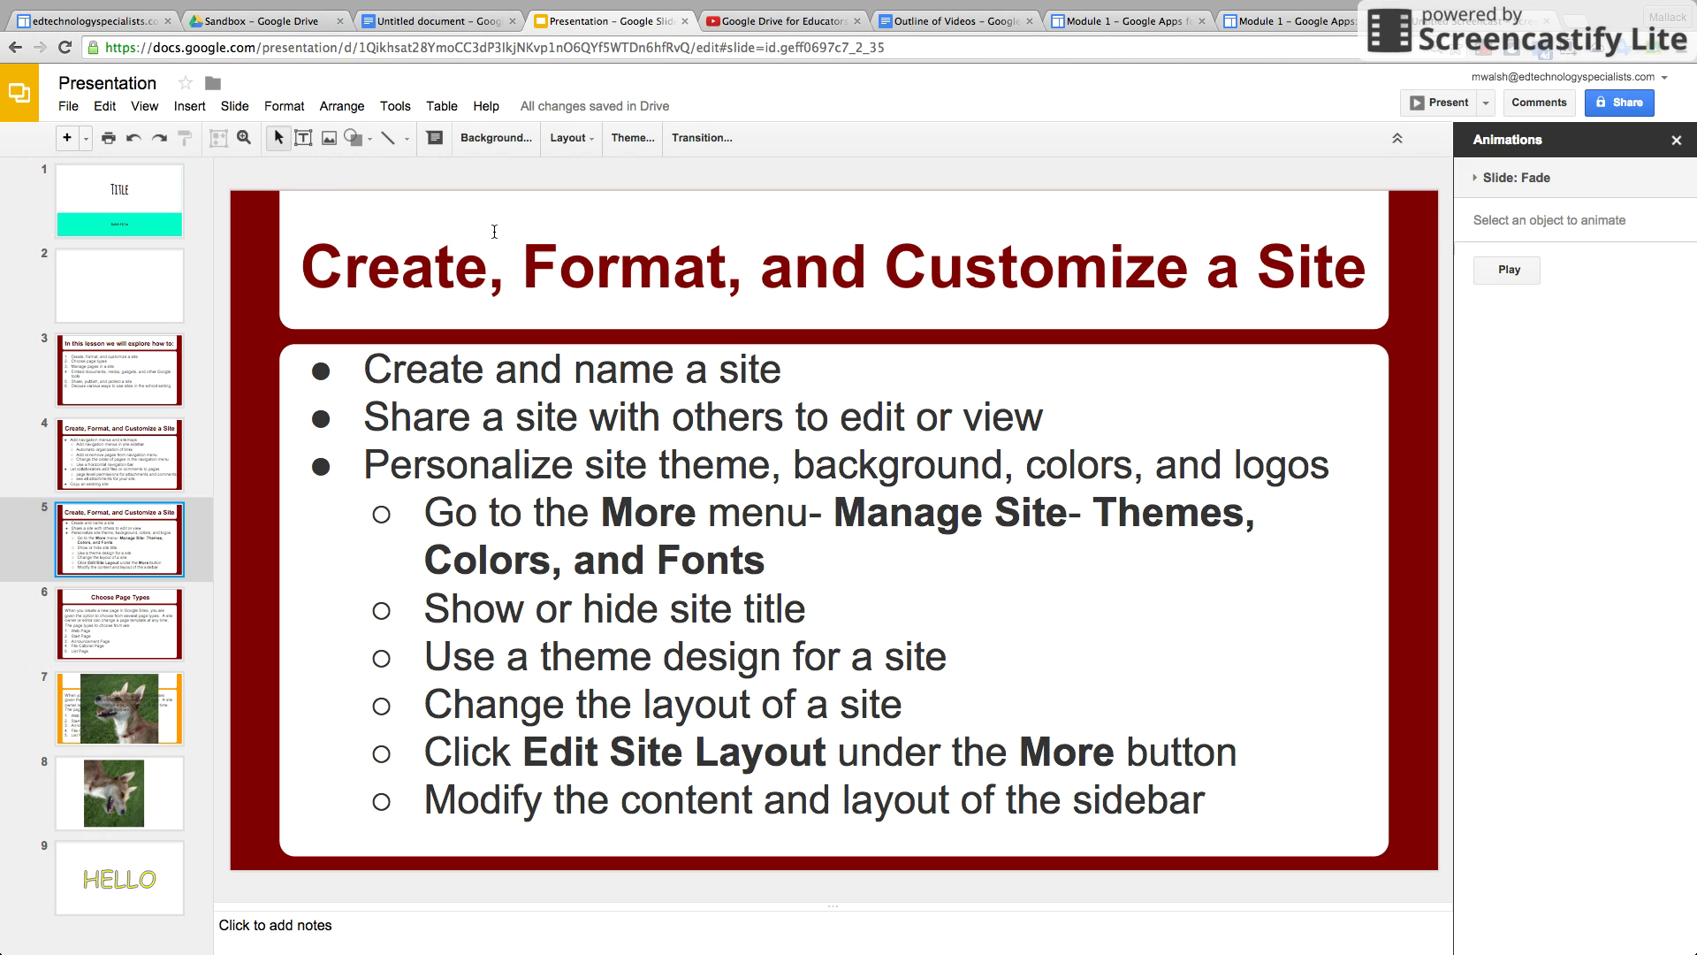
- Draw an oval shape around the word 'sidebar' in the last bullet
{"action": "left_click", "coordinate": [189, 106]}
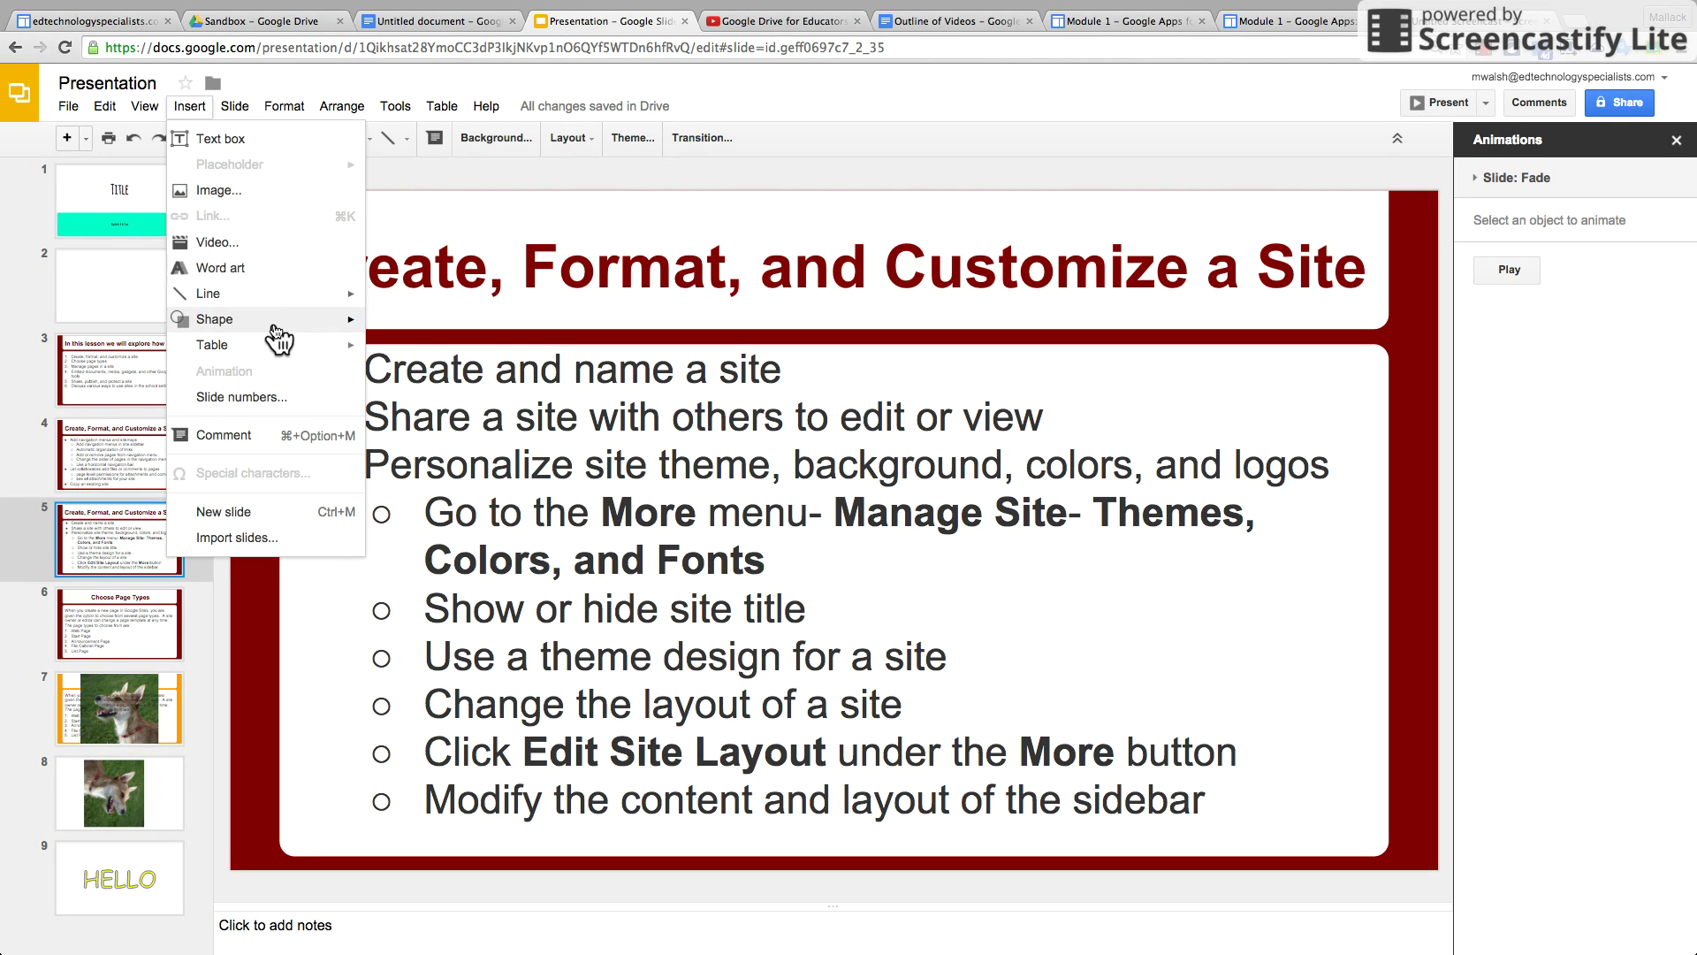
{"action": "mouse_move", "coordinate": [281, 332]}
{"action": "mouse_move", "coordinate": [415, 329]}
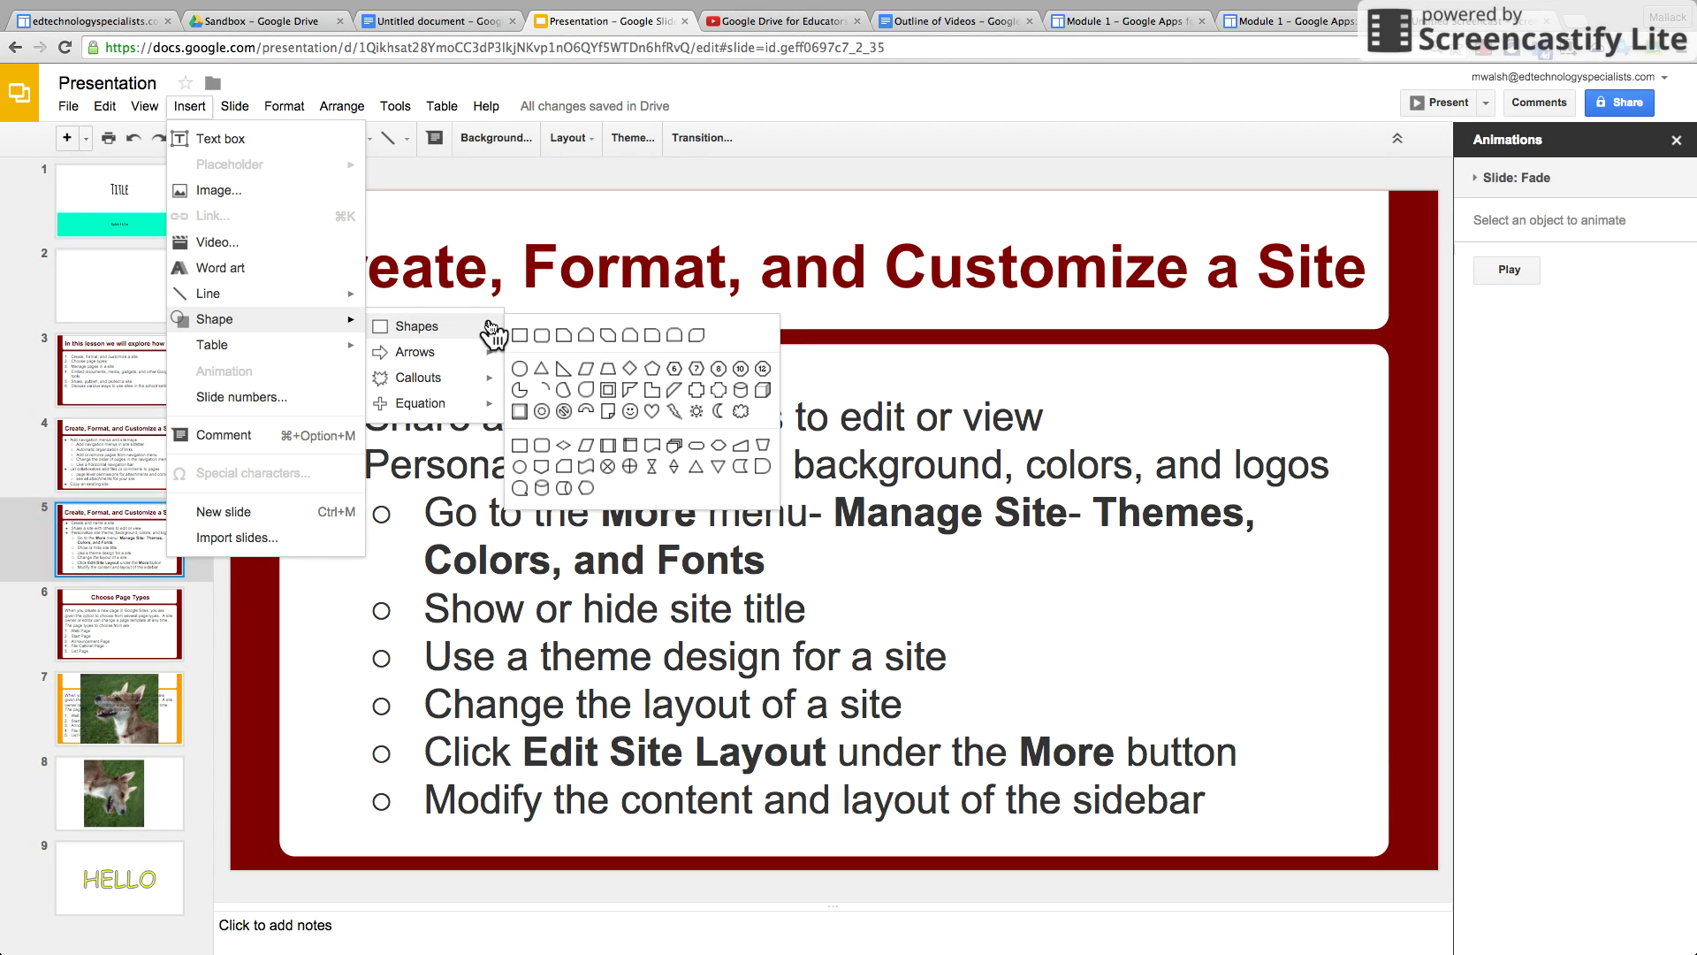
{"action": "left_click", "coordinate": [542, 368]}
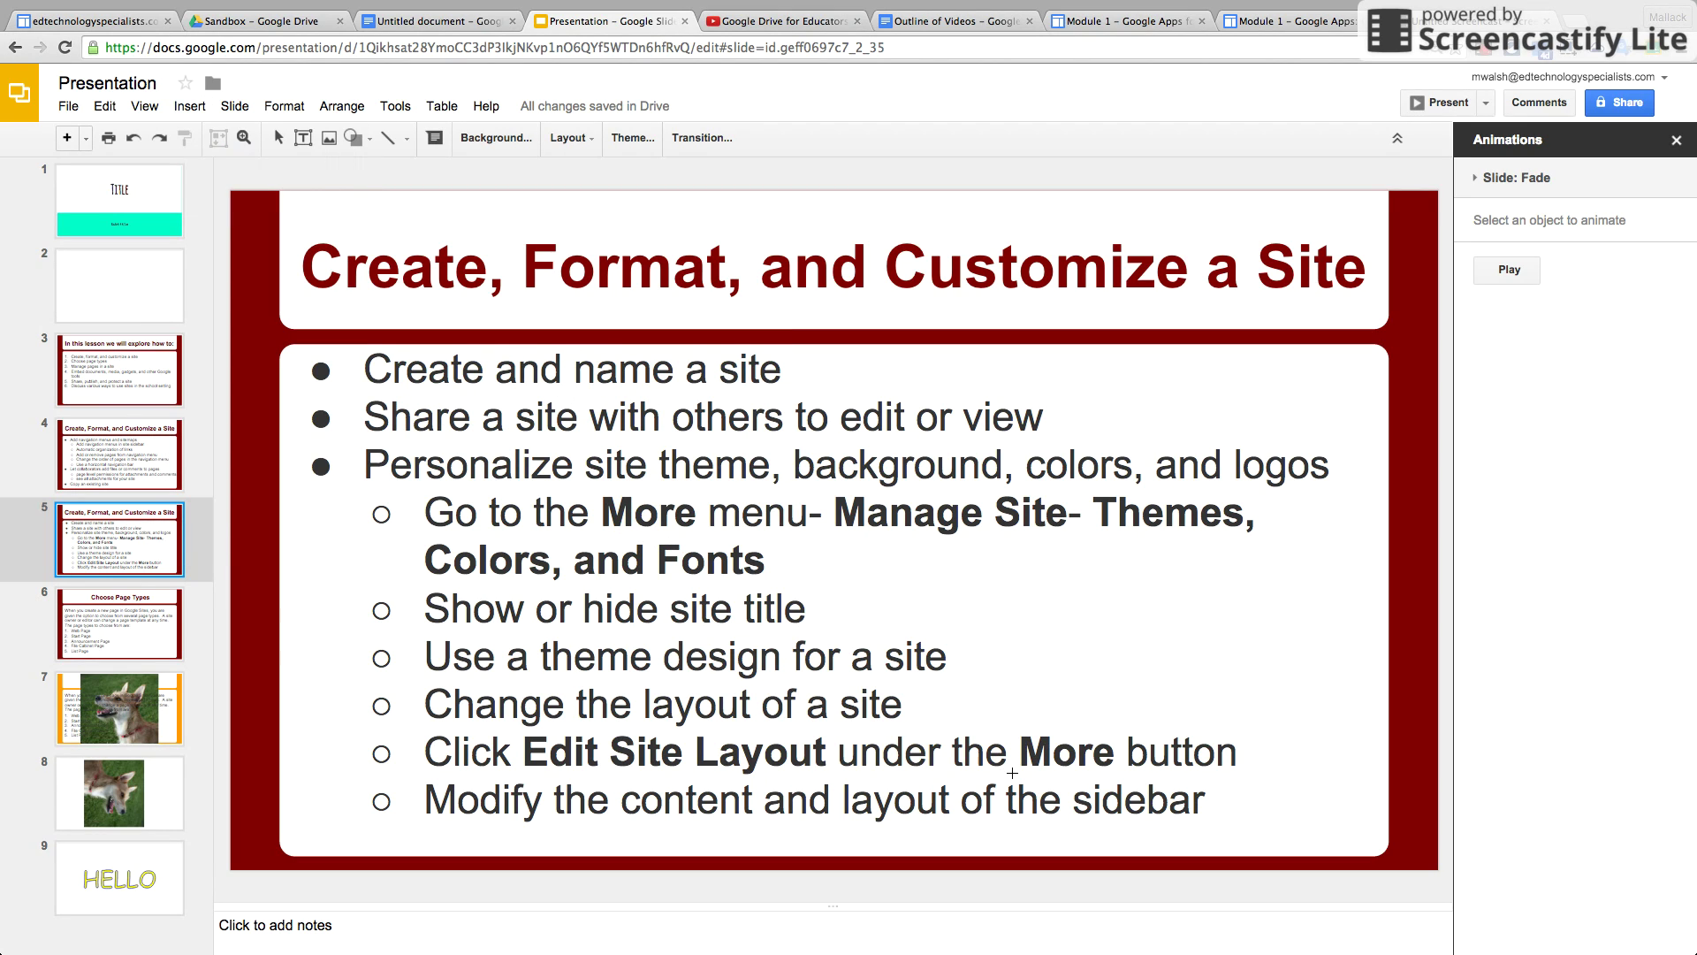
{"action": "left_click_drag", "start_coordinate": [1065, 776], "coordinate": [1228, 843]}
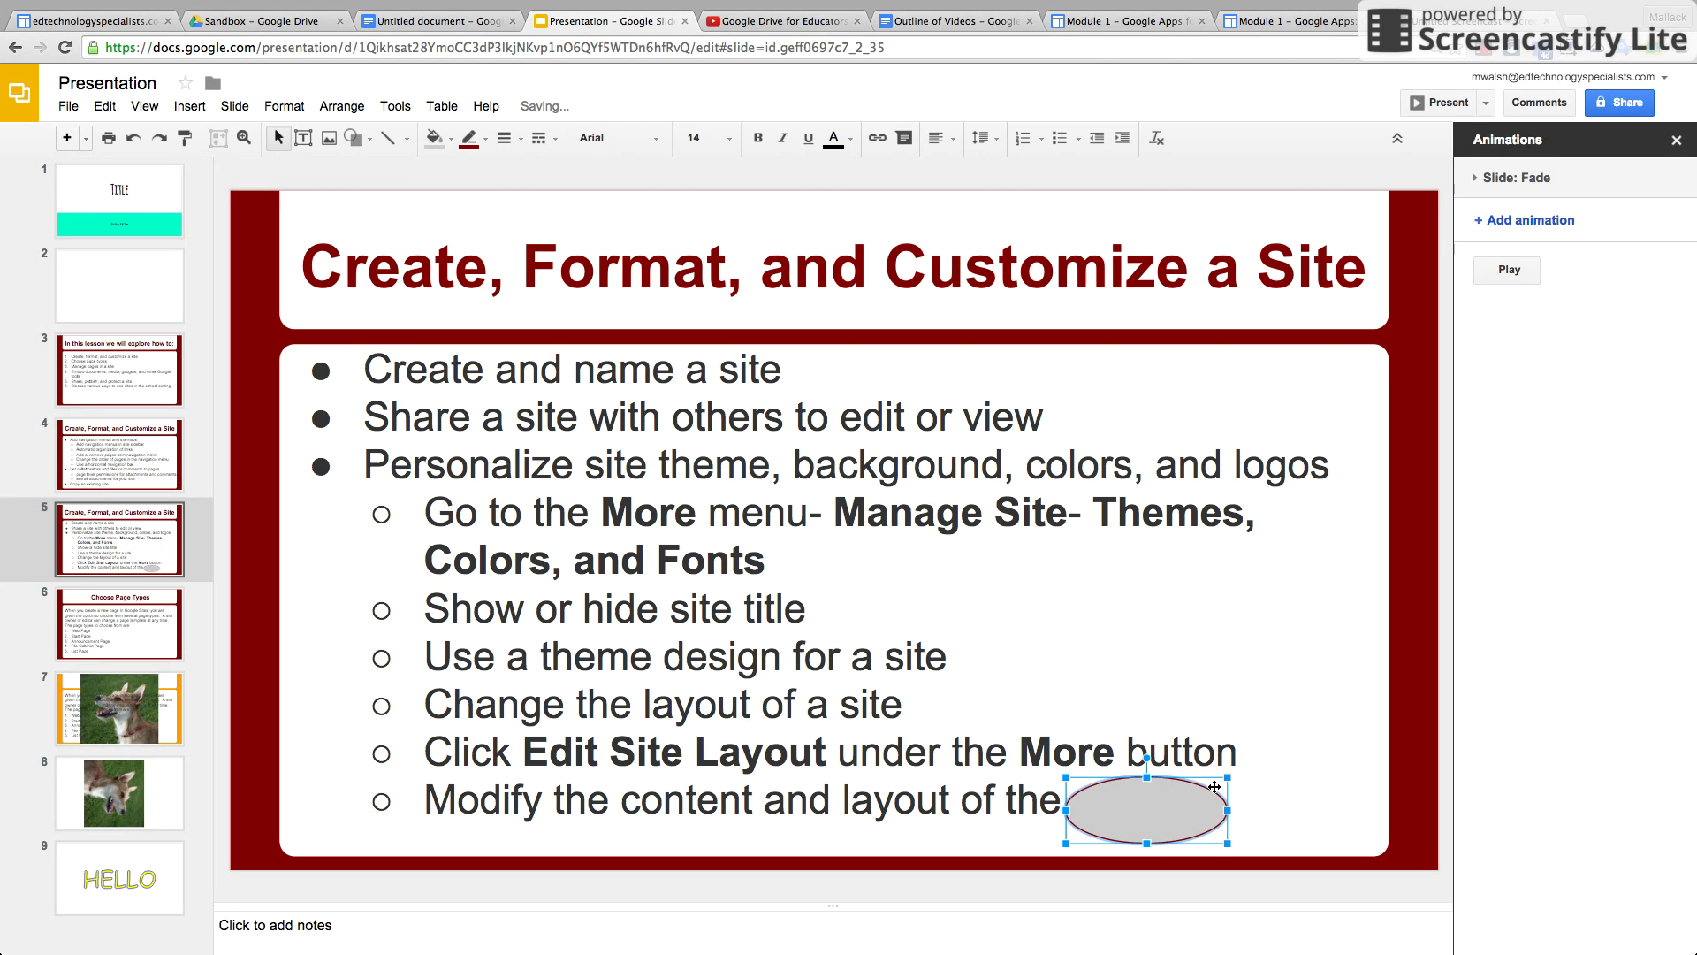
- Nudge the oval slightly, make its fill transparent and its outline red
{"action": "left_click_drag", "start_coordinate": [1214, 786], "coordinate": [1209, 782]}
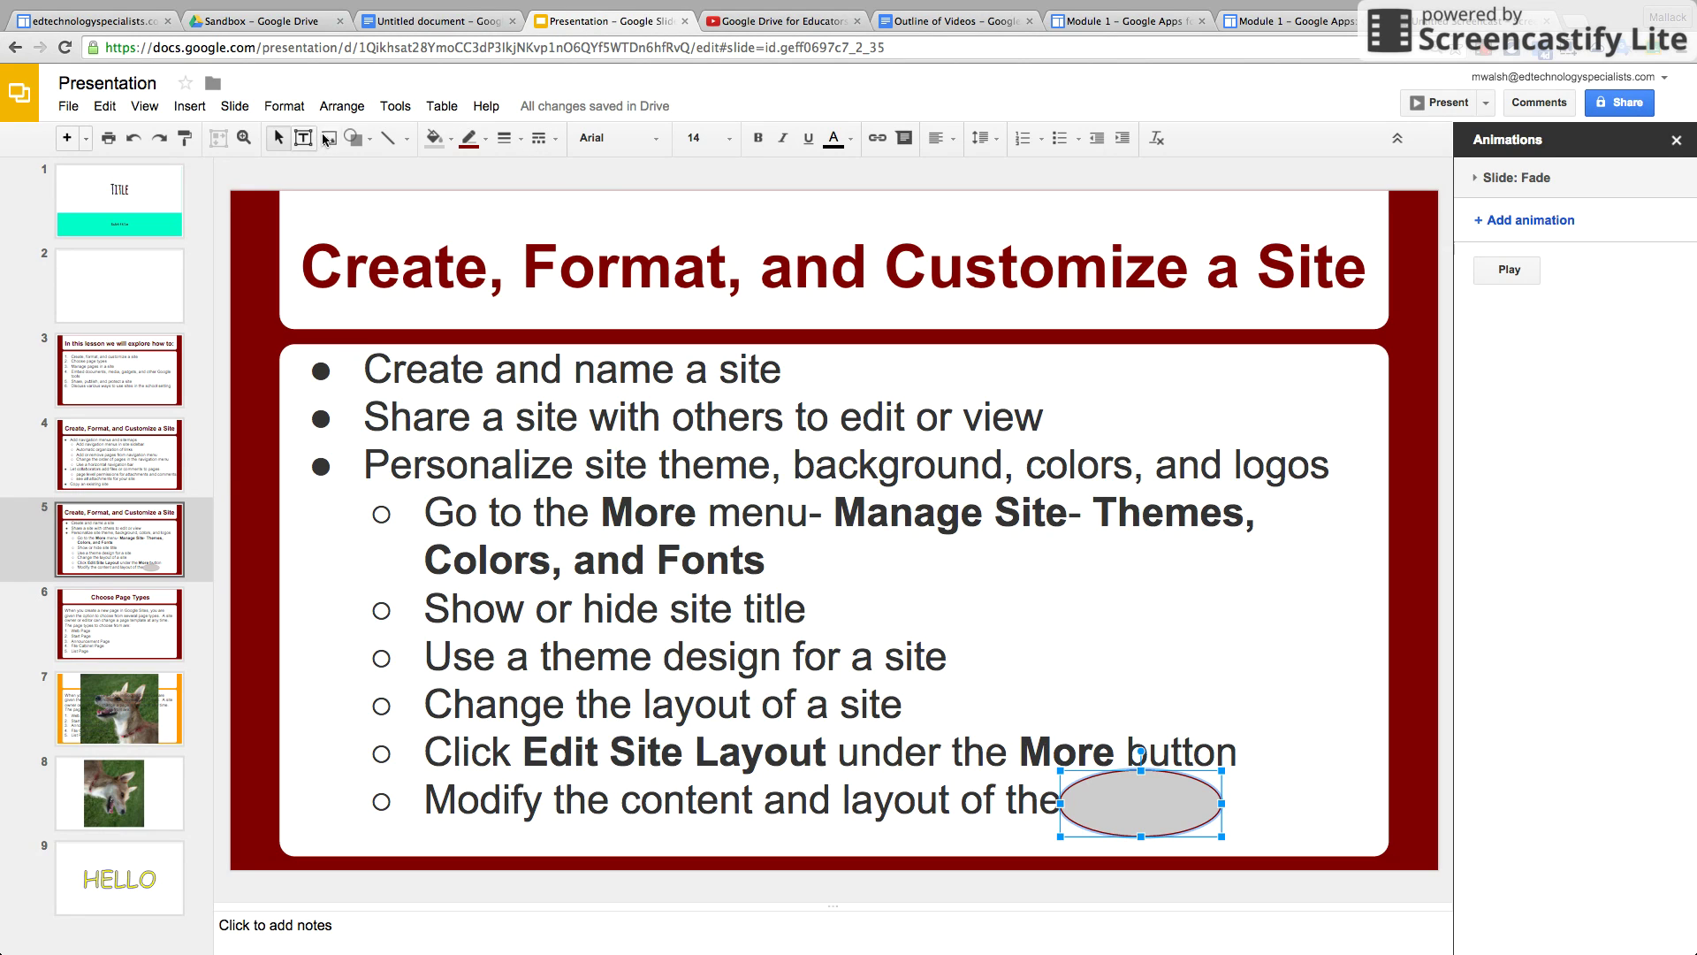
{"action": "left_click", "coordinate": [446, 142]}
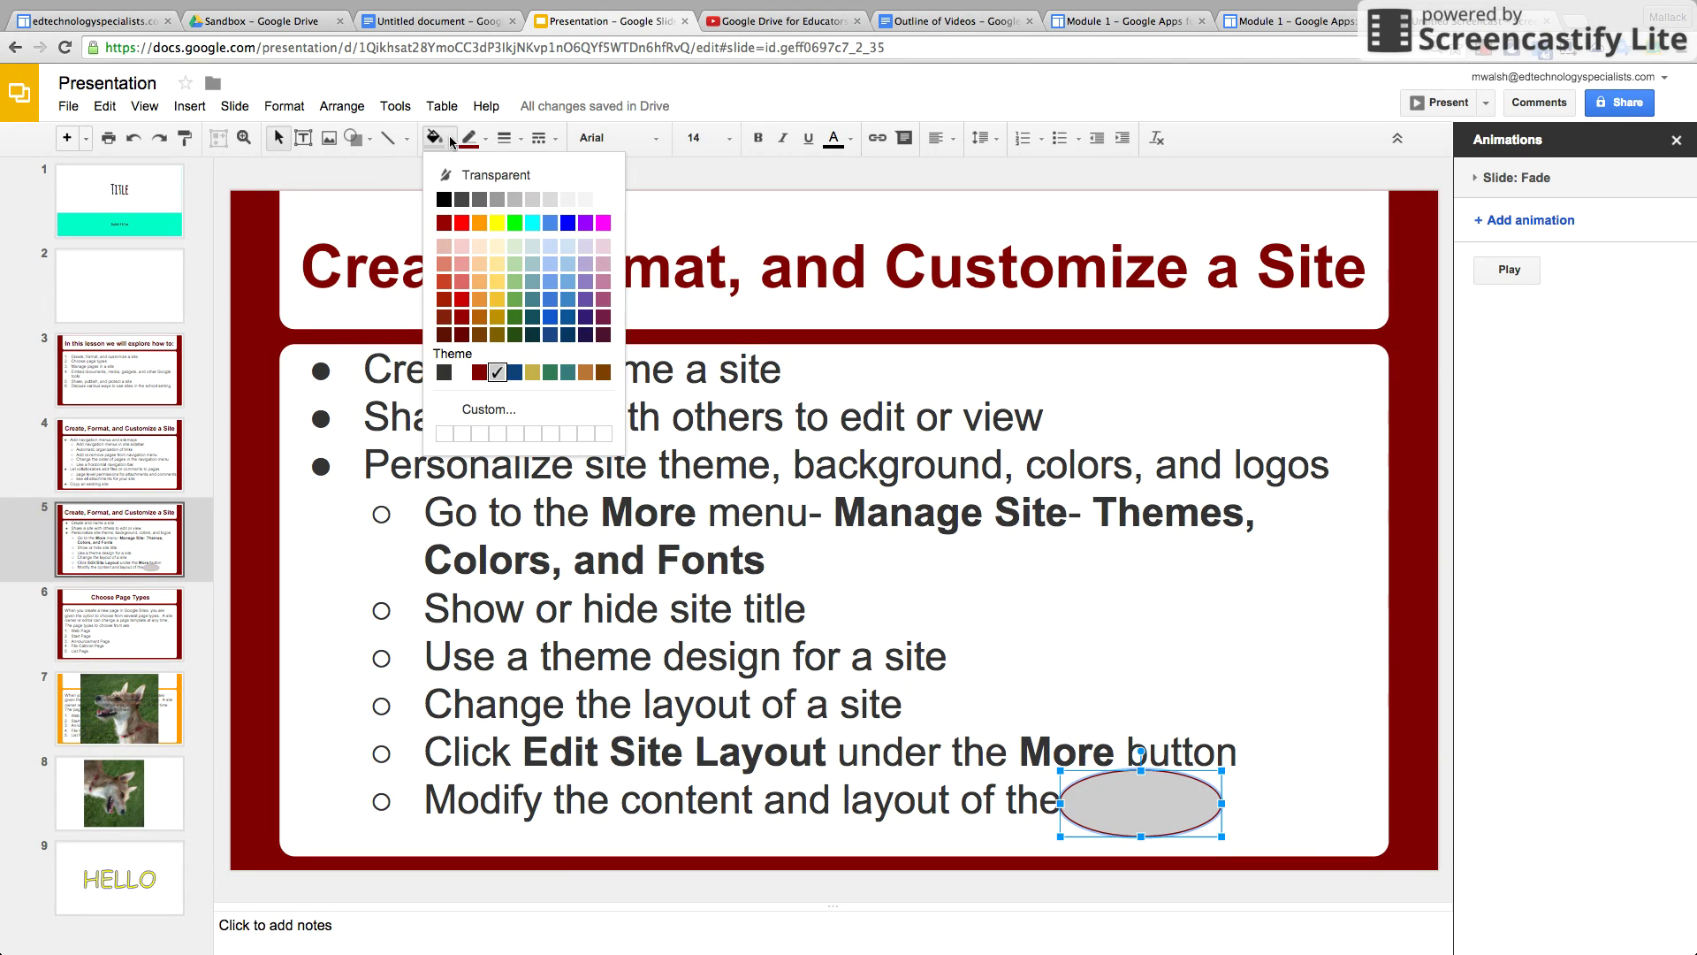
{"action": "left_click", "coordinate": [491, 179]}
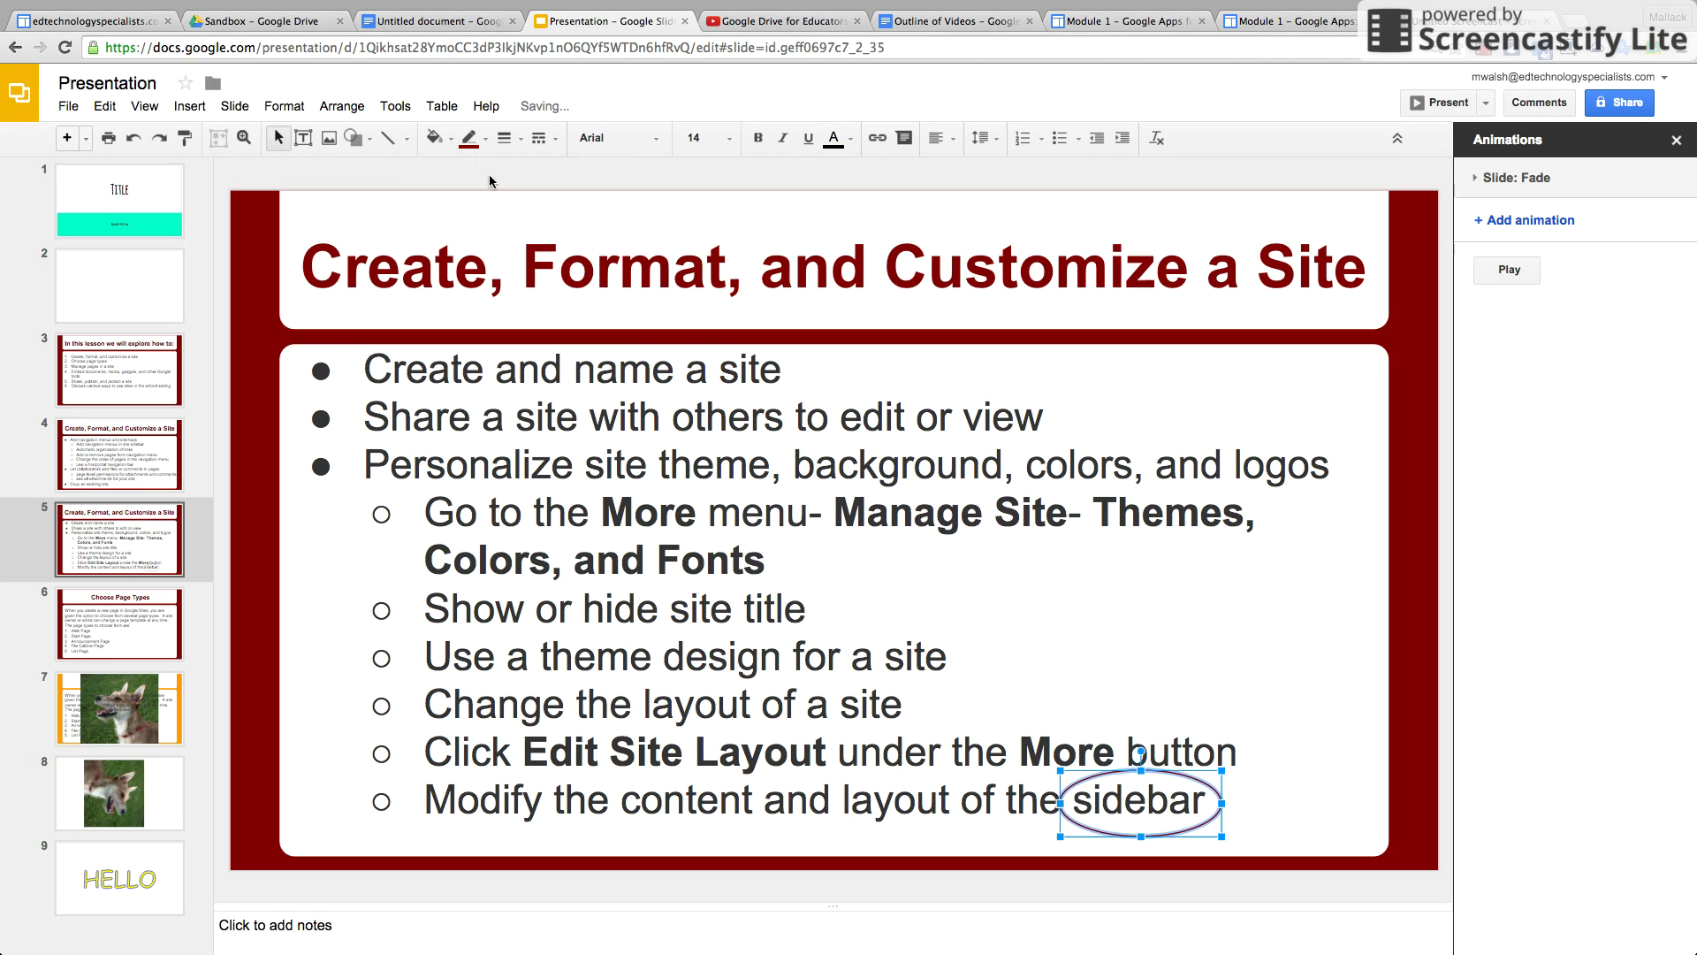
{"action": "left_click", "coordinate": [469, 139]}
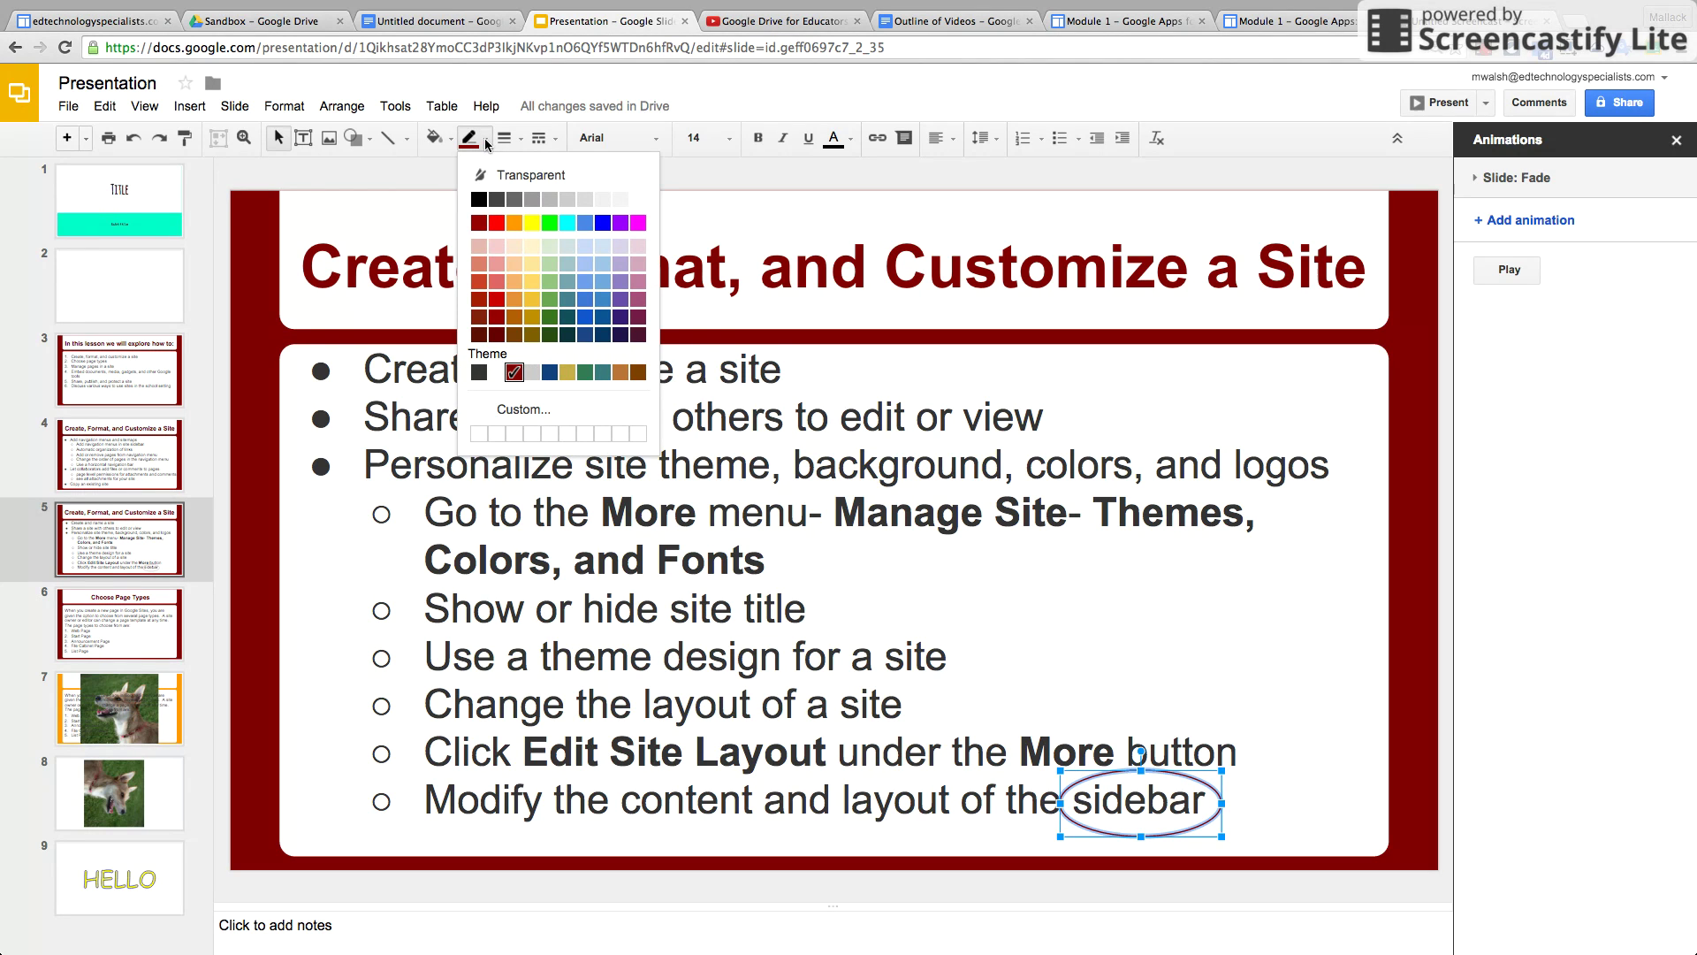
{"action": "left_click", "coordinate": [496, 224]}
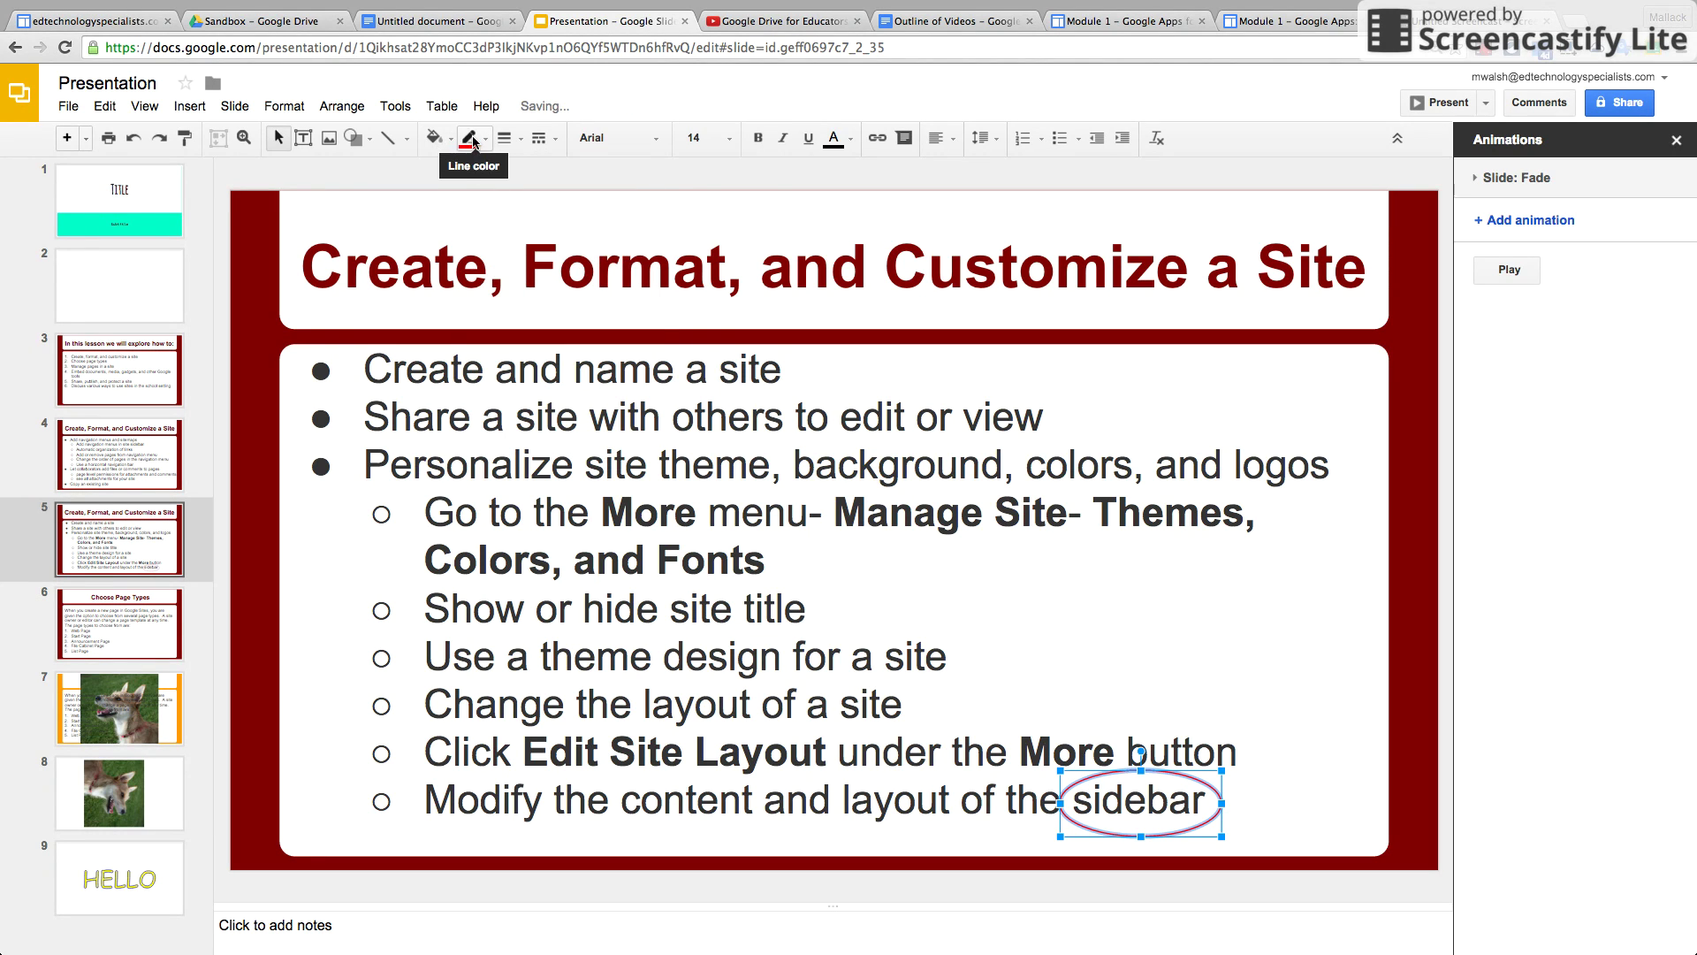
- Set the oval outline to 3px, try a dotted dash, then revert to solid
{"action": "left_click", "coordinate": [505, 139]}
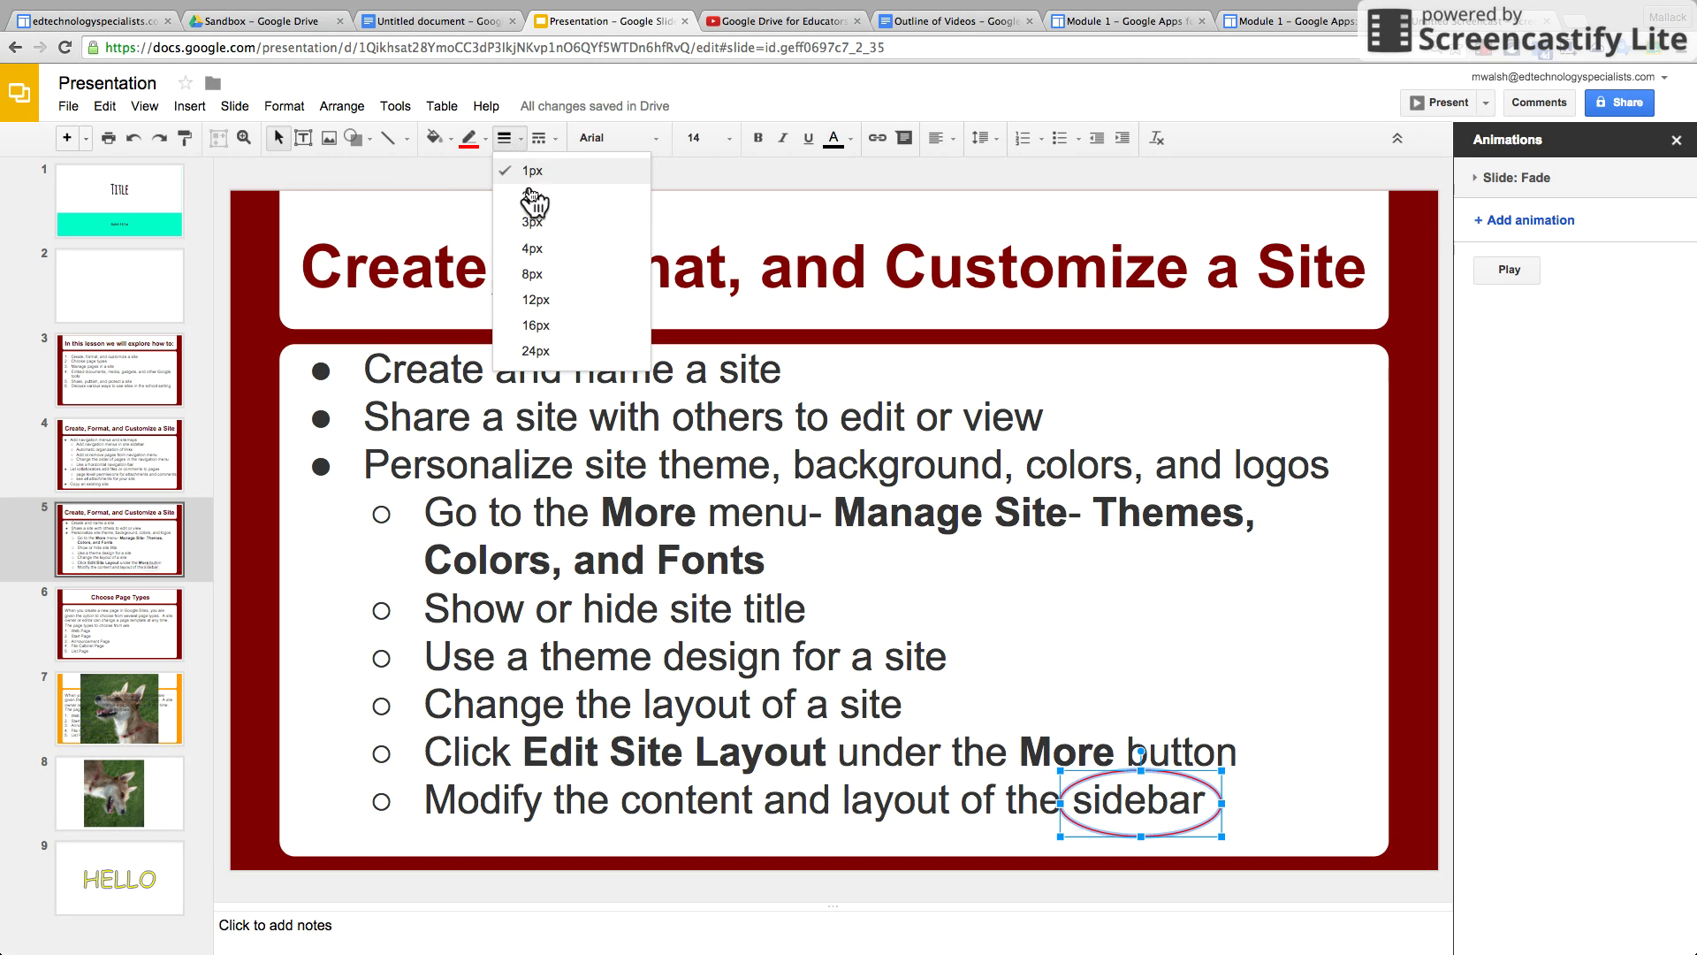
{"action": "left_click", "coordinate": [537, 222]}
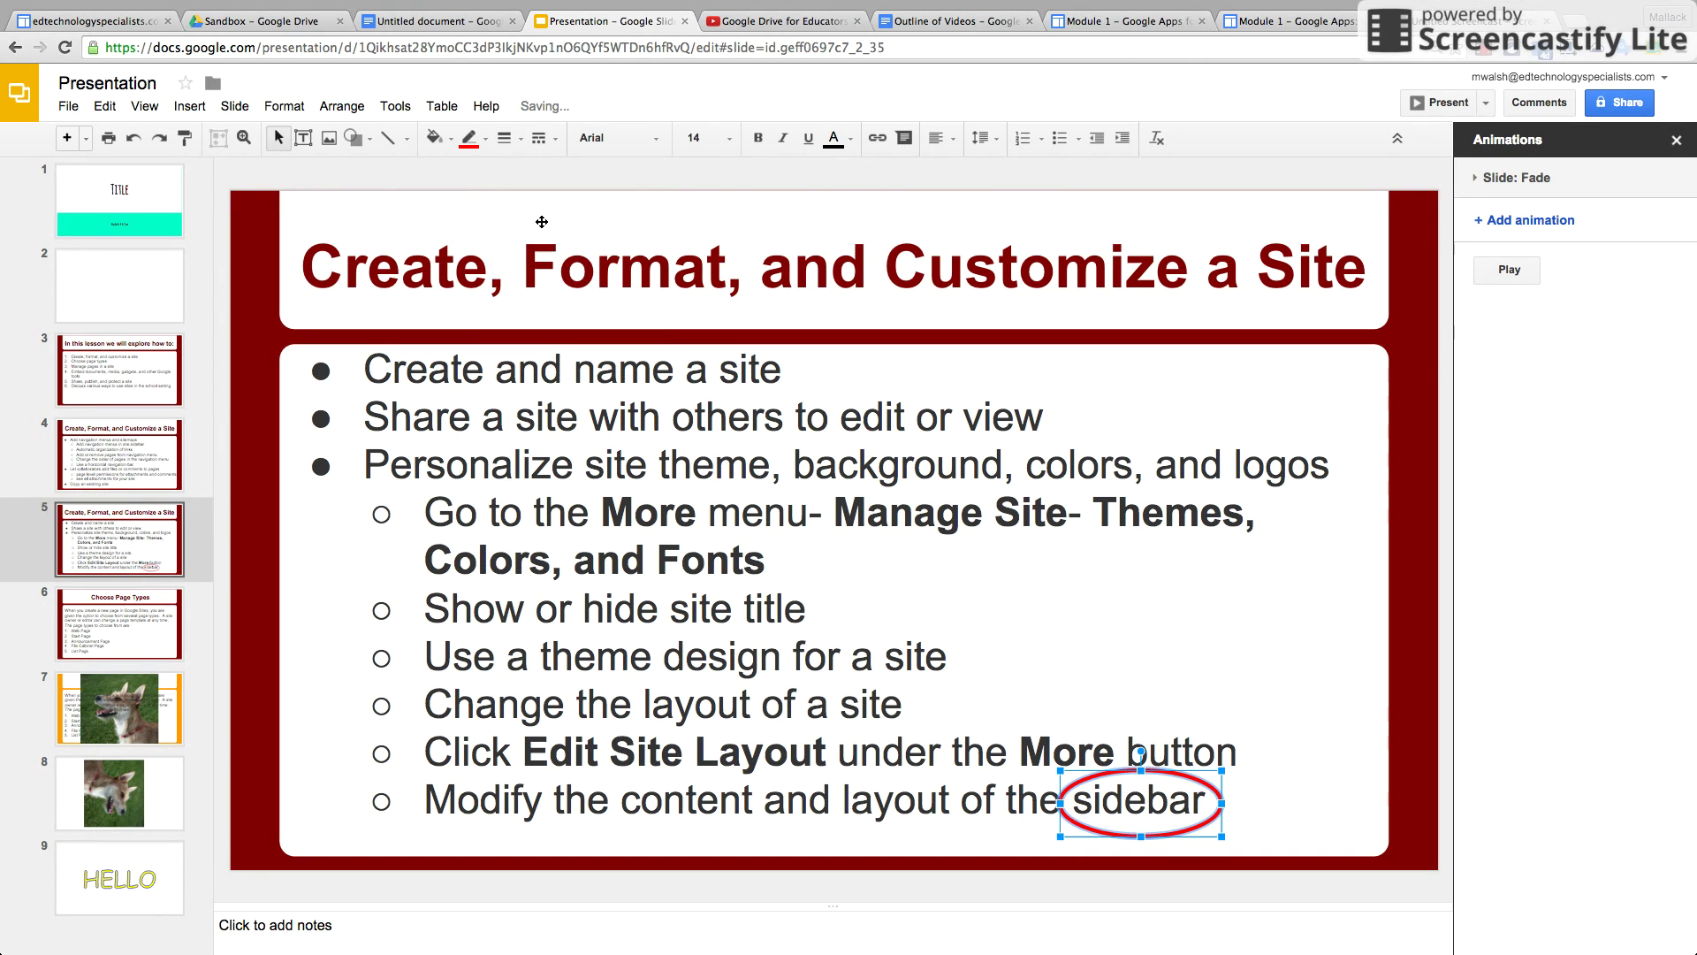
{"action": "left_click", "coordinate": [557, 140]}
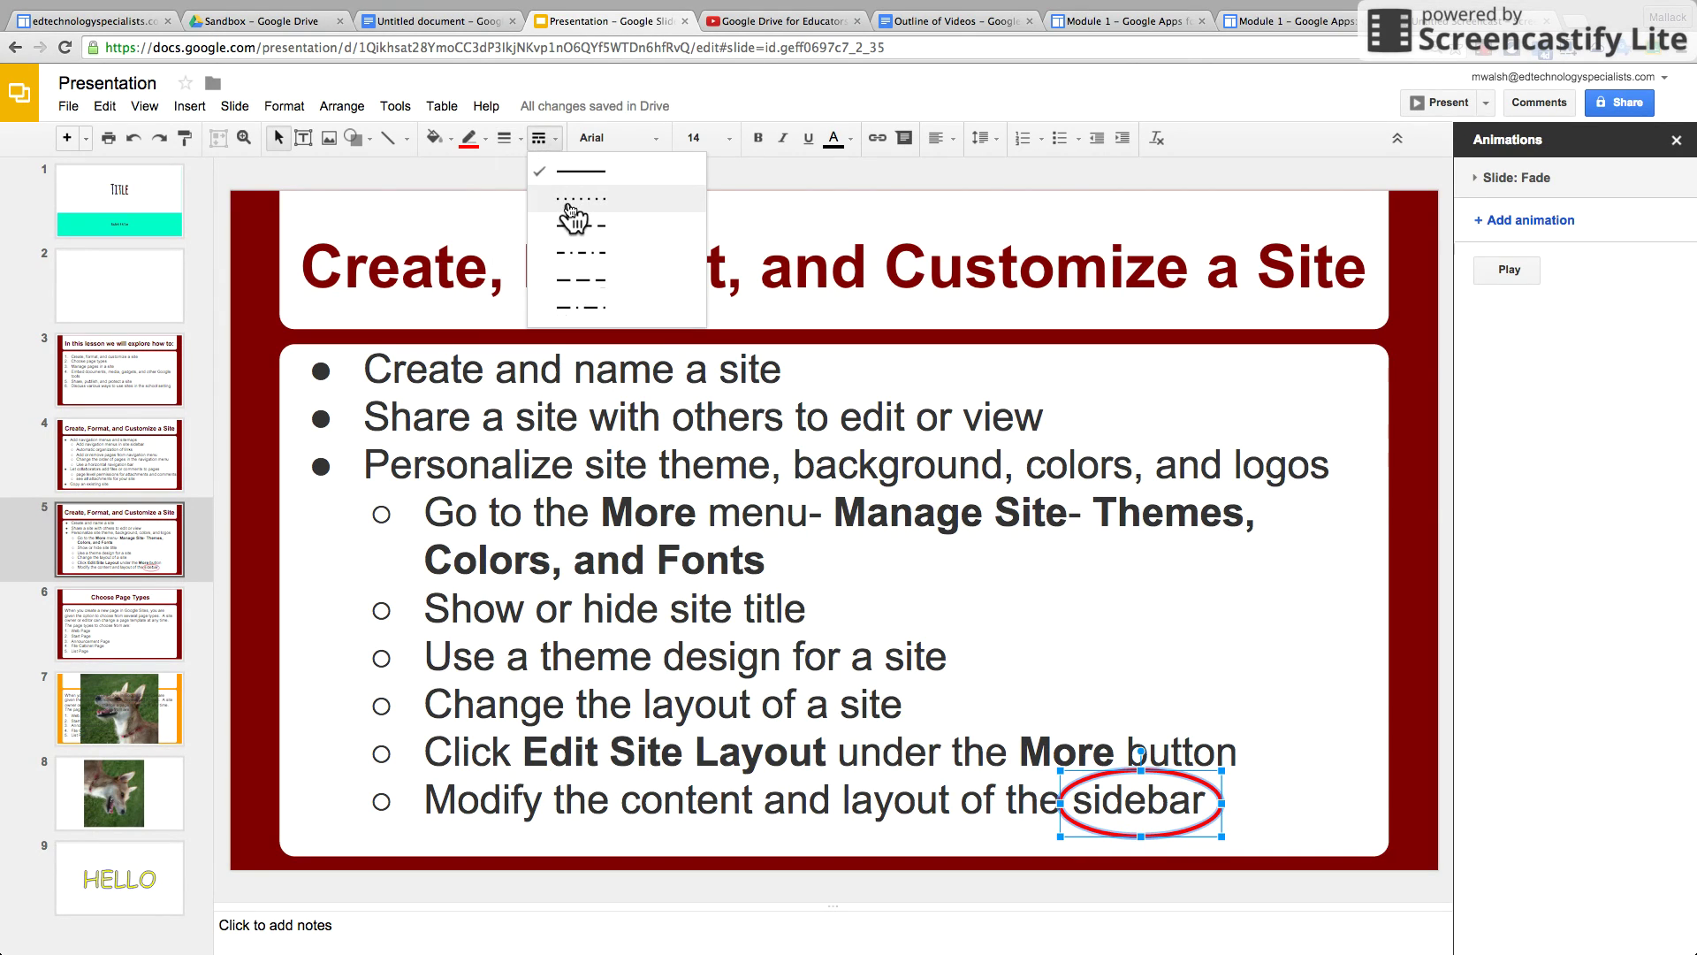
{"action": "left_click", "coordinate": [568, 208]}
{"action": "left_click", "coordinate": [557, 140]}
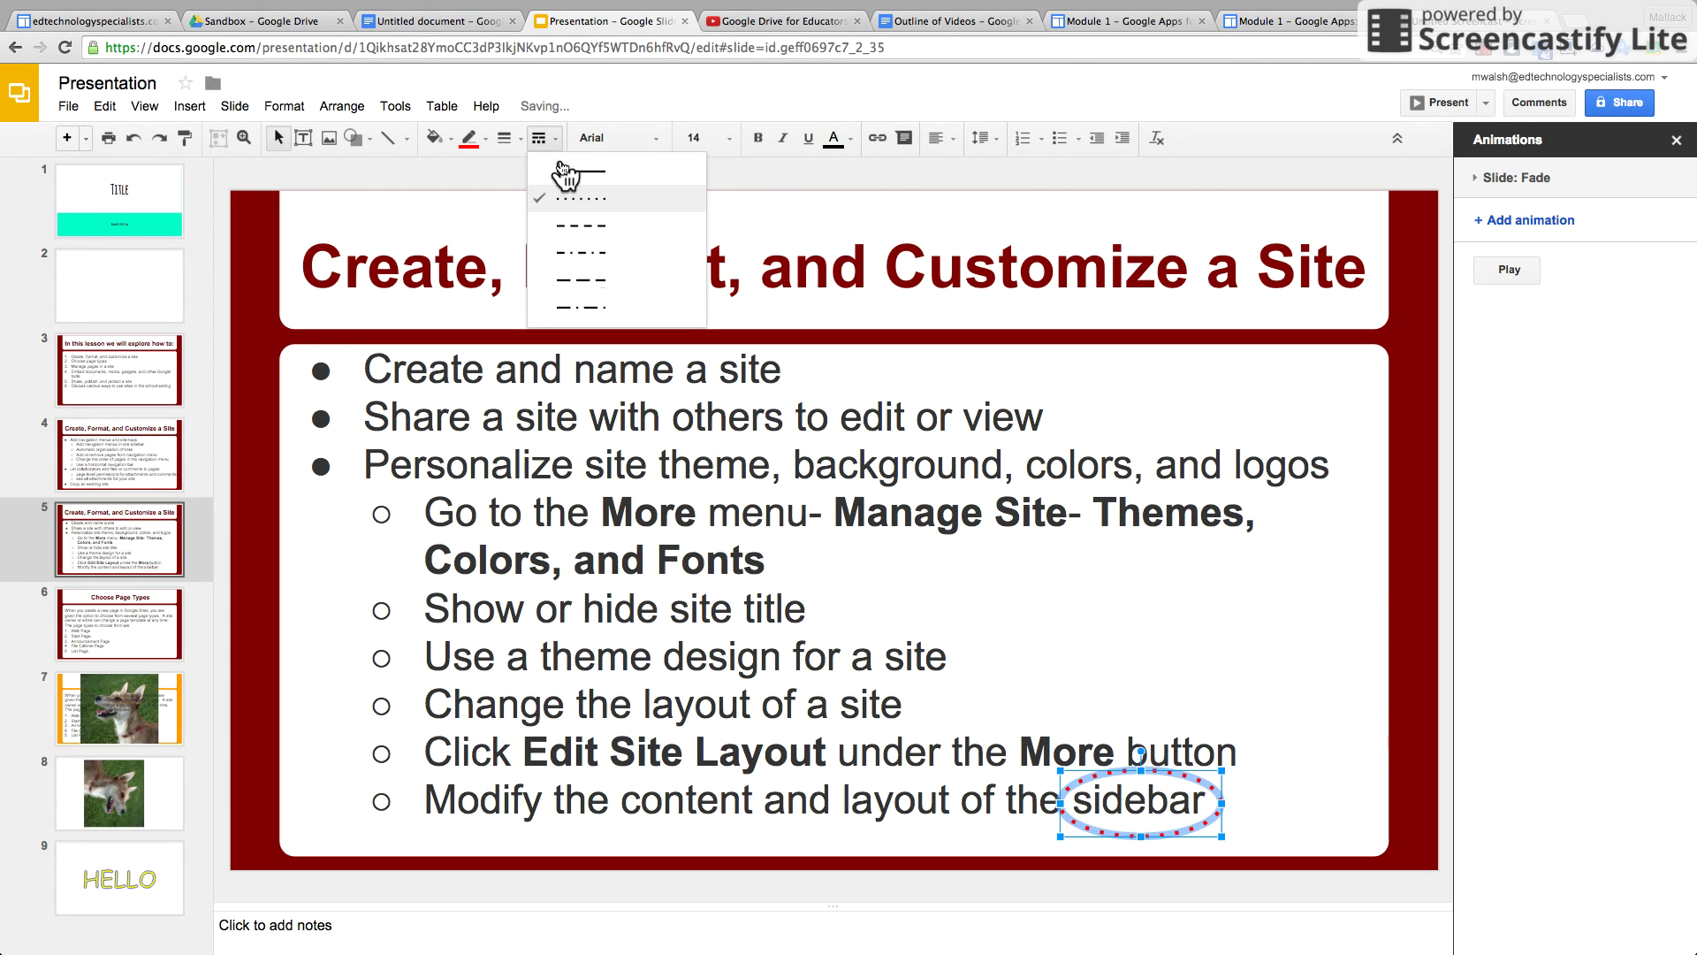
{"action": "left_click", "coordinate": [560, 168]}
{"action": "left_click", "coordinate": [1171, 707]}
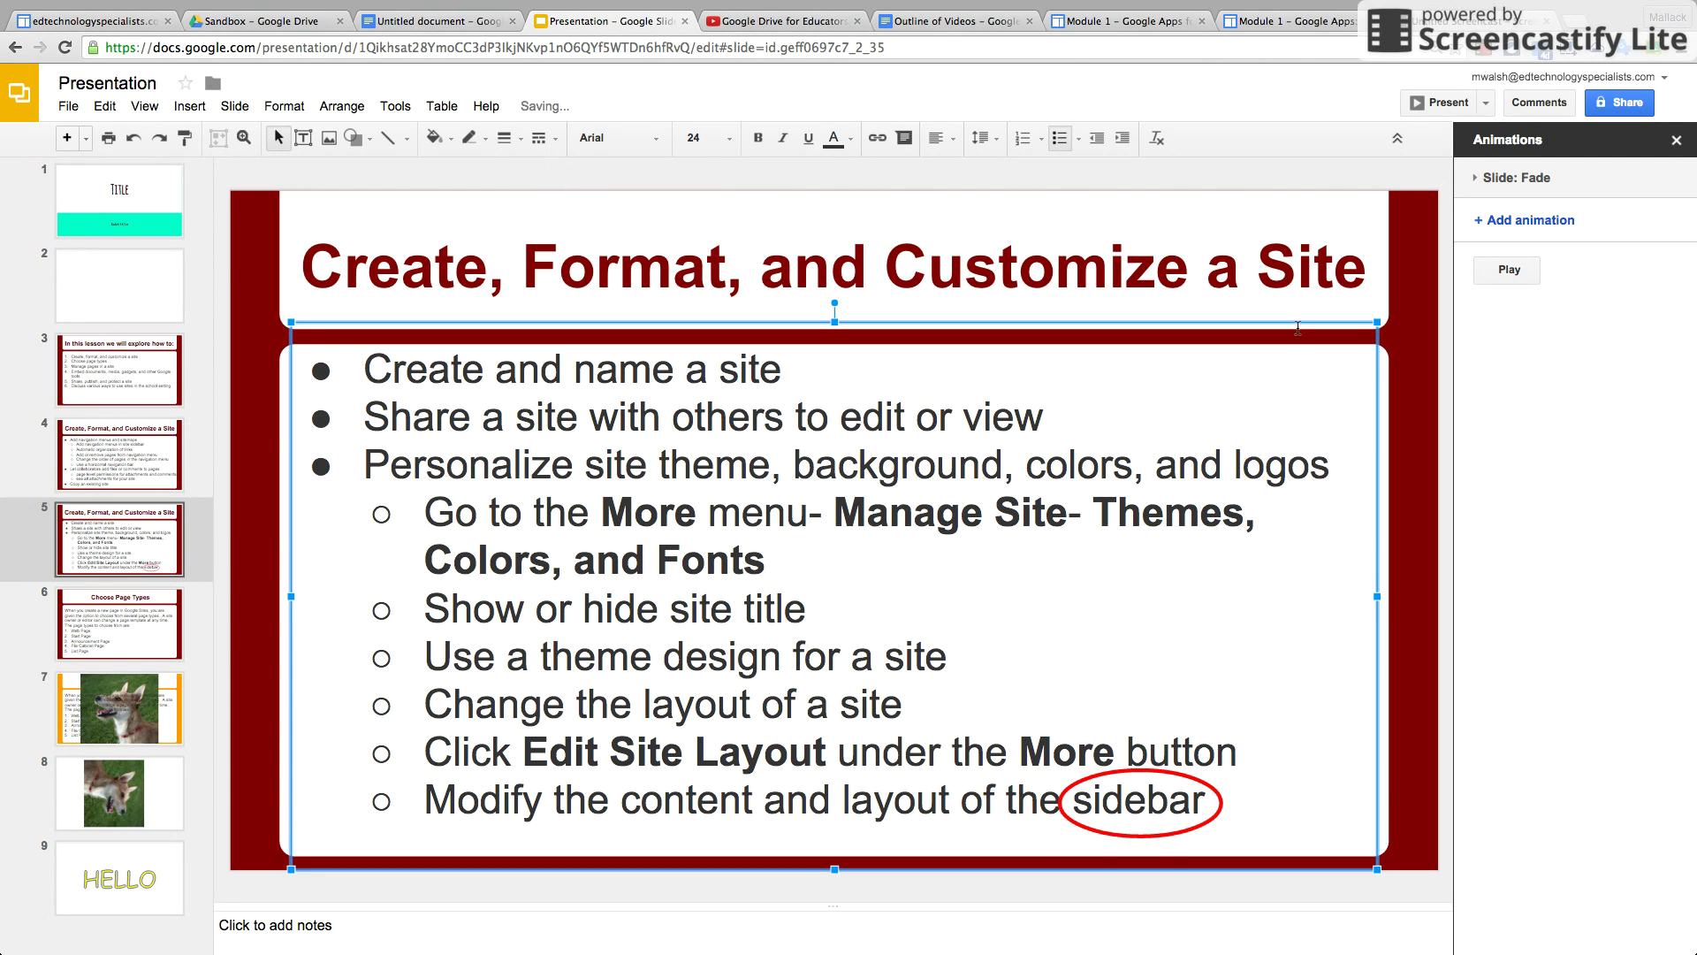
- Preview slide 5 full screen, then resize the red oval to fit snugly around 'sidebar'
{"action": "left_click", "coordinate": [1430, 104]}
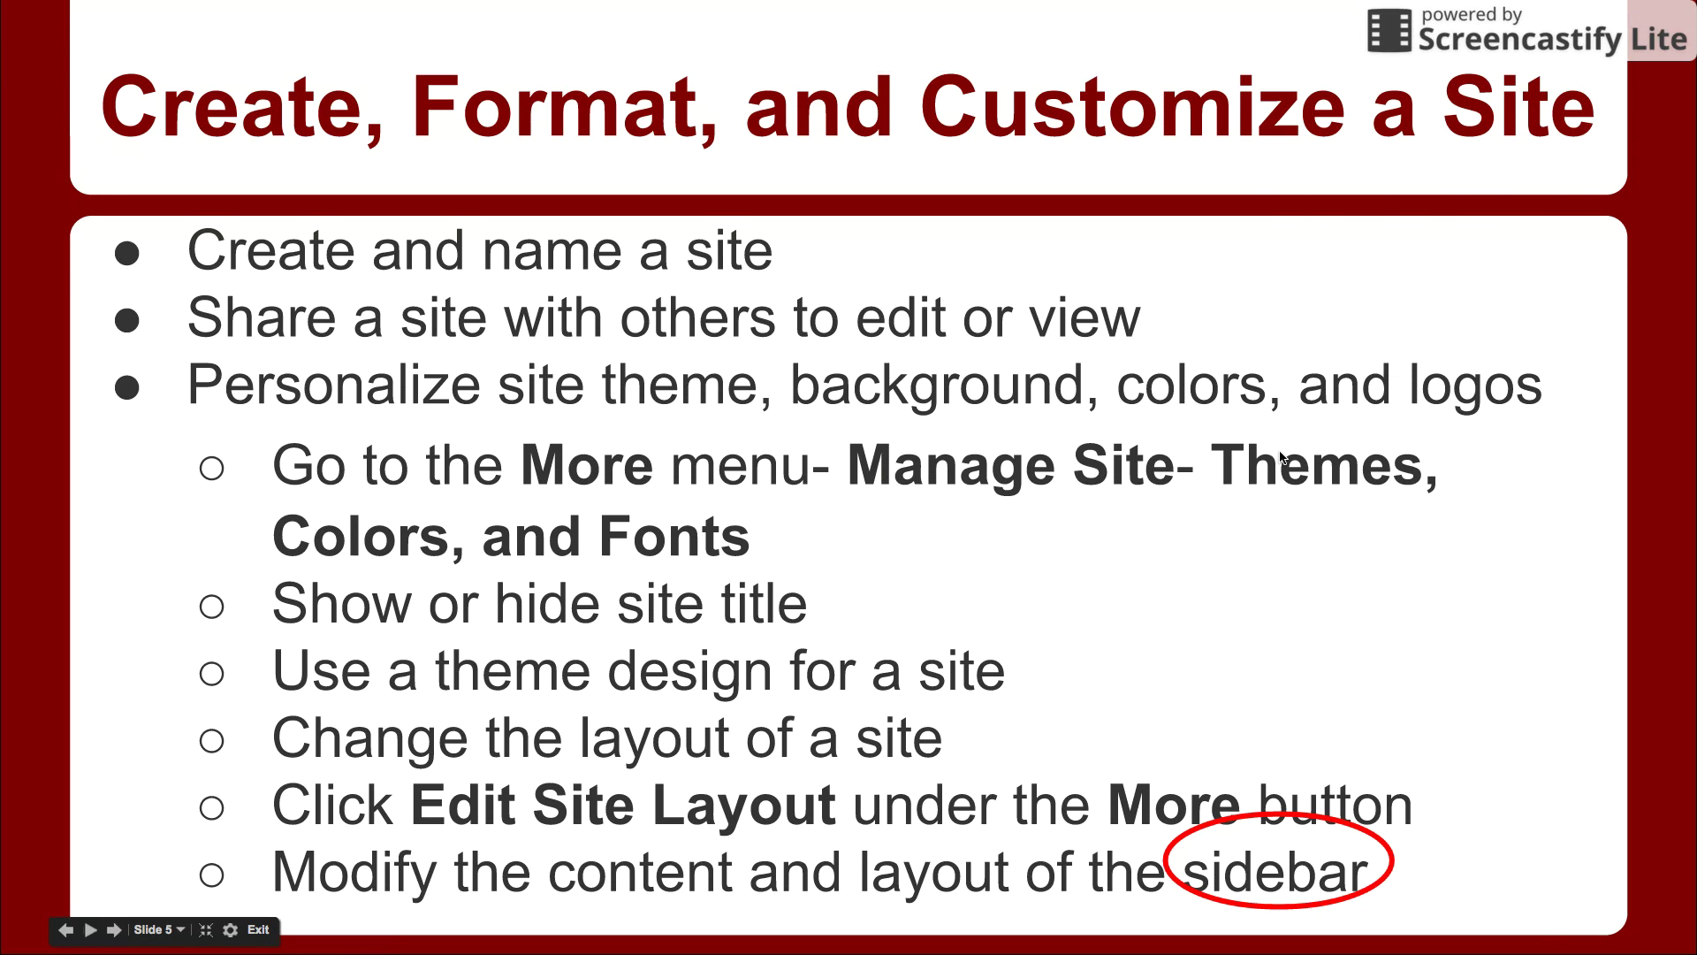
{"action": "key", "text": "Escape"}
{"action": "left_click", "coordinate": [1167, 804]}
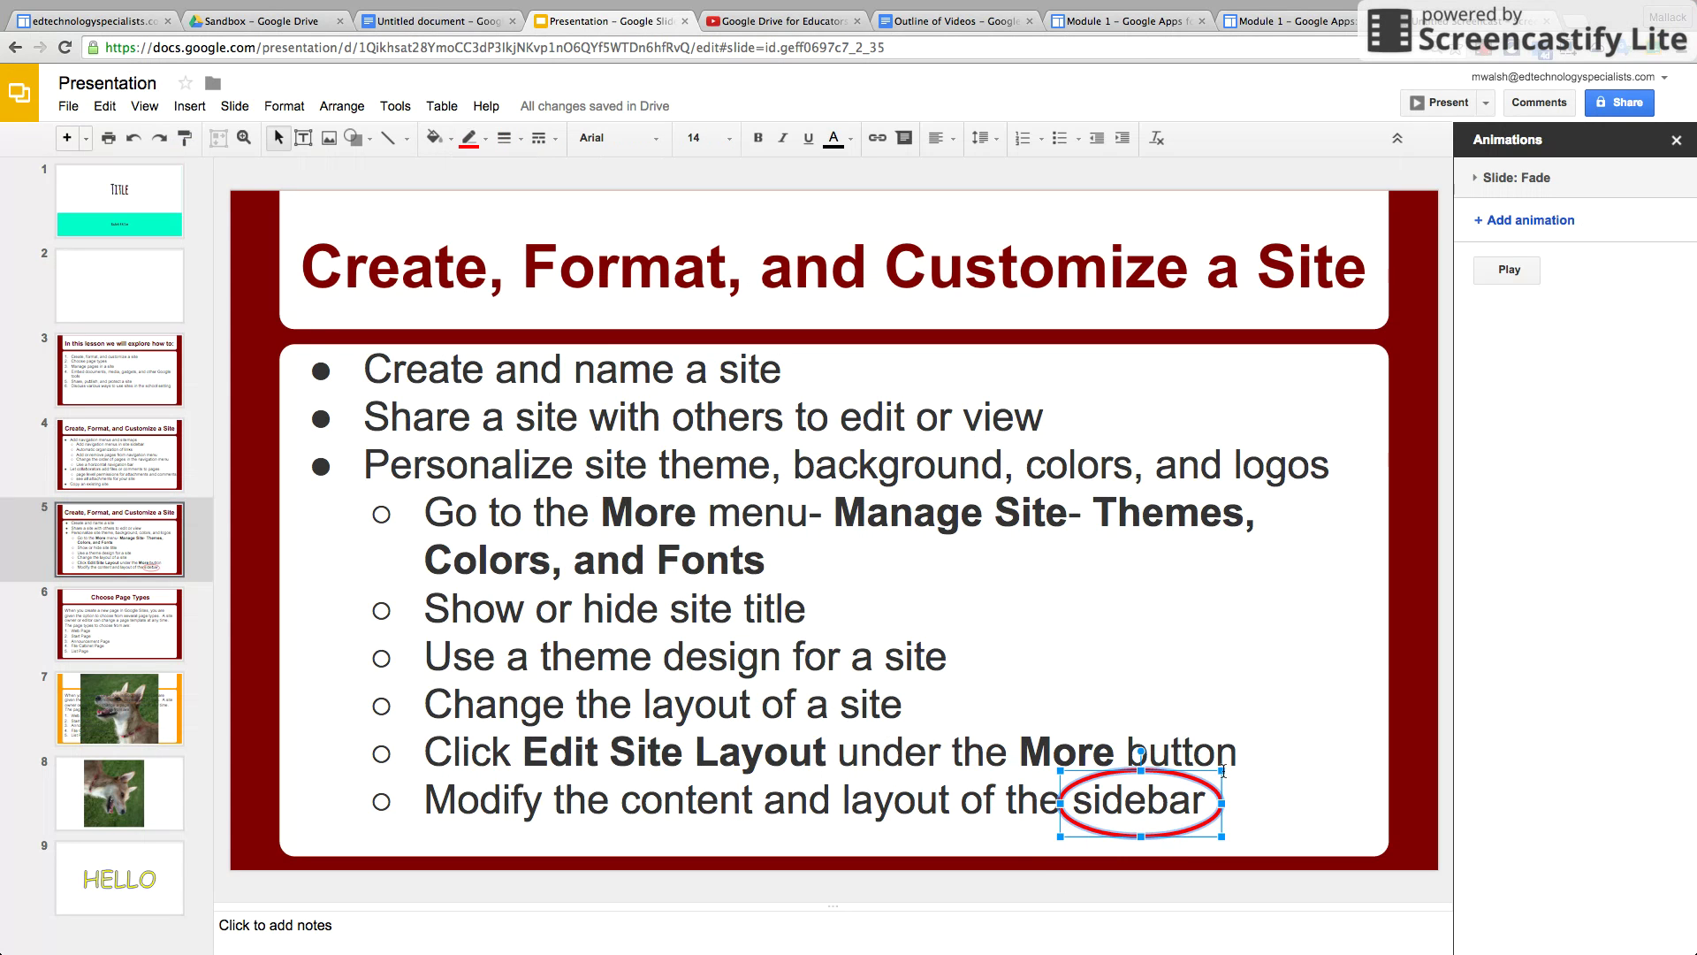
{"action": "left_click_drag", "start_coordinate": [1222, 769], "coordinate": [1168, 800]}
{"action": "left_click", "coordinate": [1155, 570]}
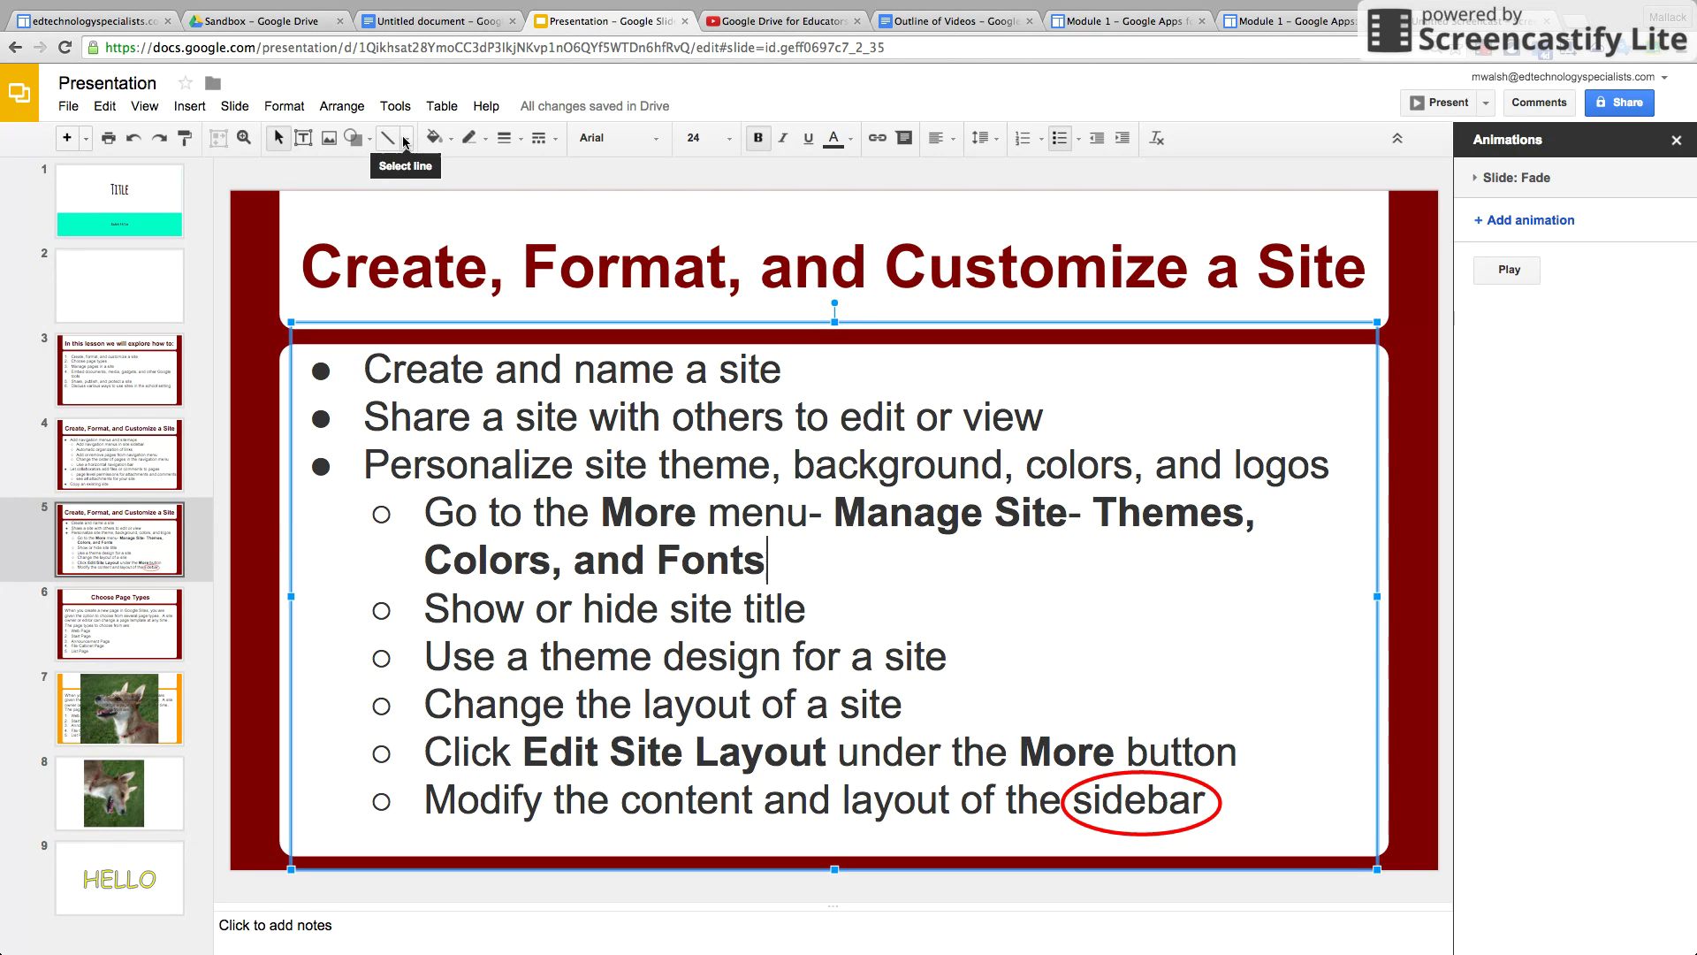
{"action": "left_click", "coordinate": [189, 106]}
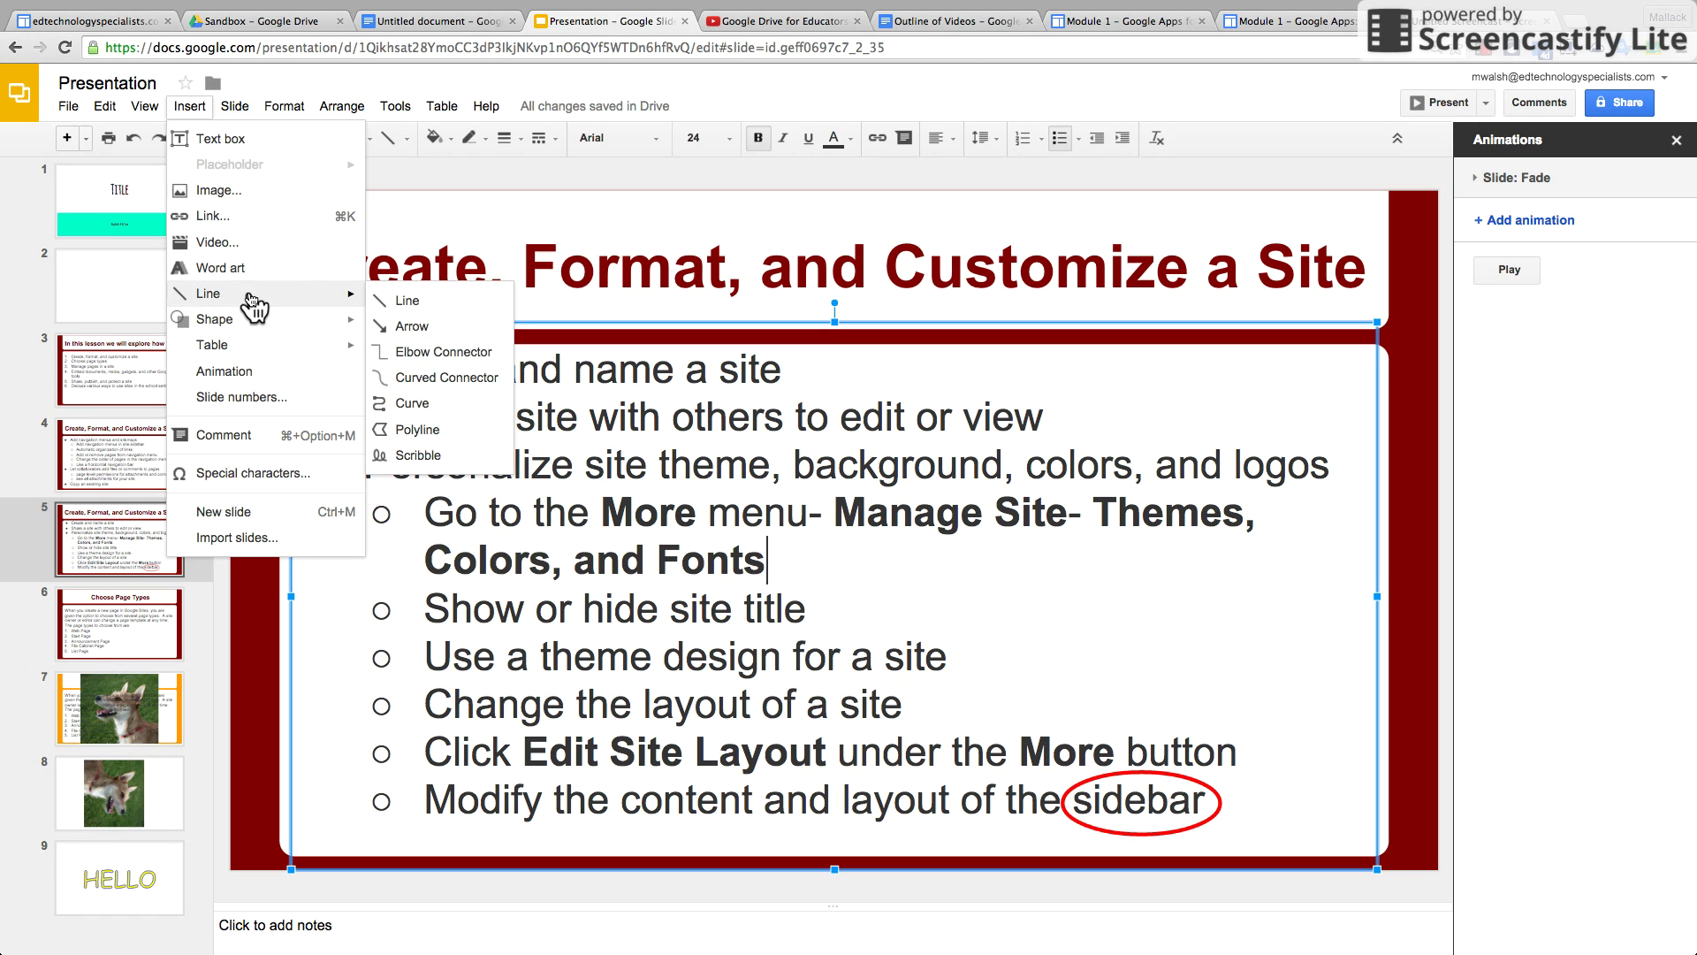
- Draw an arrow from the upper right down toward the circled word 'sidebar'
{"action": "left_click", "coordinate": [507, 186]}
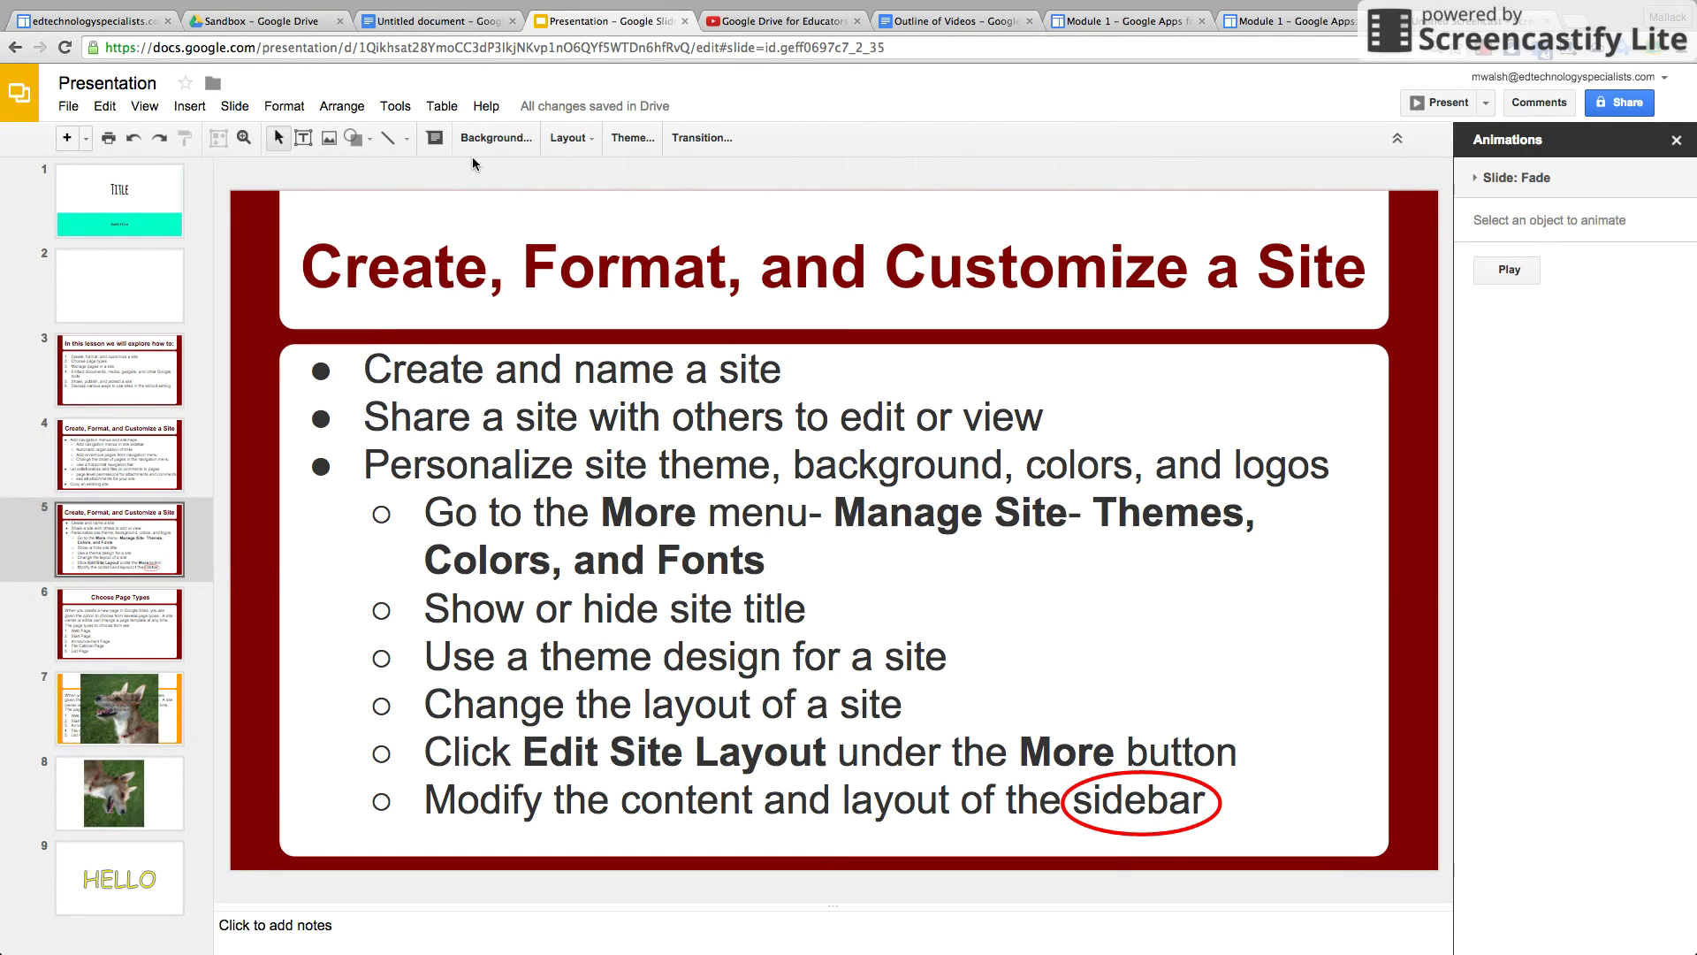
{"action": "left_click", "coordinate": [403, 133]}
{"action": "left_click_drag", "start_coordinate": [1337, 690], "coordinate": [1235, 782]}
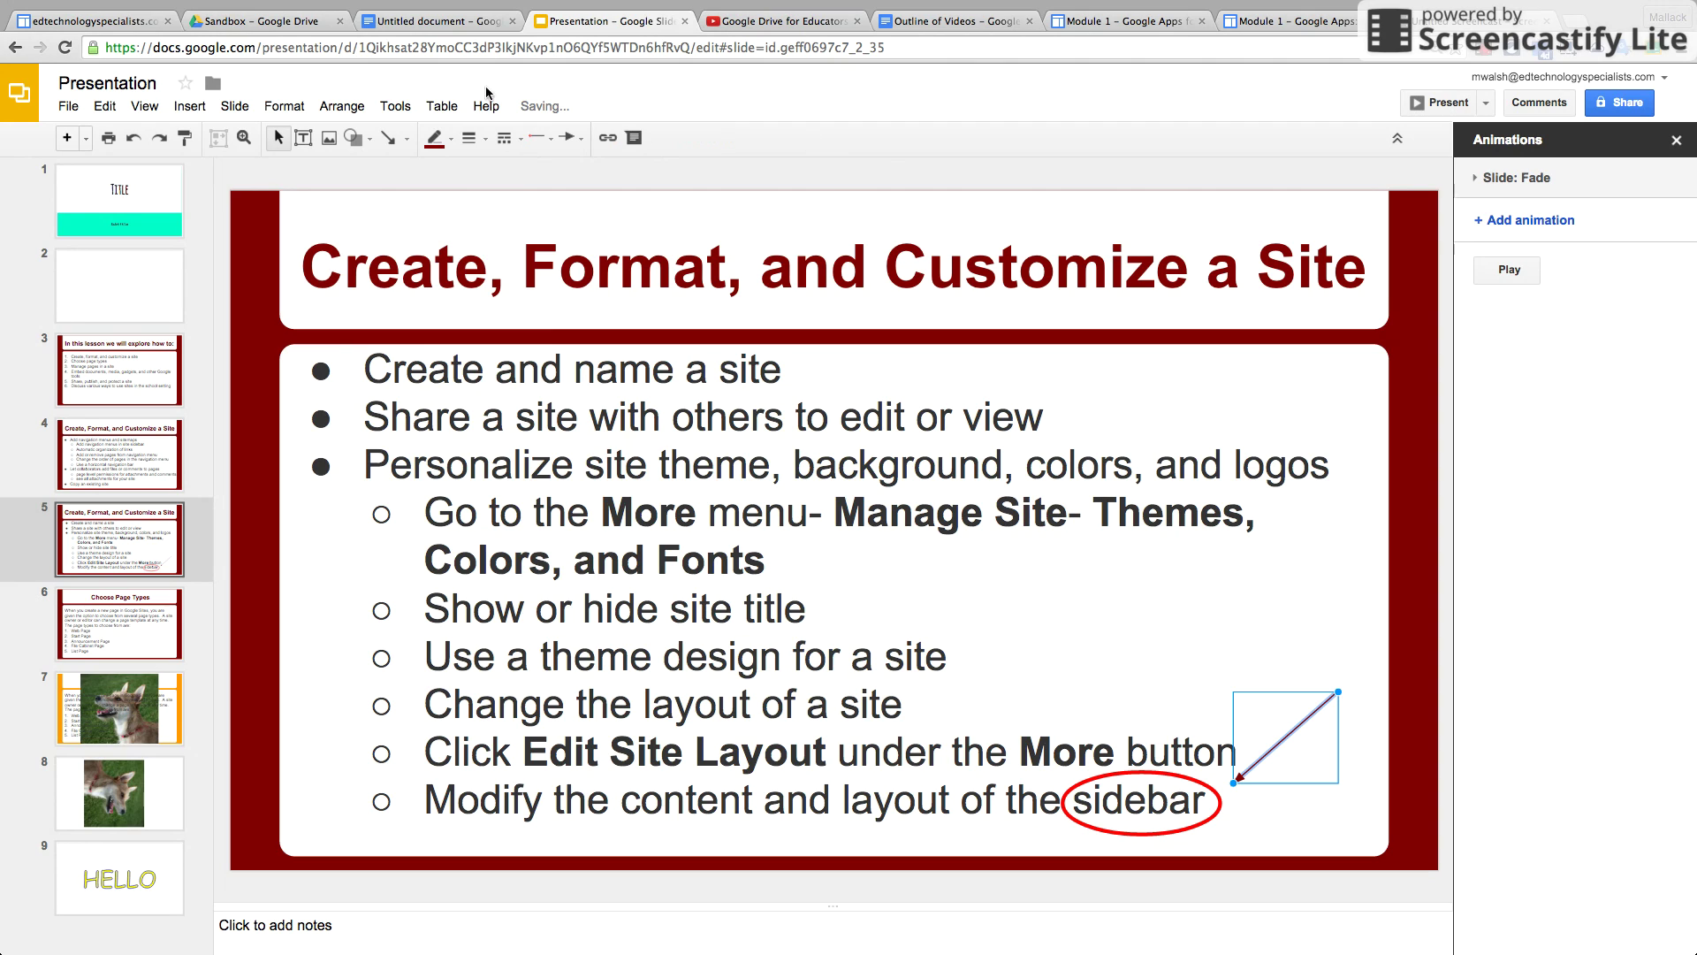
- Make the arrow red with a thicker line weight and a plain arrowhead
{"action": "left_click", "coordinate": [434, 139]}
{"action": "left_click", "coordinate": [461, 228]}
{"action": "left_click", "coordinate": [469, 138]}
{"action": "left_click", "coordinate": [506, 225]}
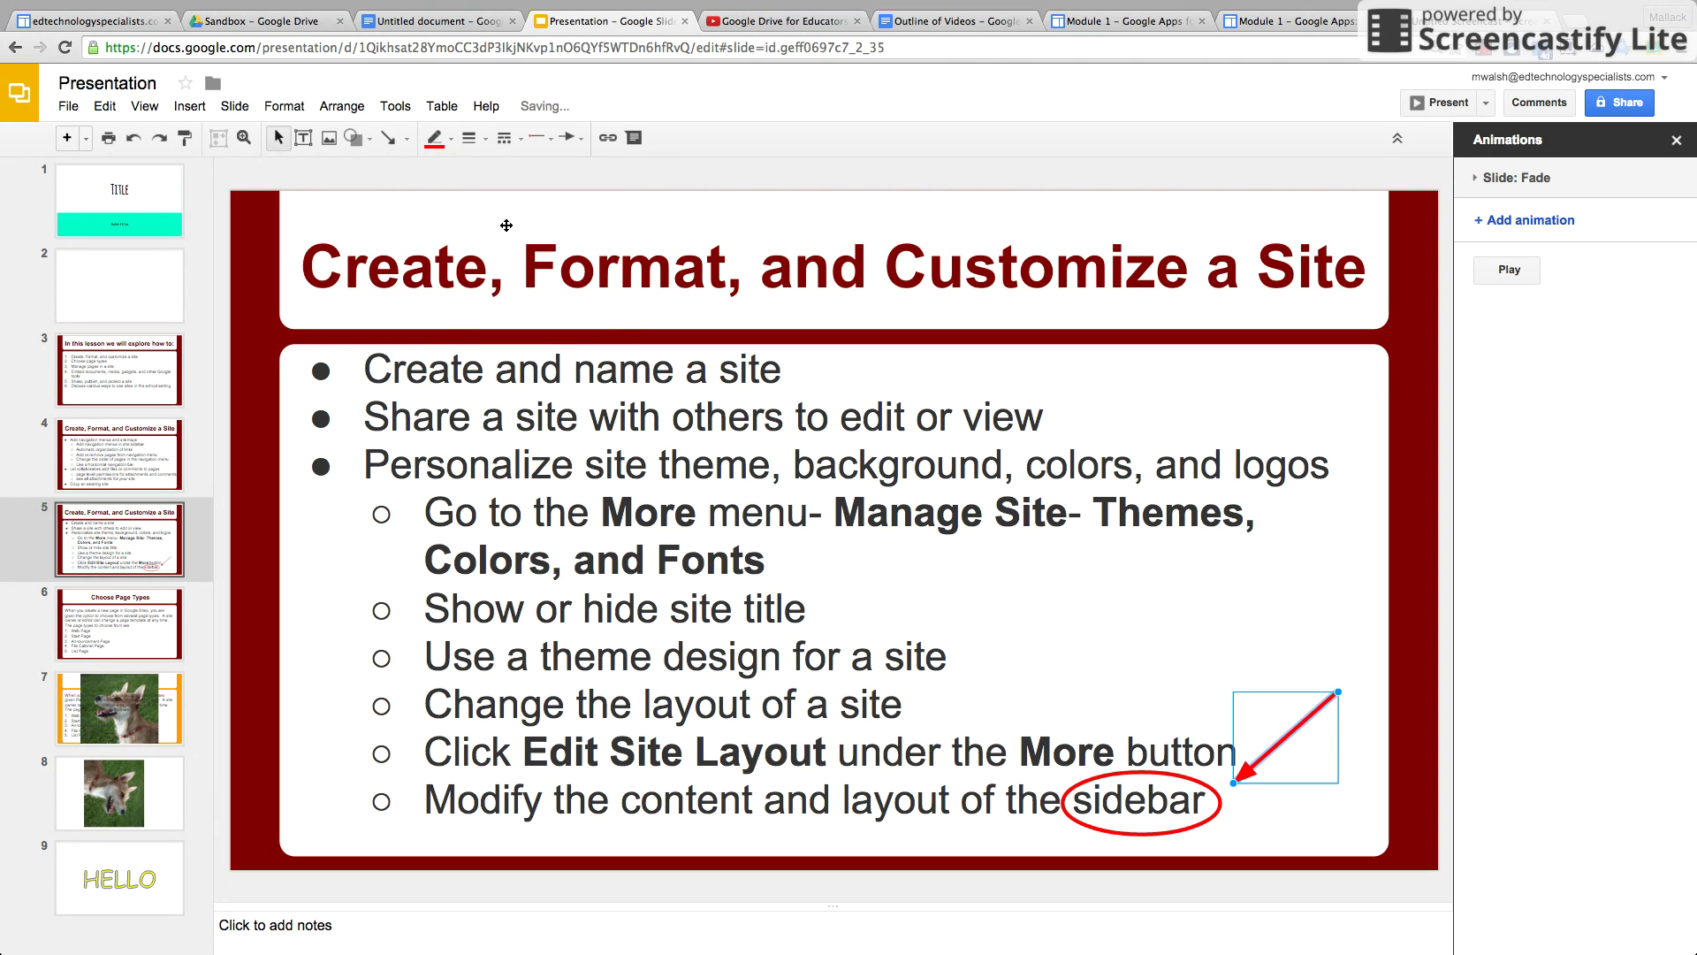
{"action": "left_click", "coordinate": [407, 142]}
{"action": "left_click", "coordinate": [407, 143]}
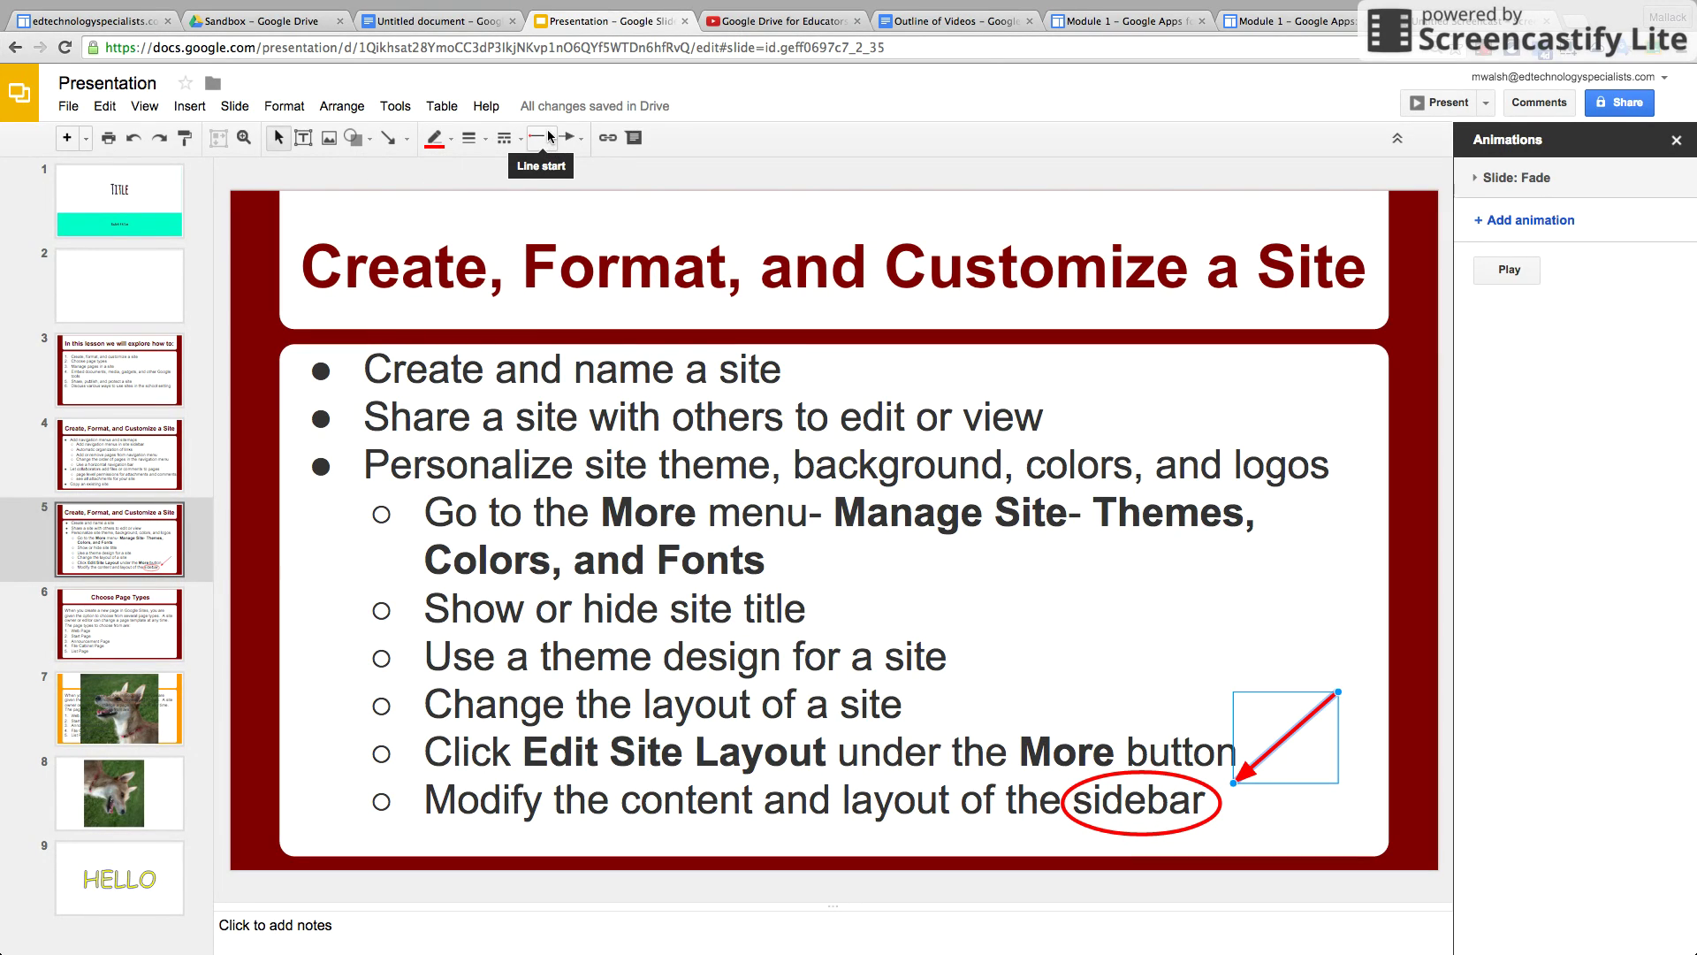
{"action": "left_click", "coordinate": [577, 139]}
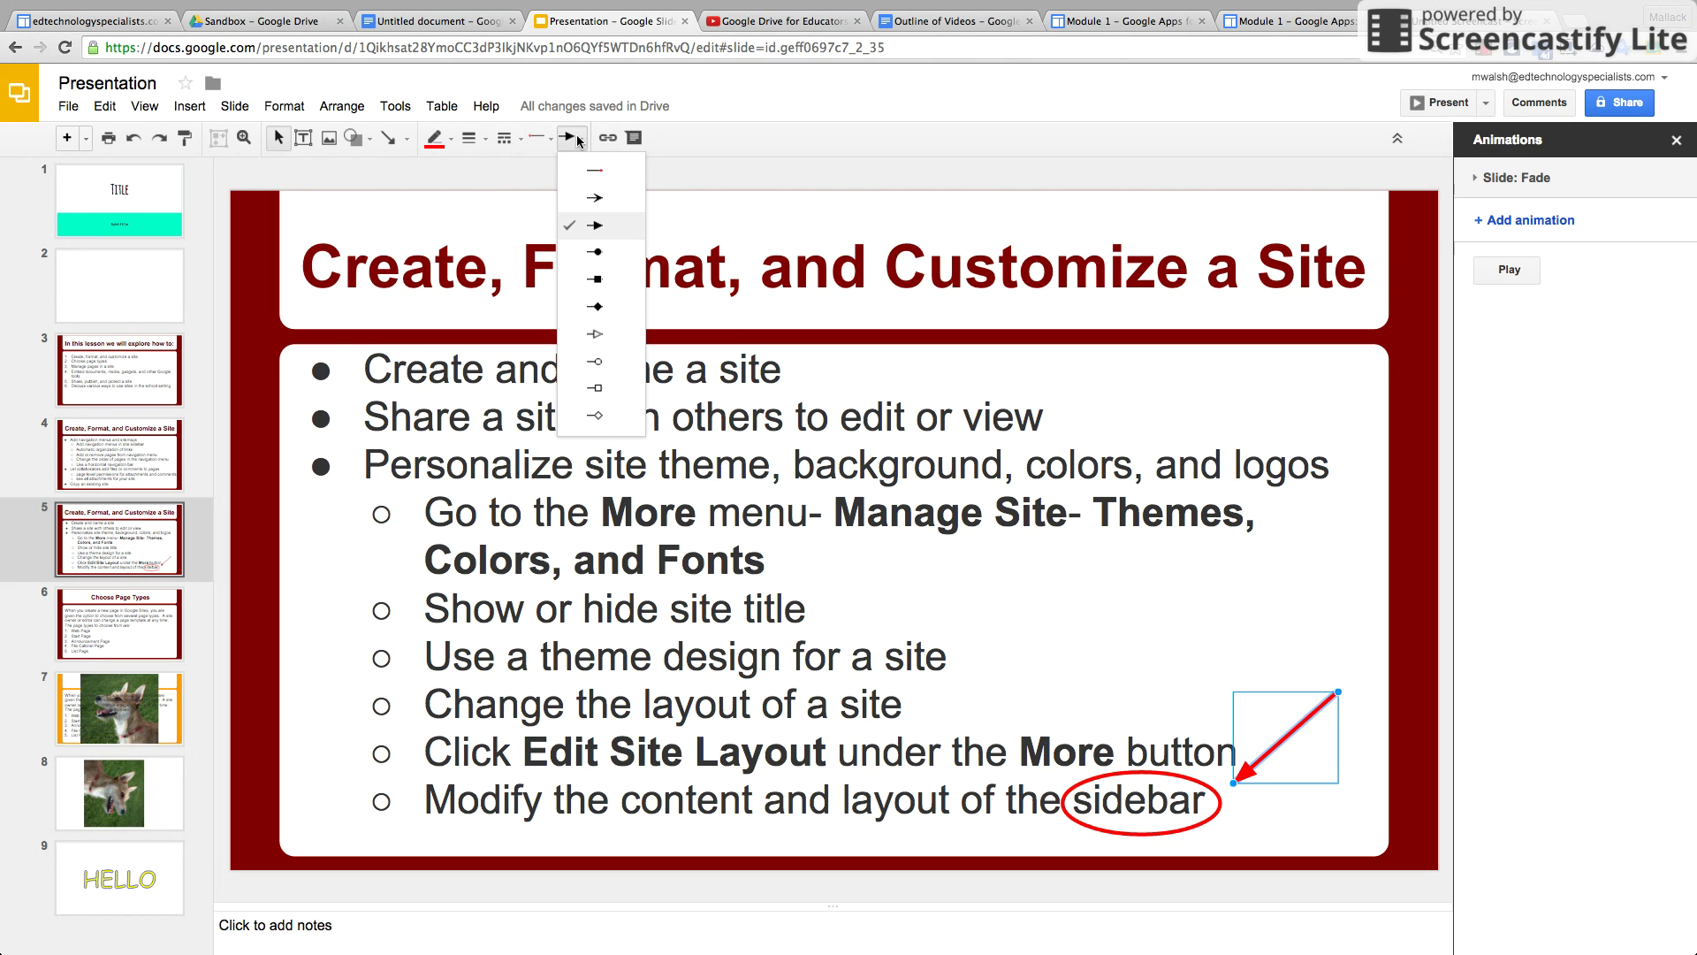
{"action": "left_click", "coordinate": [606, 200]}
{"action": "left_click", "coordinate": [1086, 594]}
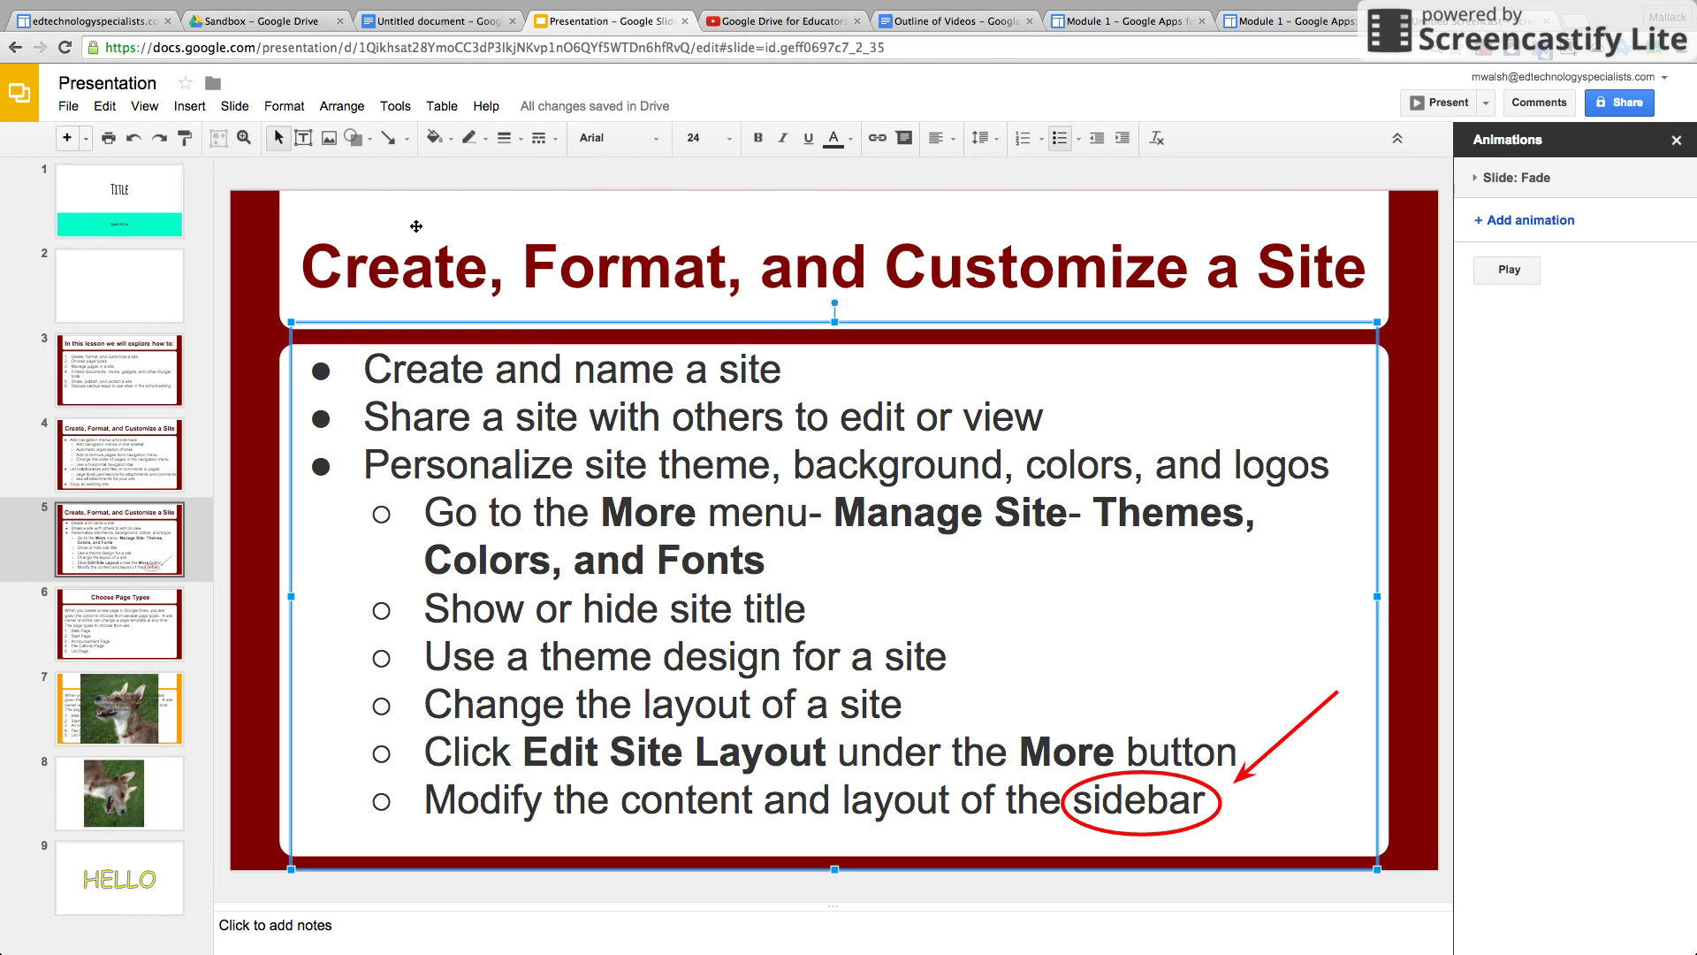
- Select the red oval and look through its format and right-click options
{"action": "left_click", "coordinate": [1115, 793]}
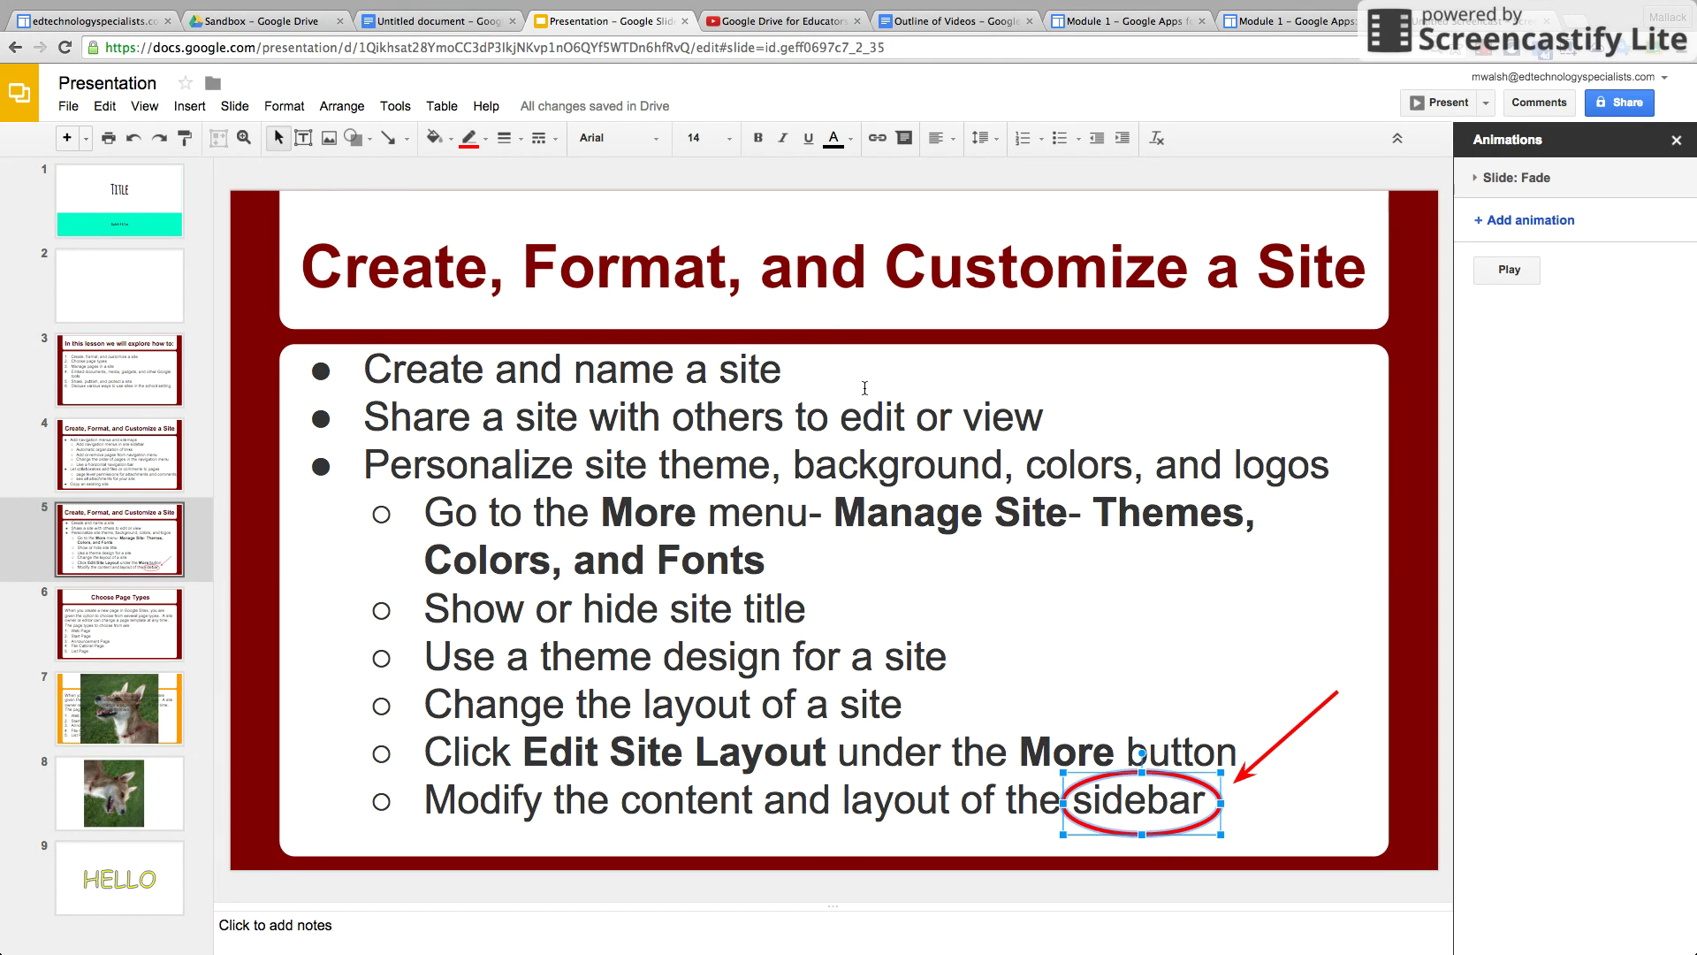
{"action": "left_click", "coordinate": [285, 106]}
{"action": "mouse_move", "coordinate": [359, 515]}
{"action": "mouse_move", "coordinate": [358, 447]}
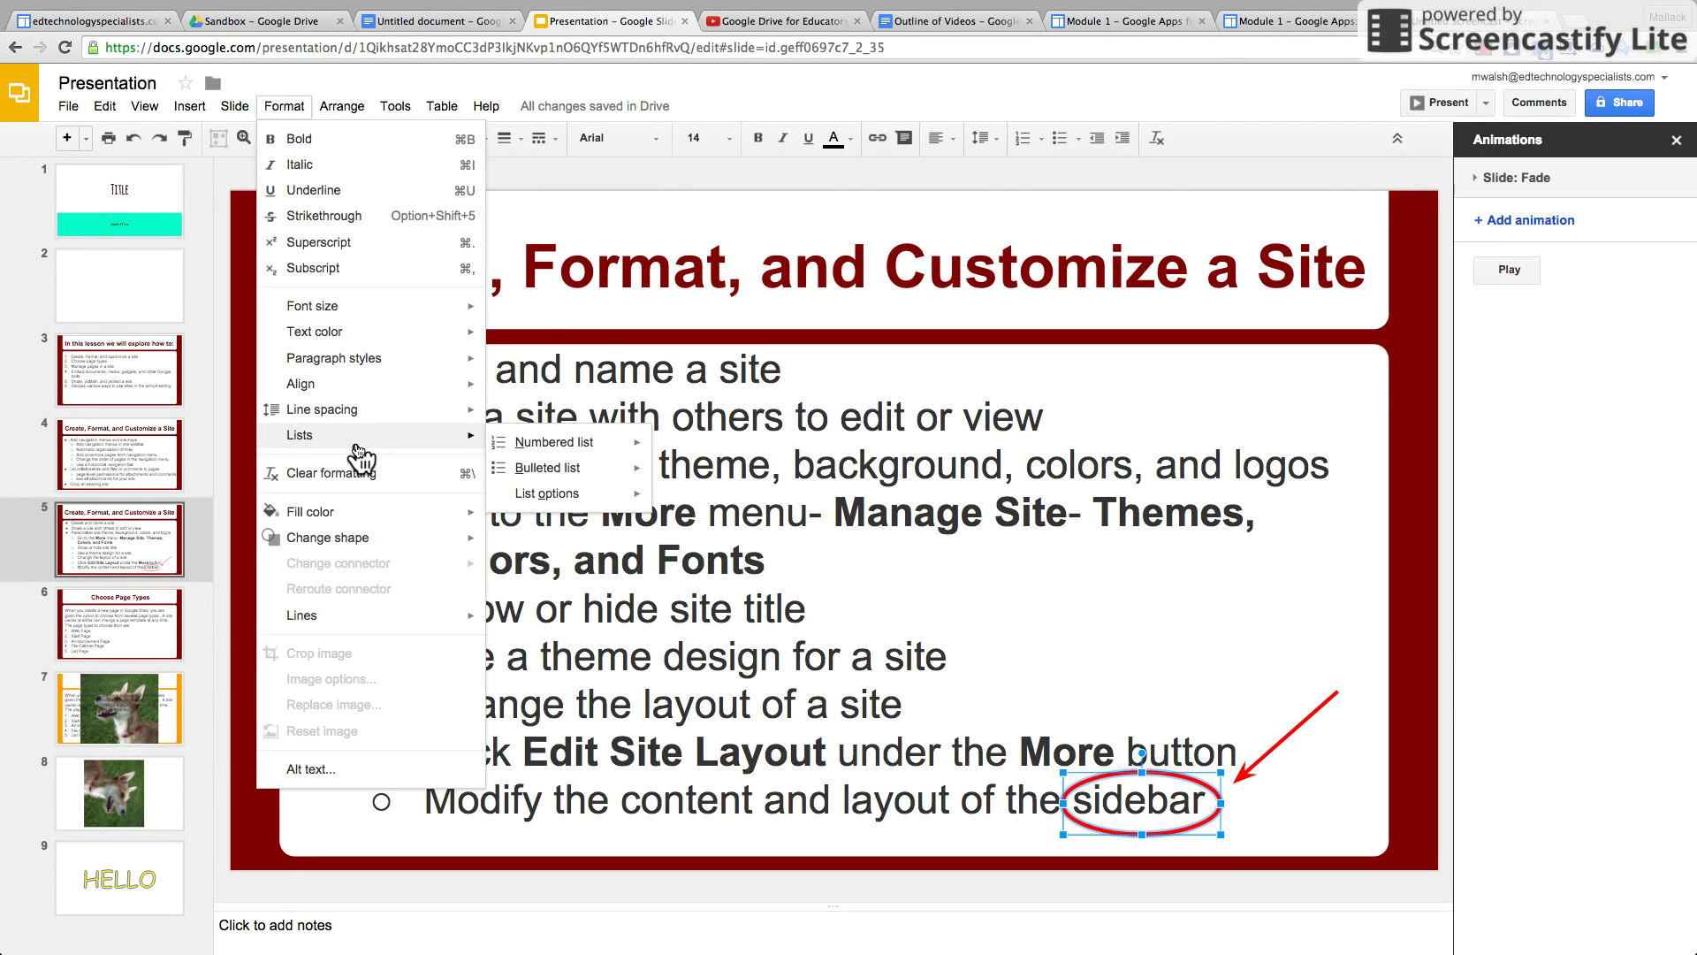
{"action": "right_click", "coordinate": [1121, 798]}
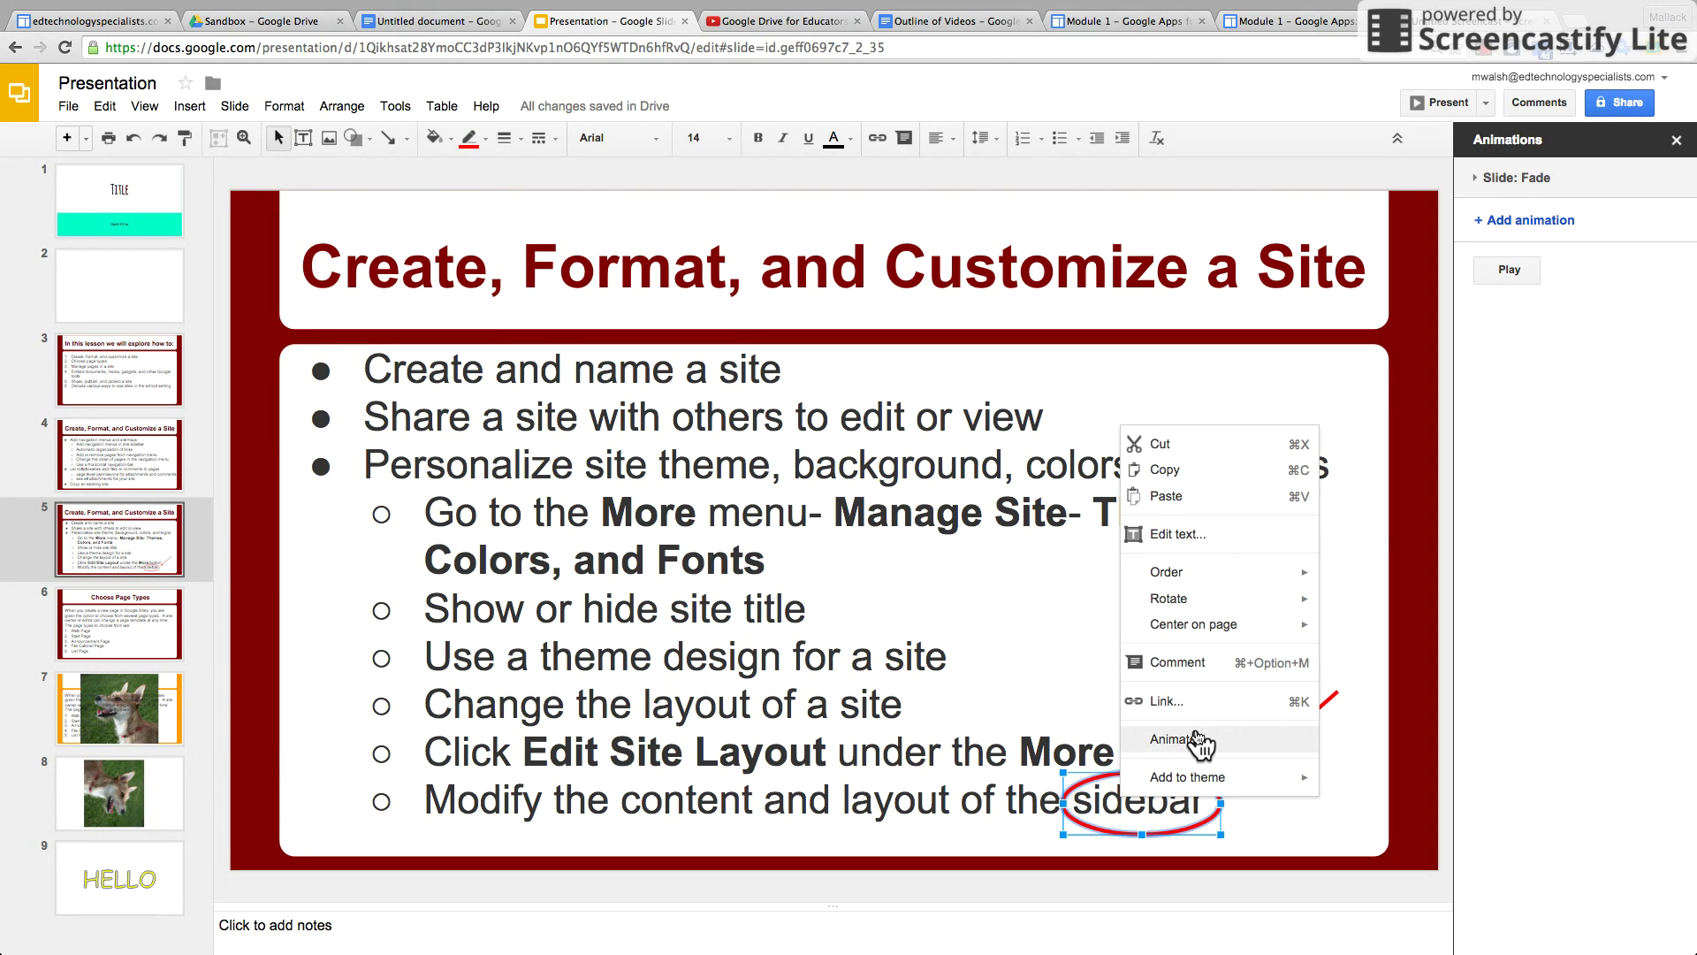
- Browse the Insert shape callouts, then switch to slide 8 with the dog photo
{"action": "left_click", "coordinate": [189, 108]}
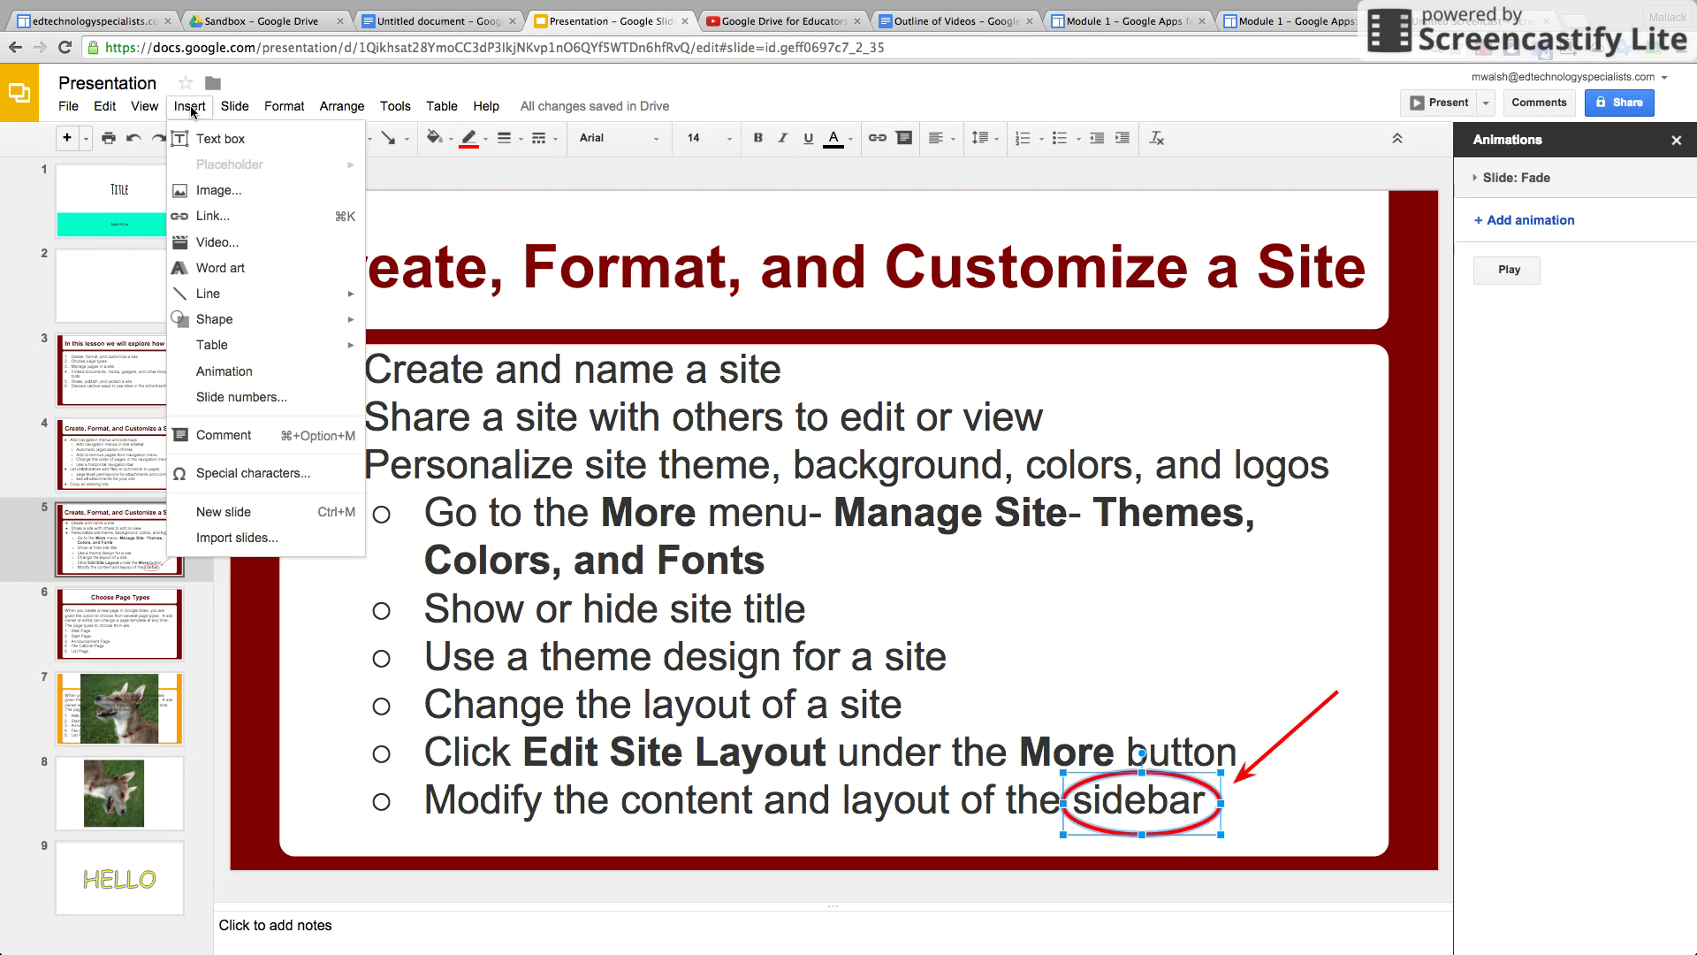
{"action": "mouse_move", "coordinate": [234, 303]}
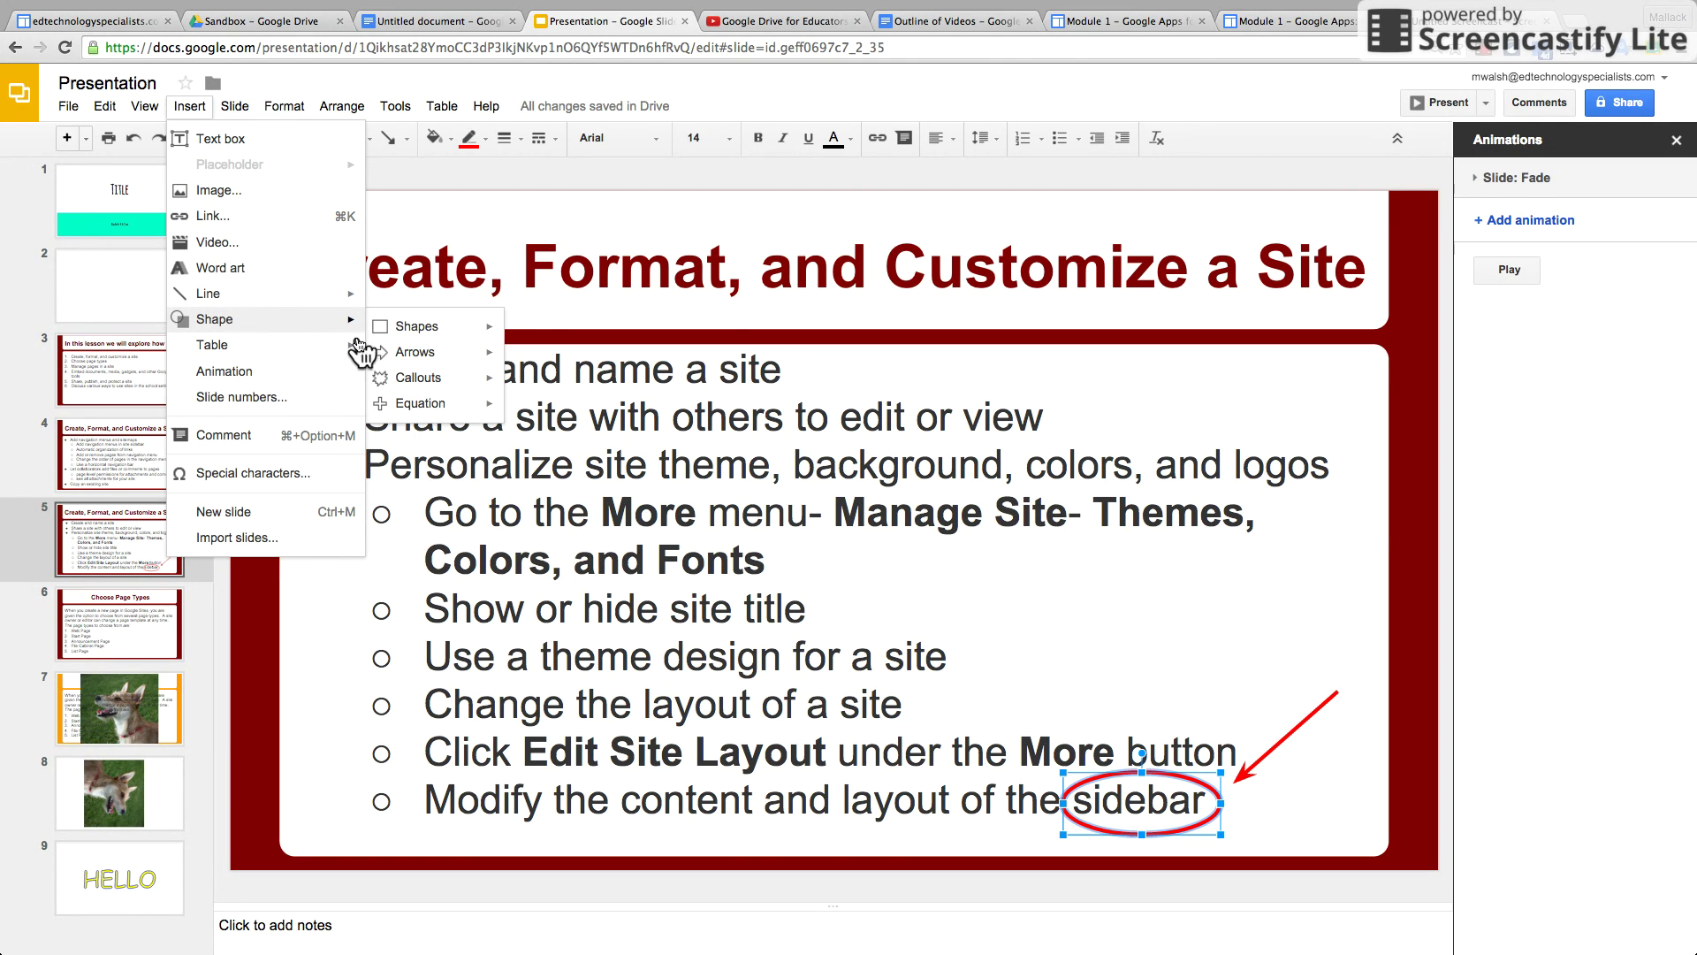
{"action": "mouse_move", "coordinate": [446, 380]}
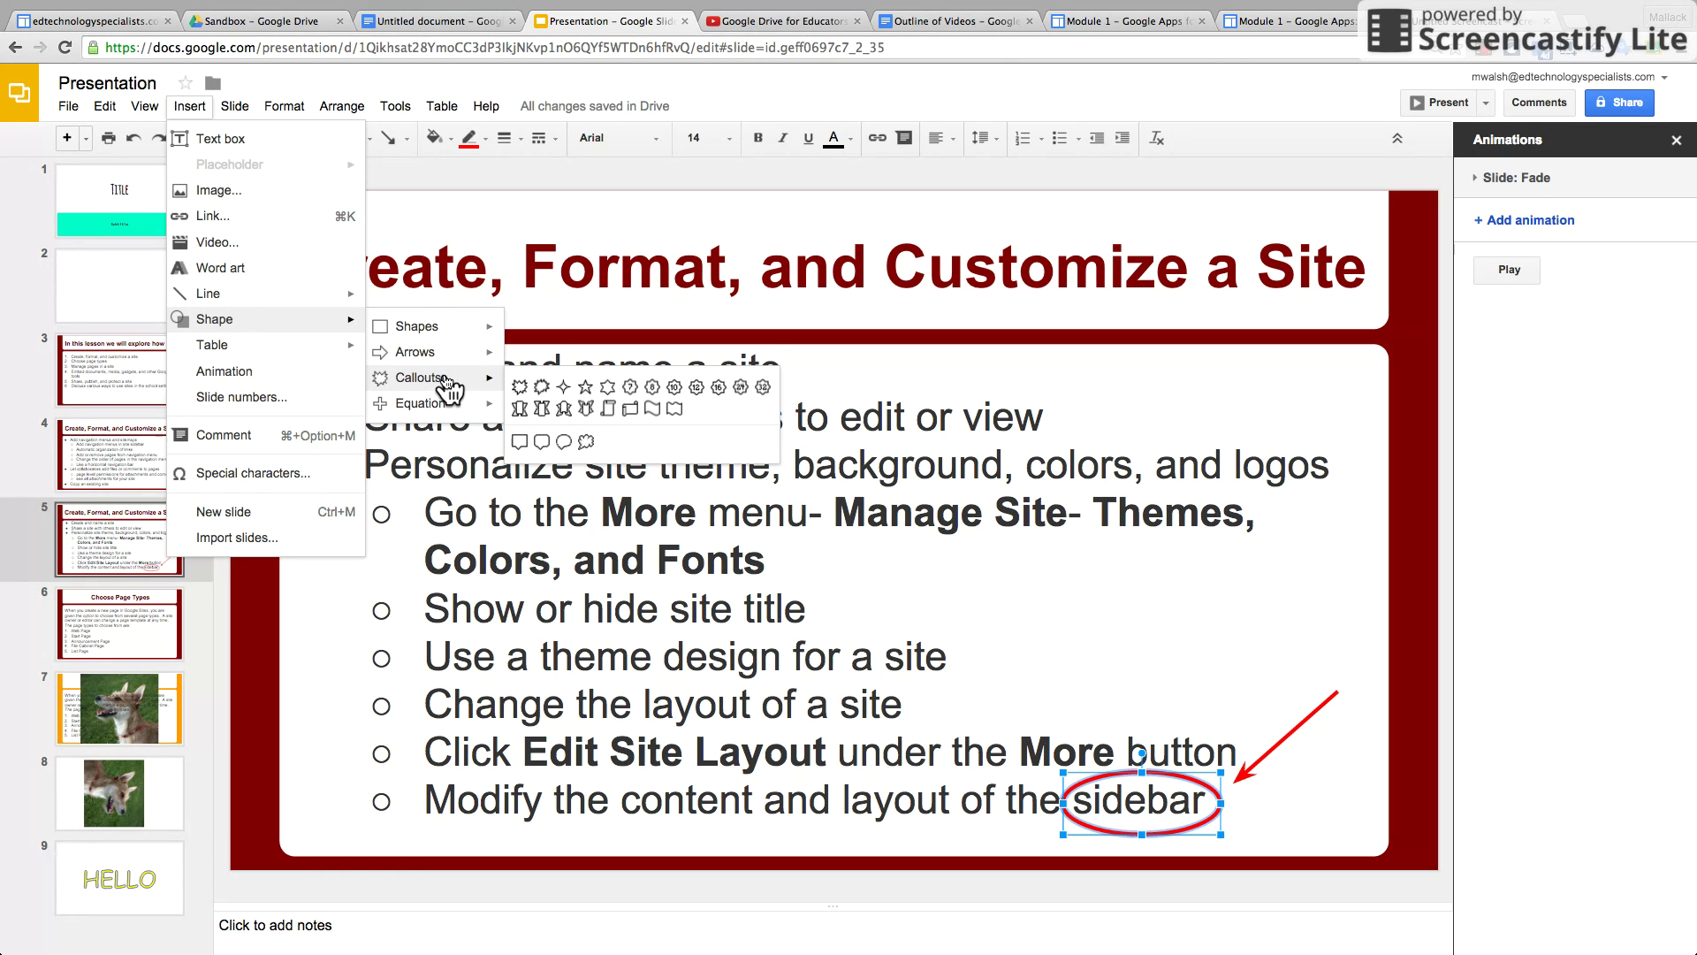
{"action": "left_click", "coordinate": [120, 791]}
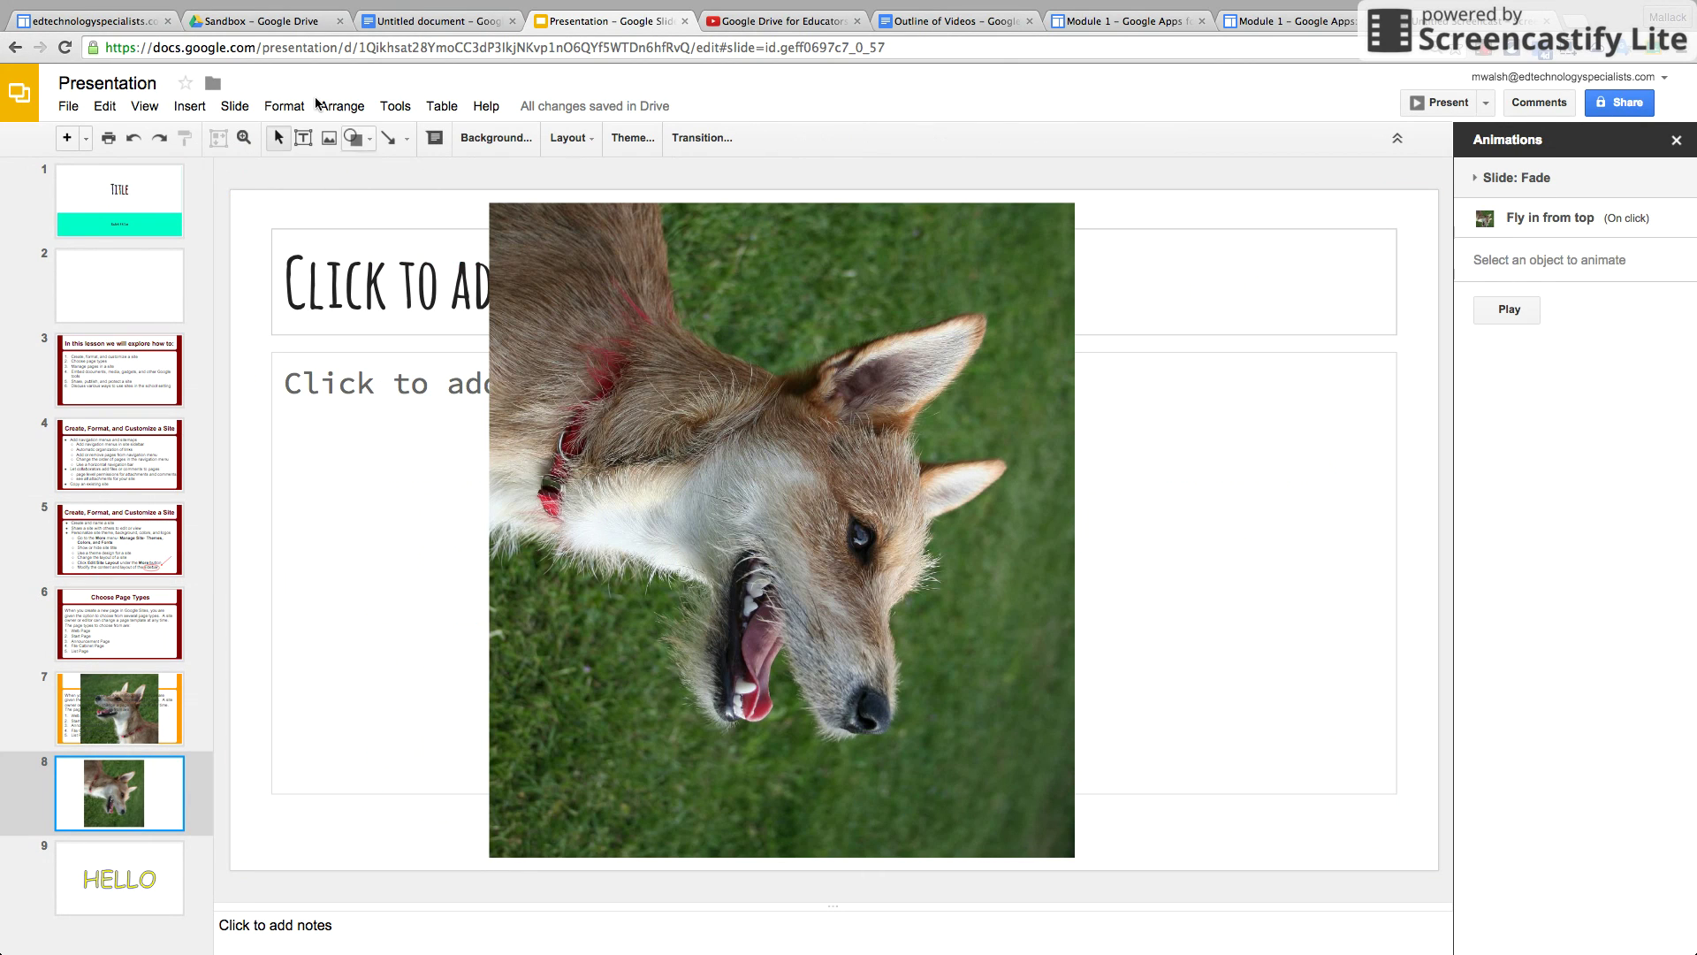
- Draw a rounded rectangular callout on the photo with its tail pointing at the dog's nose
{"action": "left_click", "coordinate": [181, 106]}
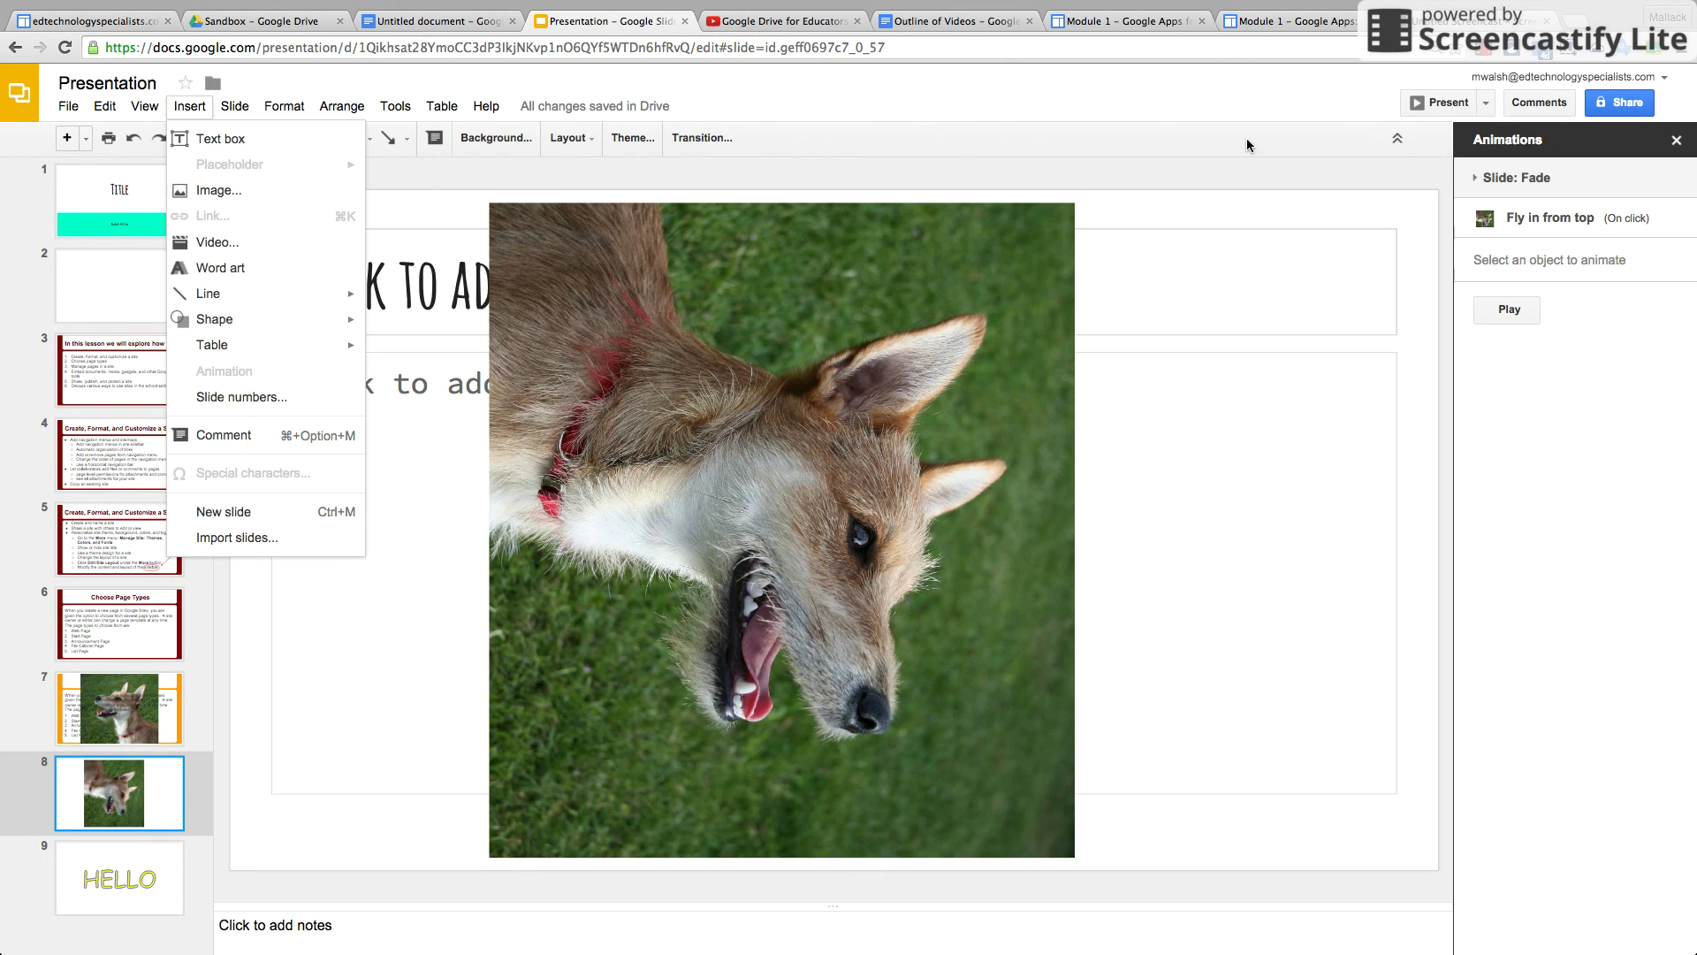
{"action": "left_click", "coordinate": [1492, 53]}
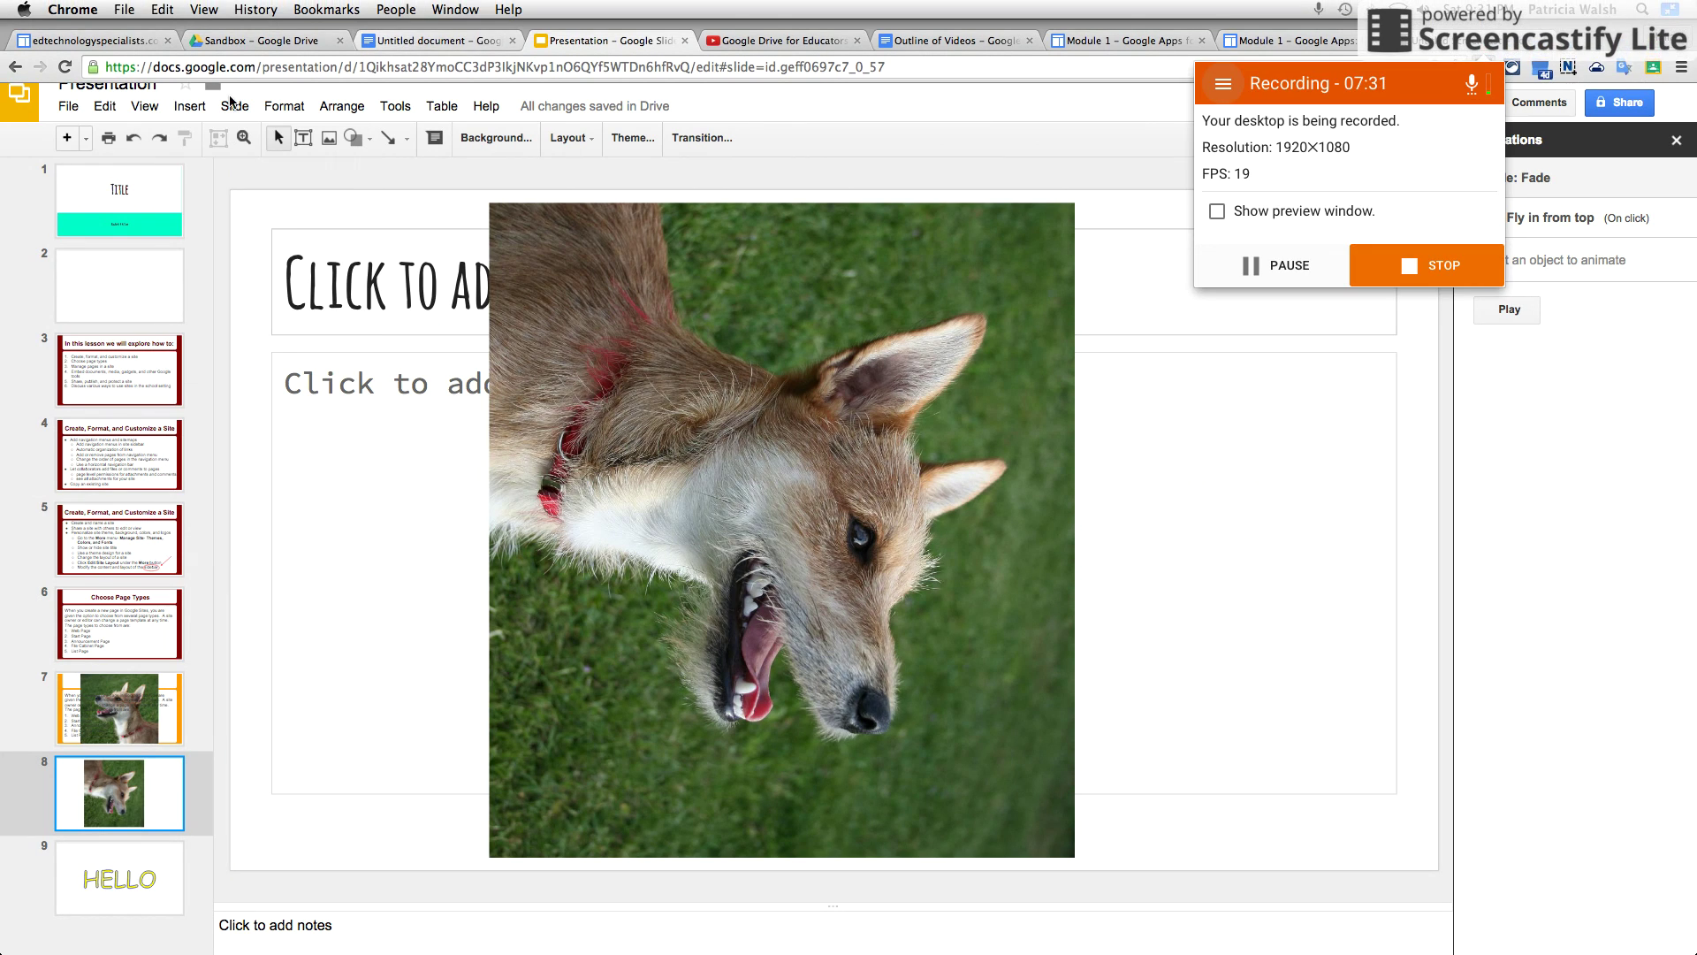
{"action": "left_click", "coordinate": [195, 106]}
{"action": "left_click", "coordinate": [195, 106]}
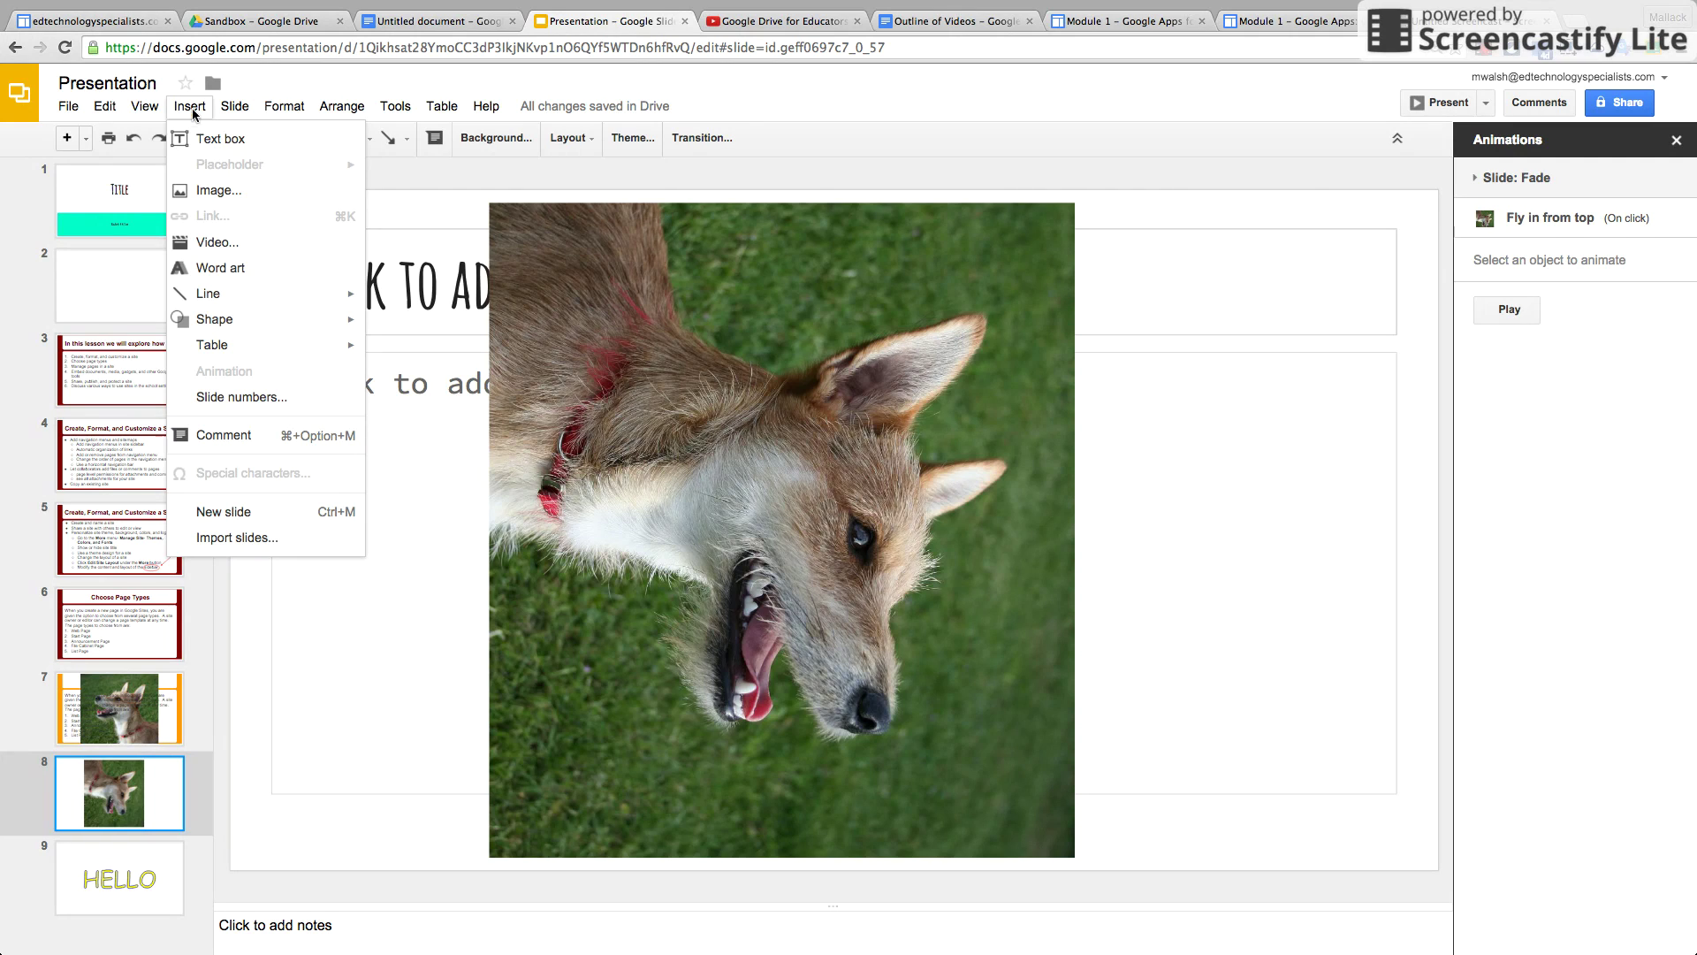
{"action": "mouse_move", "coordinate": [327, 324]}
{"action": "mouse_move", "coordinate": [478, 388]}
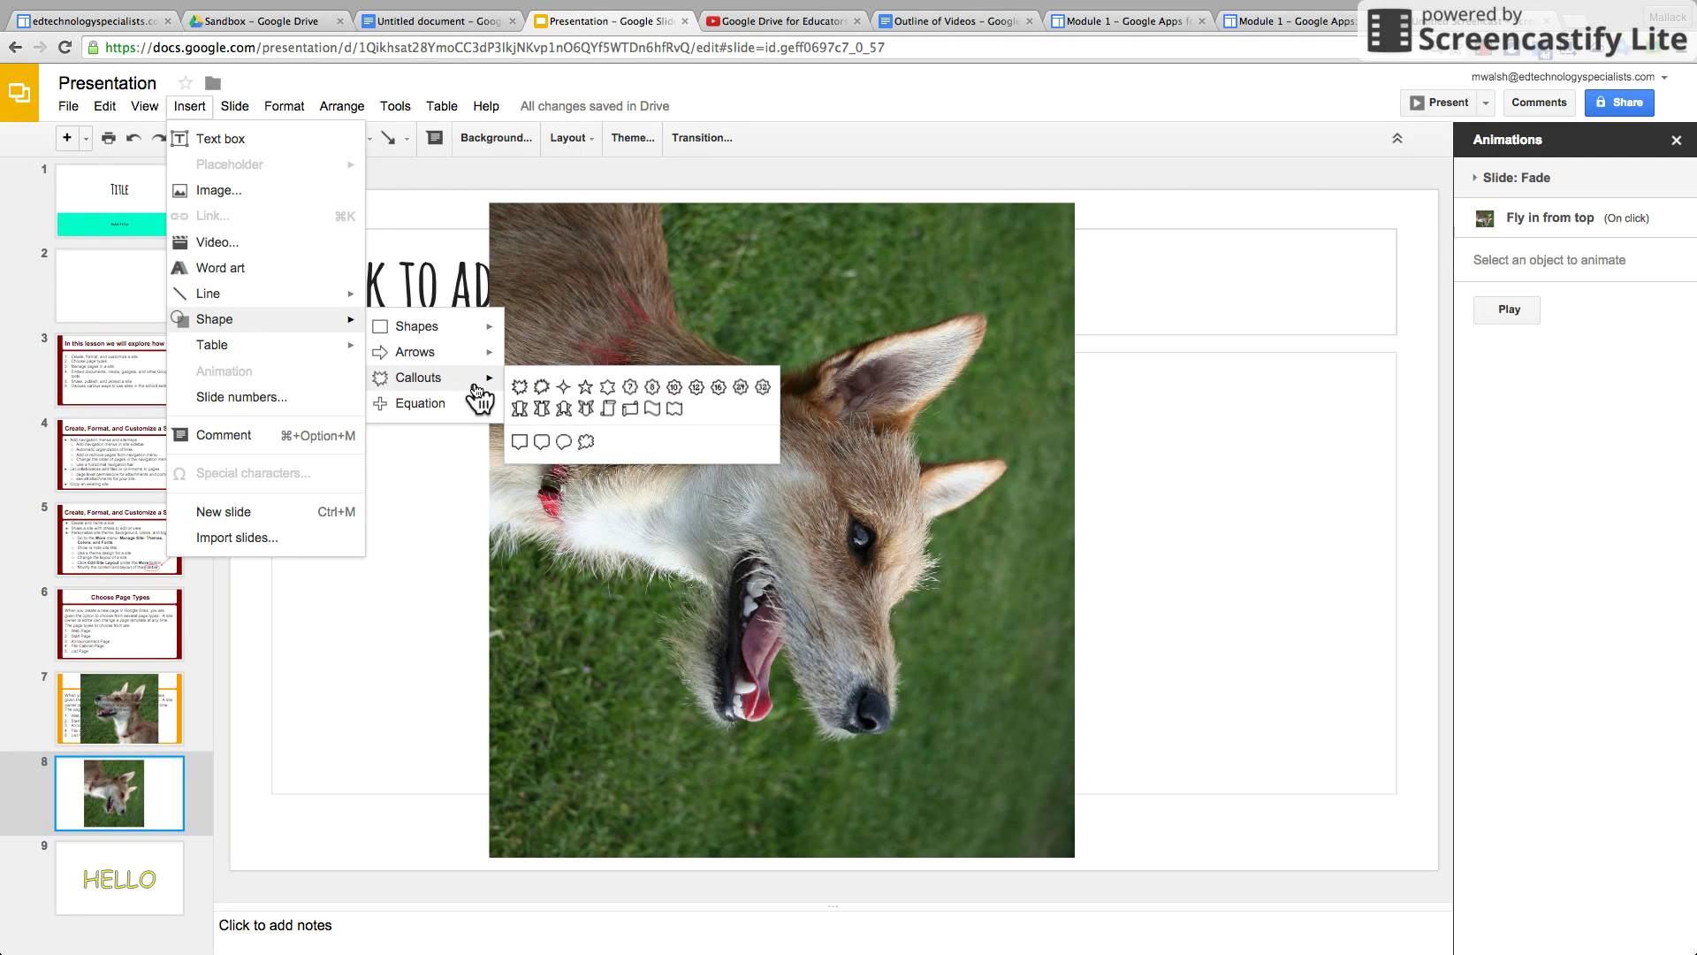
{"action": "left_click", "coordinate": [563, 441]}
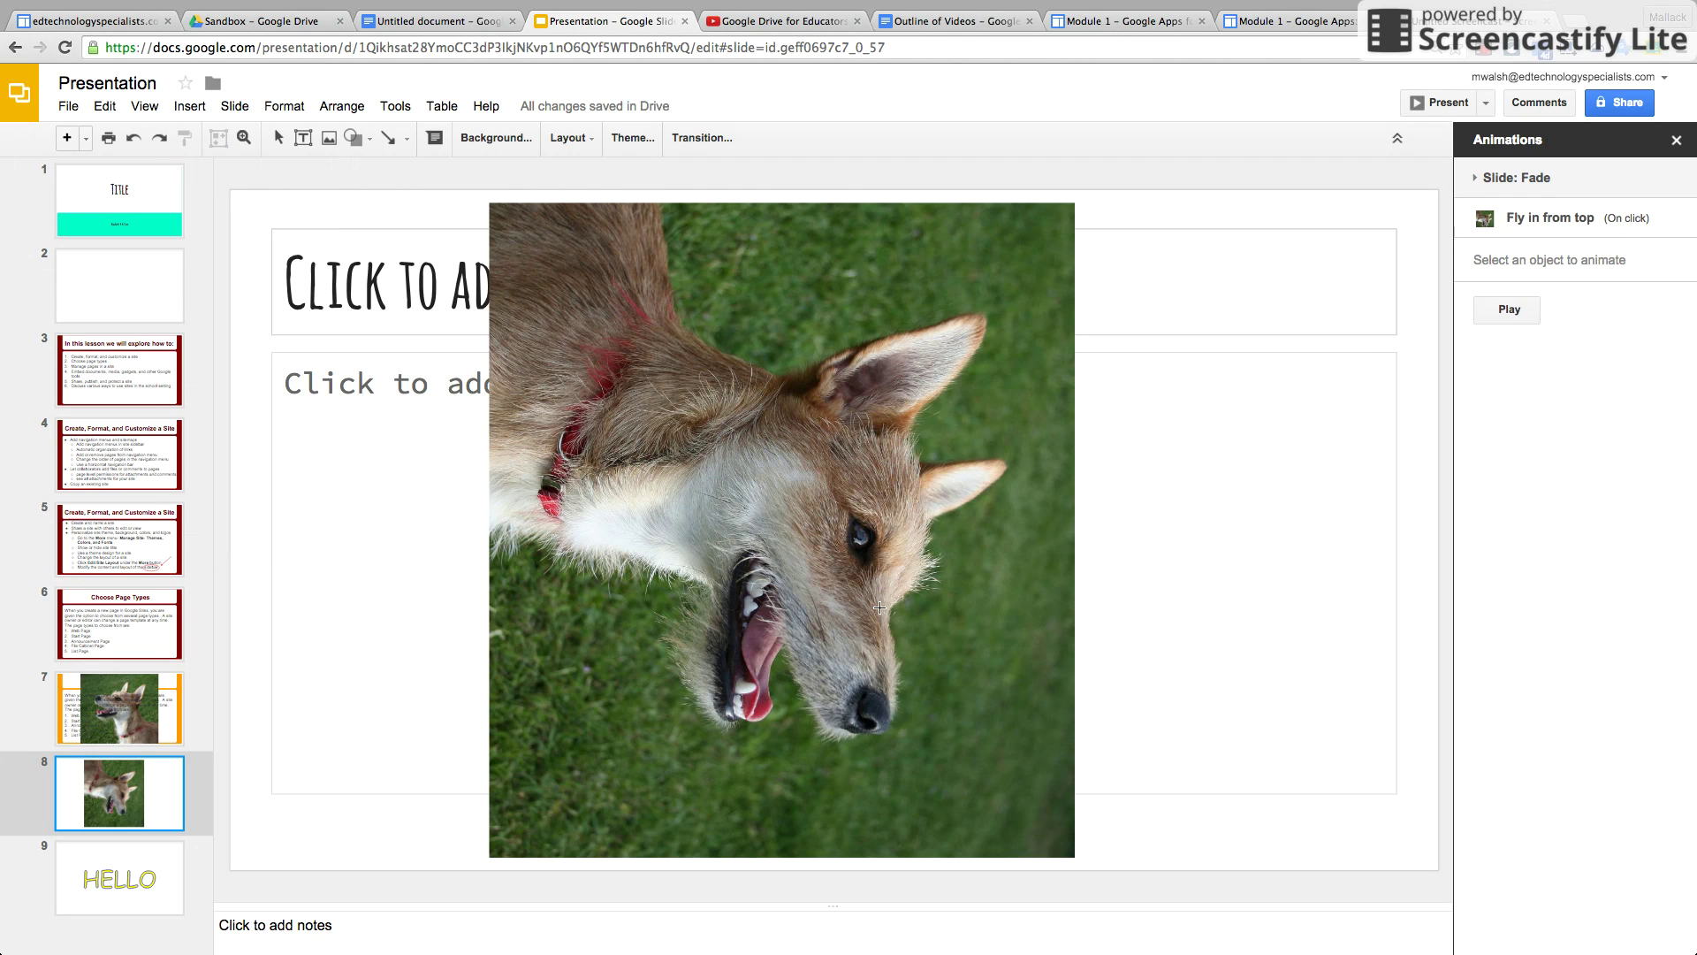
{"action": "left_click_drag", "start_coordinate": [912, 703], "coordinate": [1372, 832]}
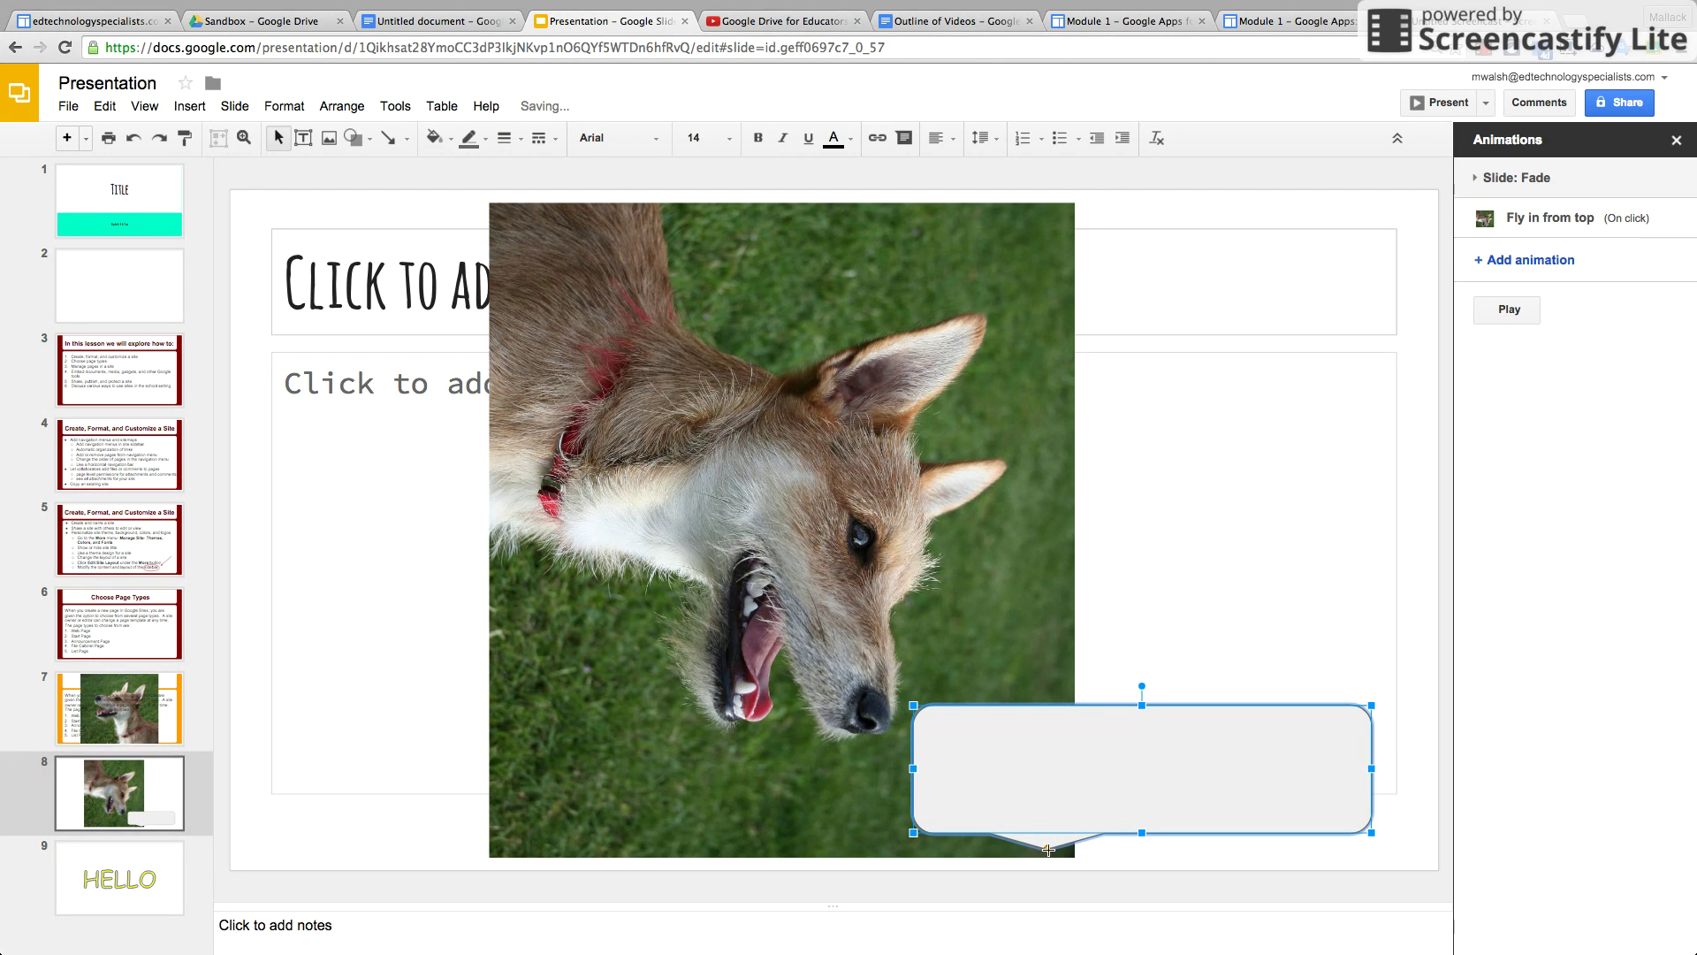
{"action": "left_click_drag", "start_coordinate": [1048, 850], "coordinate": [809, 726]}
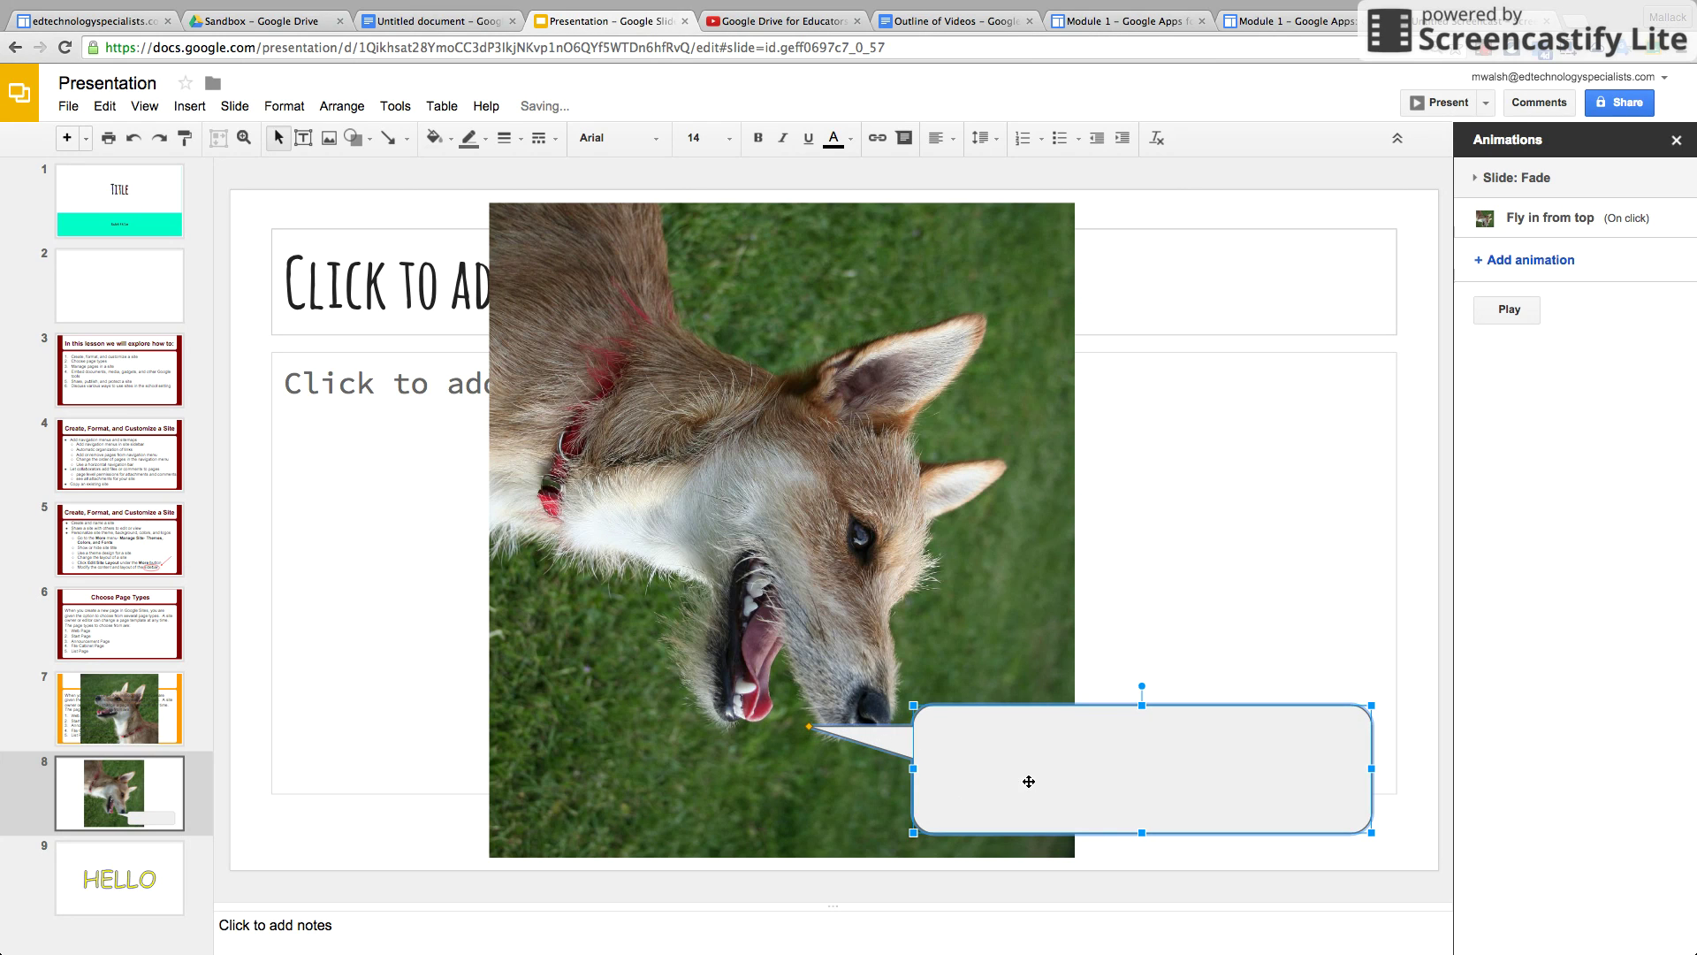
- Type 'Bark Bark!!!' inside the callout
{"action": "double_click", "coordinate": [1047, 760]}
{"action": "left_click", "coordinate": [945, 756]}
{"action": "type", "text": "Bark Bark"}
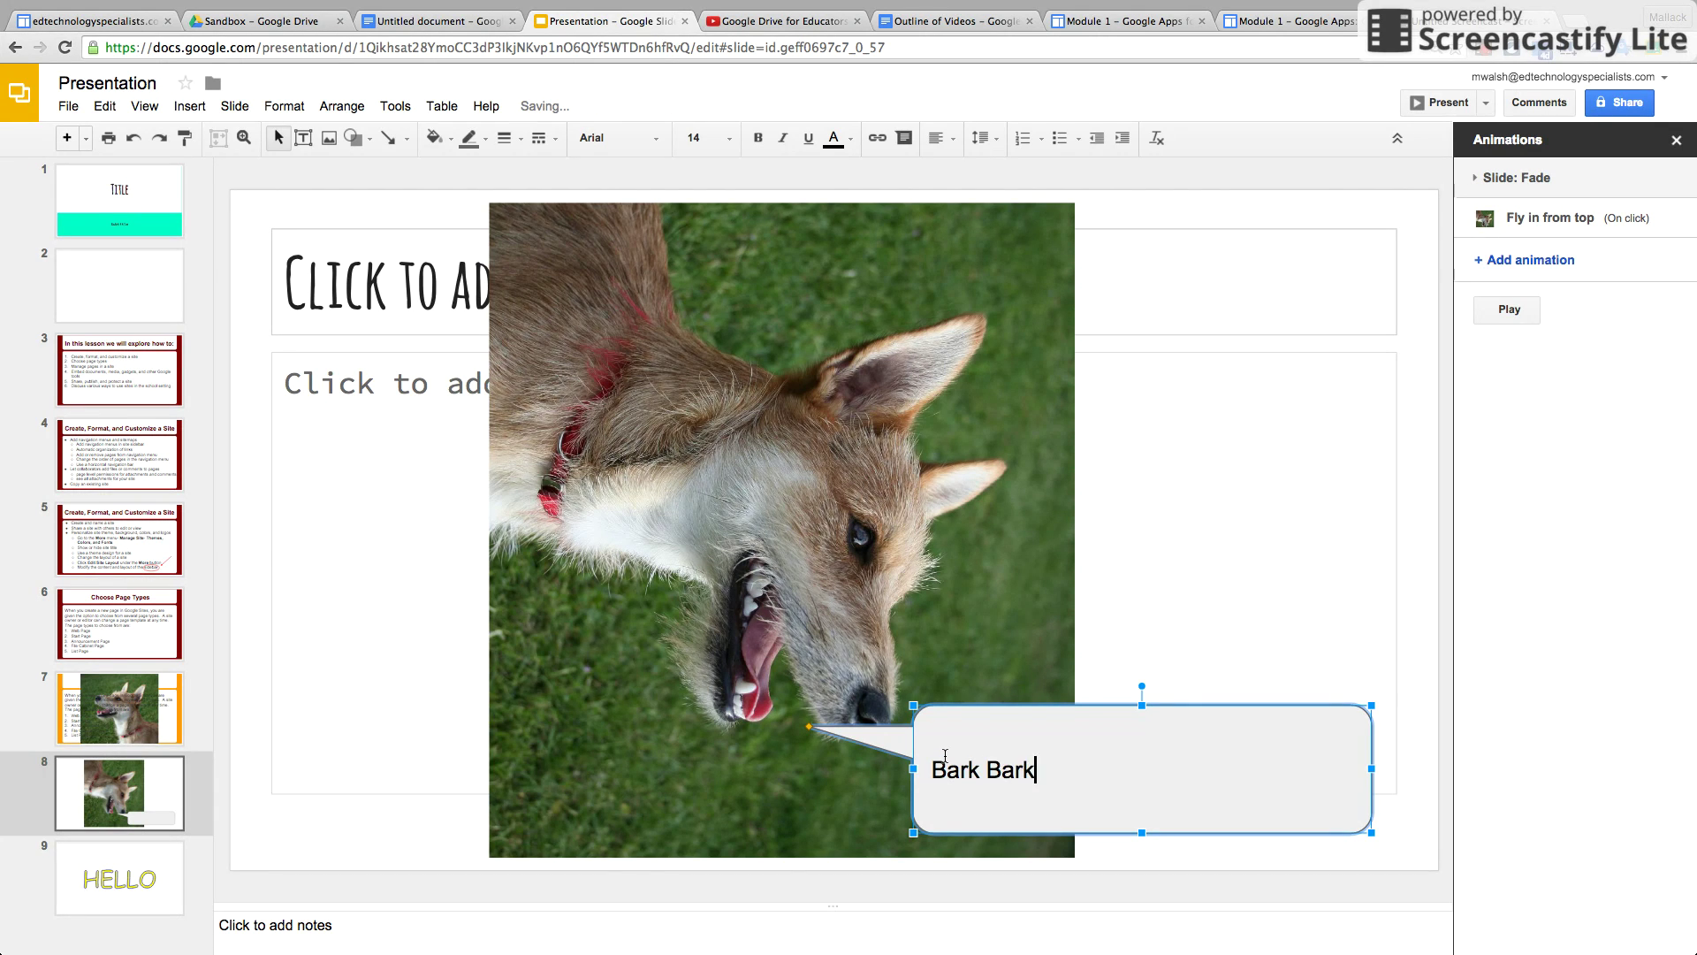
{"action": "type", "text": "!!!"}
{"action": "key", "text": "Return"}
- Delete slide 8's empty body and title placeholders
{"action": "left_click", "coordinate": [1170, 615]}
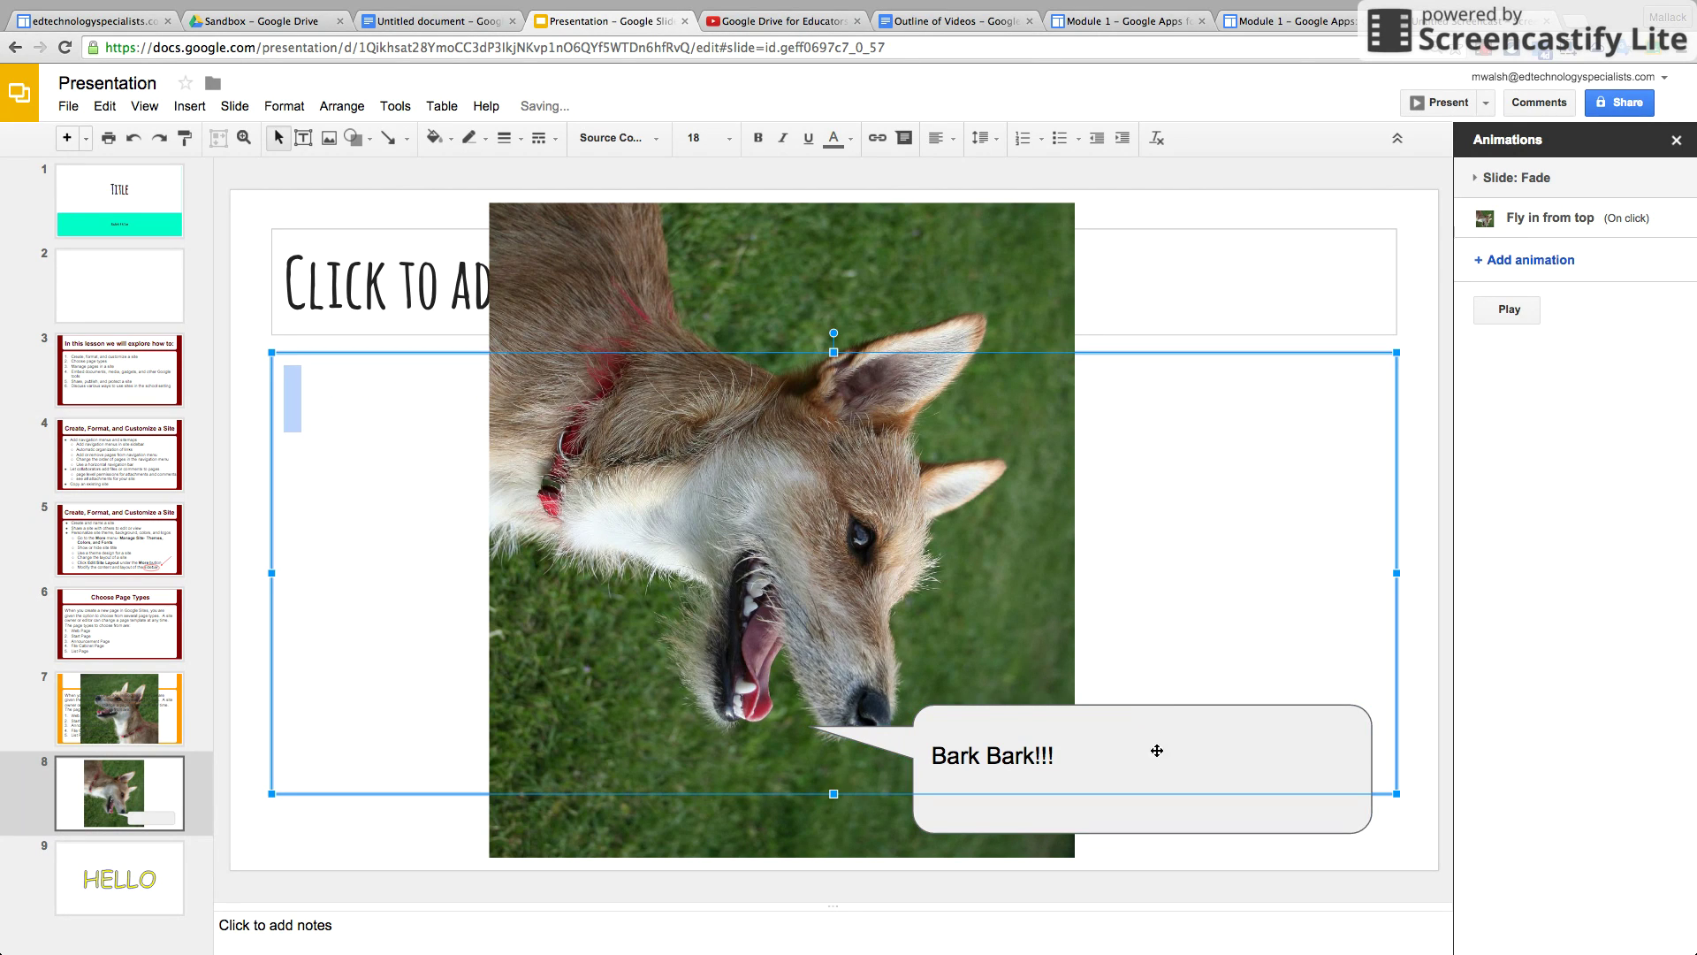
{"action": "left_click", "coordinate": [1231, 351]}
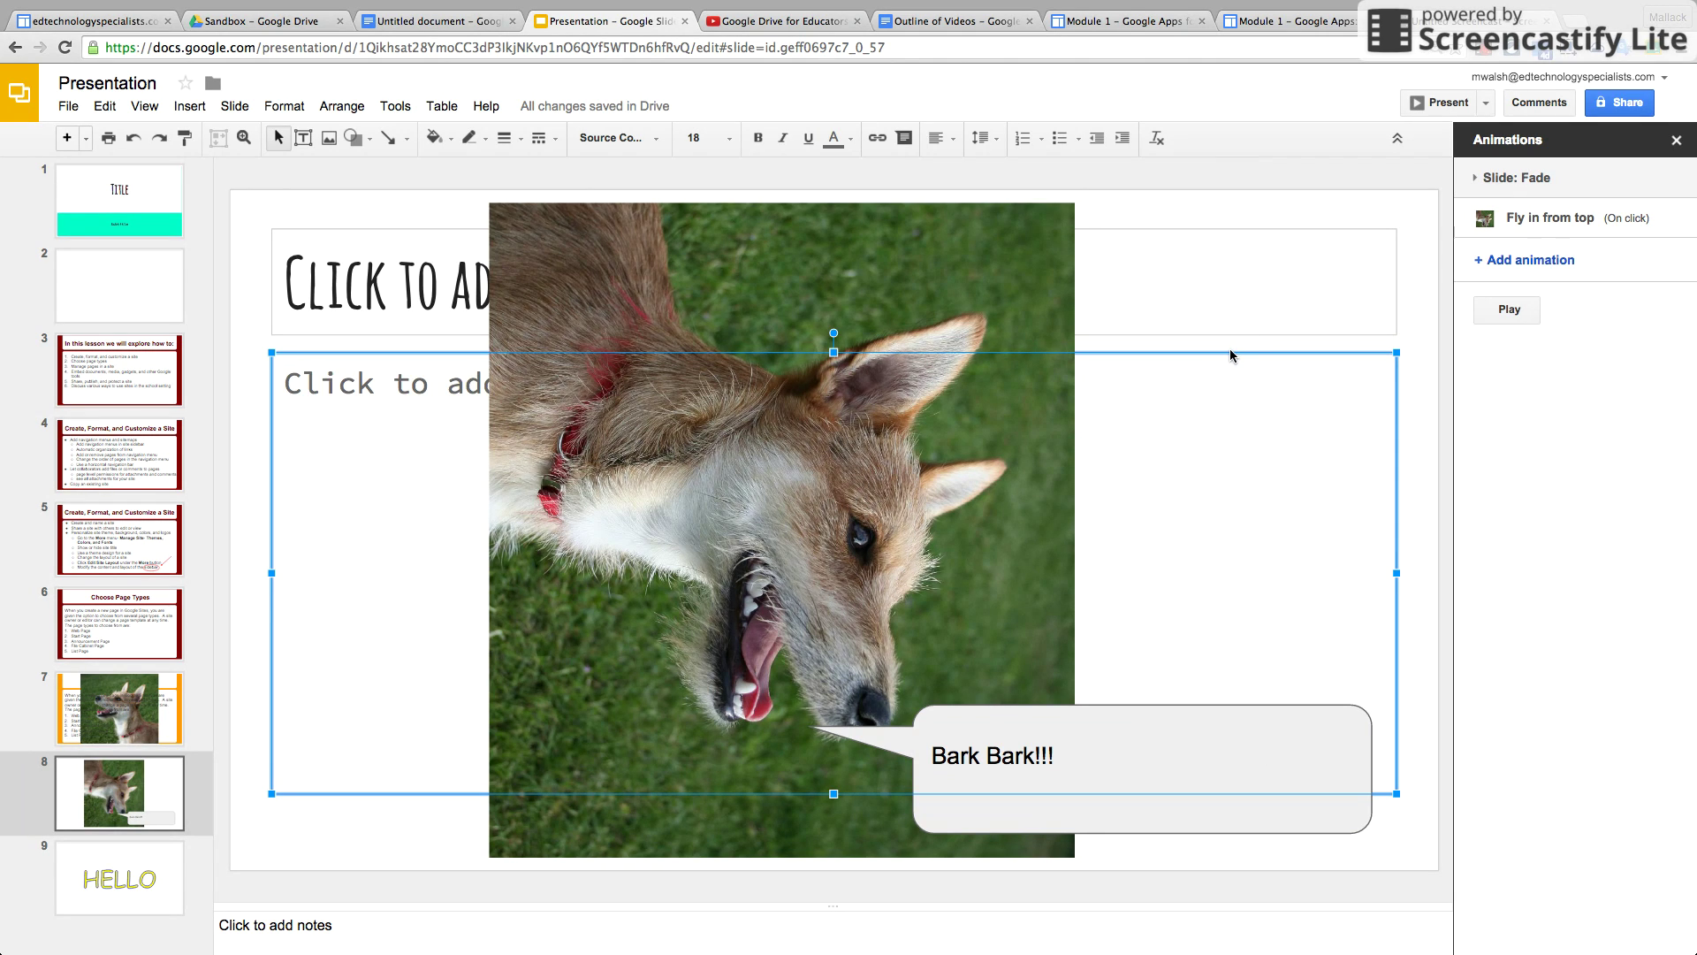
{"action": "key", "text": "Delete"}
{"action": "left_click", "coordinate": [1229, 336]}
{"action": "key", "text": "Delete"}
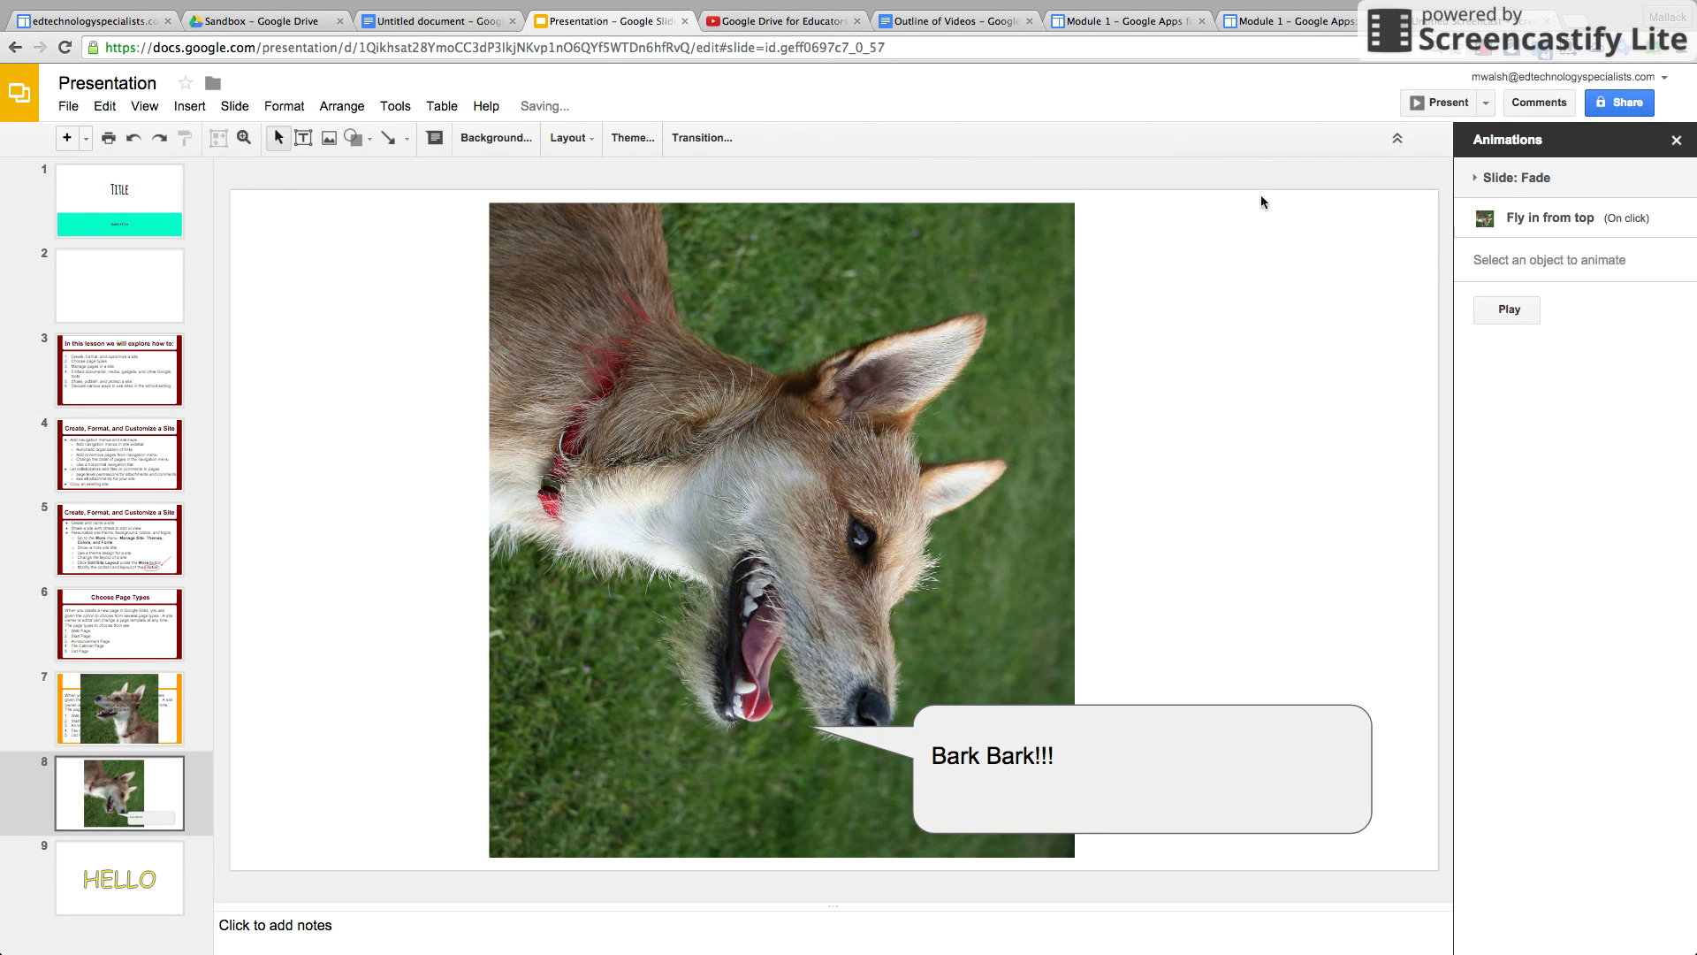
- Play slide 8 as a full-screen presentation, exit, then go to slide 4
{"action": "left_click", "coordinate": [1450, 102]}
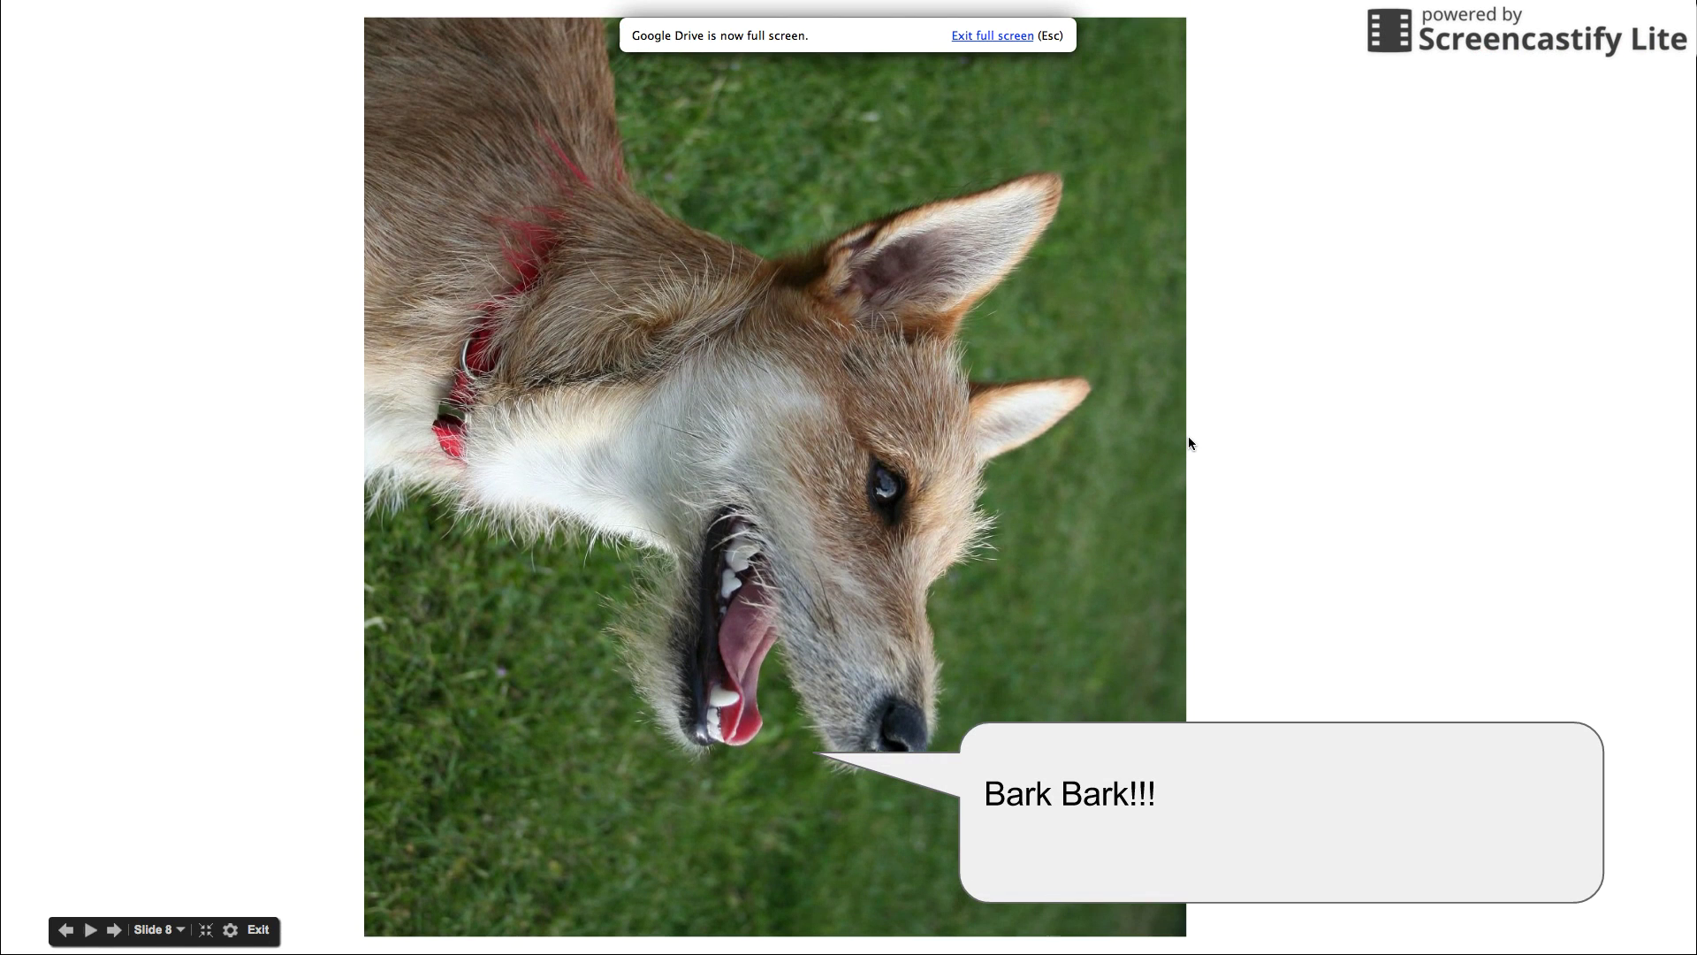
{"action": "key", "text": "Escape"}
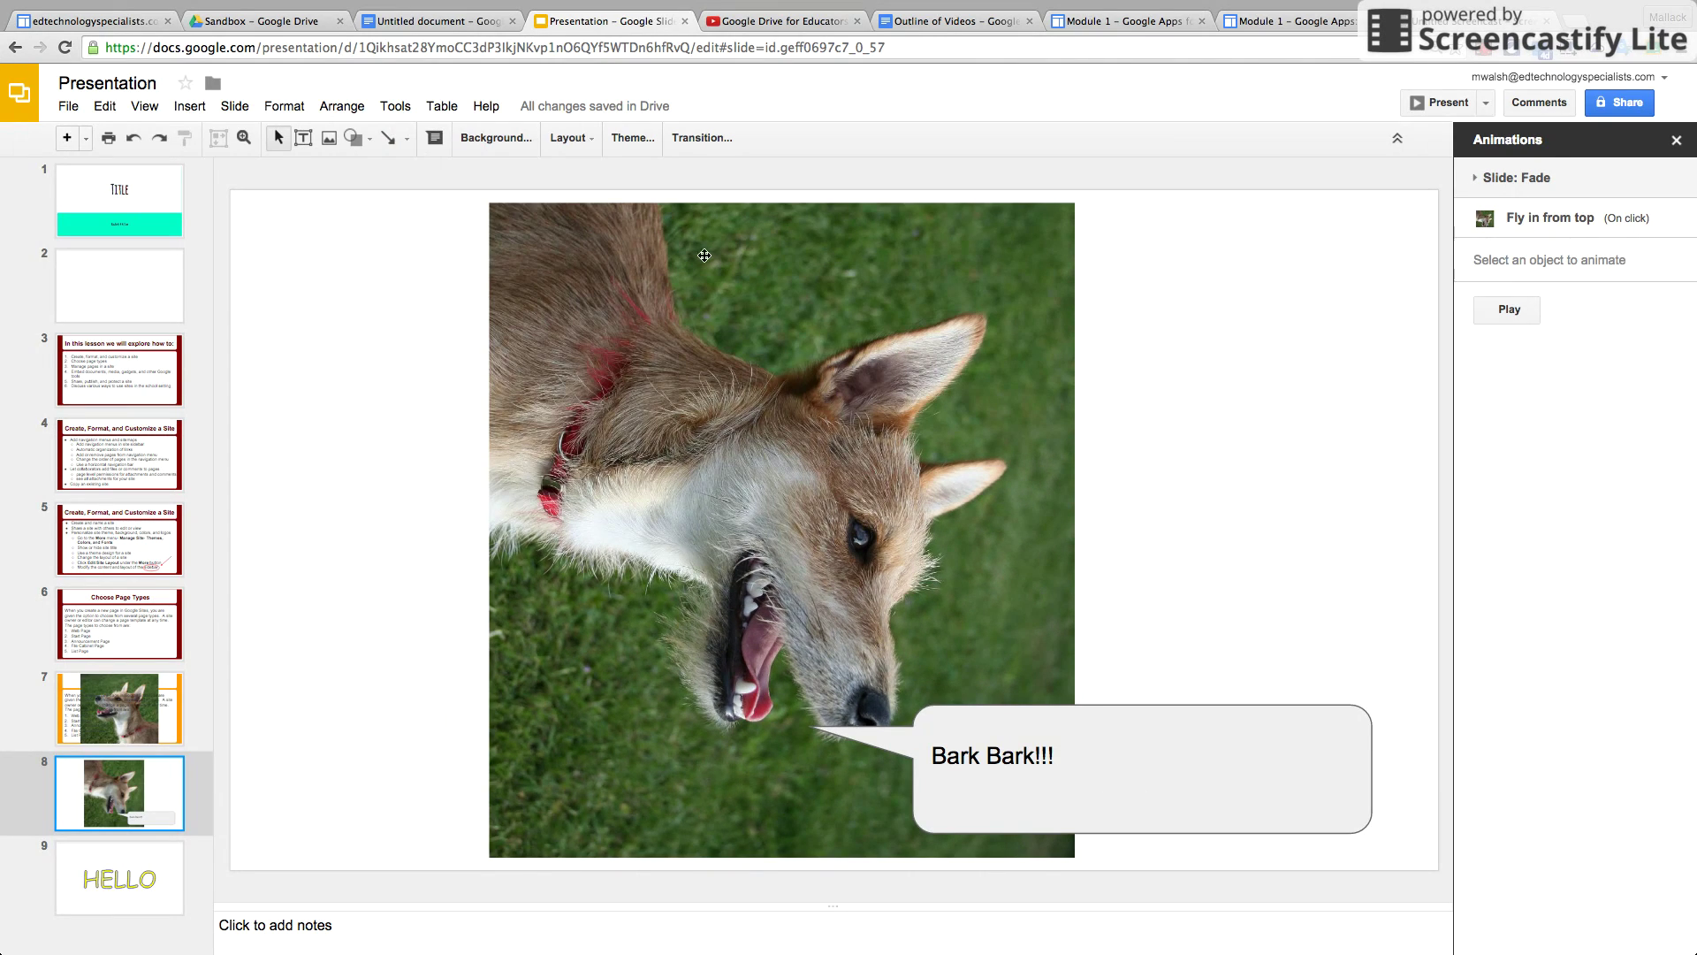
{"action": "left_click", "coordinate": [189, 106]}
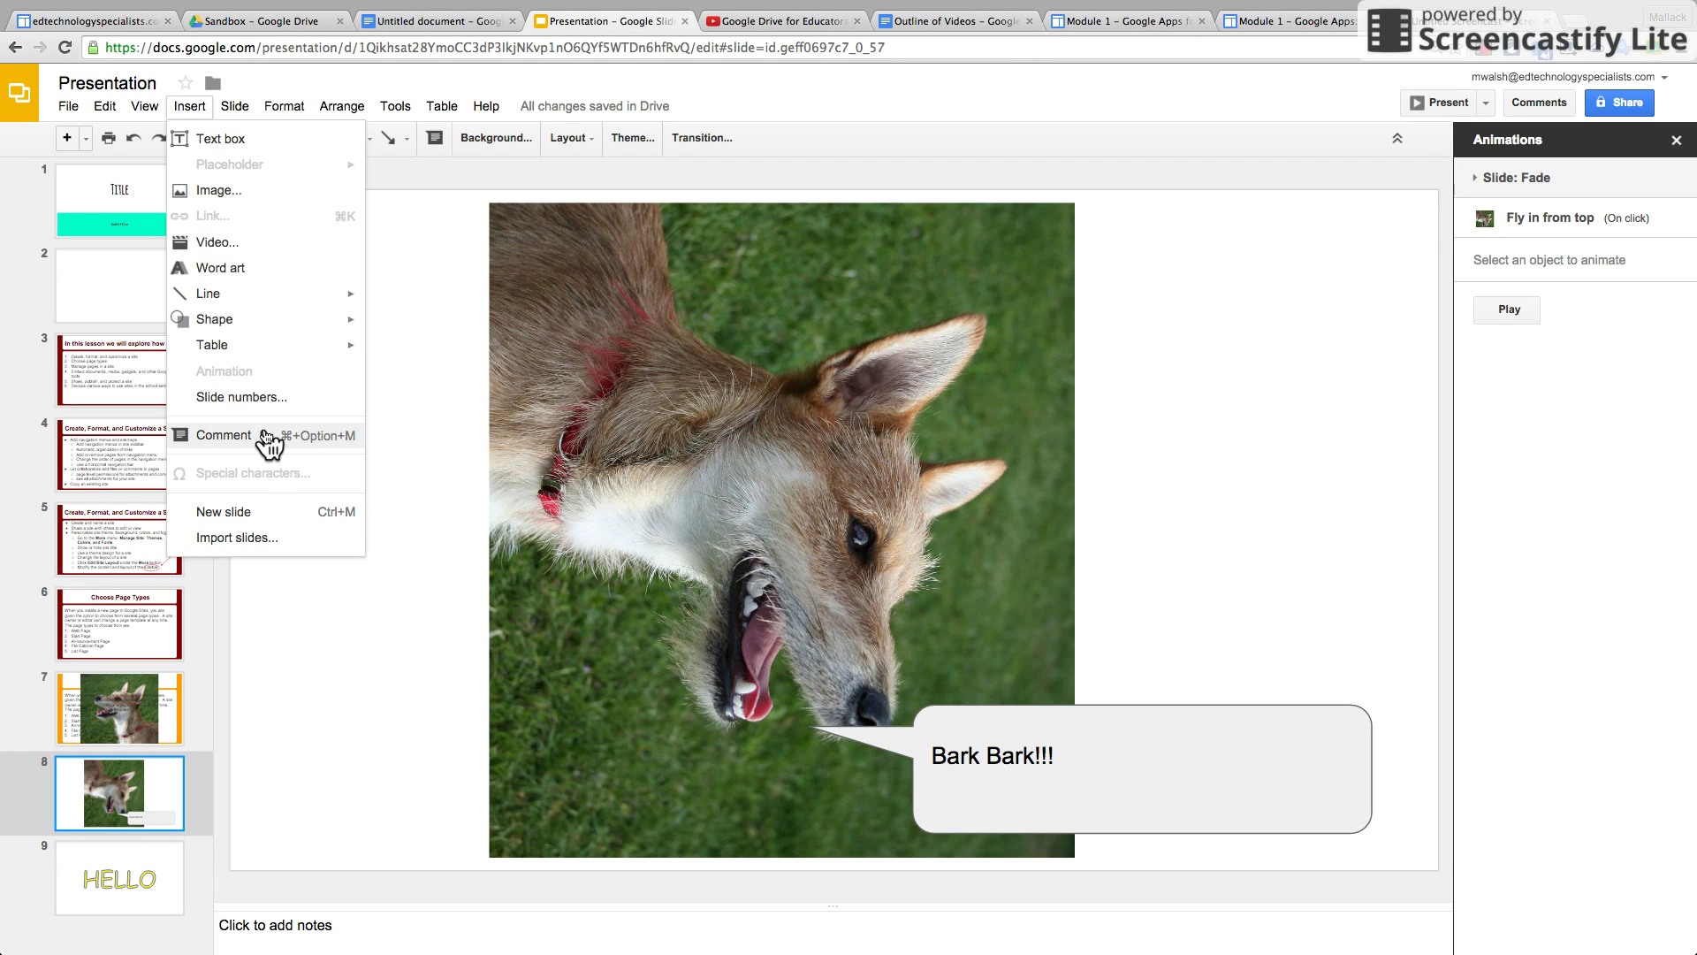
{"action": "left_click", "coordinate": [455, 283]}
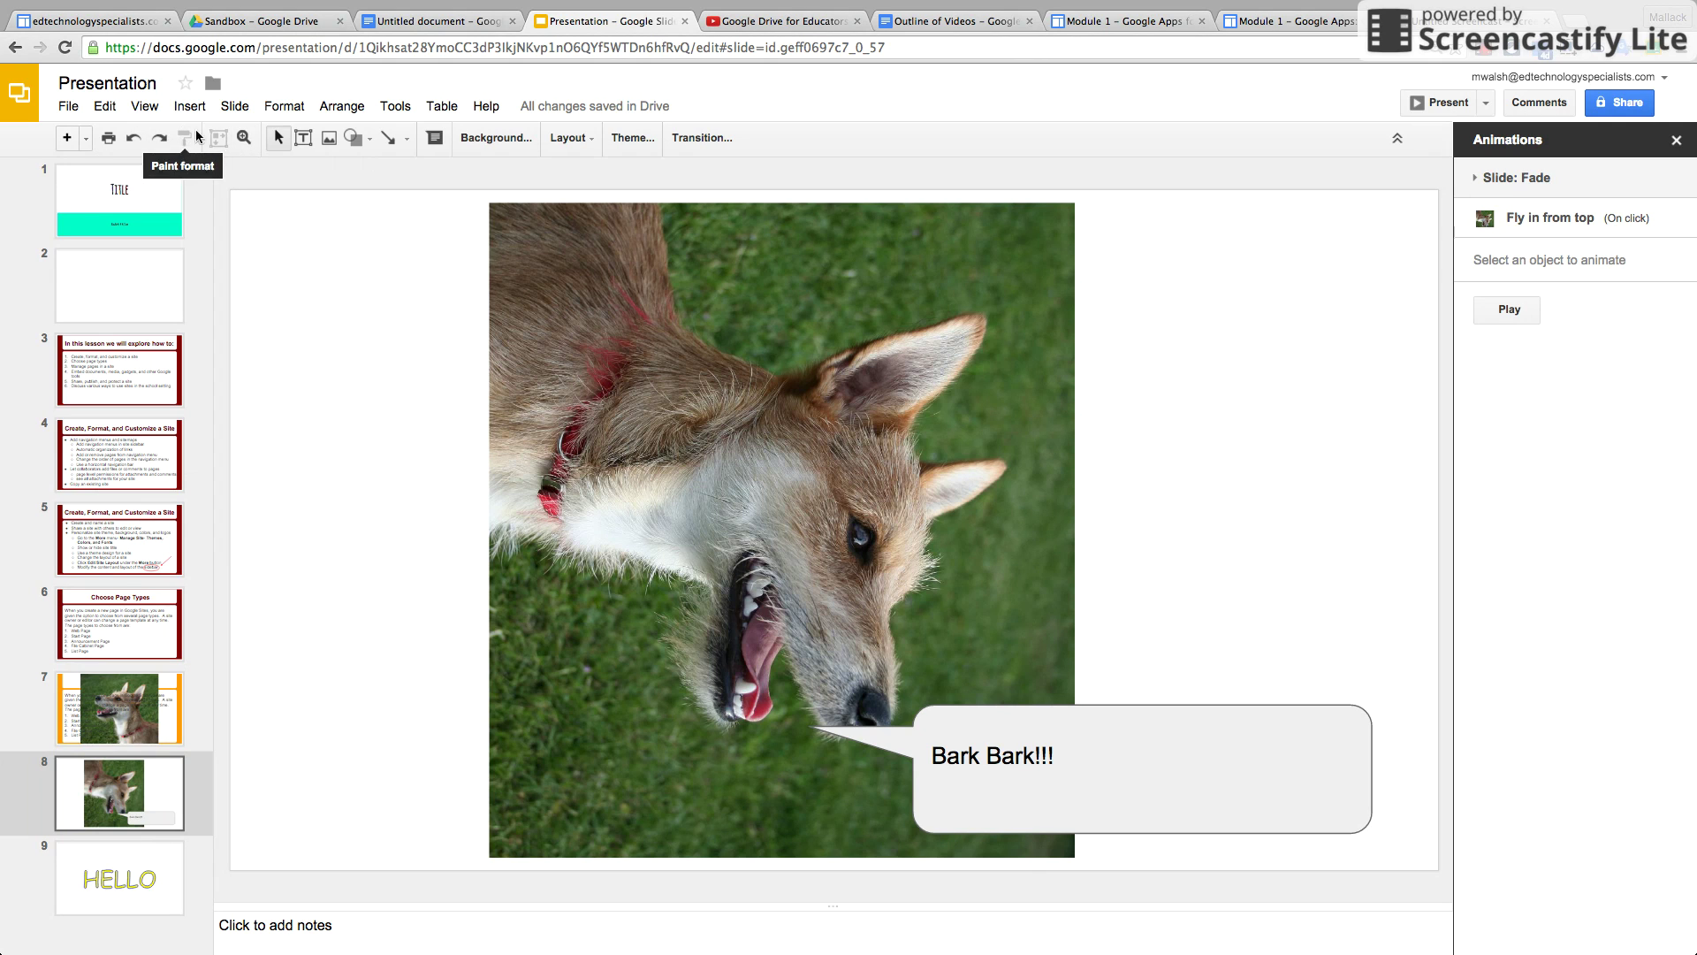
{"action": "left_click", "coordinate": [107, 446]}
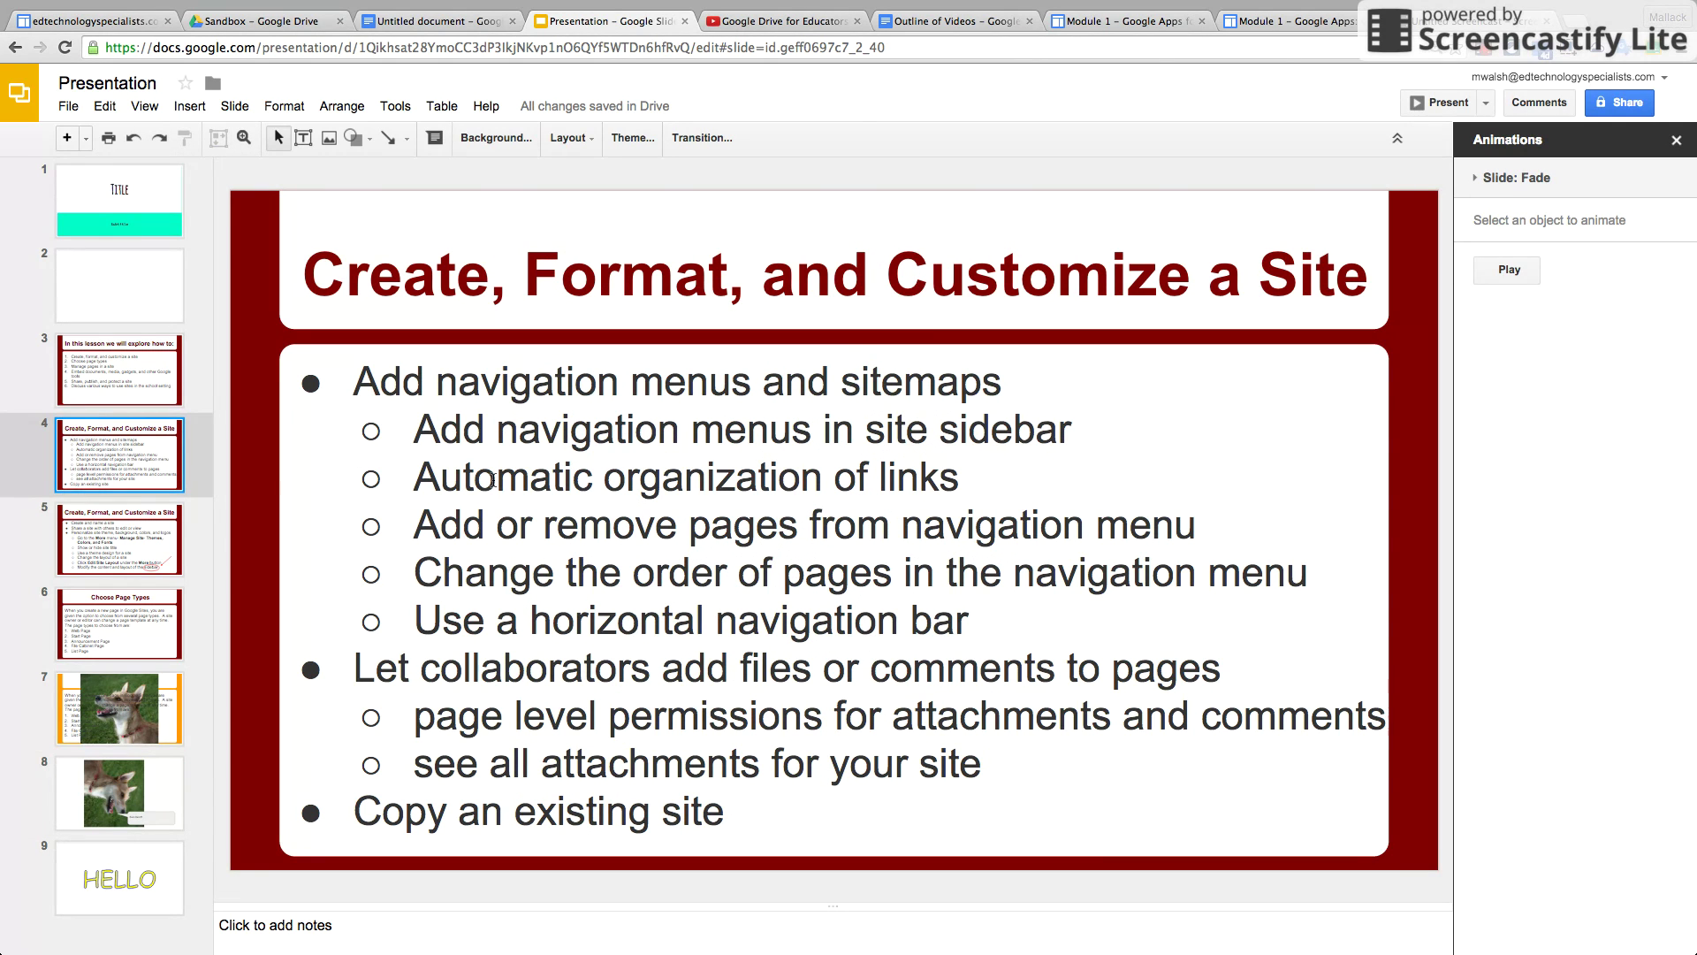
- Paint the body text's plain formatting onto 'Format,' in slide 4's title
{"action": "left_click", "coordinate": [554, 476]}
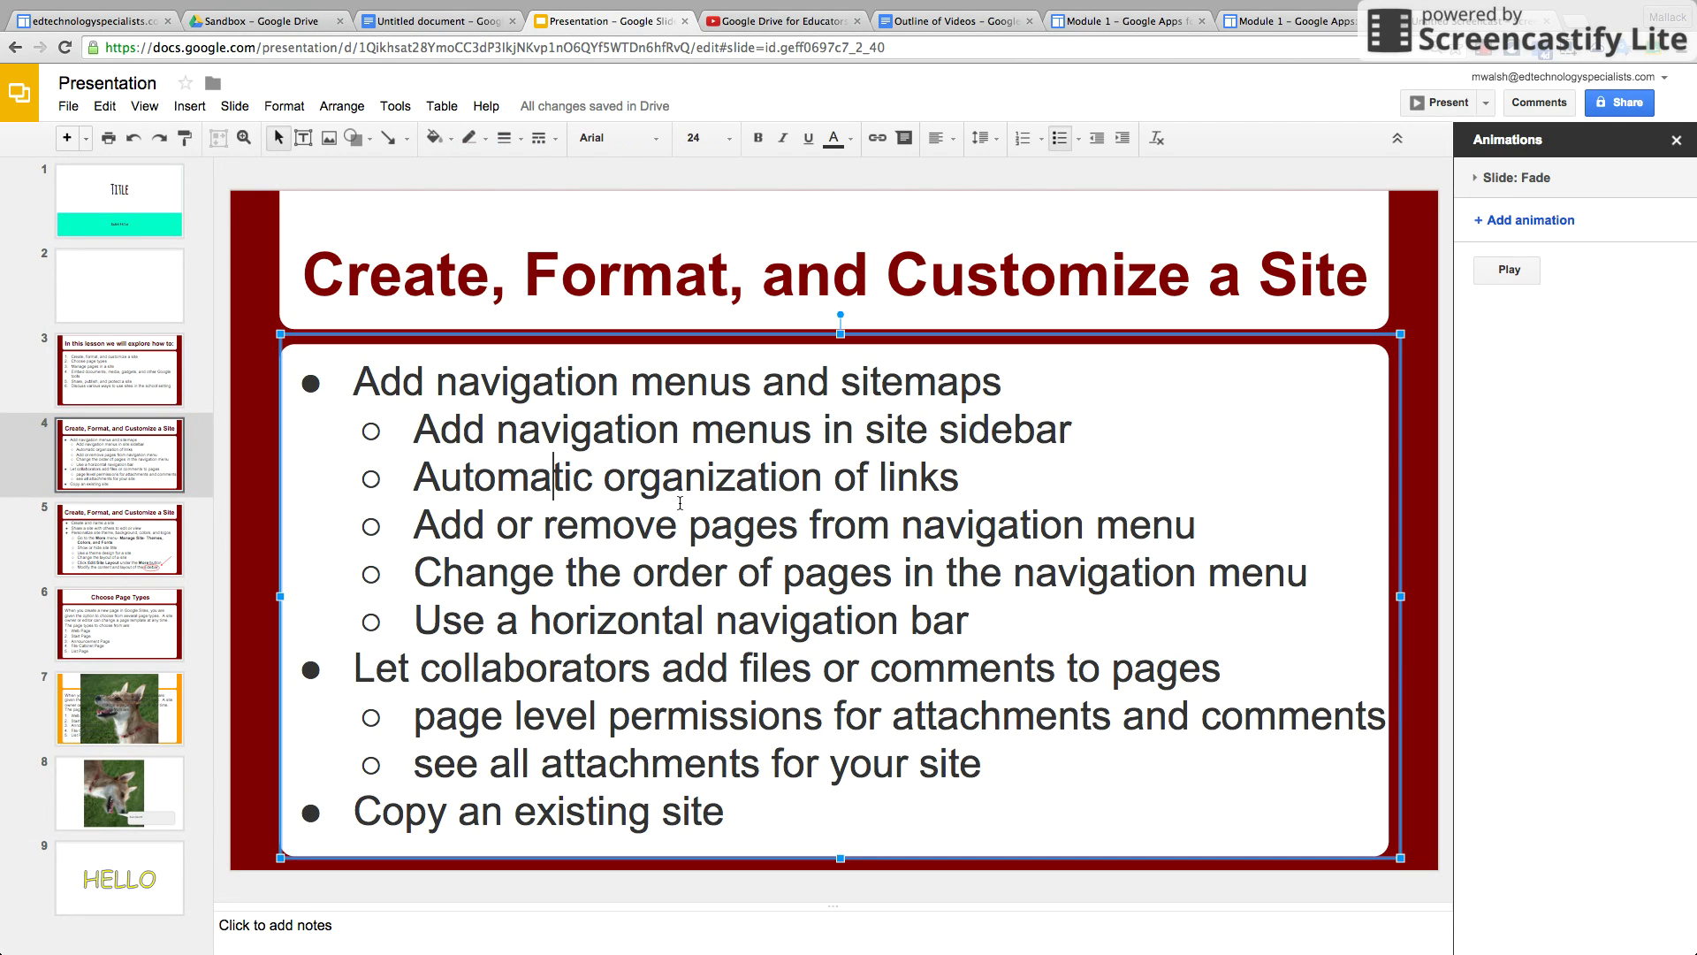
{"action": "left_click", "coordinate": [549, 445]}
{"action": "left_click", "coordinate": [186, 136]}
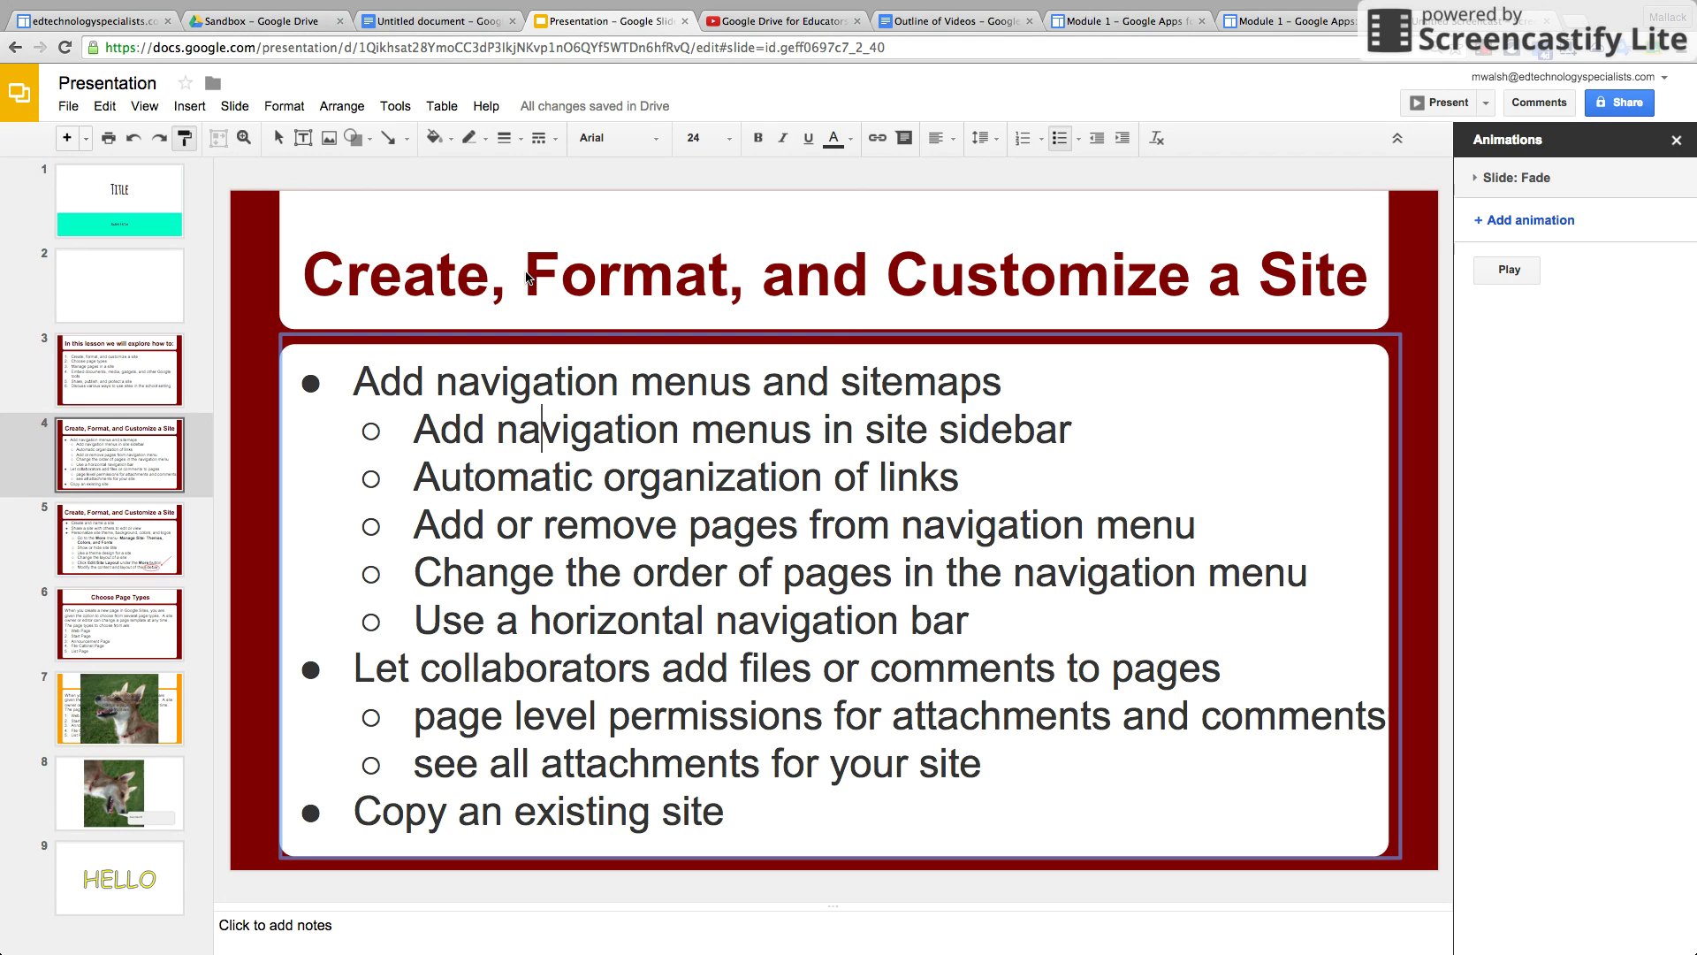
{"action": "mouse_move", "coordinate": [542, 276]}
{"action": "left_mouse_down"}
{"action": "mouse_move", "coordinate": [762, 281]}
{"action": "mouse_move", "coordinate": [758, 309]}
{"action": "left_mouse_up"}
{"action": "left_click", "coordinate": [680, 478]}
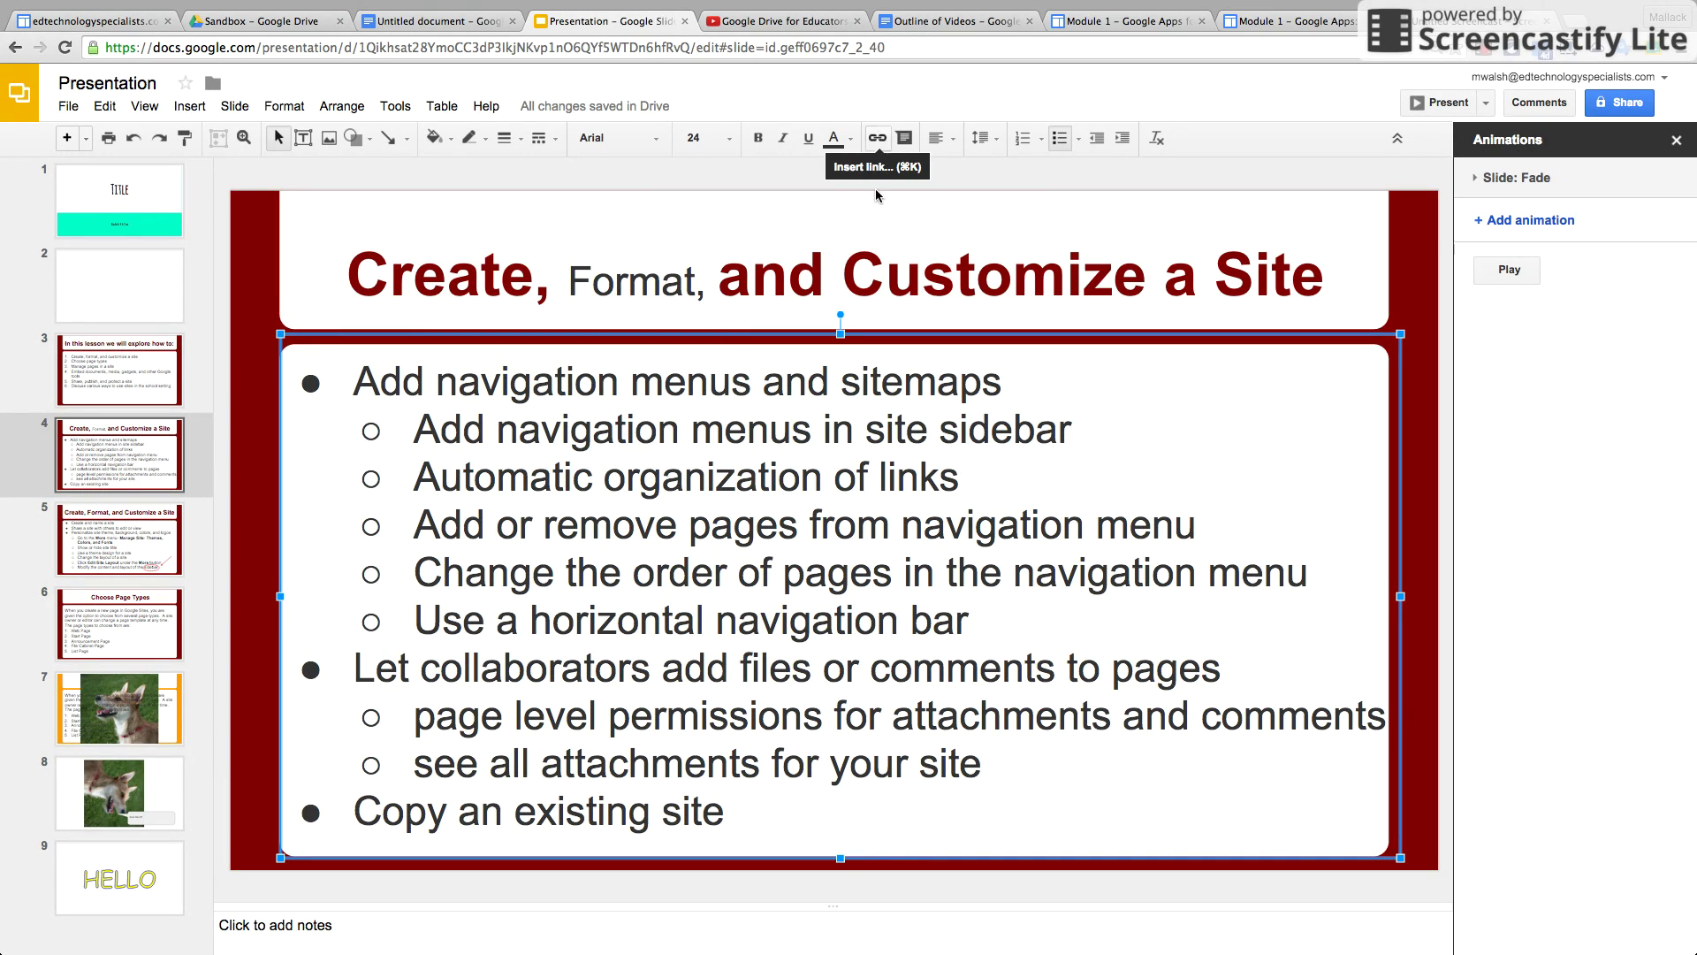
- Look through the Arrange and Help menus, then close them without changes
{"action": "left_click", "coordinate": [339, 108]}
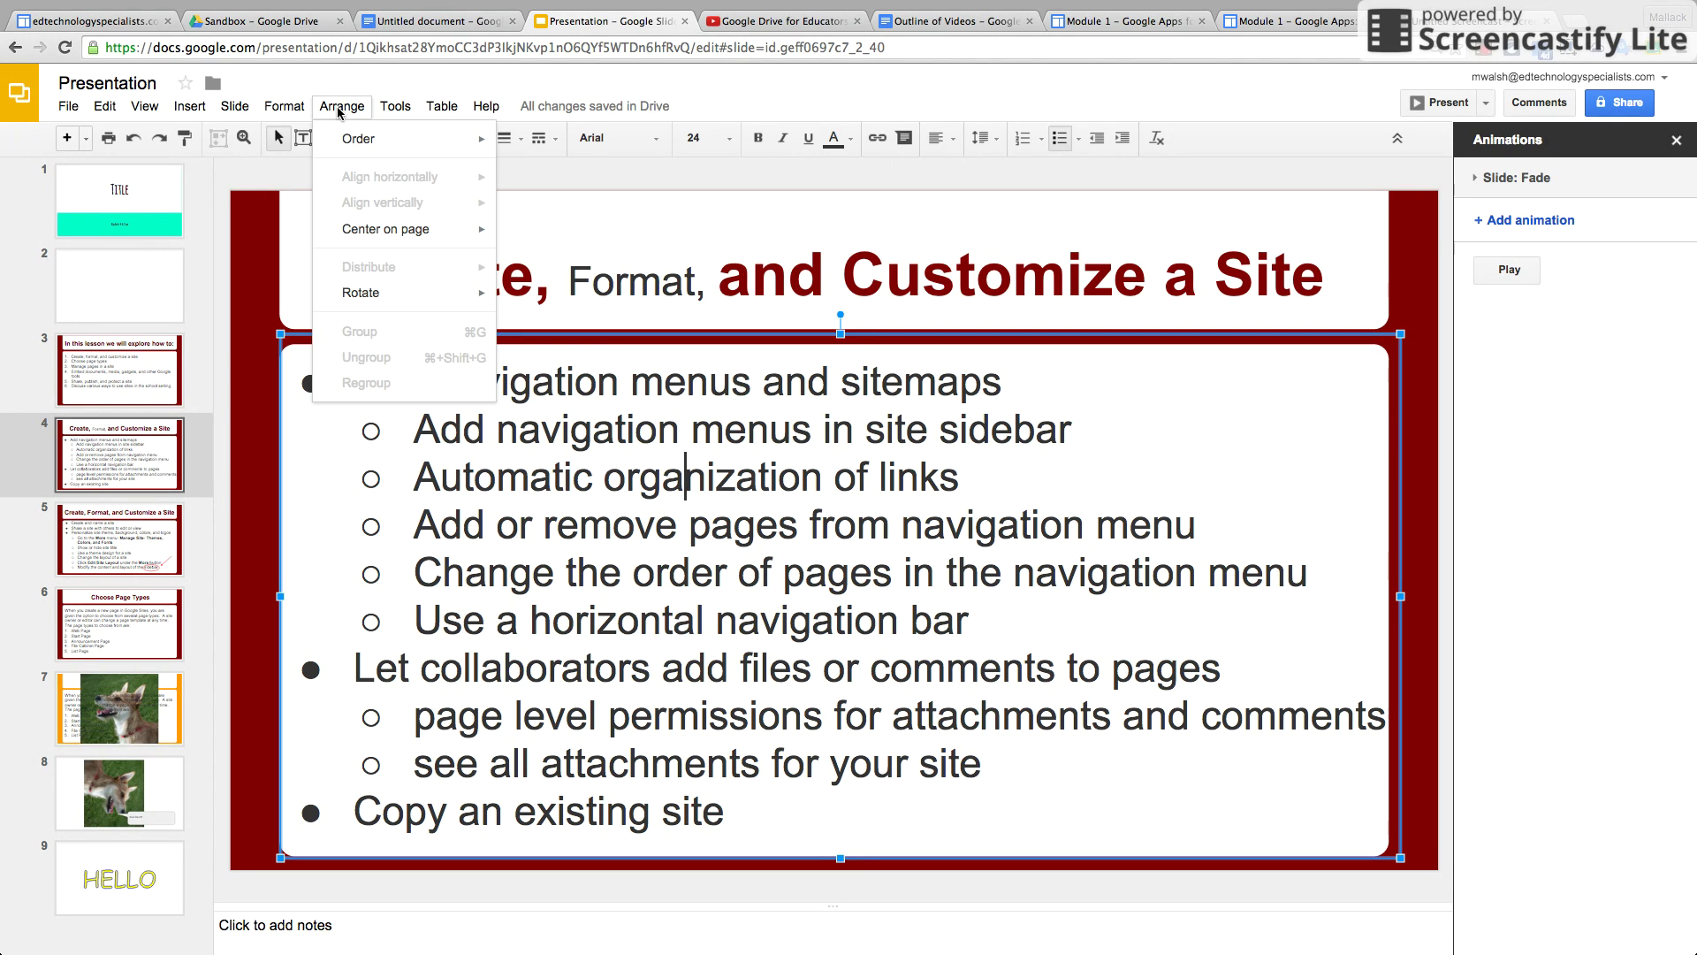
{"action": "mouse_move", "coordinate": [477, 107]}
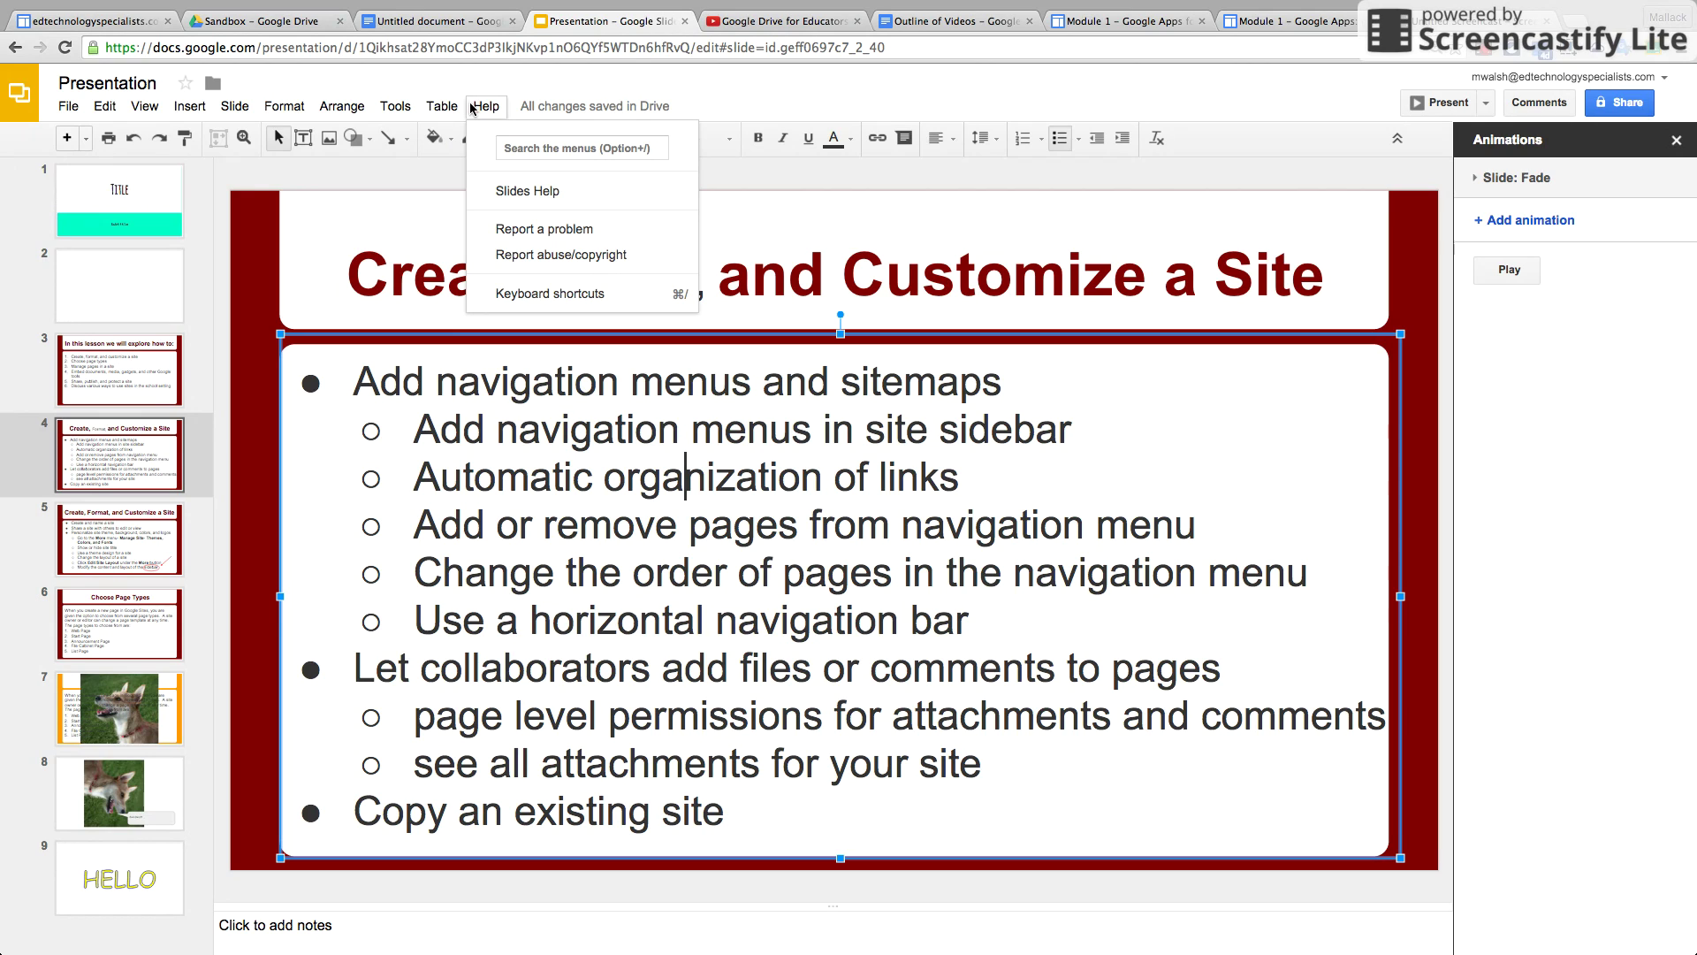
{"action": "left_click", "coordinate": [586, 535]}
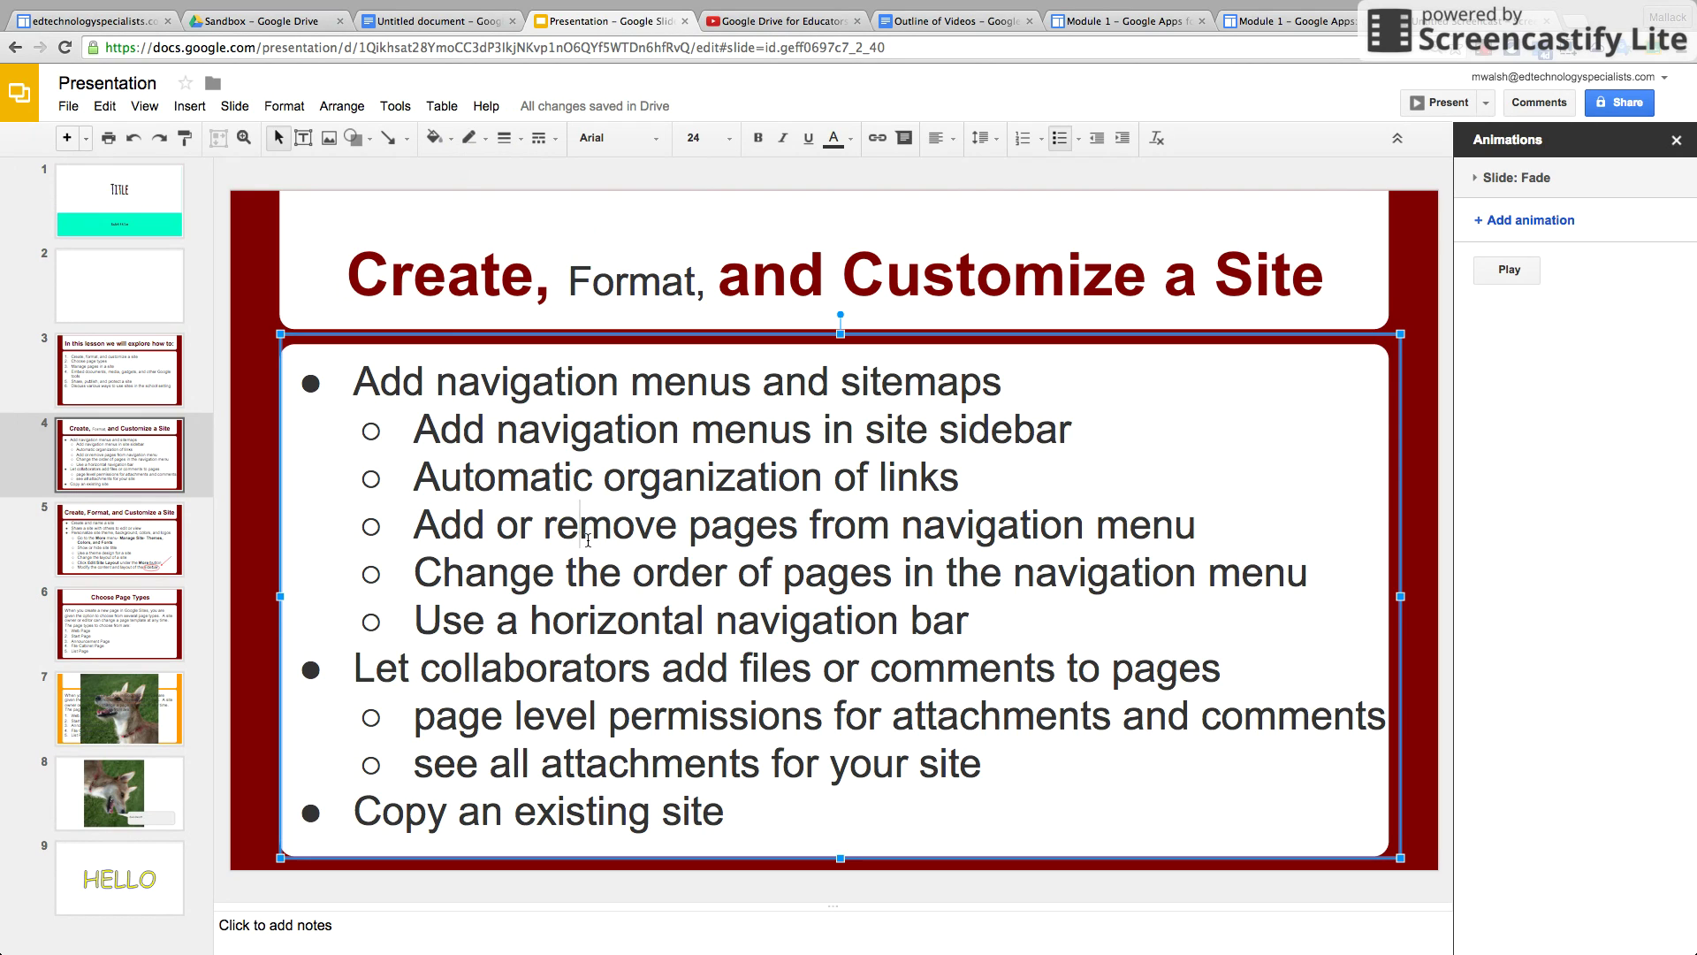